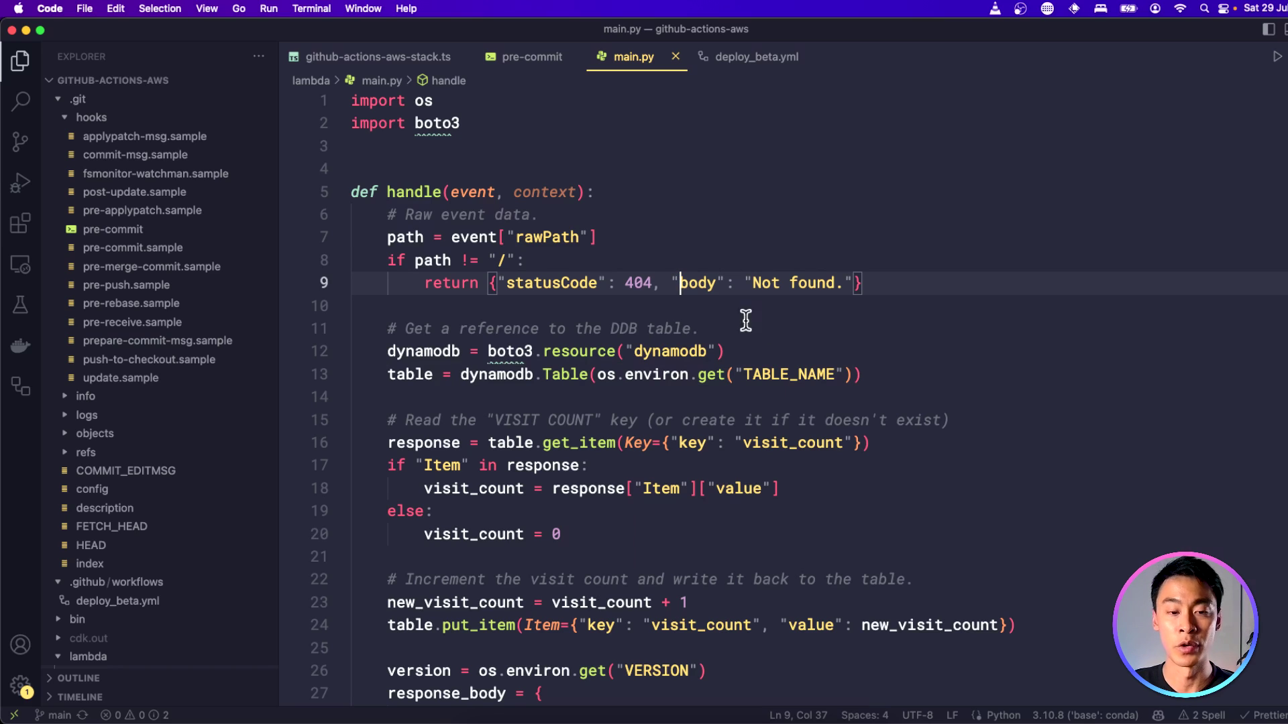
scroll(704, 302, "down", 2)
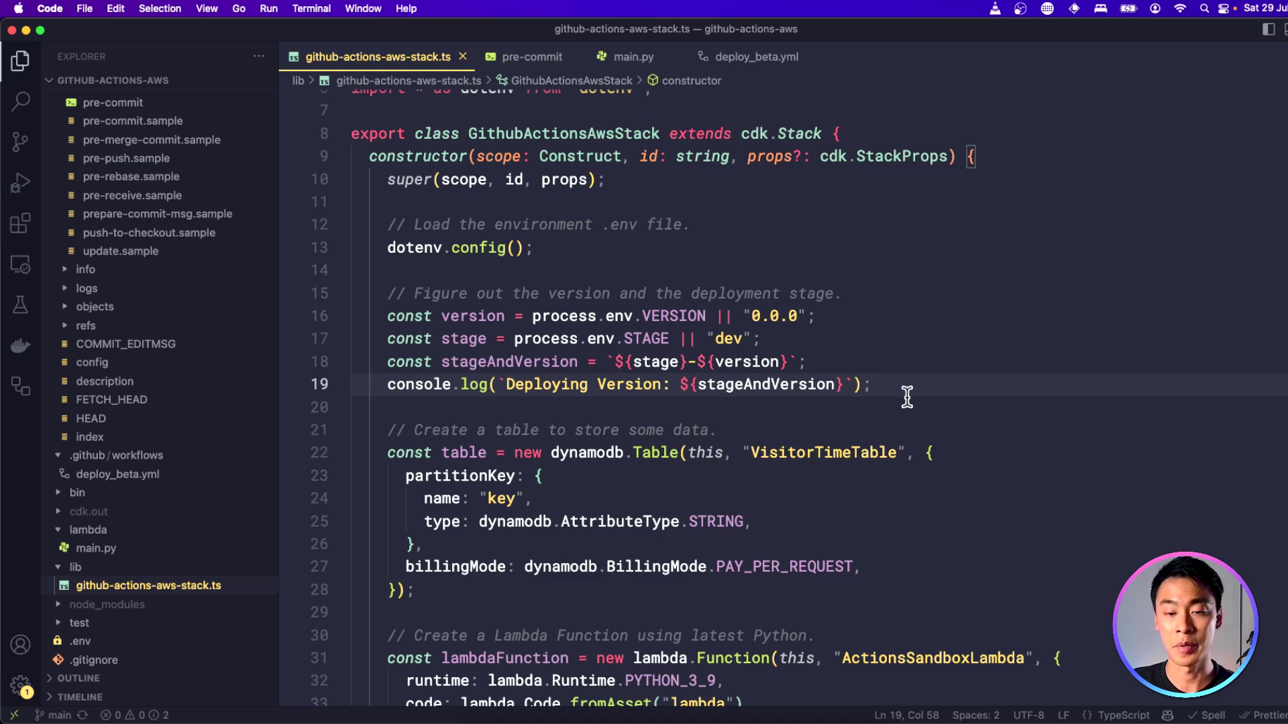
scroll(907, 393, "down", 4)
scroll(906, 393, "down", 2)
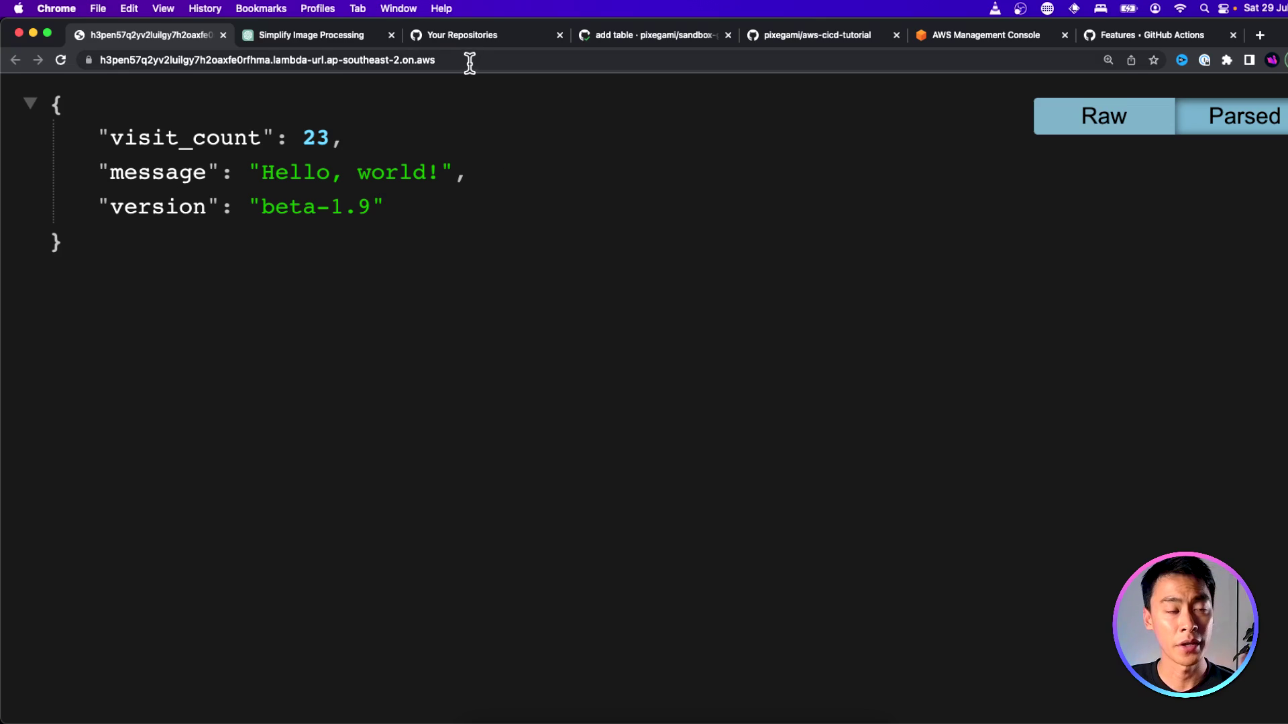
left_click_drag(469, 61, 99, 60)
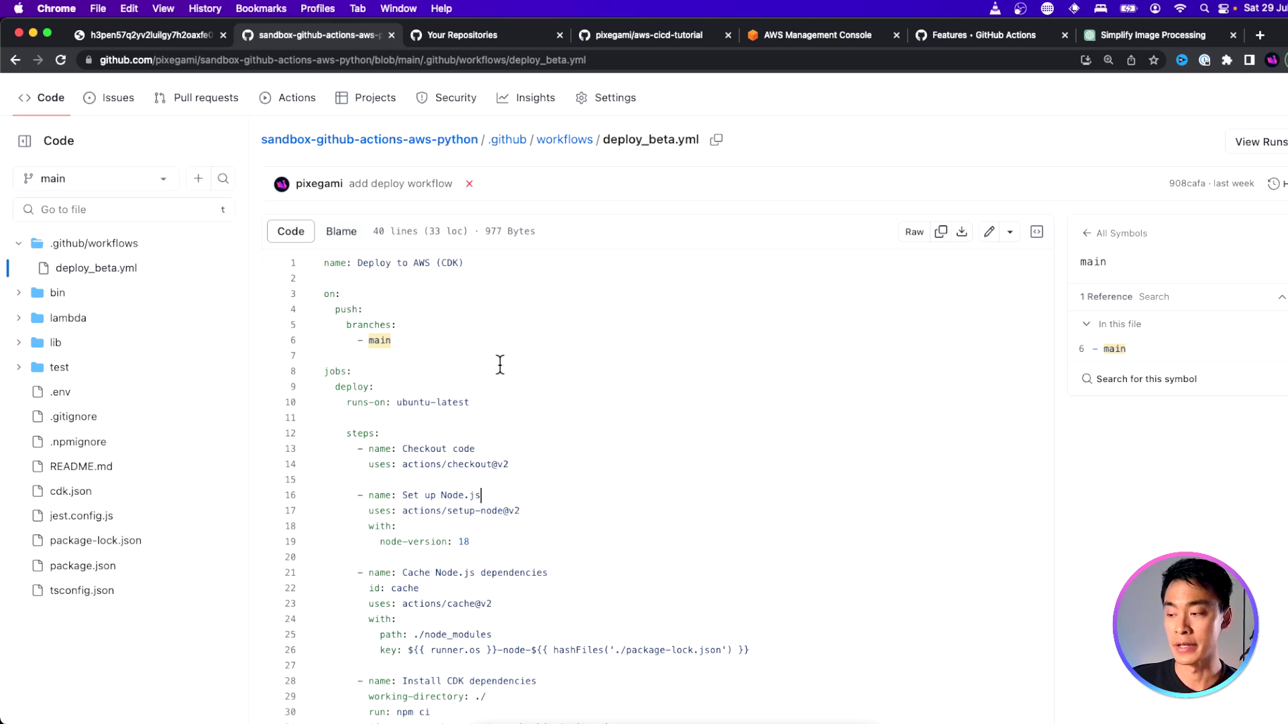
left_click(154, 37)
left_click_drag(261, 208, 368, 208)
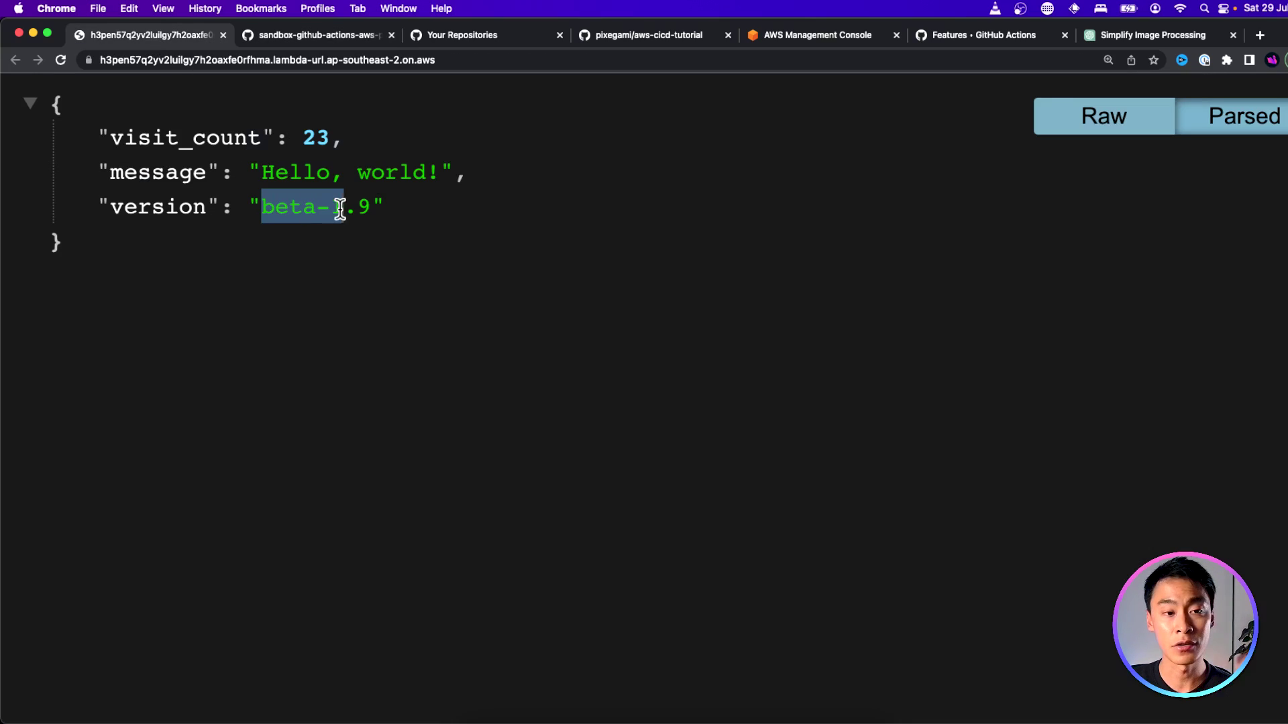
left_click(384, 270)
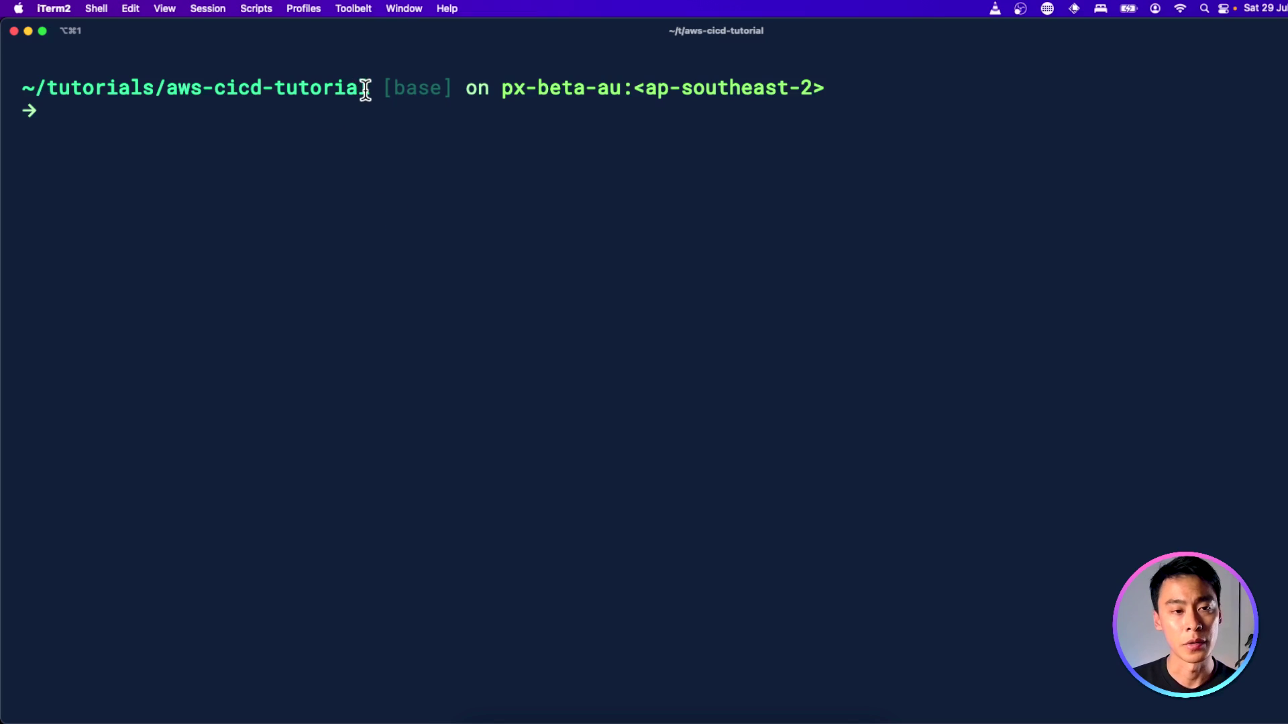
Run cdk init app --language typescript inside the aws-cicd-tutorial folder.
left_click_drag(366, 88, 5, 86)
left_click(206, 115)
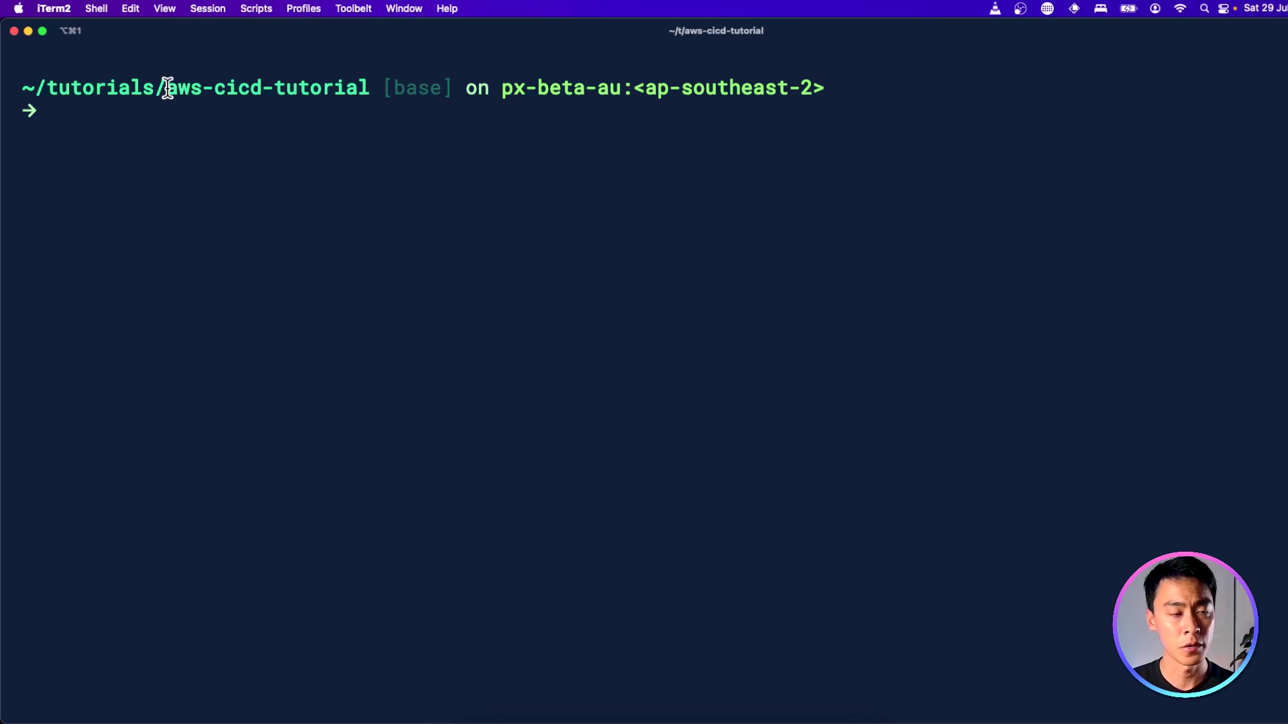
left_click_drag(168, 87, 348, 102)
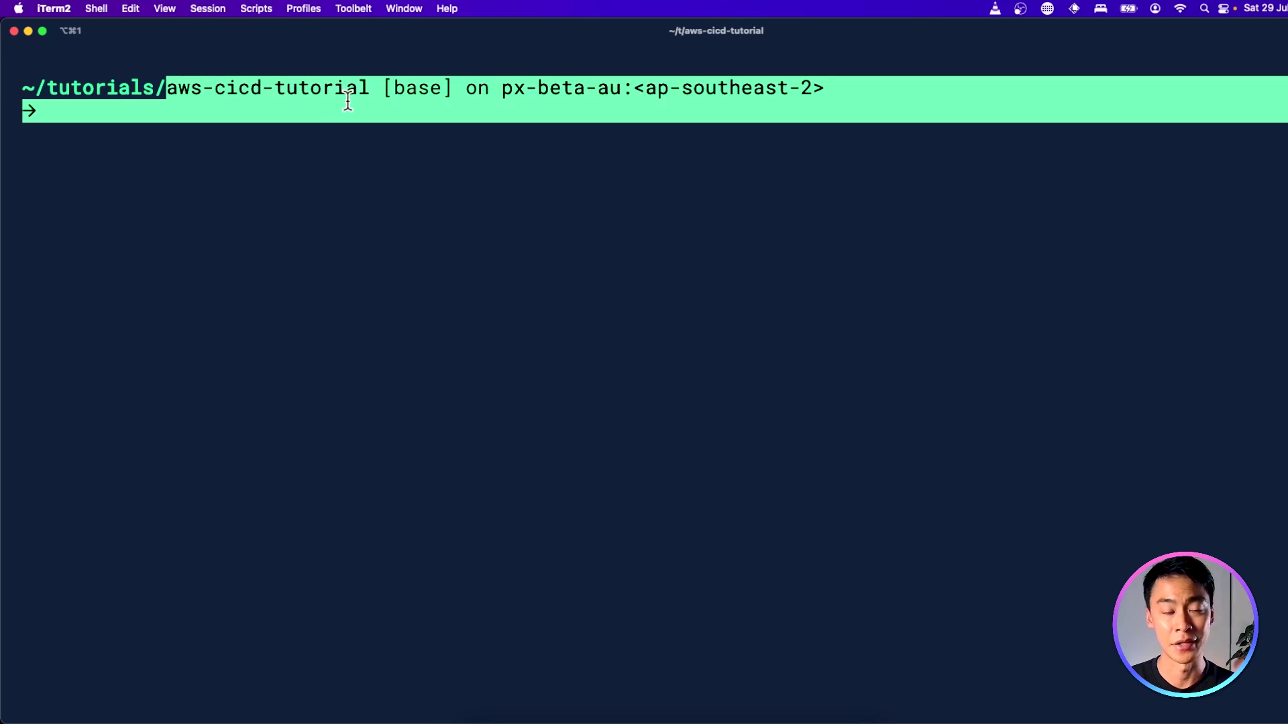
left_click(374, 141)
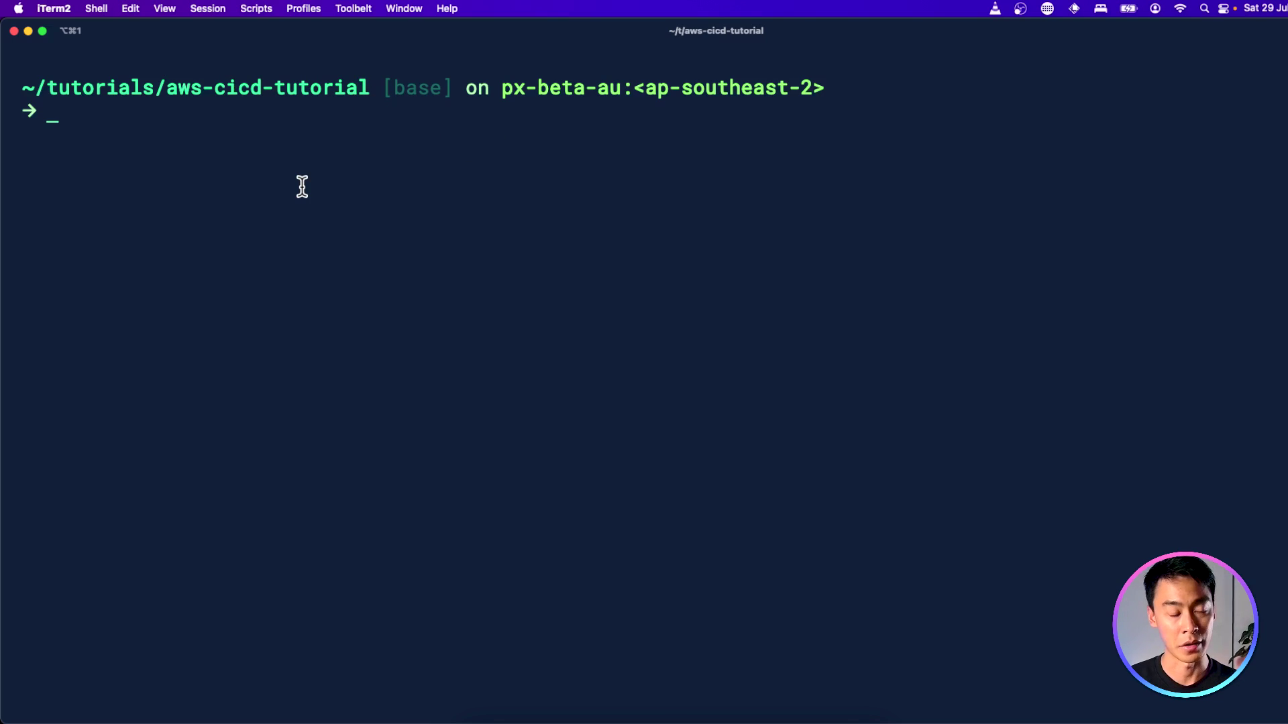
type("cdk init app ")
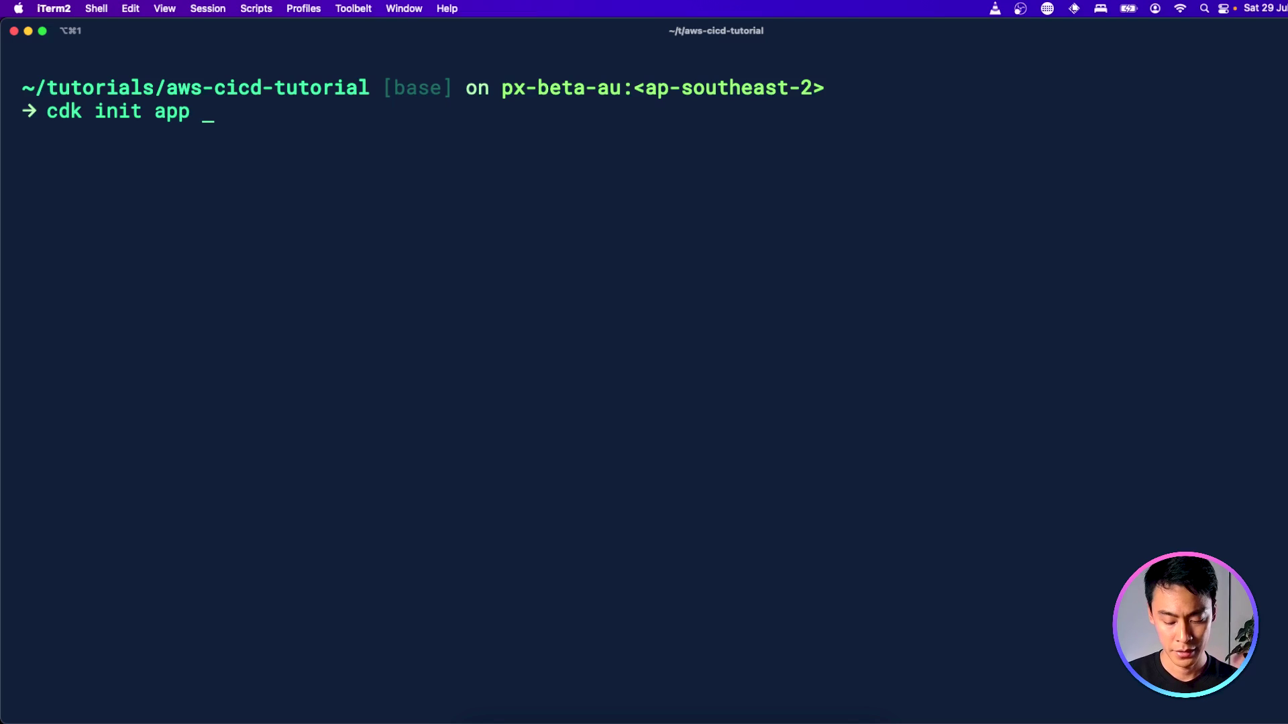
type("--language typescript")
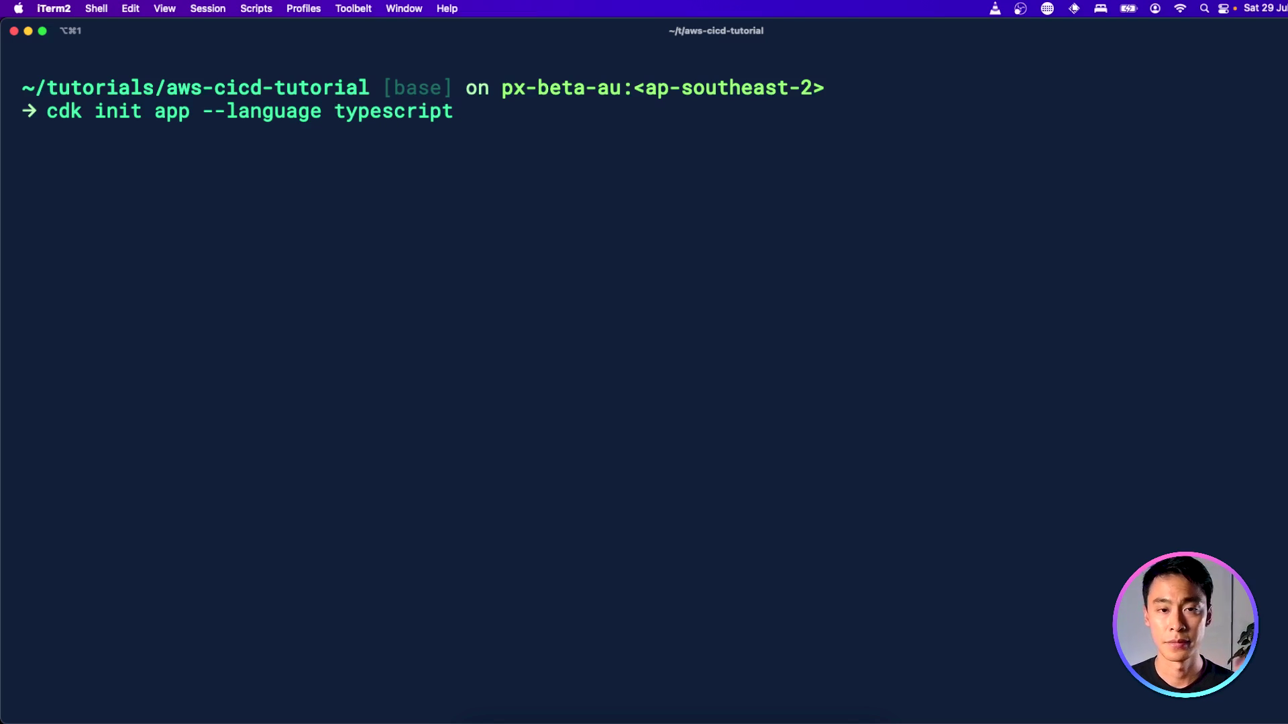
key("Return")
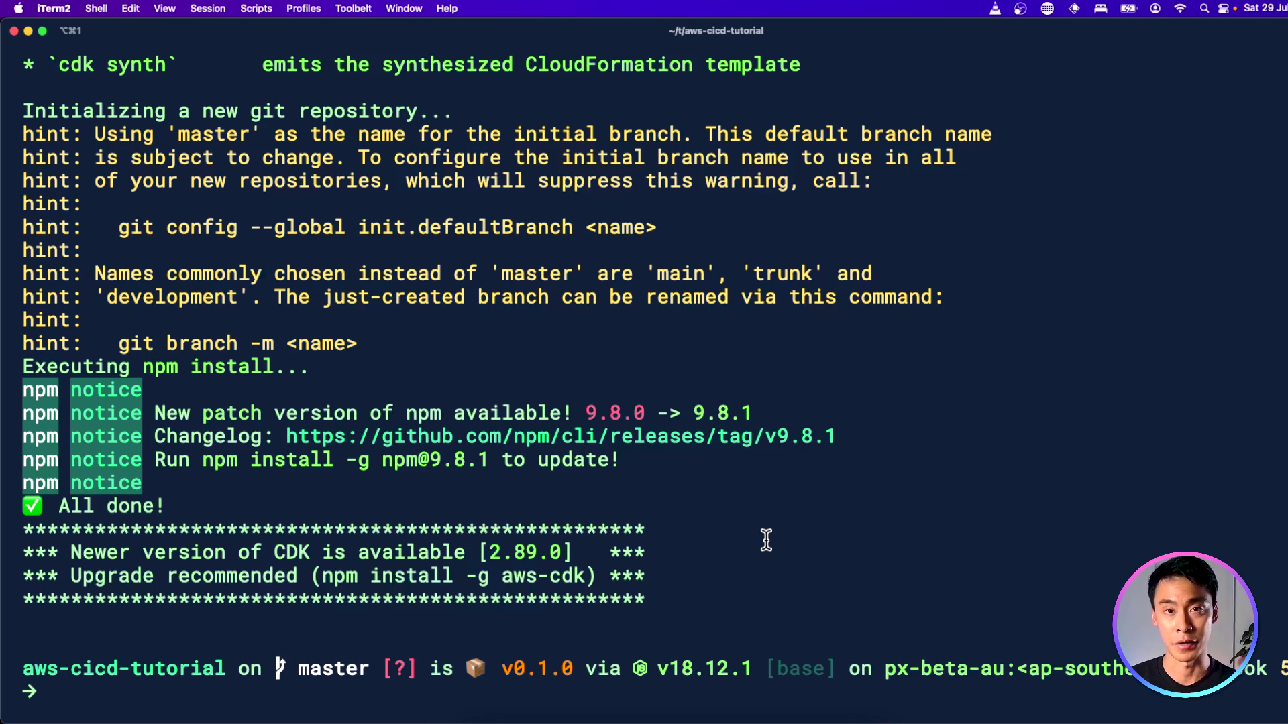
Review the generated bin entry file and lib stack file, then save the stack file.
left_click(101, 136)
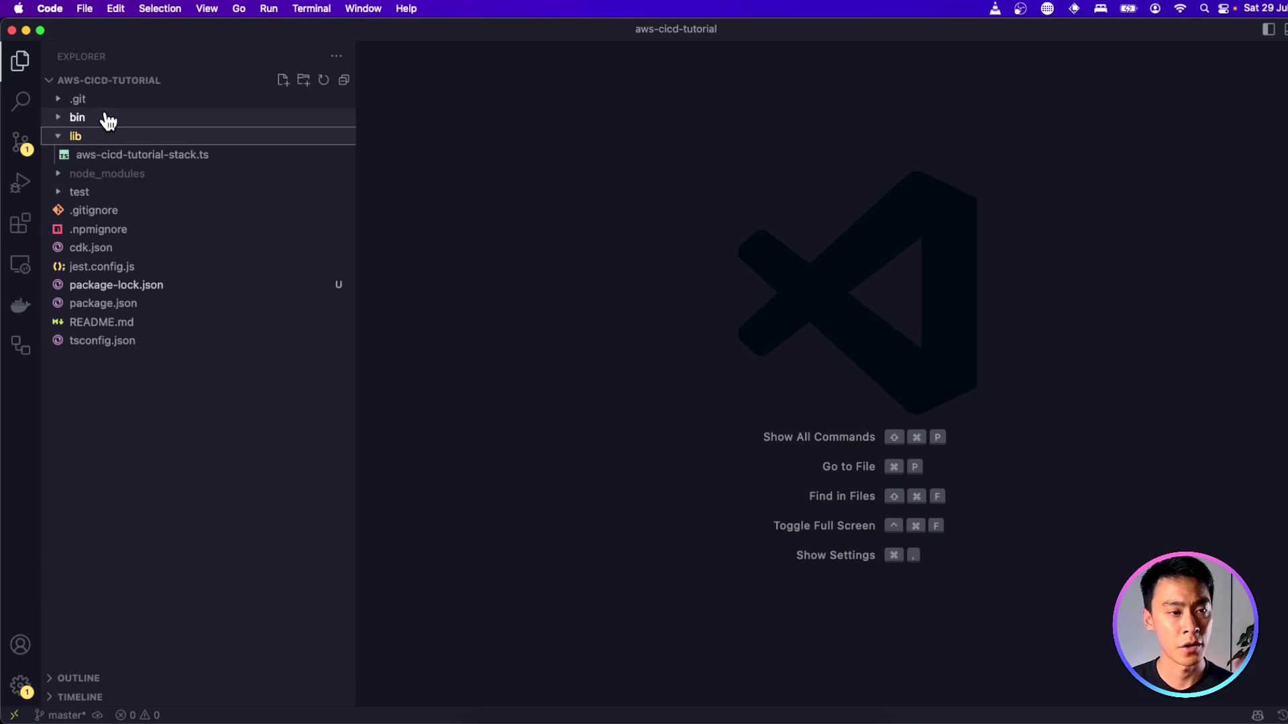
left_click(107, 118)
left_click(169, 137)
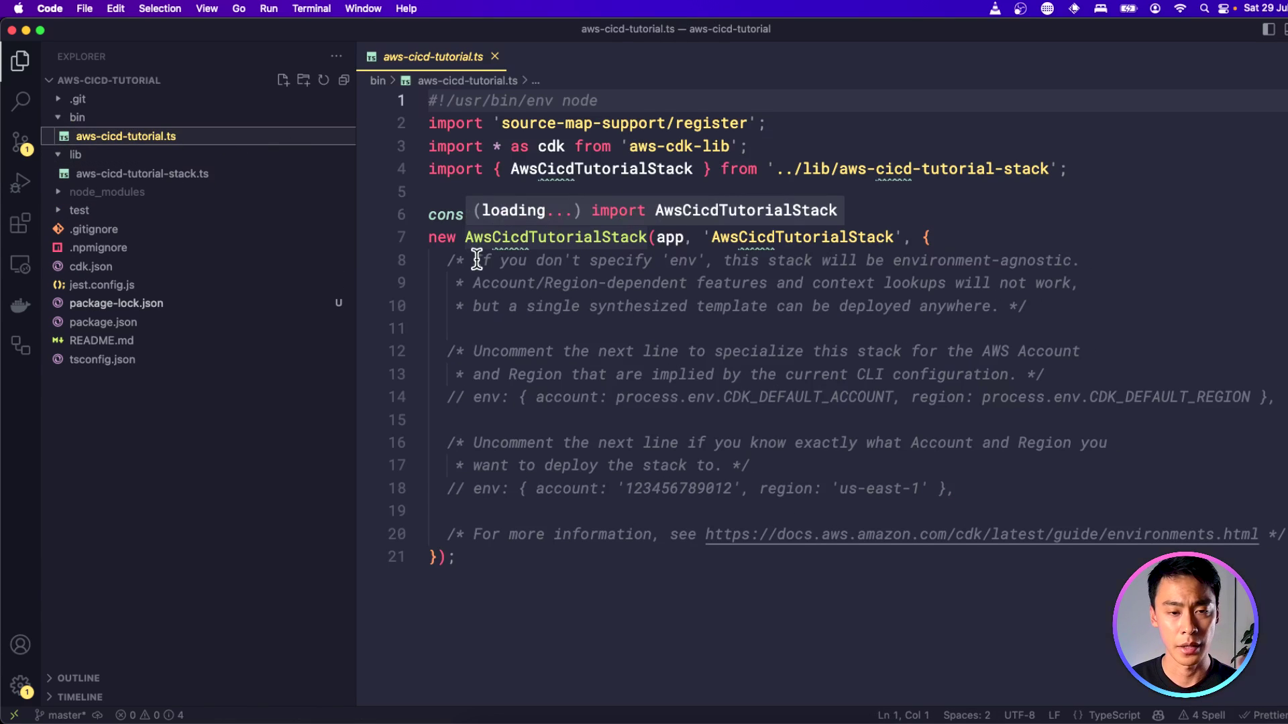
left_click(152, 179)
left_click_drag(575, 192, 852, 193)
left_click(856, 348)
left_click(648, 399)
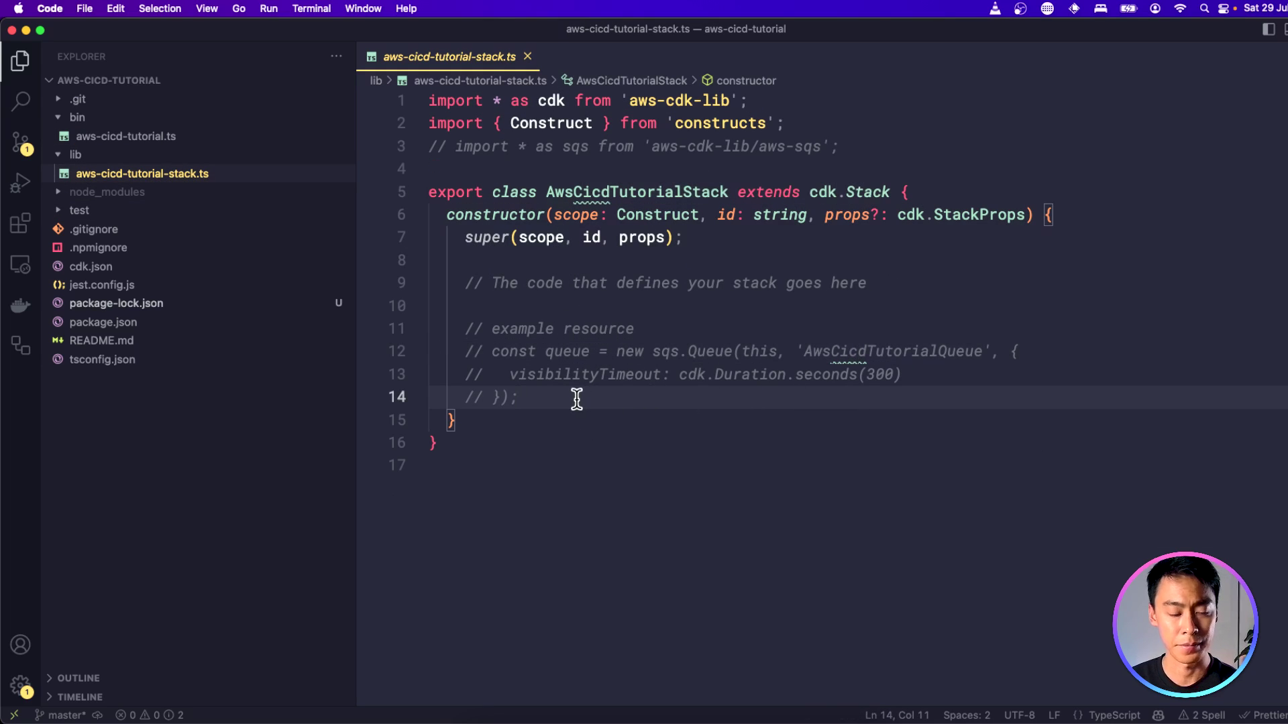
key("super+s")
left_click(230, 408)
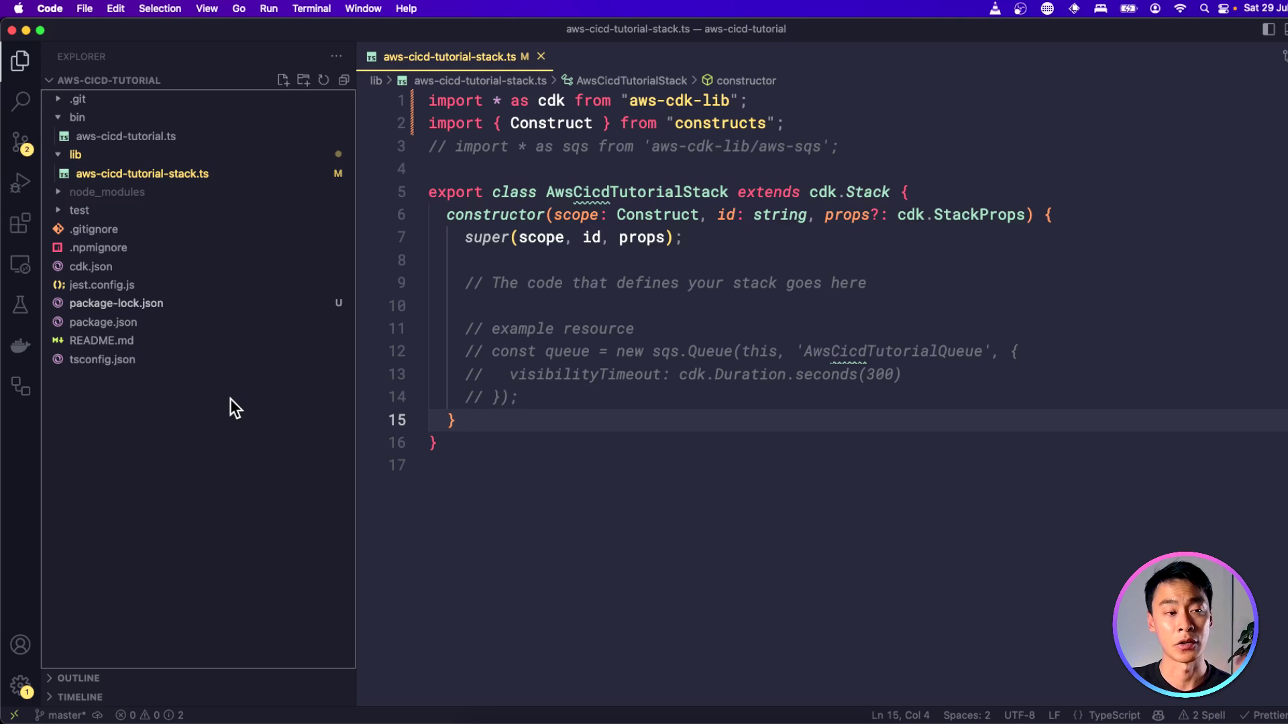
Create a lambda folder containing a new main.py file.
left_click(303, 79)
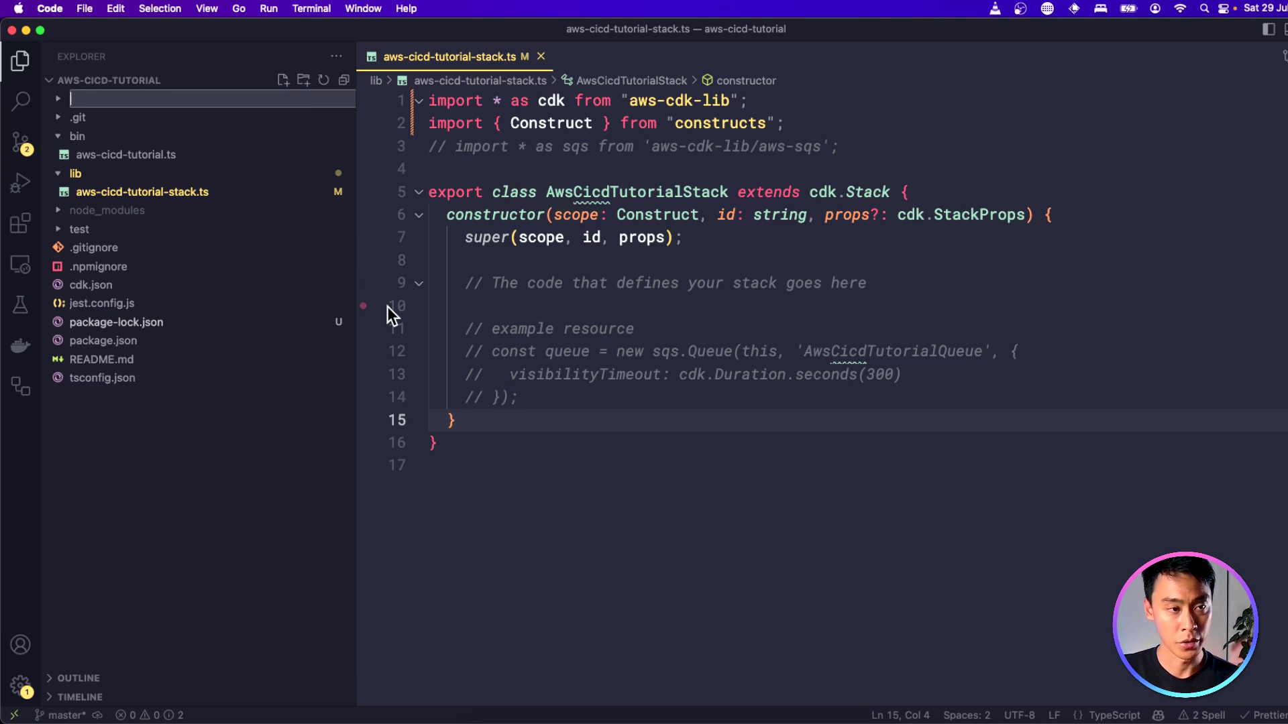
type("lambda")
key("Return")
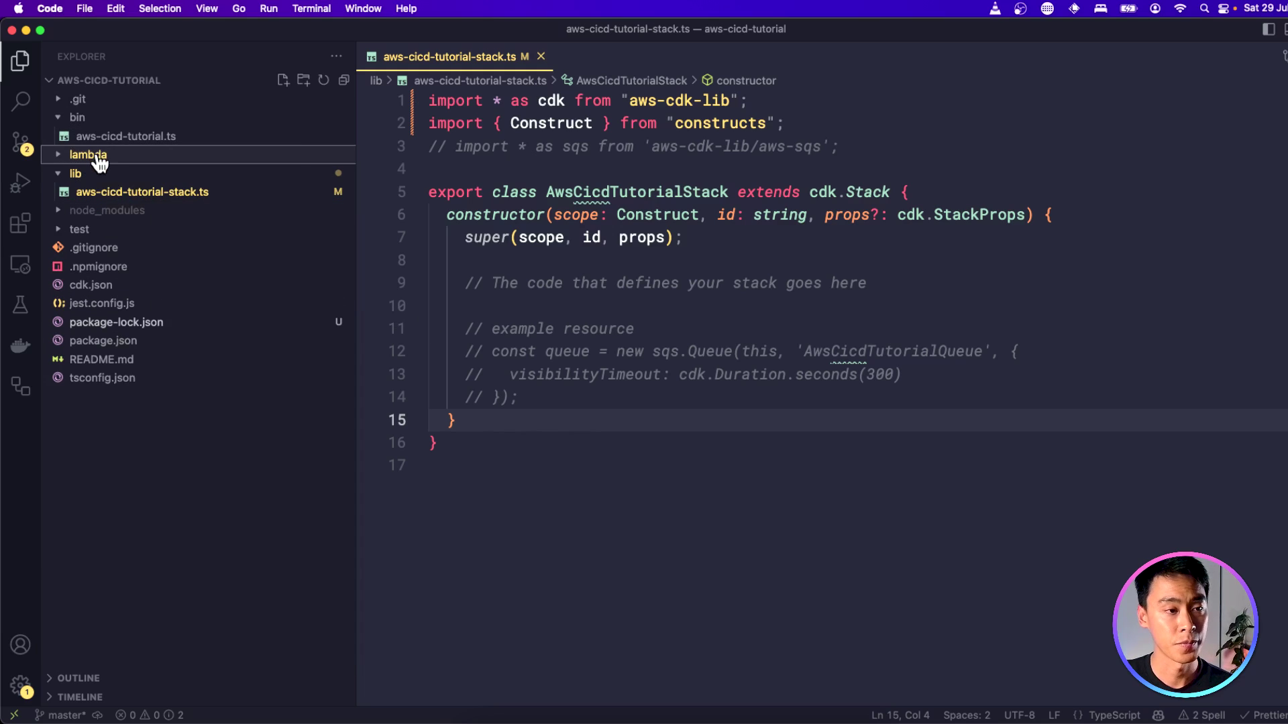
right_click(99, 163)
left_click(155, 159)
type("main.py")
key("Return")
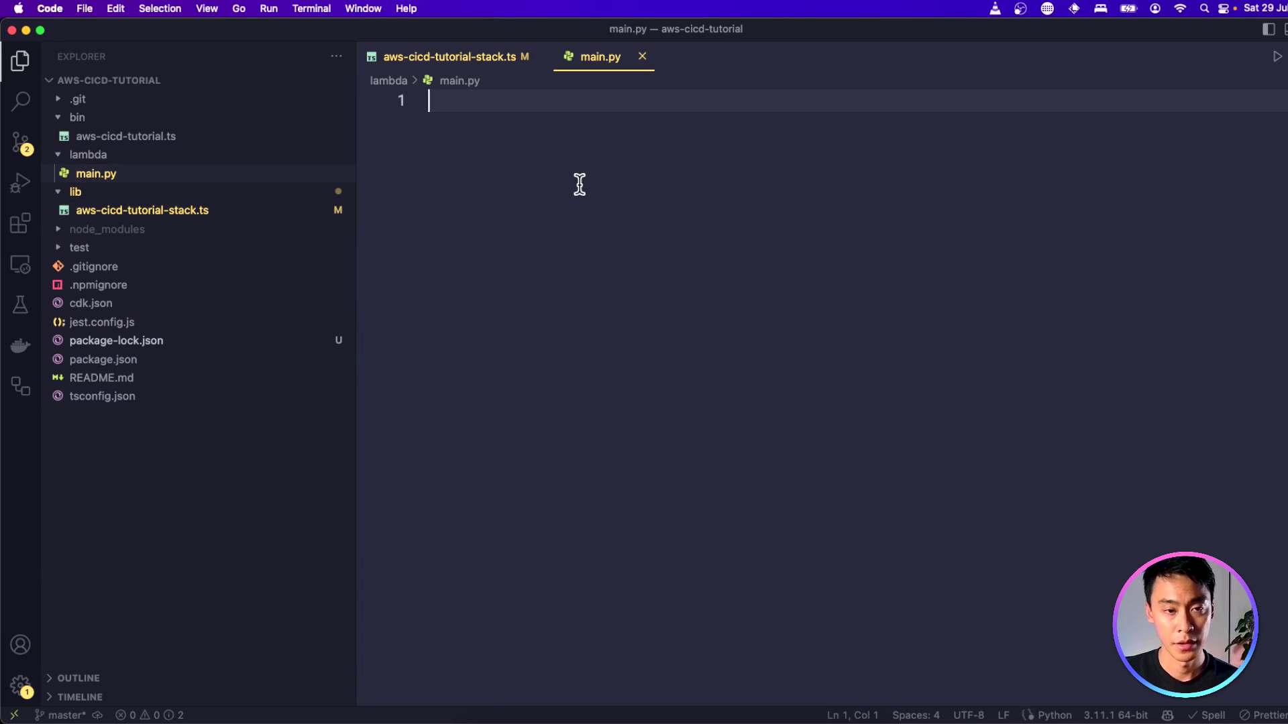
Write def handler(event, context) returning statusCode 200 and body Hello World, and save.
key("Return")
key("Return")
type("def ")
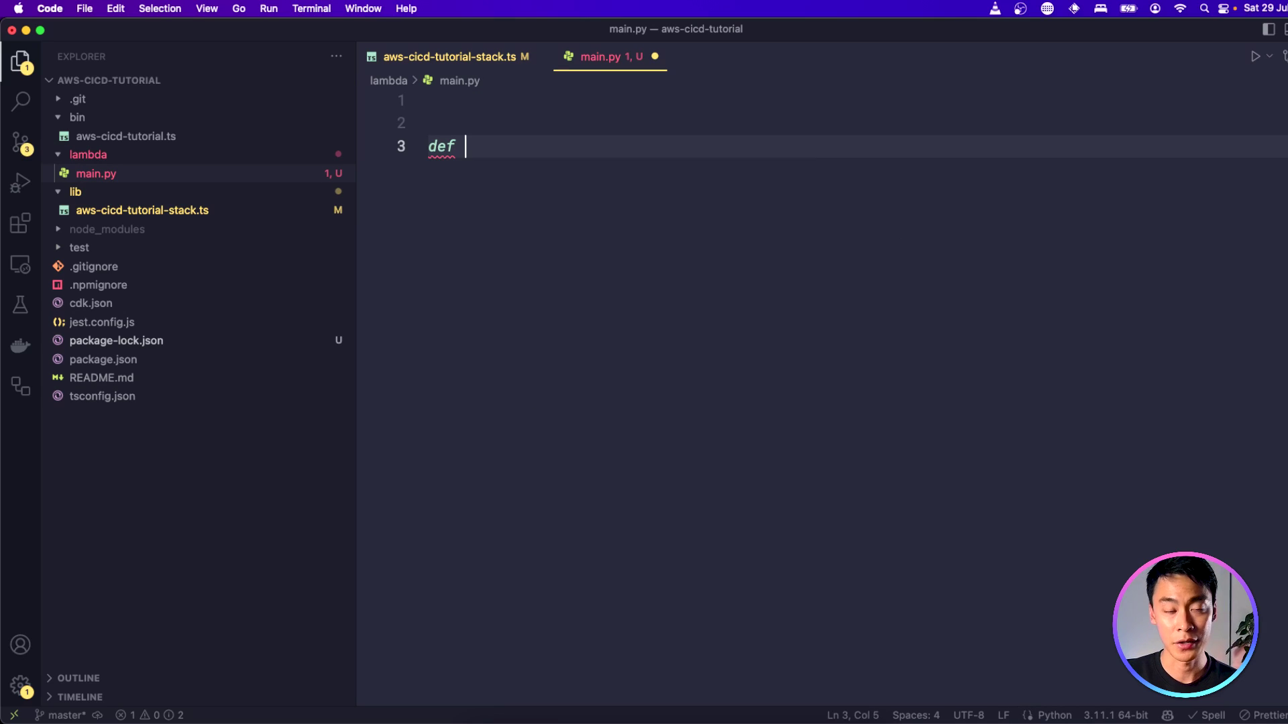
type("handler(")
key("Tab")
key("super+s")
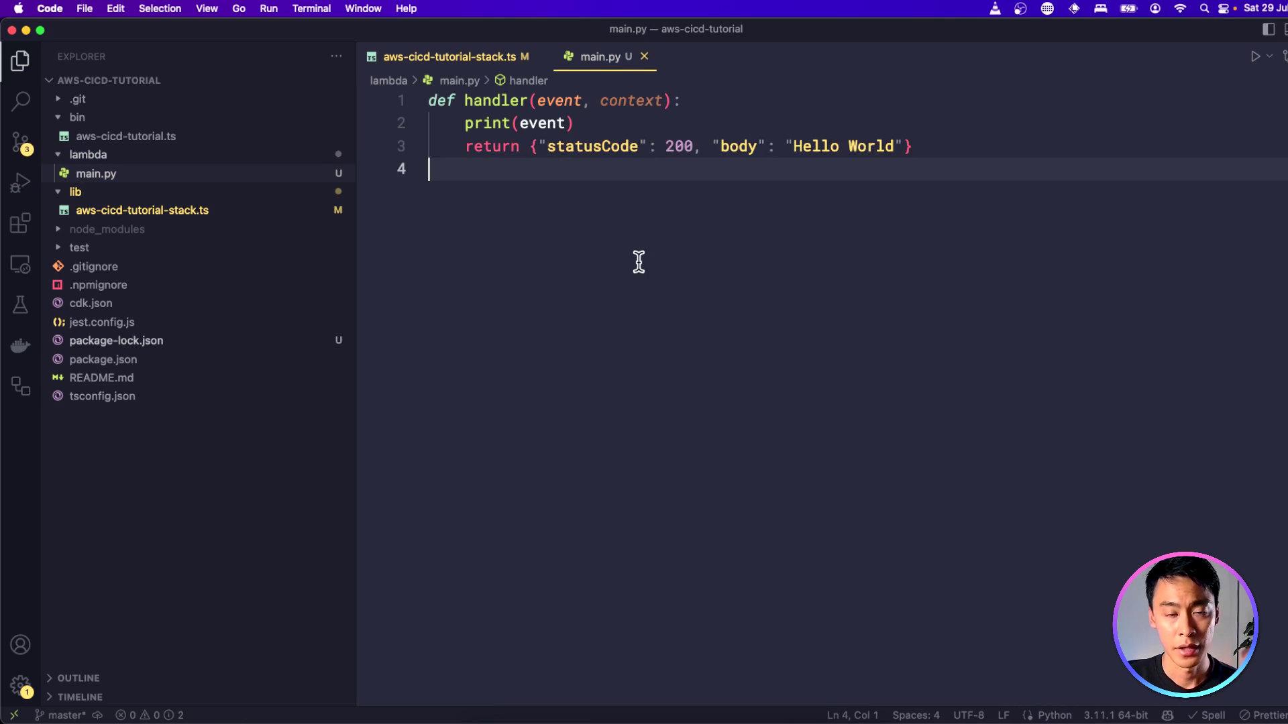
left_click_drag(540, 146, 909, 147)
left_click(920, 146)
Check main.py, then add the aws-lambda import to the stack file.
left_click(805, 125)
key("ctrl+Tab")
left_click(688, 351)
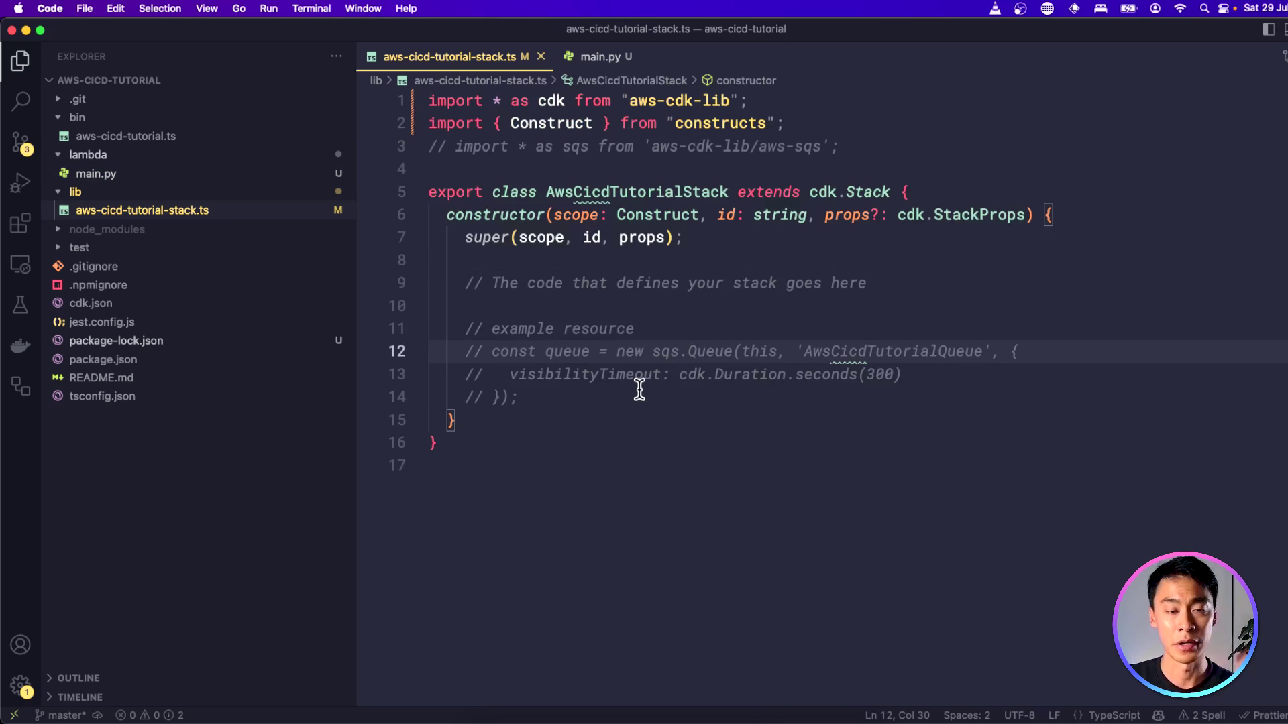
left_click(96, 173)
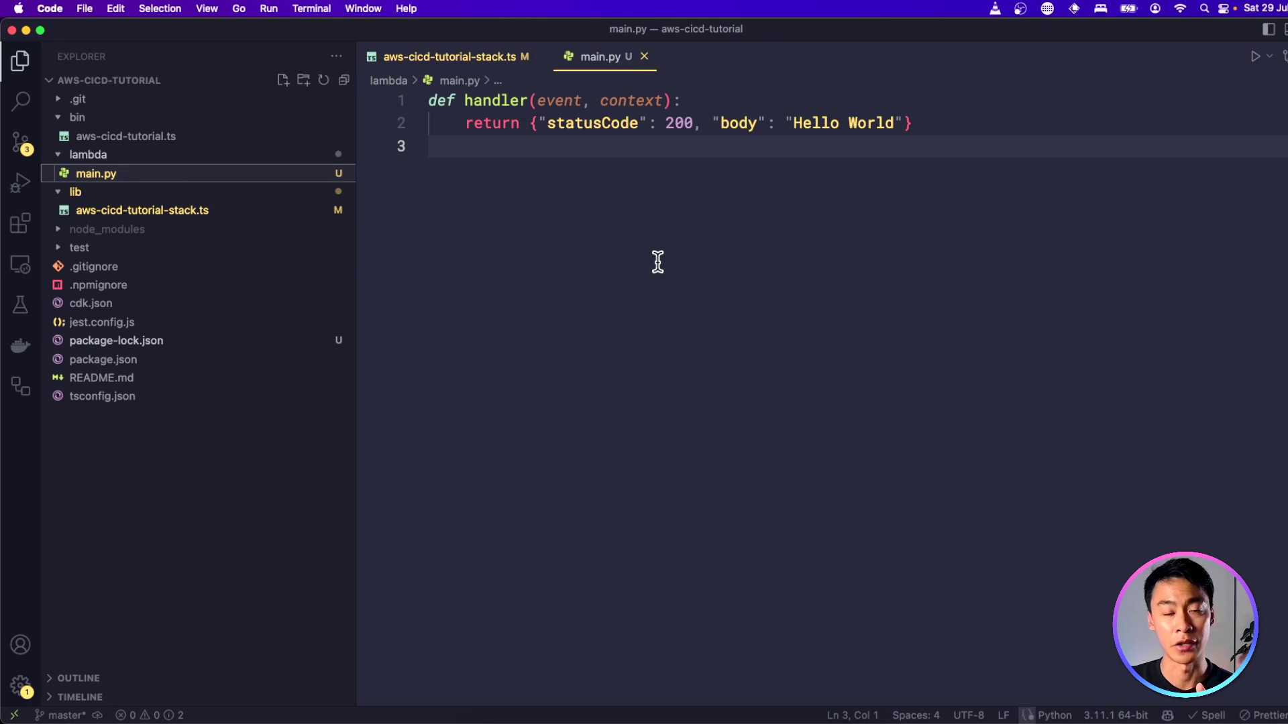
left_click(481, 62)
type("im")
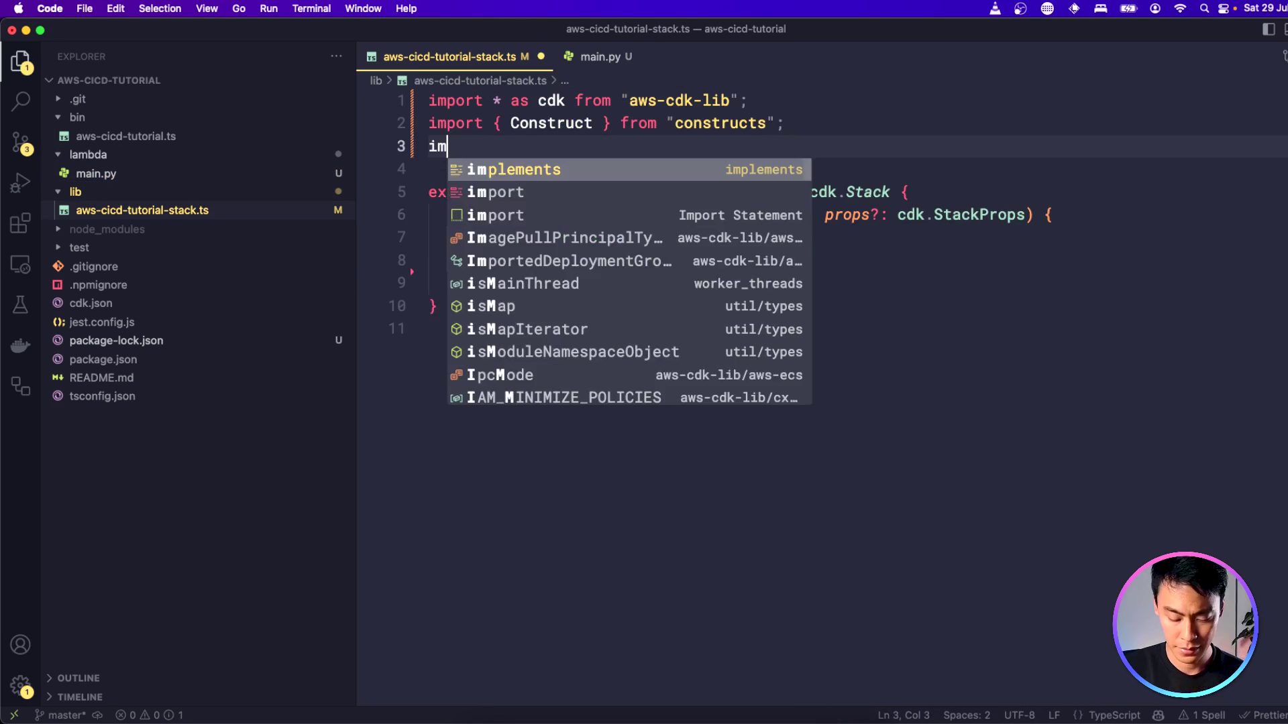
type("port * as l")
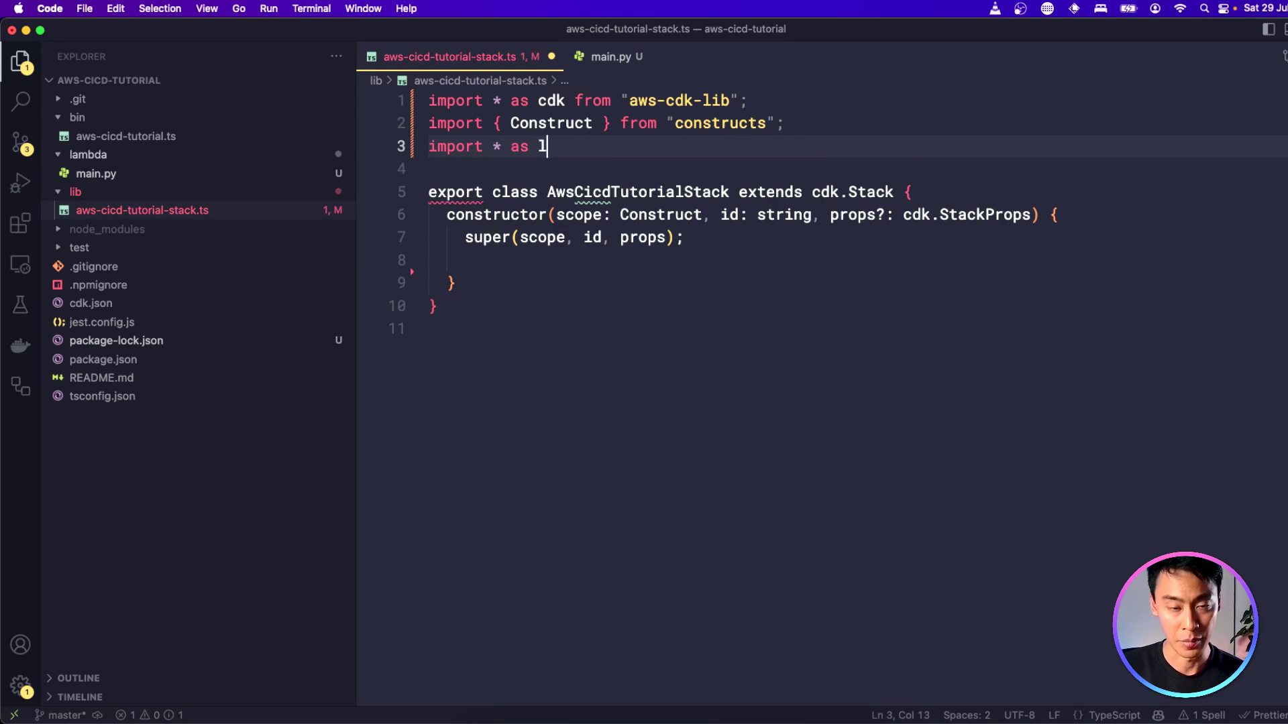
type("ambda")
key("Tab")
Define a Python 3.9 Lambda function with code from the lambda folder and a handler property.
left_click(834, 253)
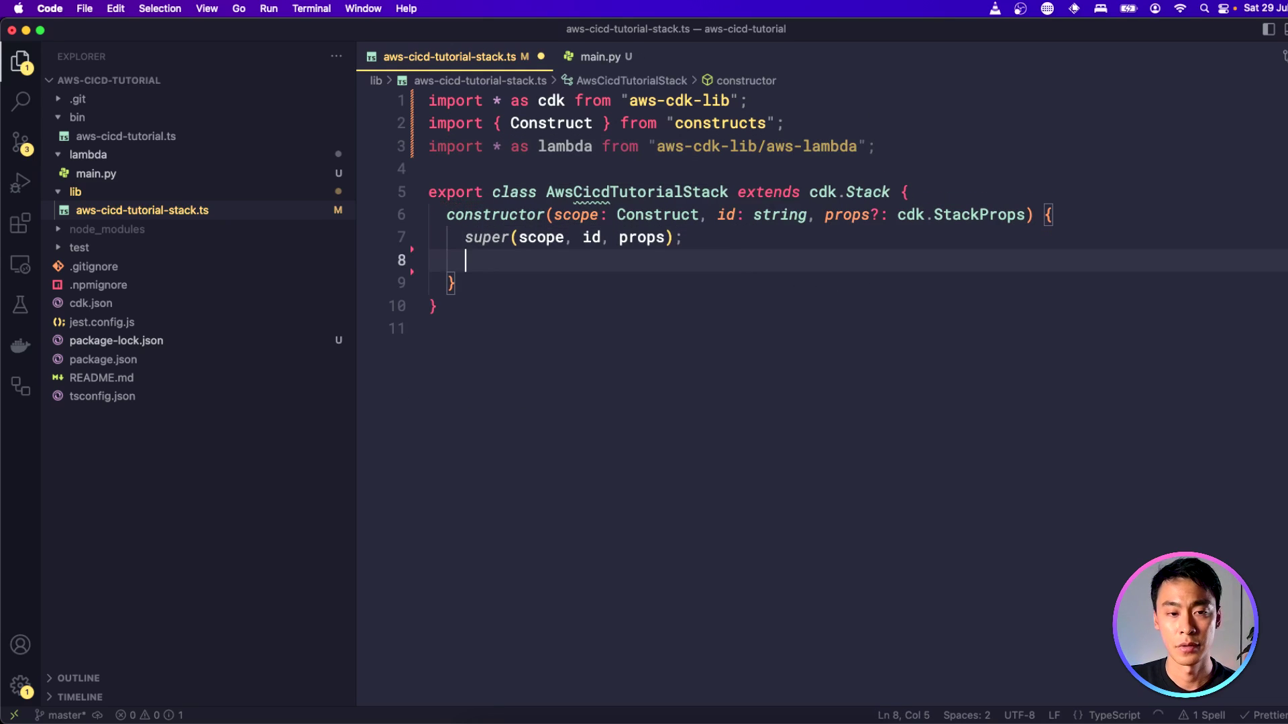
left_click(762, 241)
key("Return")
key("Return")
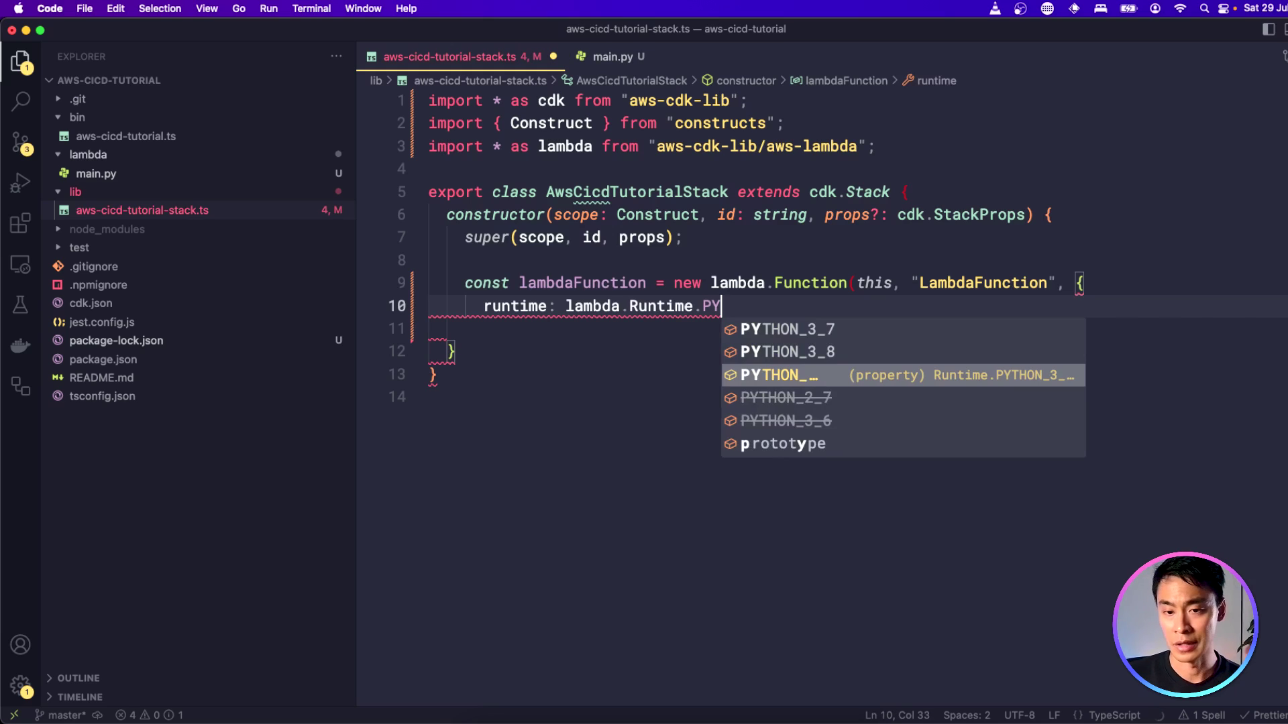
key("Return")
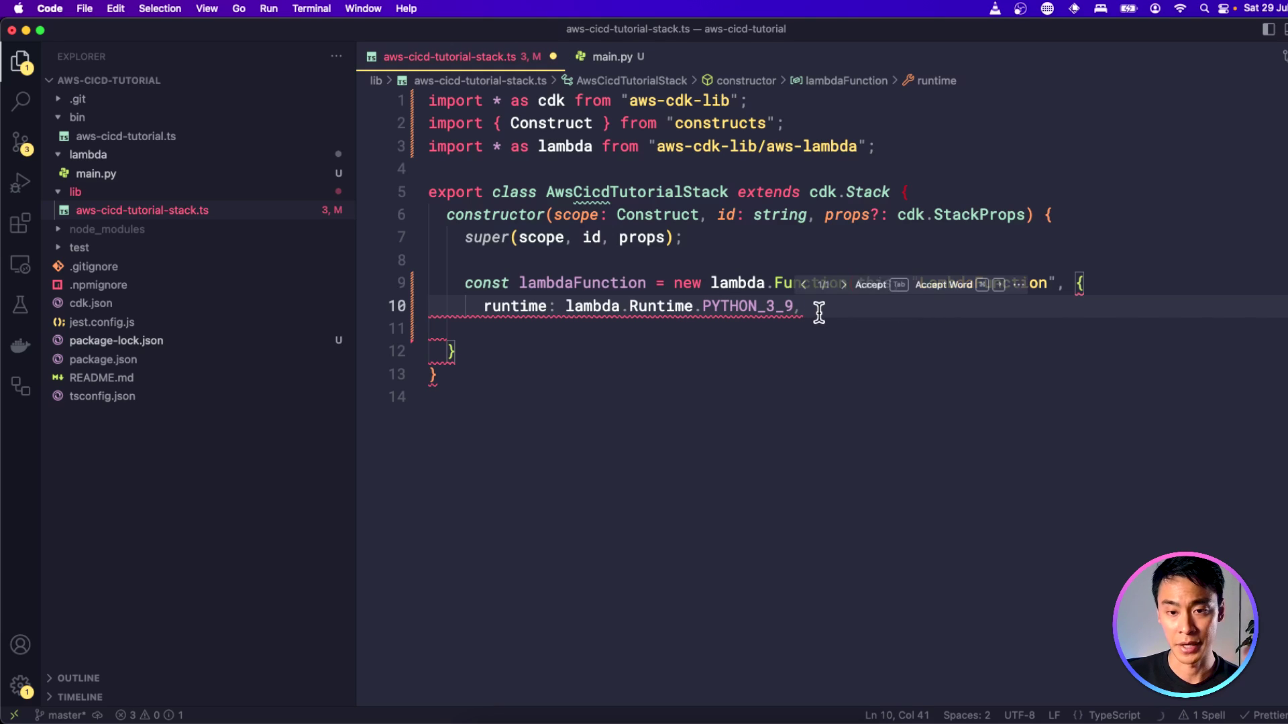
type(",")
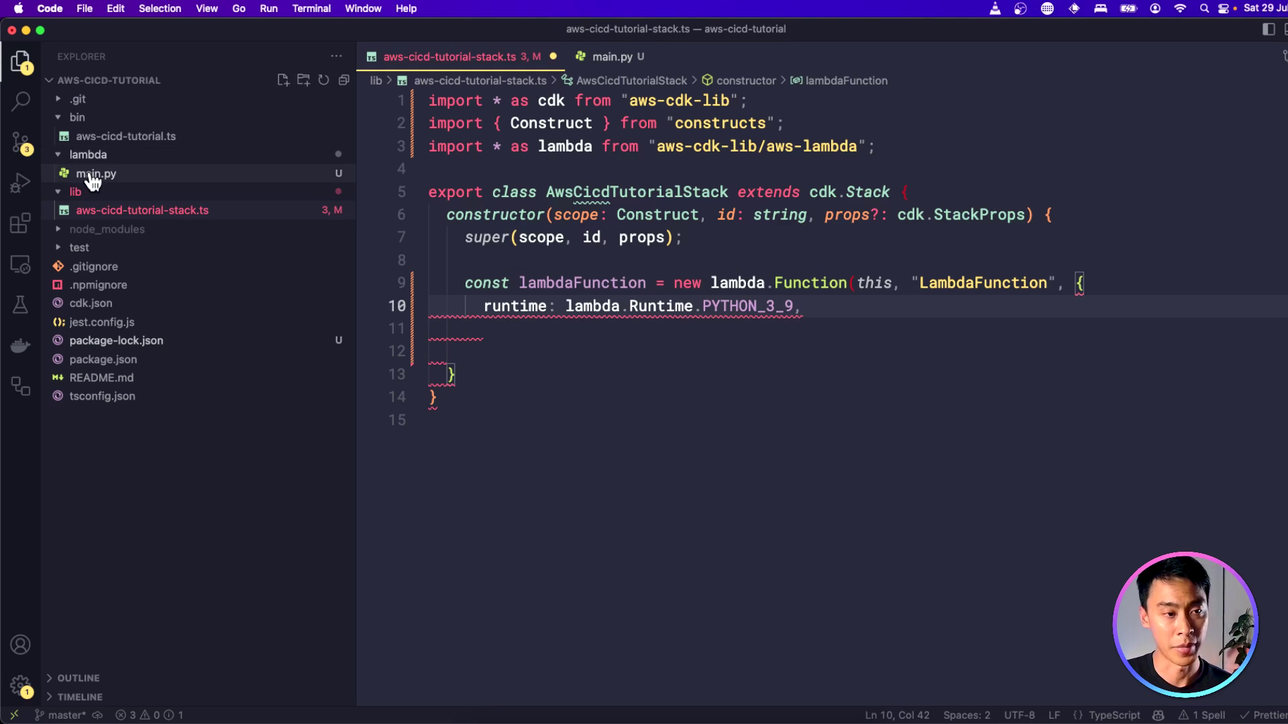
key("Return")
type("cod")
key("Tab")
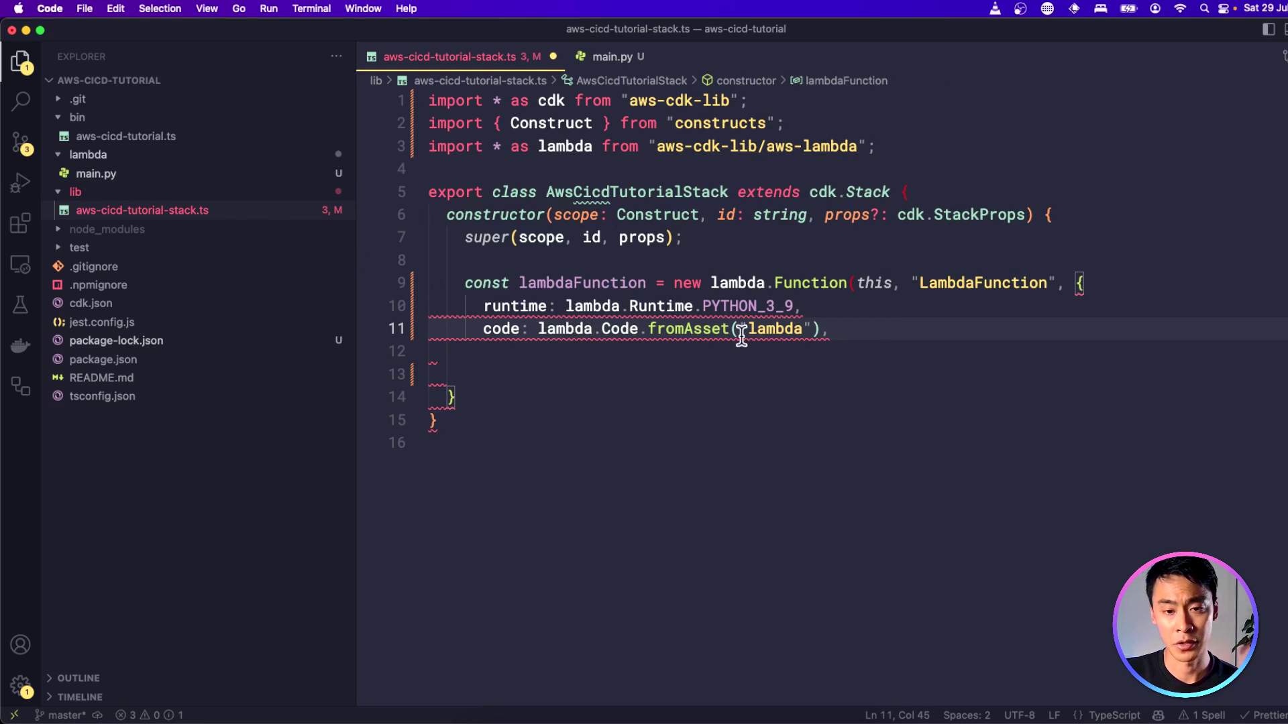
left_click(784, 330)
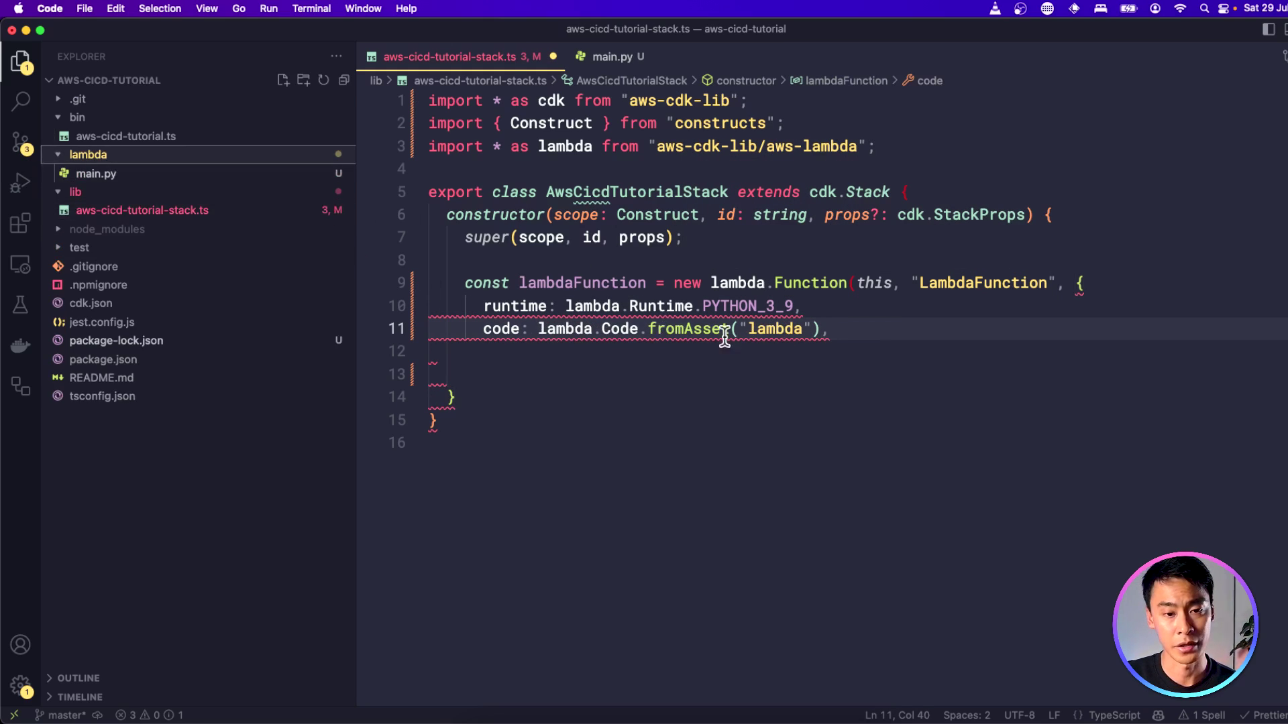
left_click(827, 329)
key("Return")
key("Tab")
Change the handler string to main.handler, copying the function name from main.py.
left_click(848, 419)
key("Up")
double_click(656, 351)
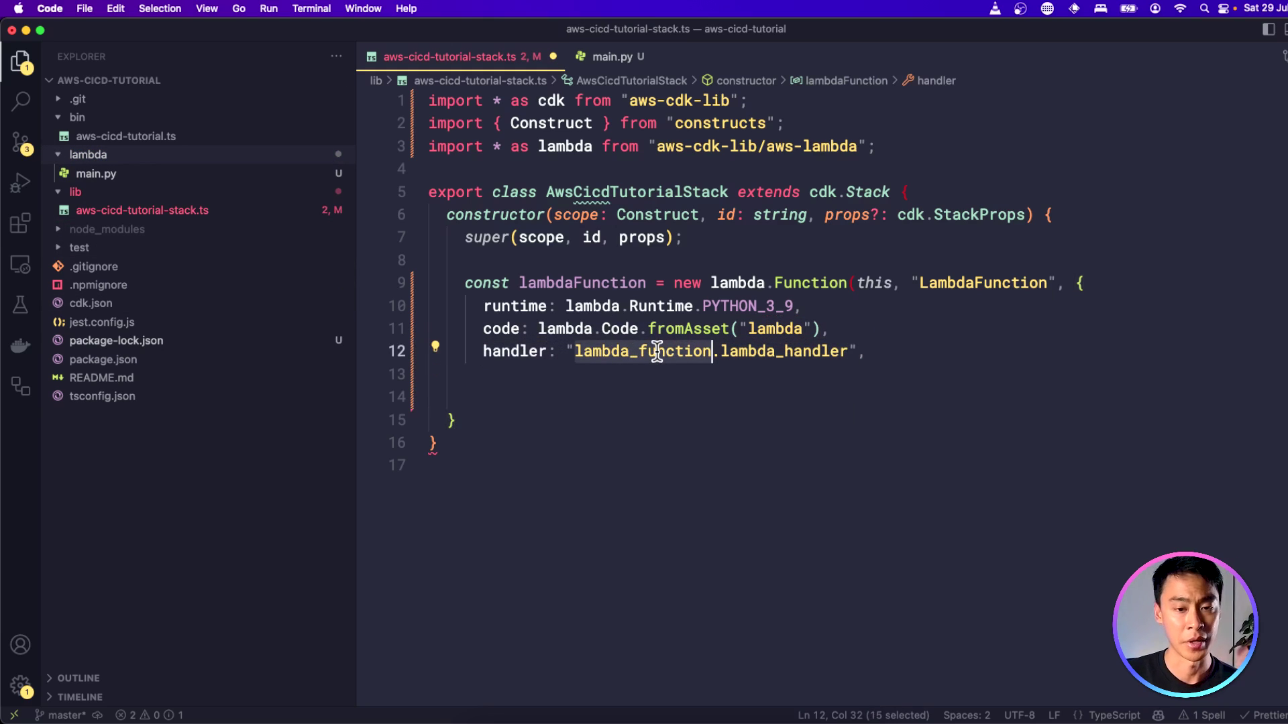
type("main")
left_click(604, 56)
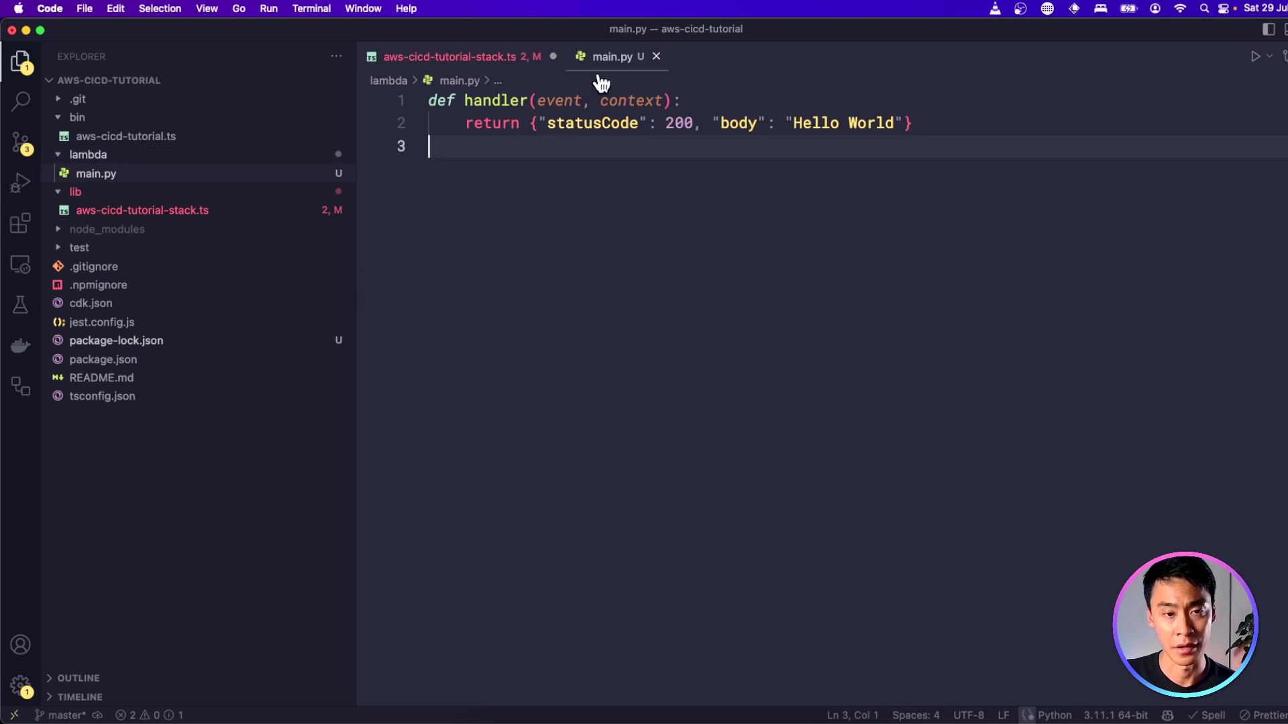
double_click(495, 100)
key("super+c")
left_click(458, 56)
double_click(688, 352)
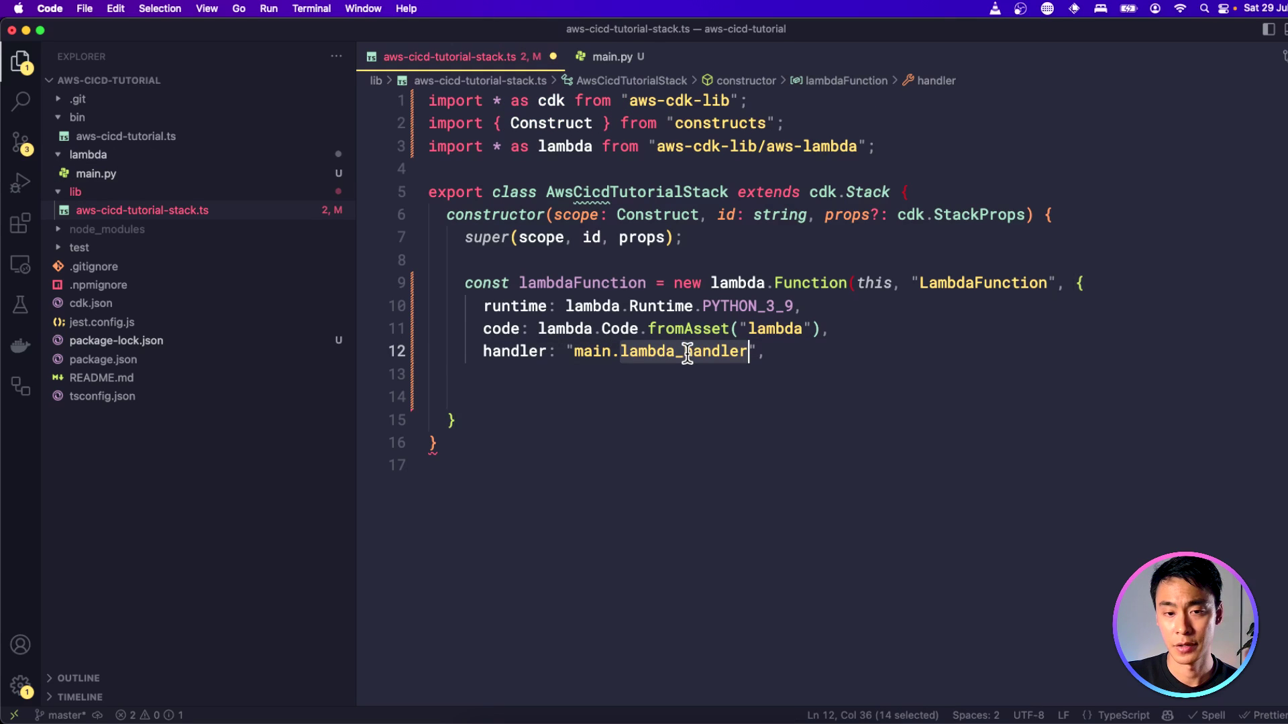
key("super+v")
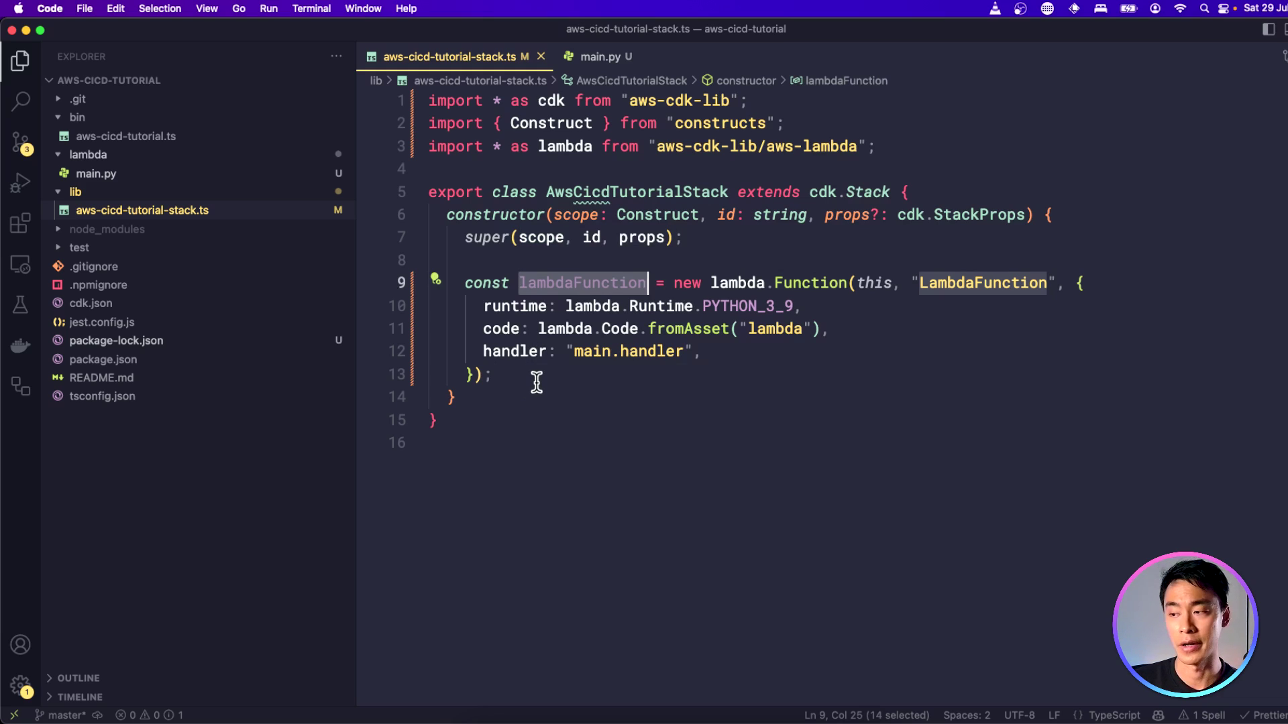
Add const functionUrl = lambdaFunction.addFunctionUrl with authType NONE and CORS, and save.
left_click(536, 383)
key("Return")
key("Return")
type("const ")
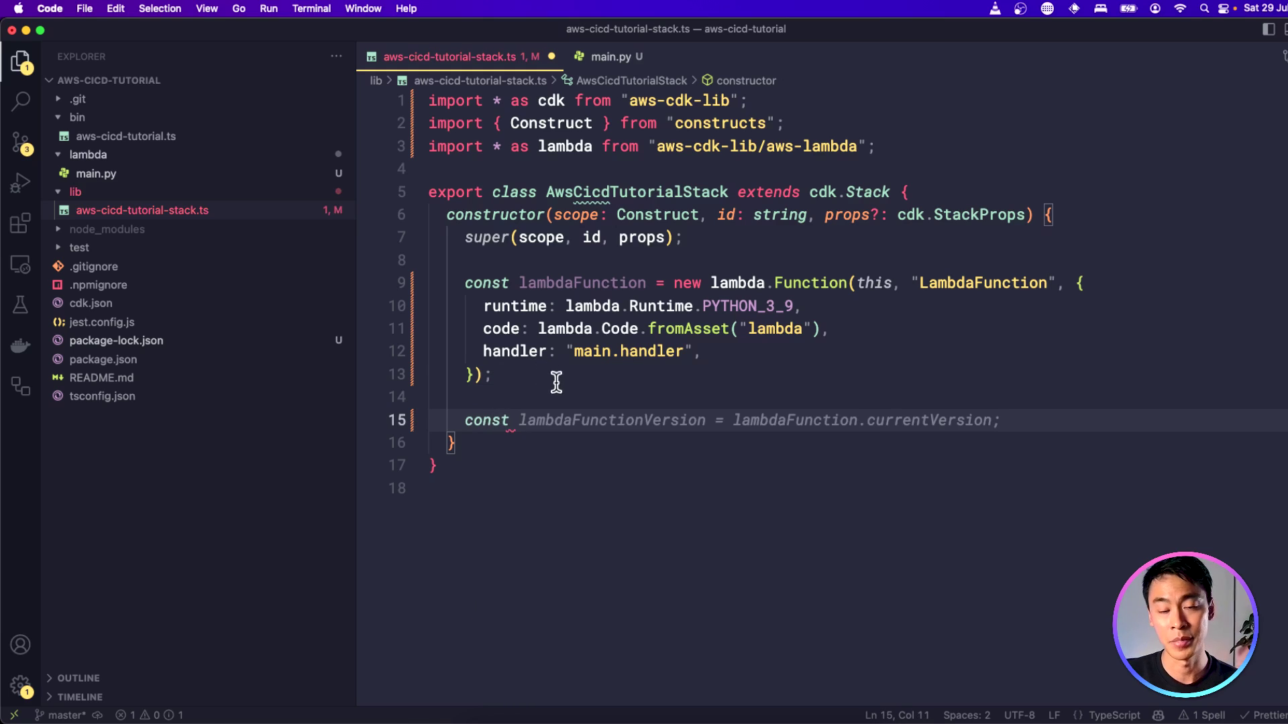
type("funct")
type("ionUrl = lambdaFunction.addFunctionUrl({       authType: lambda.FunctionUrlAuthType.NONE,       cors: {         allowedOrigins: [\"*\"],         allowedMethods: [lambda.HttpMethod.ALL],         allowedHeaders: [\"*\"],       },     });")
key("super+s")
left_click_drag(627, 420, 893, 454)
left_click(856, 559)
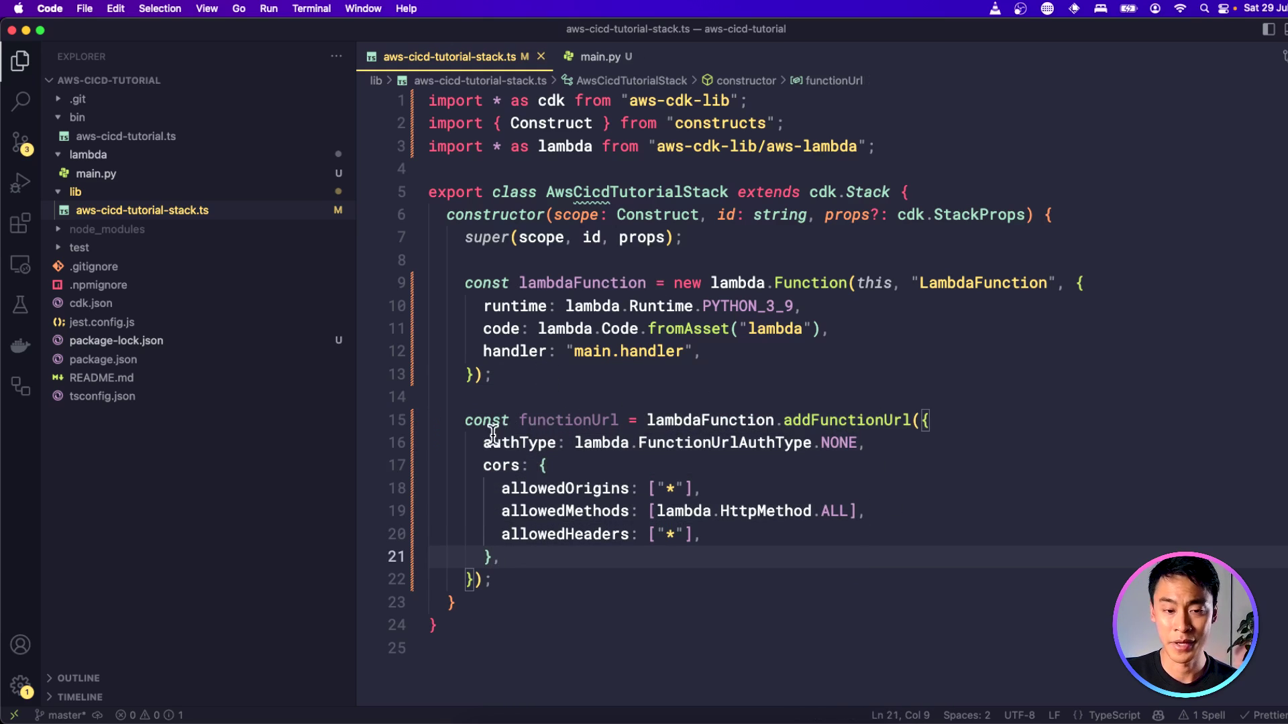
Review the NONE auth type and the CORS allowedOrigins, allowedMethods and allowedHeaders lines.
left_click(835, 443)
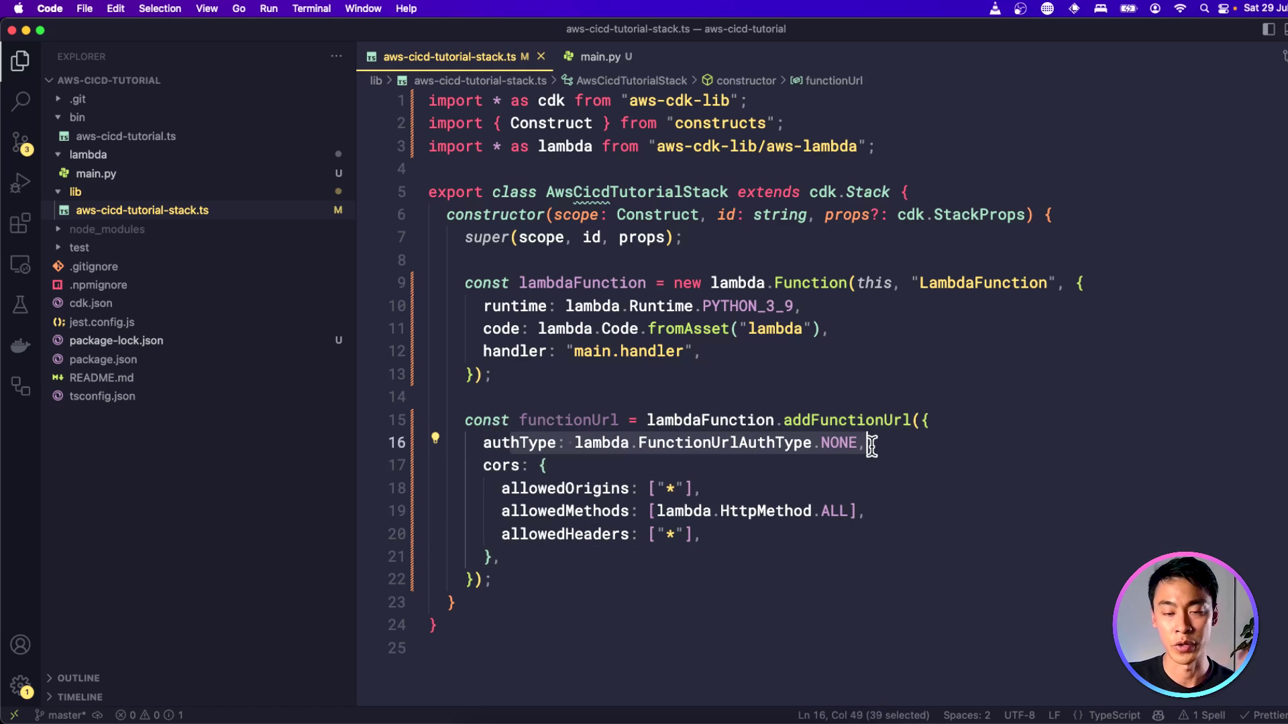
left_click(703, 468)
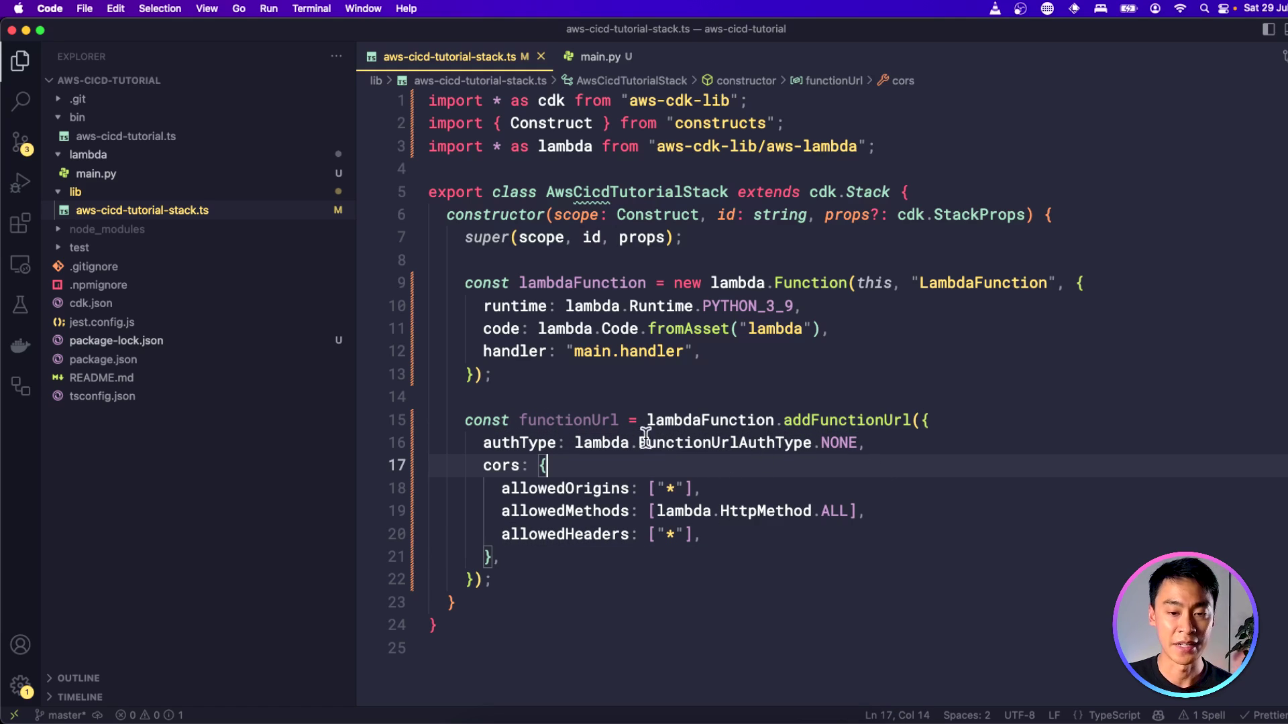
left_click_drag(575, 443, 852, 442)
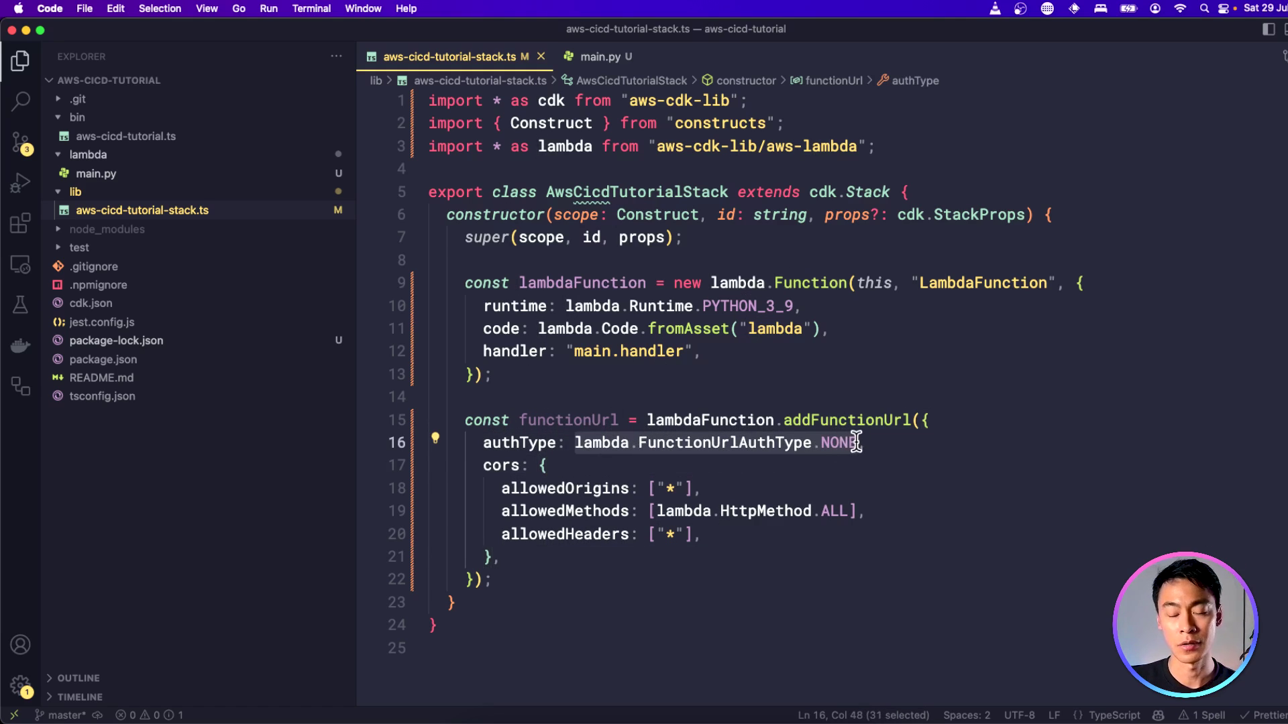
left_click(866, 443)
scroll(573, 534, "down", 2)
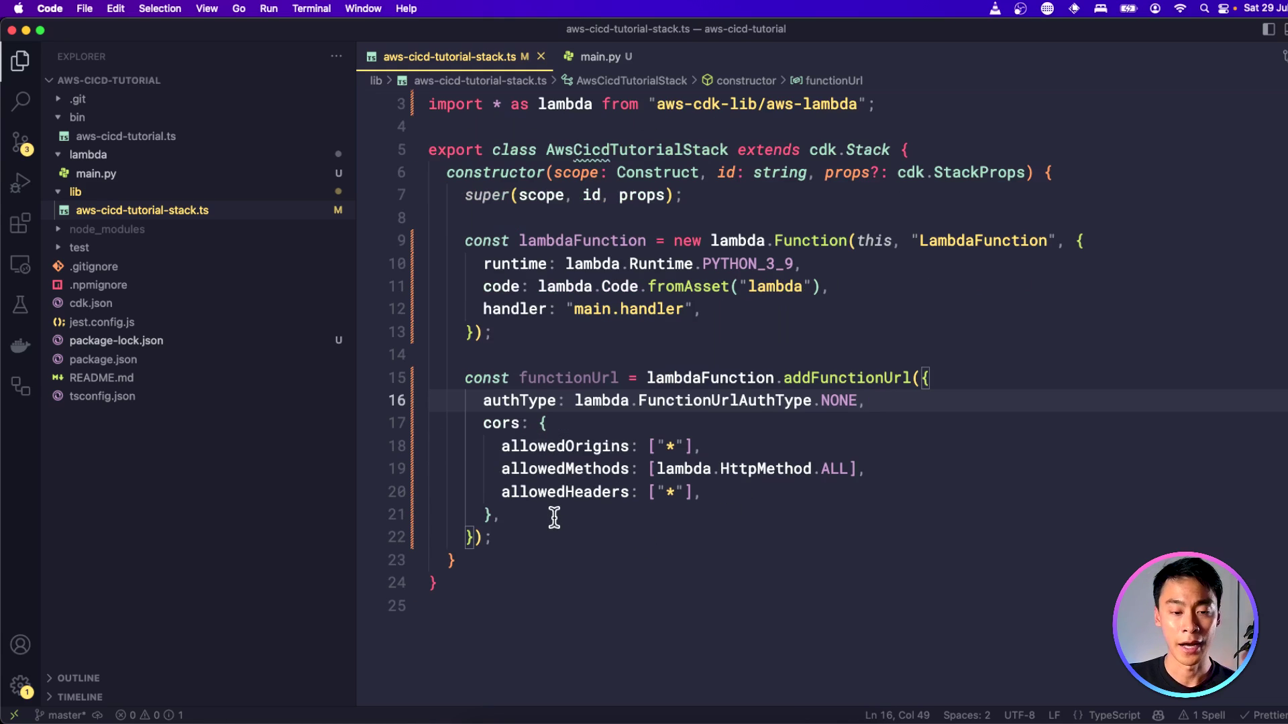
left_click_drag(500, 515, 481, 423)
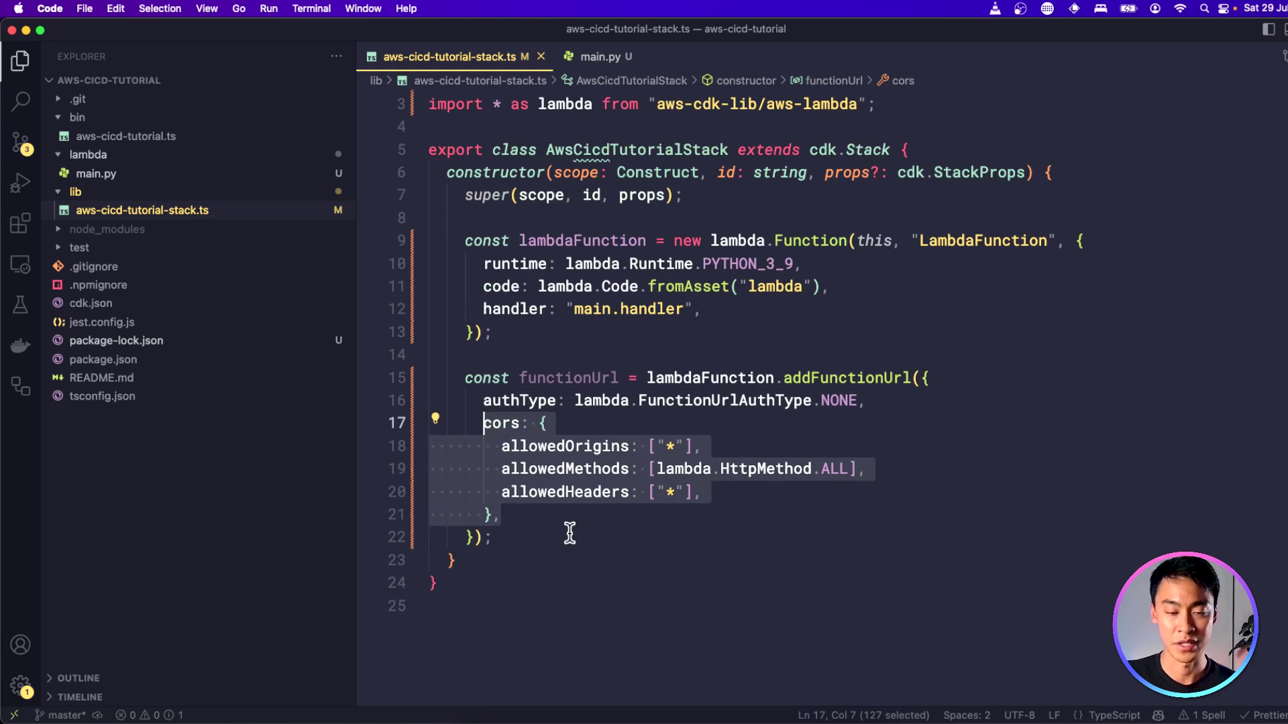
left_click(707, 447)
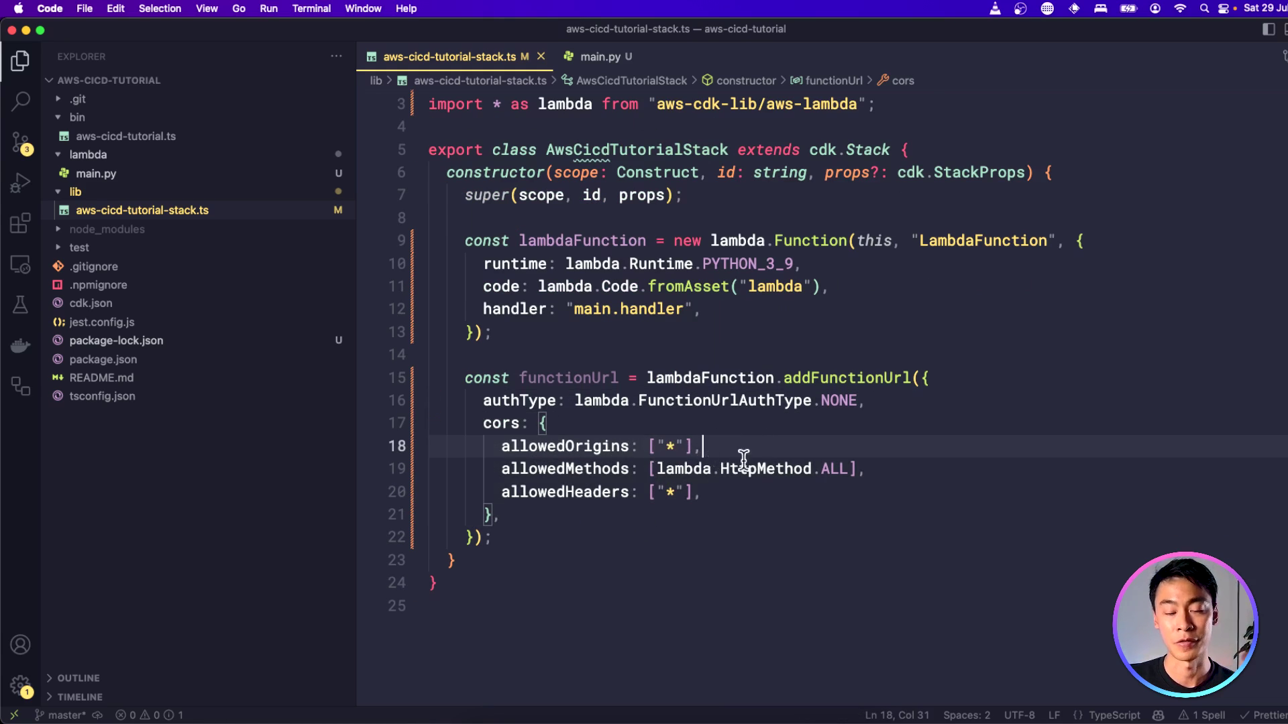
left_click(853, 468)
left_click(760, 485)
left_click(704, 446)
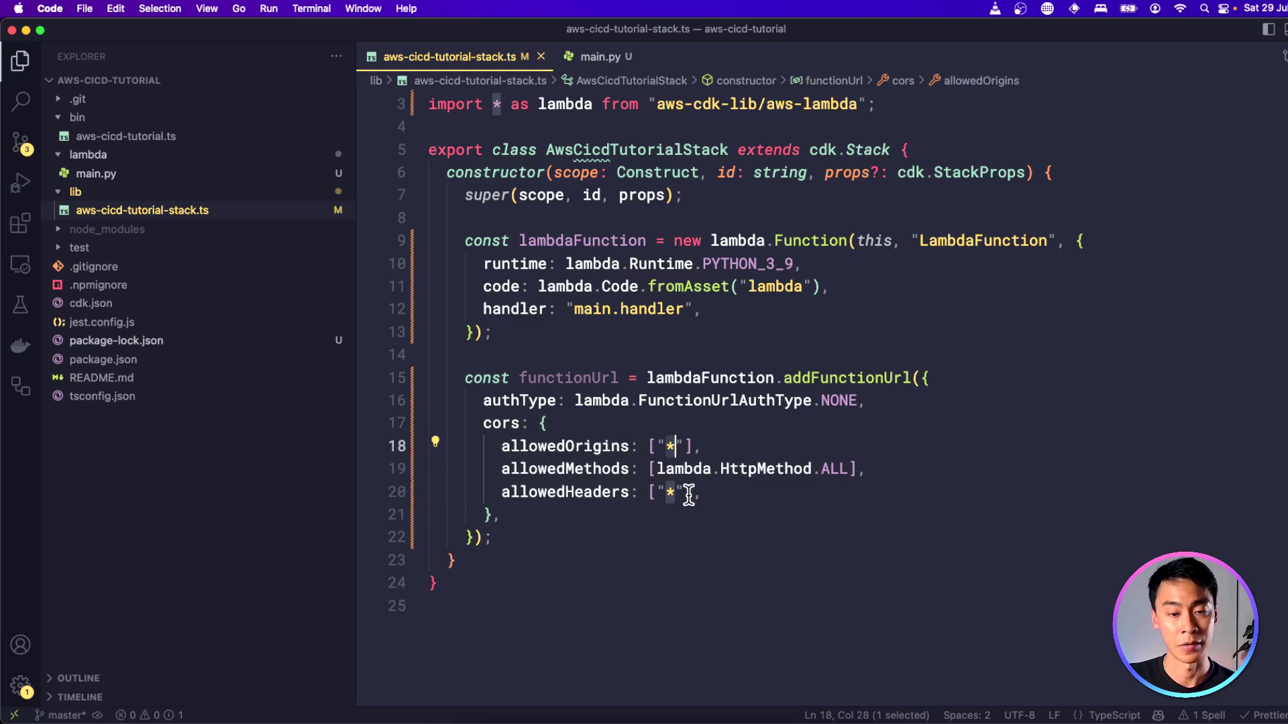
left_click(713, 492)
Add a cdk.CfnOutput 'Url' exporting functionUrl, save, and switch to iTerm2.
left_click(588, 377)
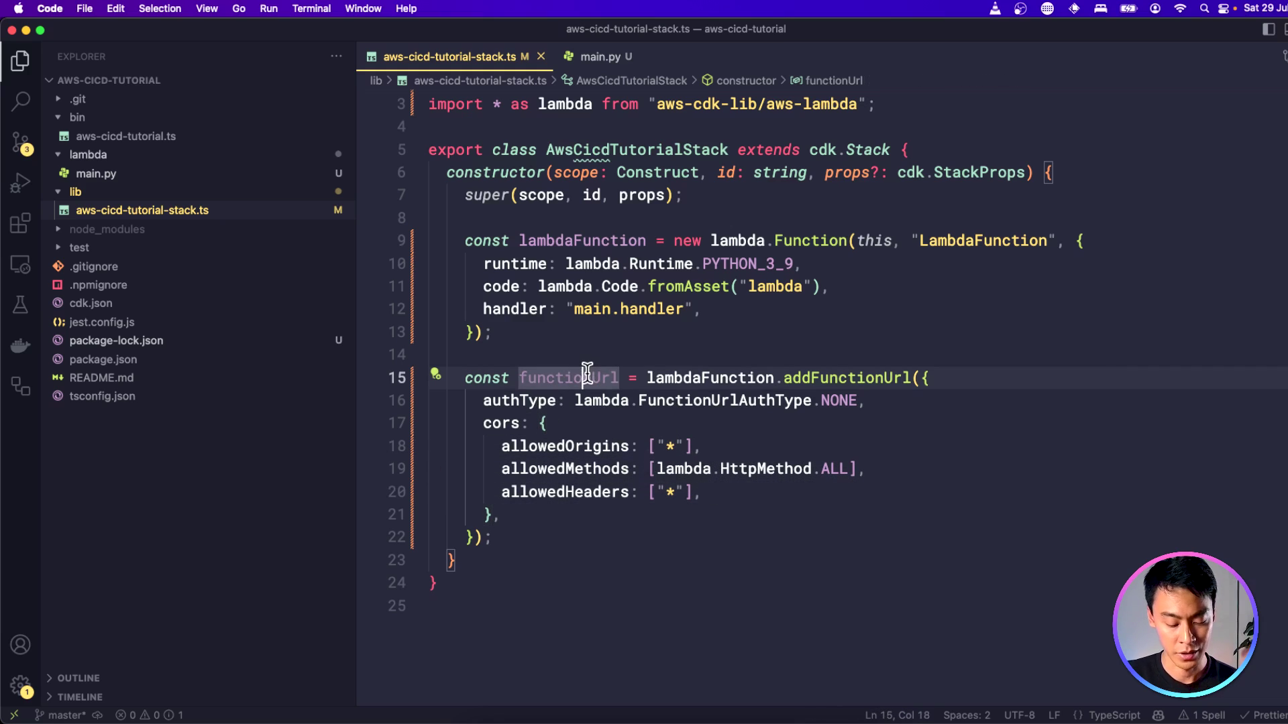
double_click(590, 376)
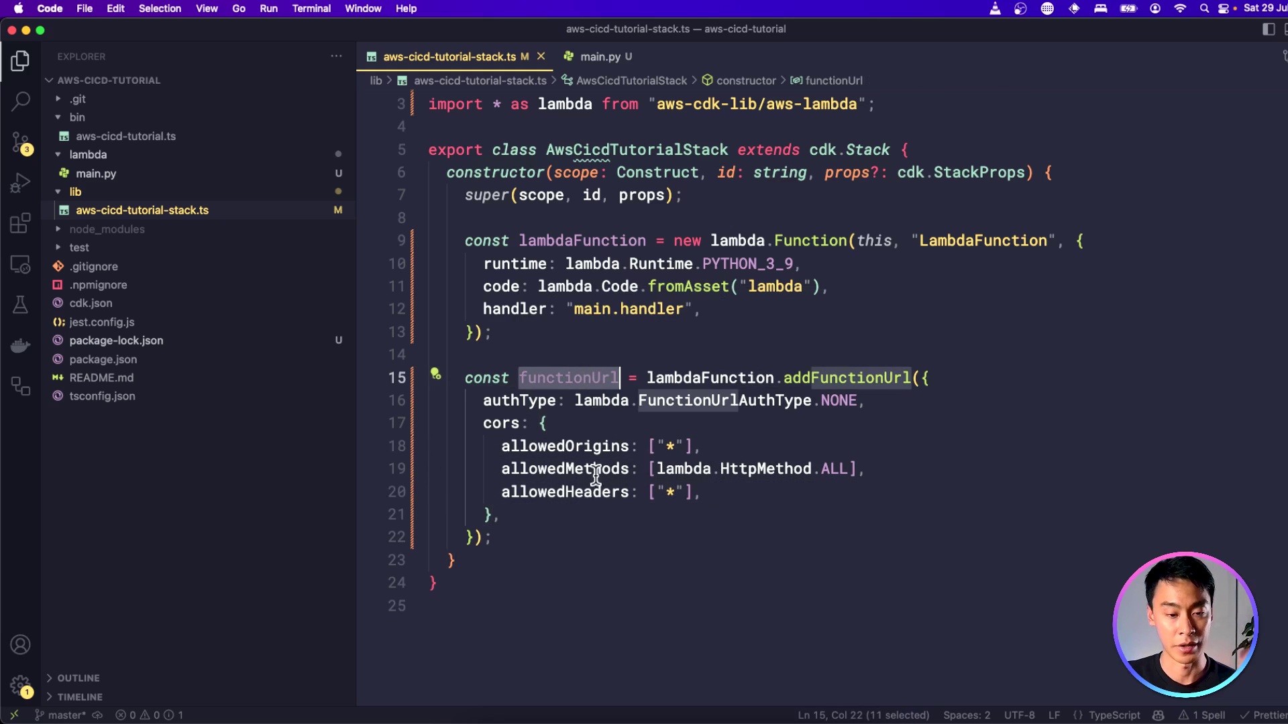
left_click(577, 515)
left_click(532, 536)
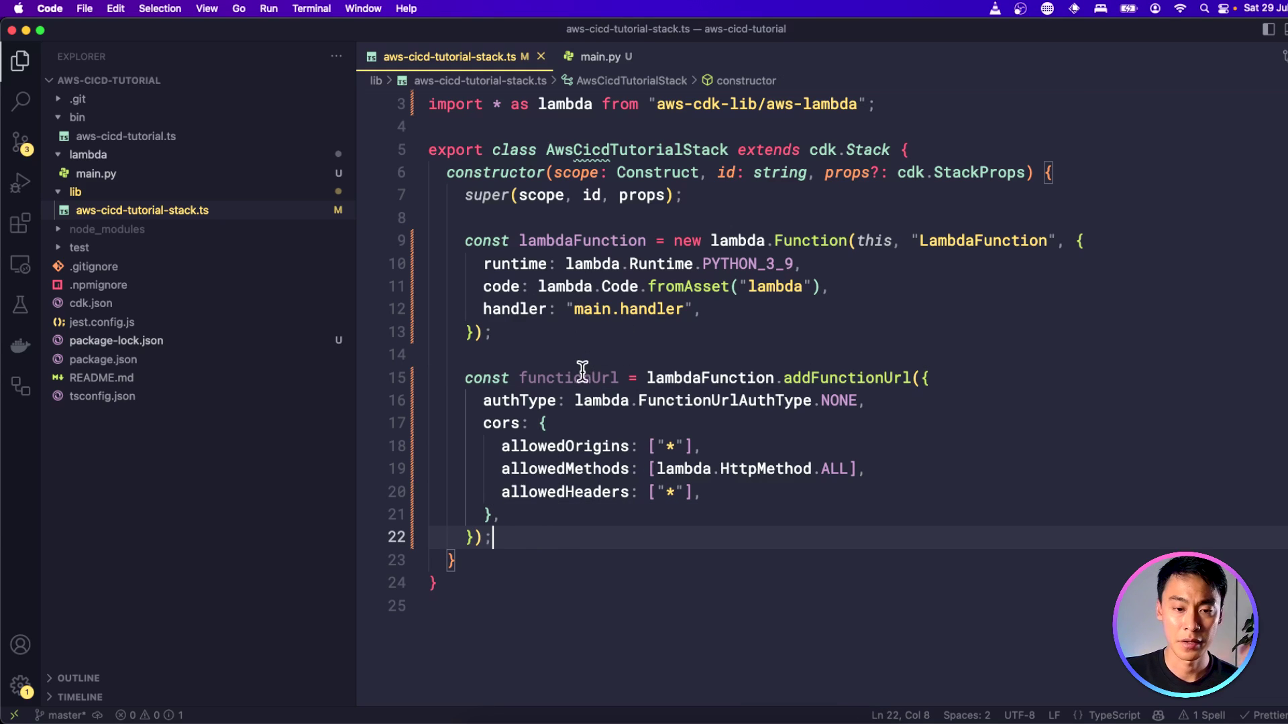
mouse_move(570, 378)
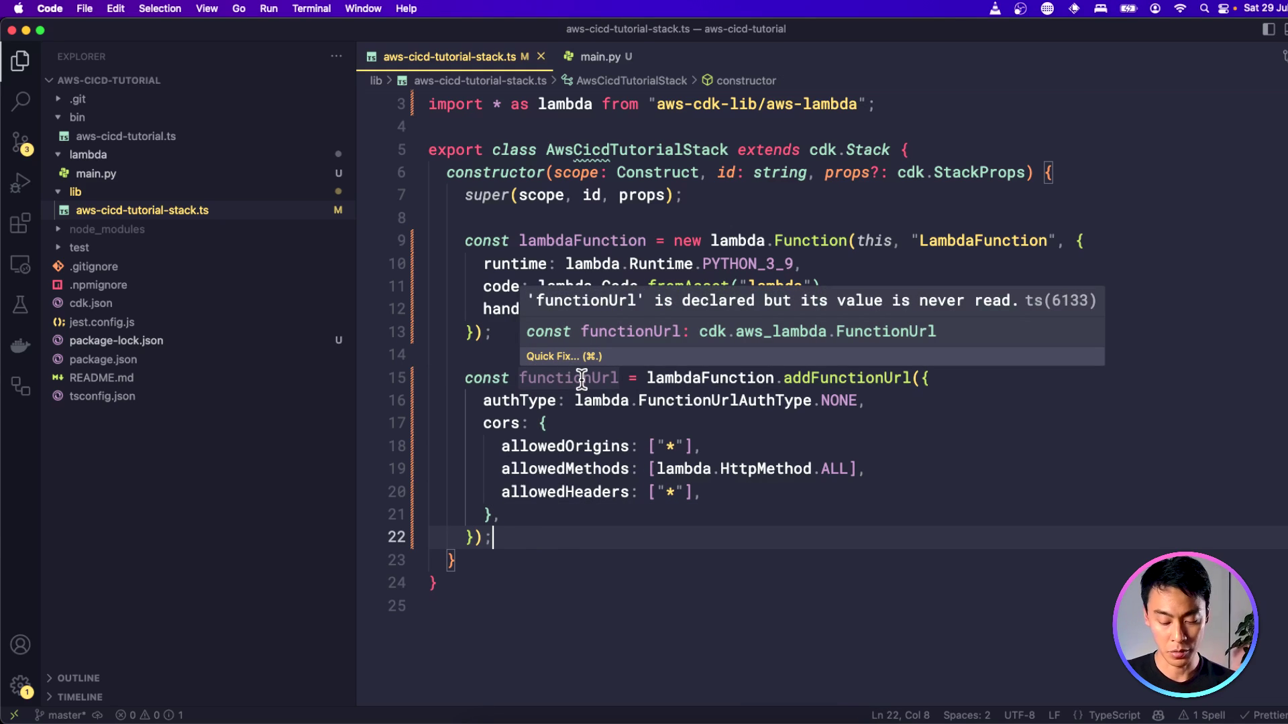
key("Return")
type("new cdk.CfnOutput(this, \"Url\", {       value: functionUrl.url,     });")
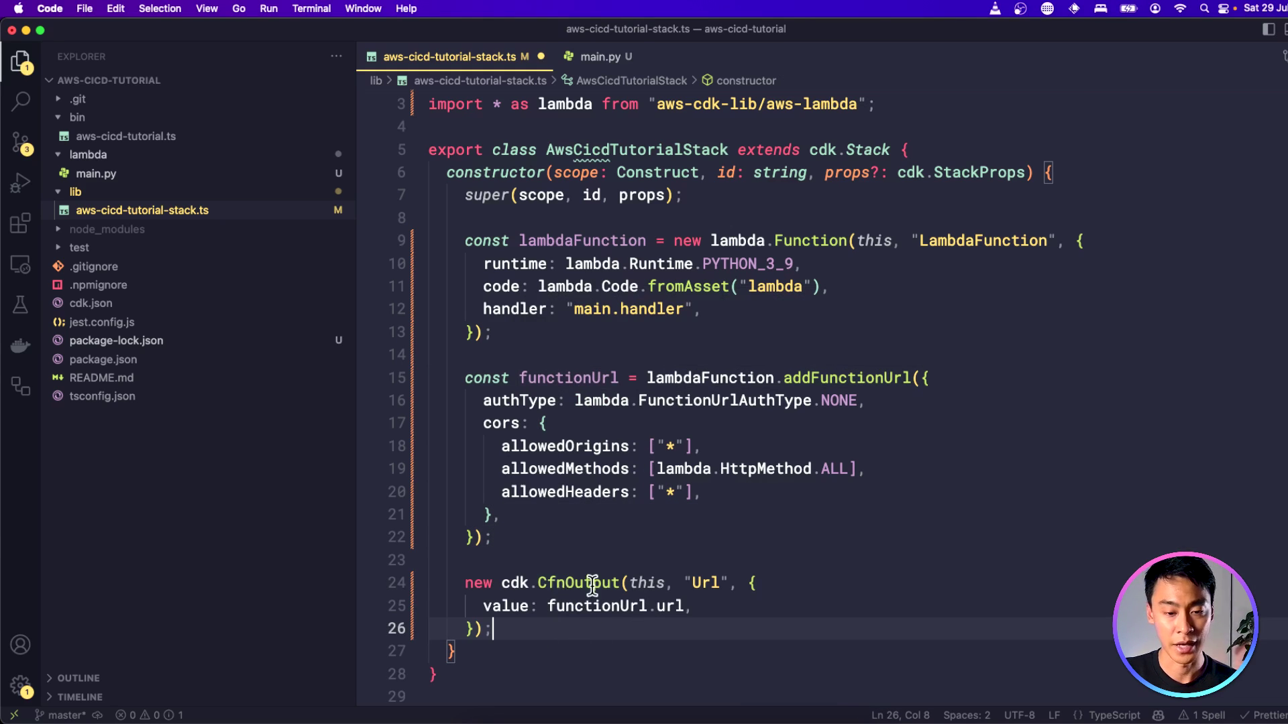
key("super+s")
left_click_drag(517, 584, 714, 638)
left_click(719, 584)
left_click(886, 312)
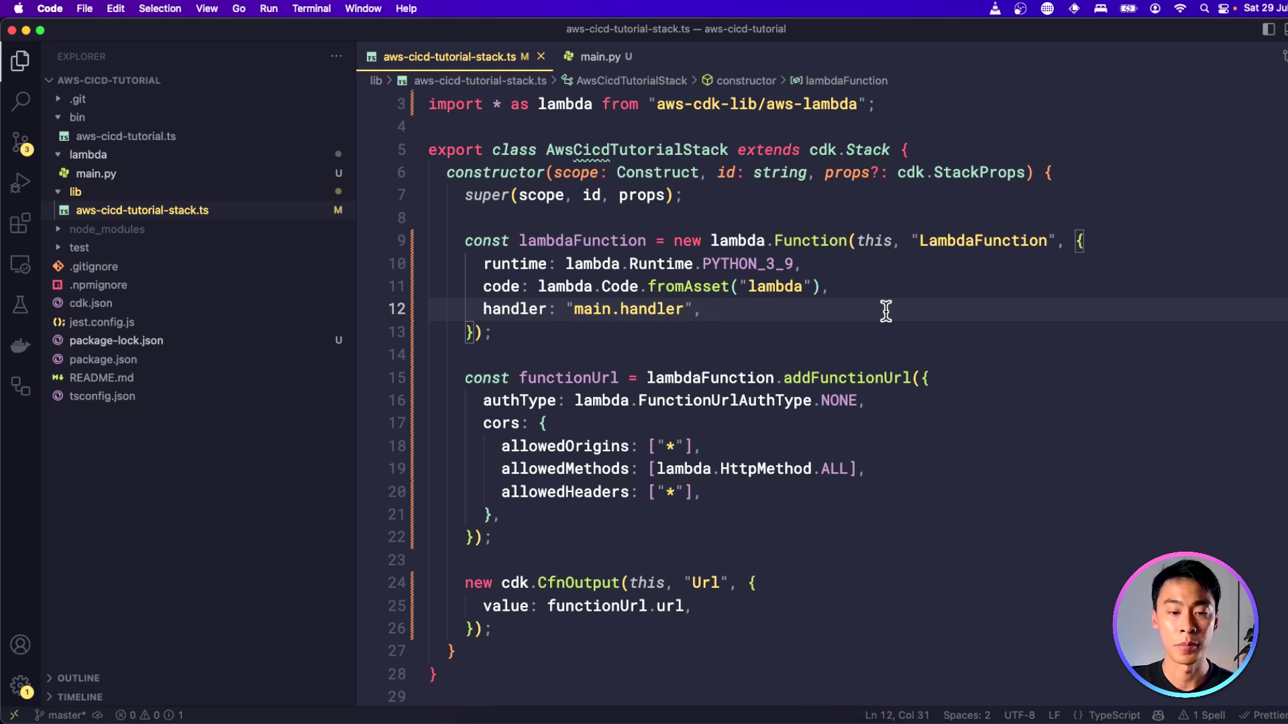
left_click(690, 263)
key("super+Tab")
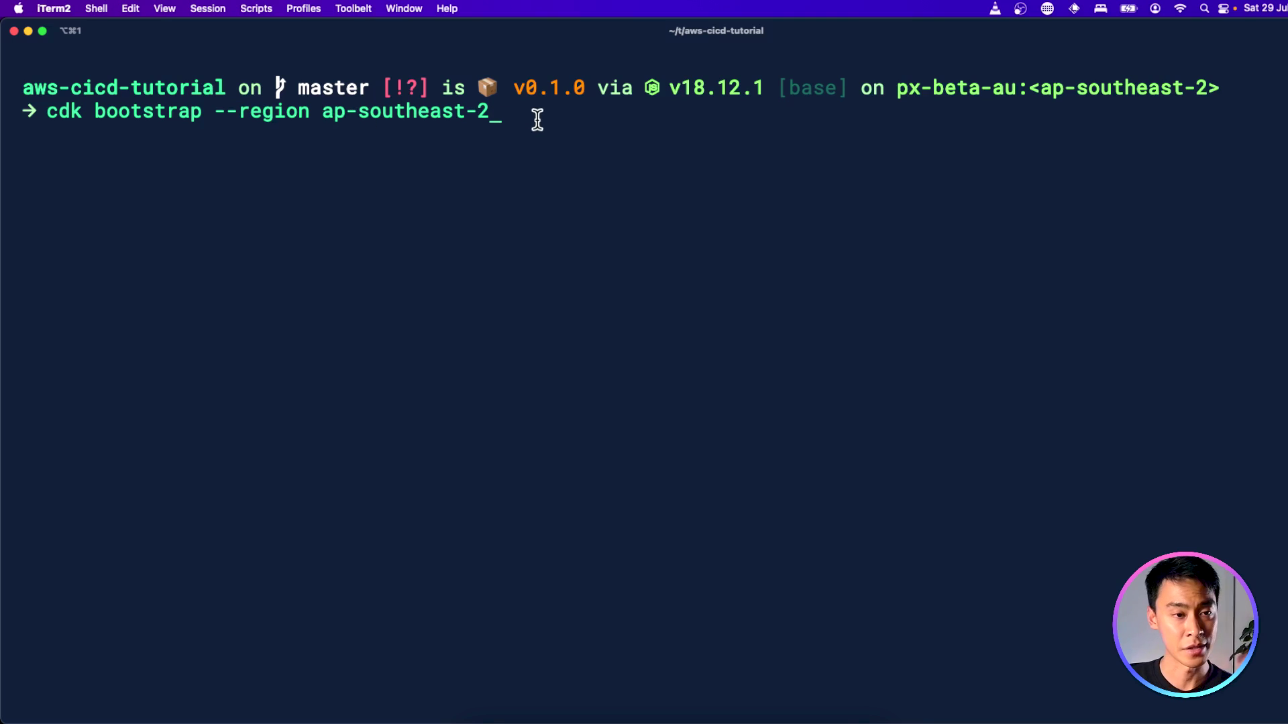
Run cdk bootstrap --region ap-southeast-2 and check its result lines.
key("Return")
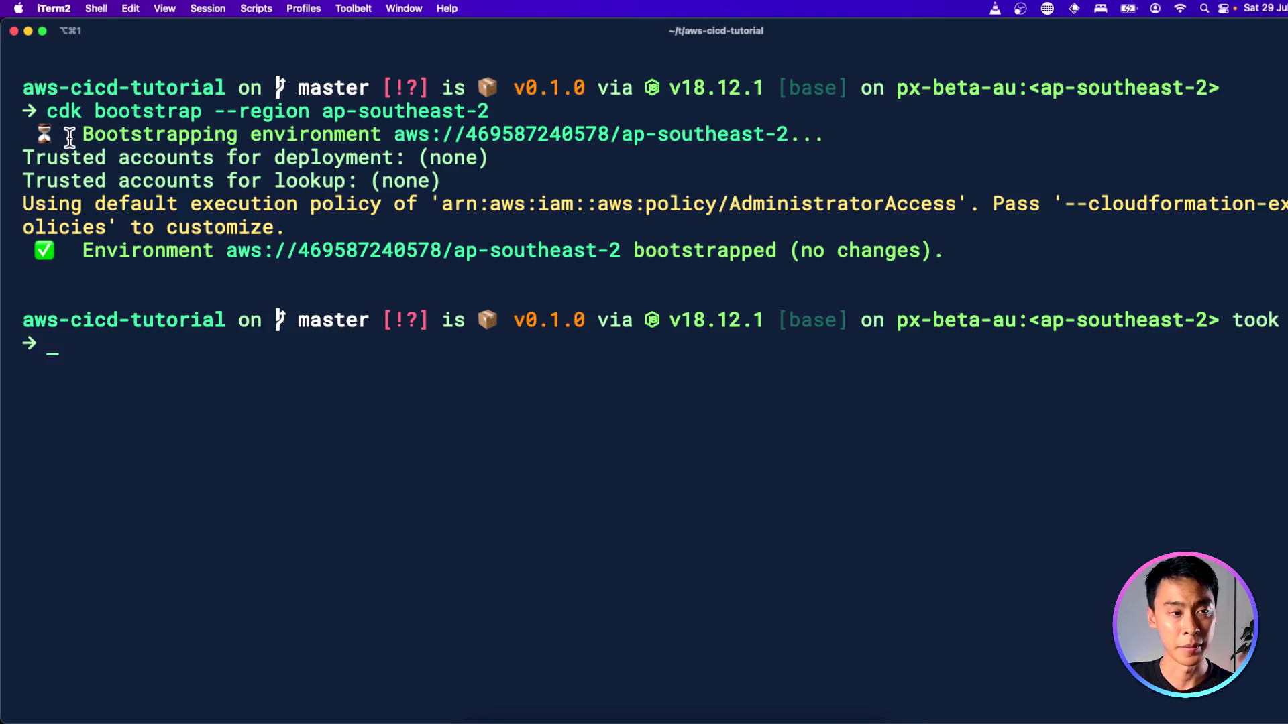
left_click_drag(41, 134, 731, 251)
left_click(816, 251)
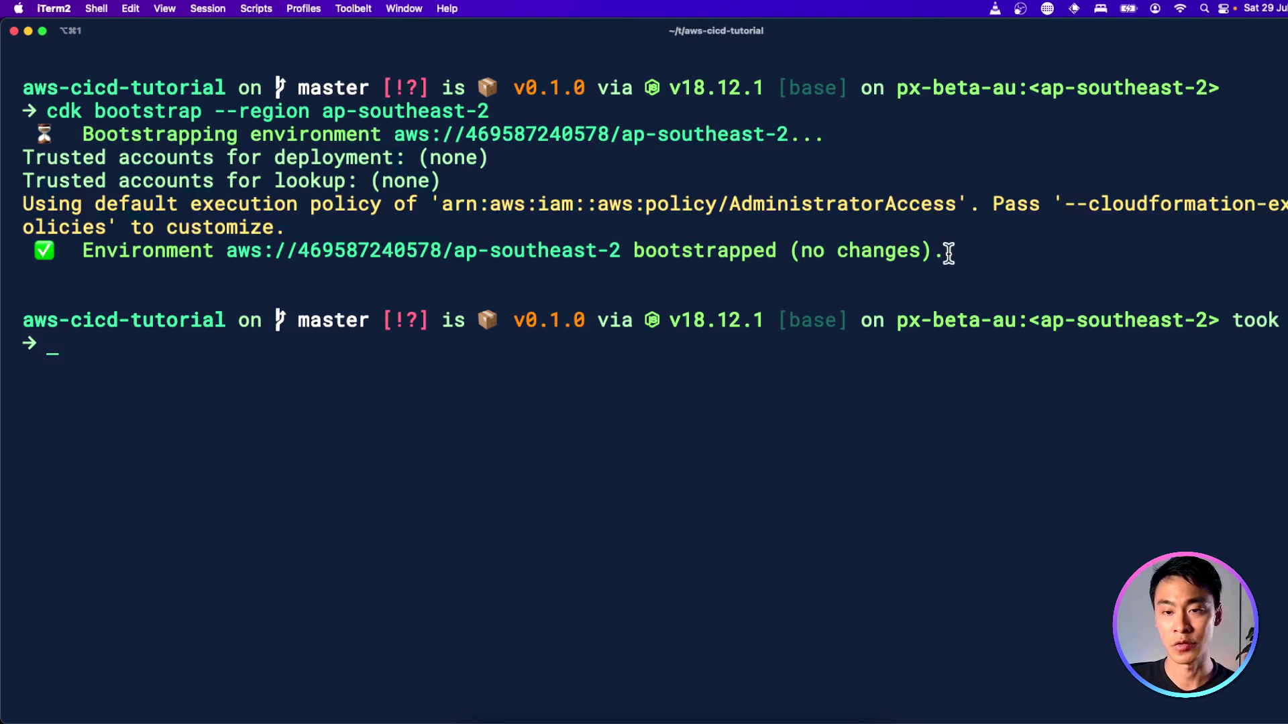
left_click_drag(949, 251, 3, 226)
left_click(5, 228)
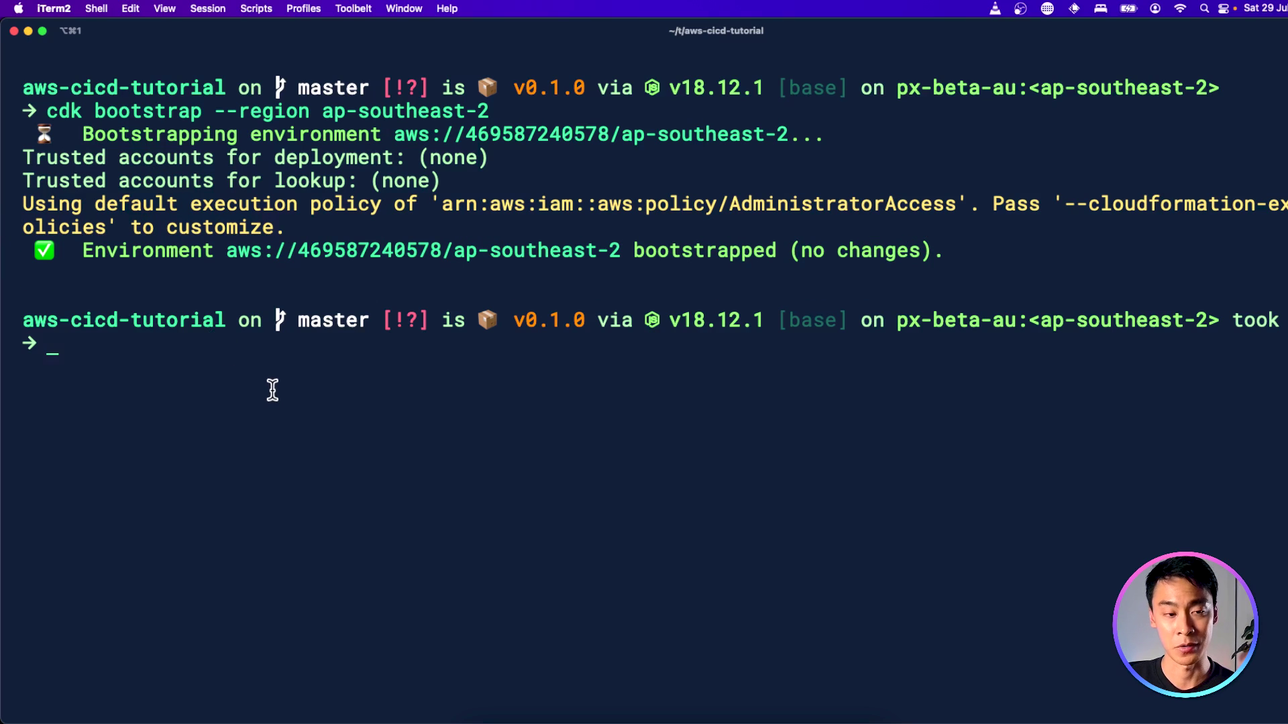
Clear the screen, run cdk deploy, confirm with y, and highlight the Url output.
key("cmd+k")
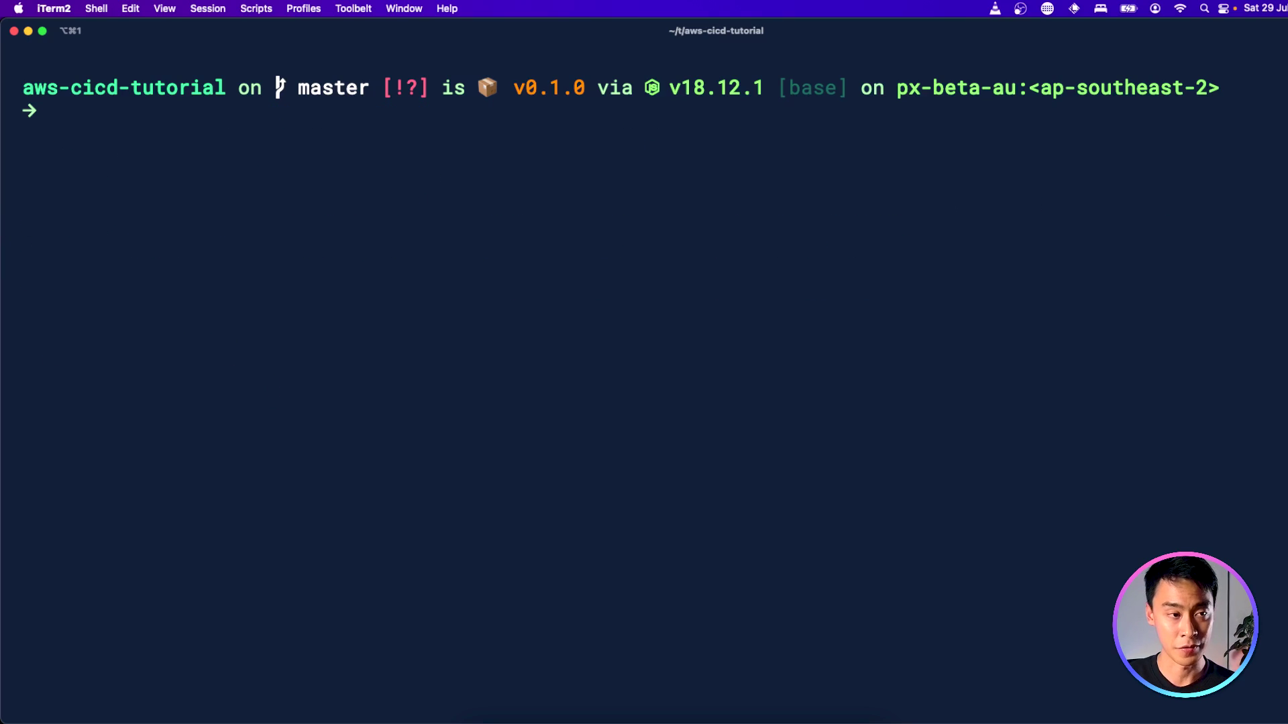
type("cdk deploy")
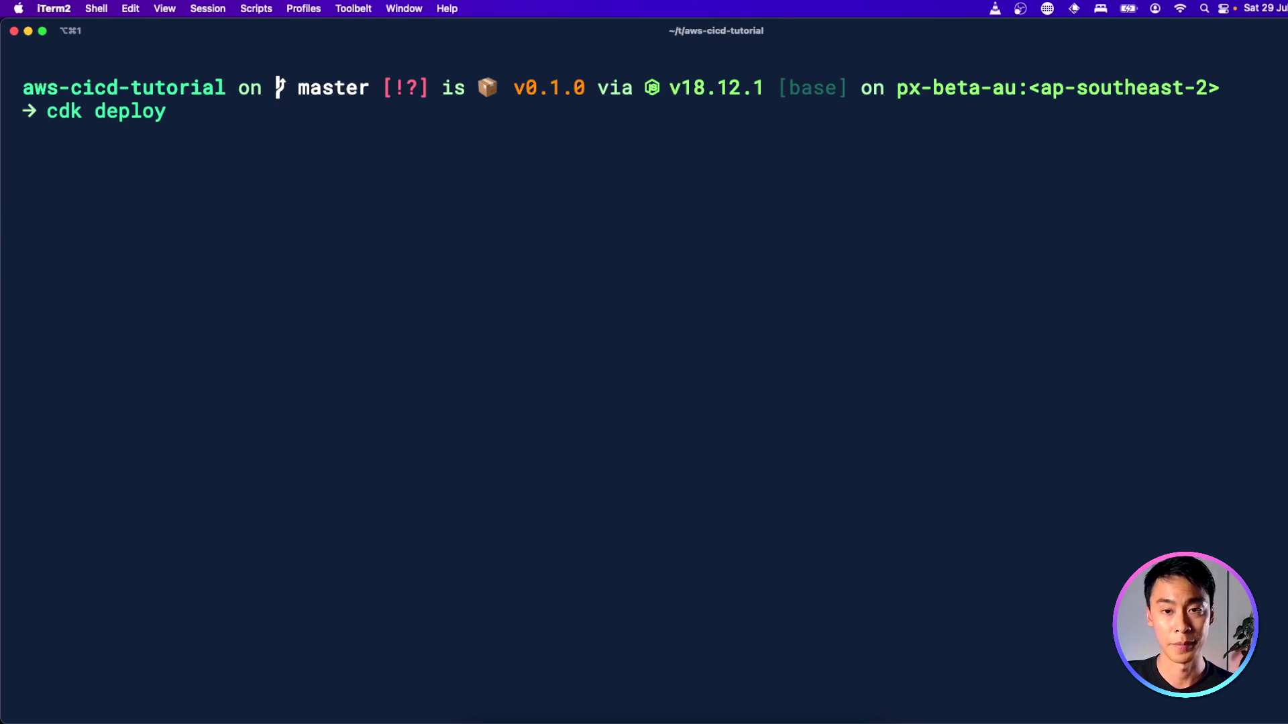
key("Return")
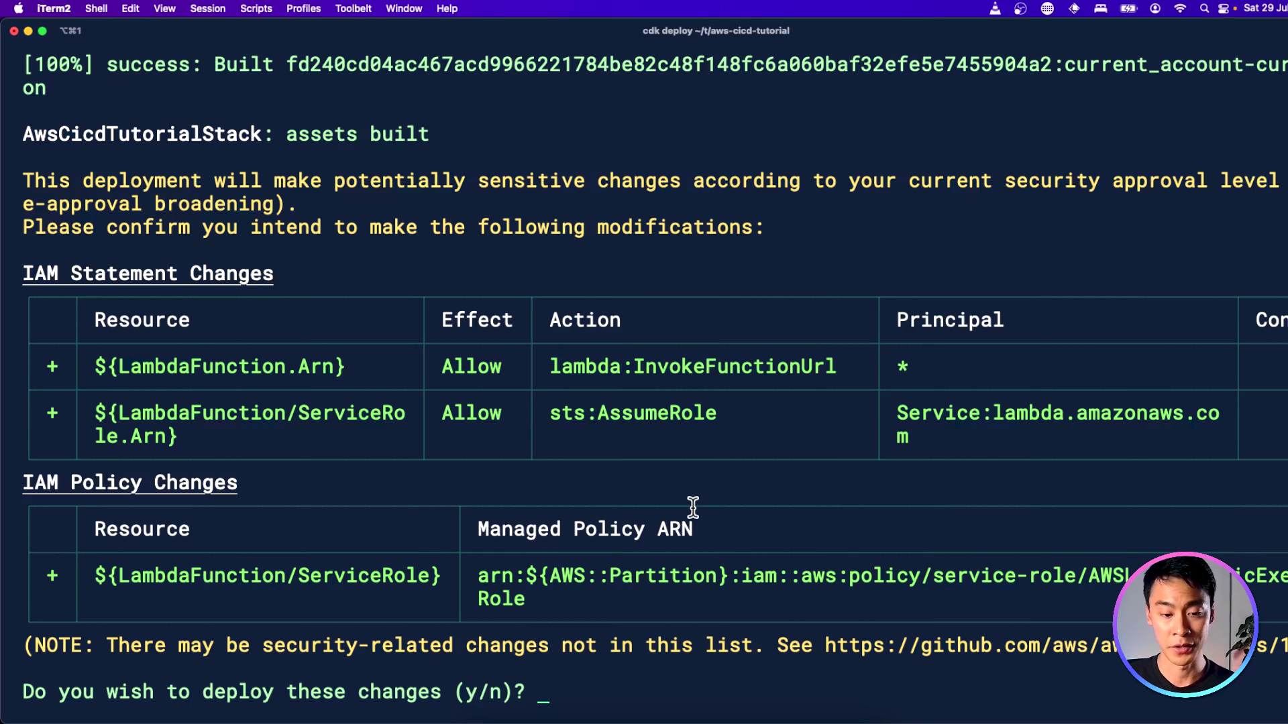
type("y")
key("Return")
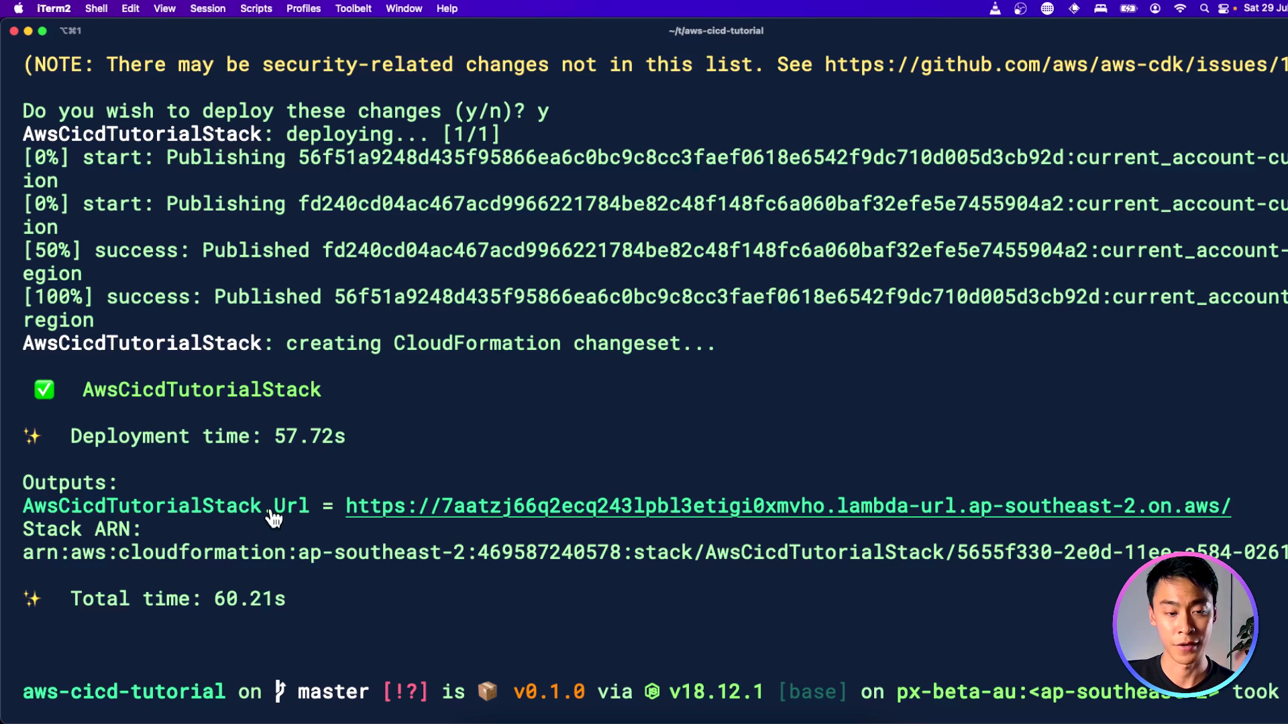
left_click_drag(274, 508, 924, 533)
Open the function URL in Chrome showing Hello World, then close that tab.
left_click(809, 508, "super")
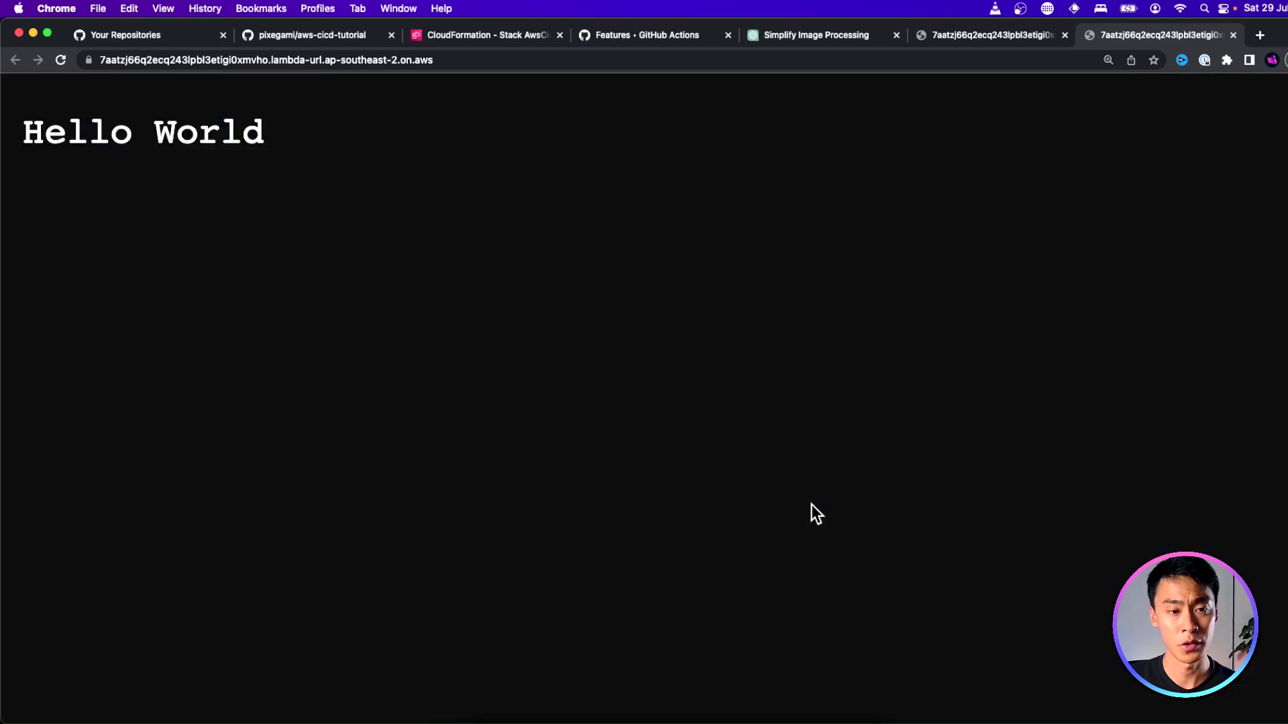
left_click_drag(14, 135, 309, 138)
left_click(314, 142)
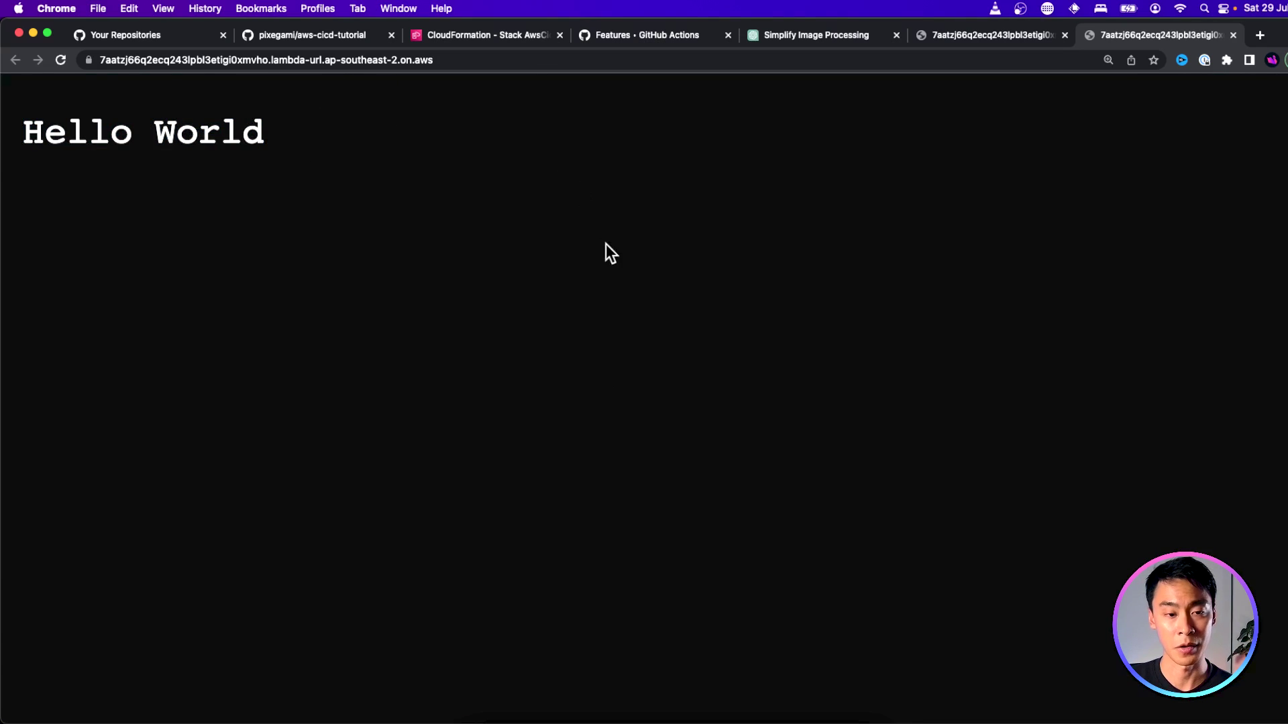
key("super+w")
key("super+3")
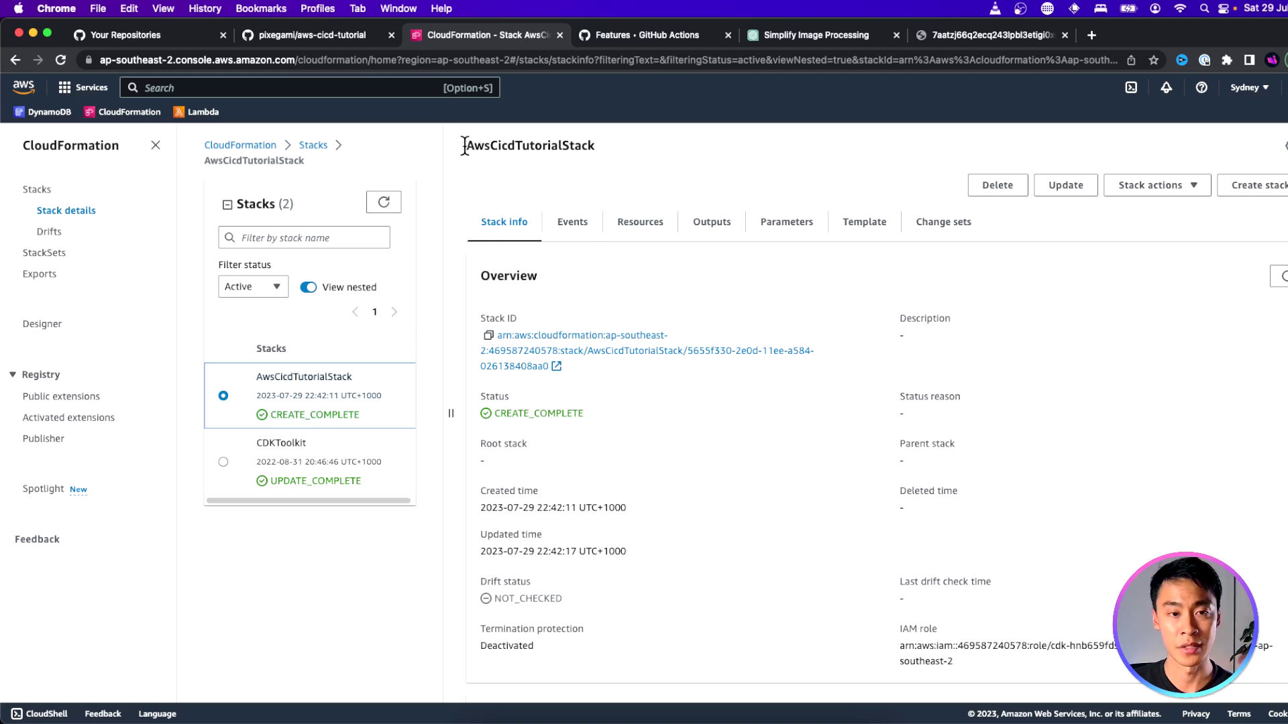
In CloudFormation's AwsCicdTutorialStack Resources, expand LambdaFunction and open its Lambda console page.
left_click_drag(465, 146, 579, 146)
left_click(624, 151)
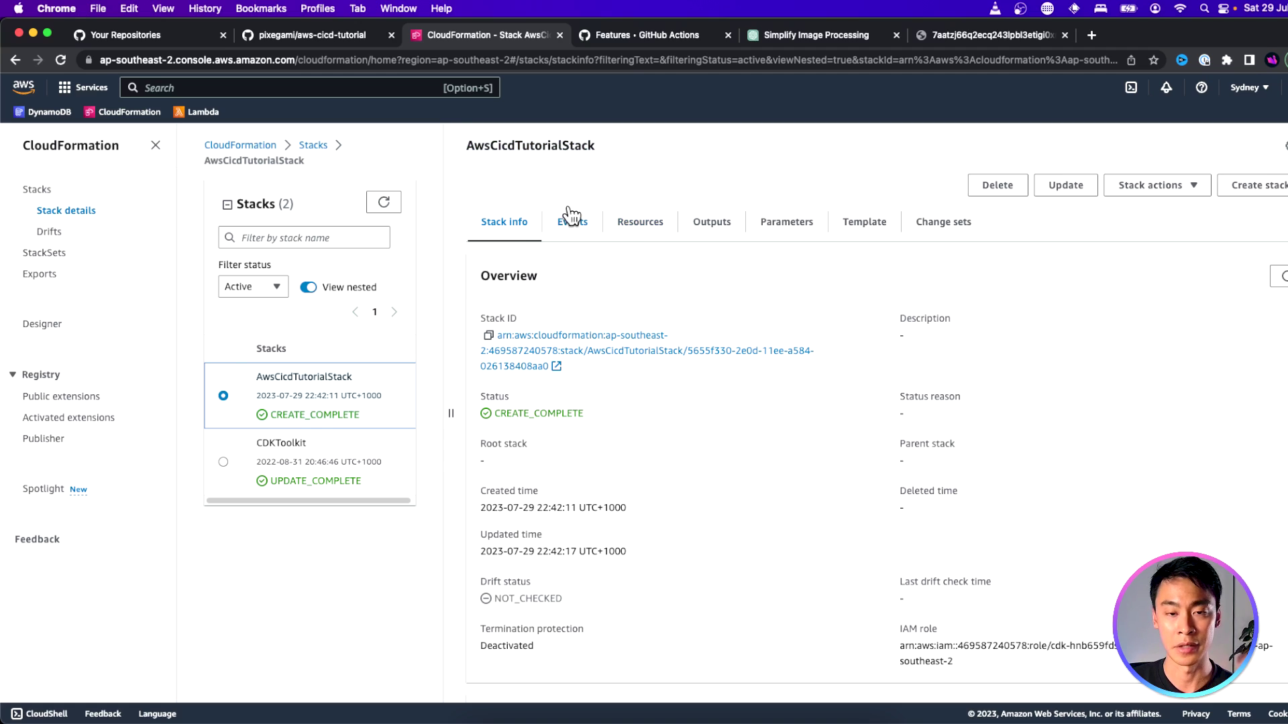
left_click(642, 227)
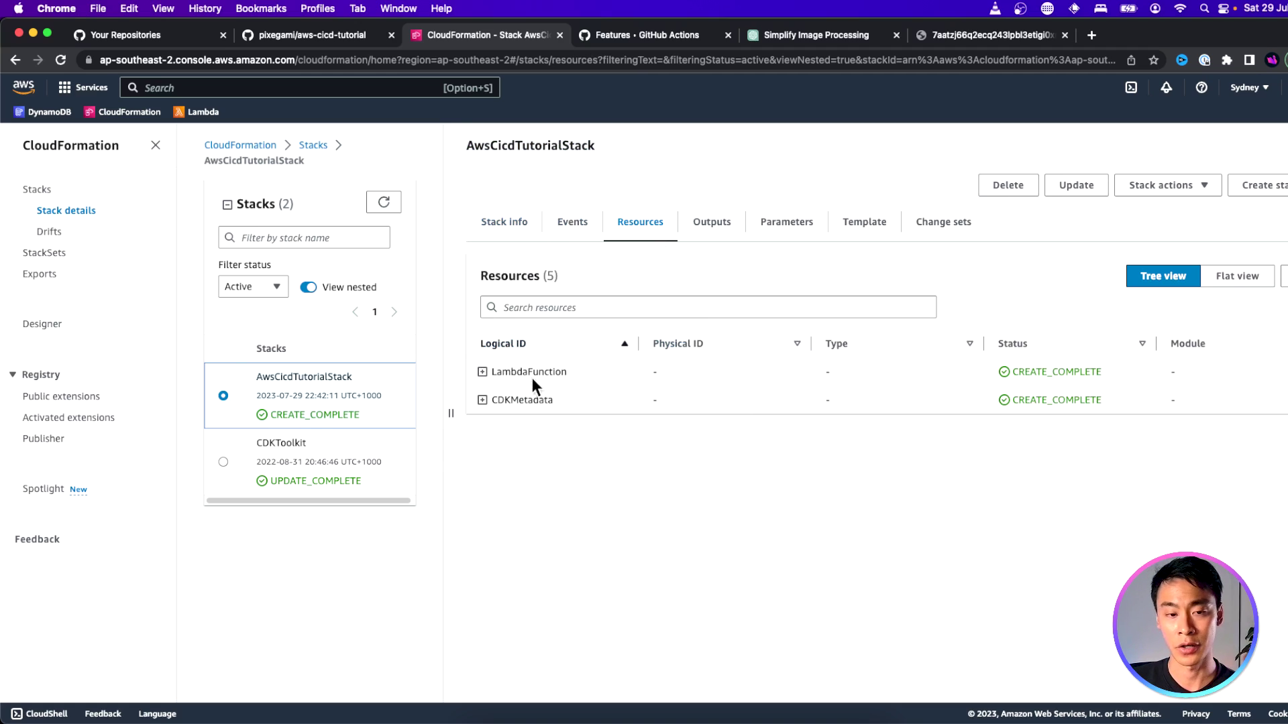
left_click(483, 371)
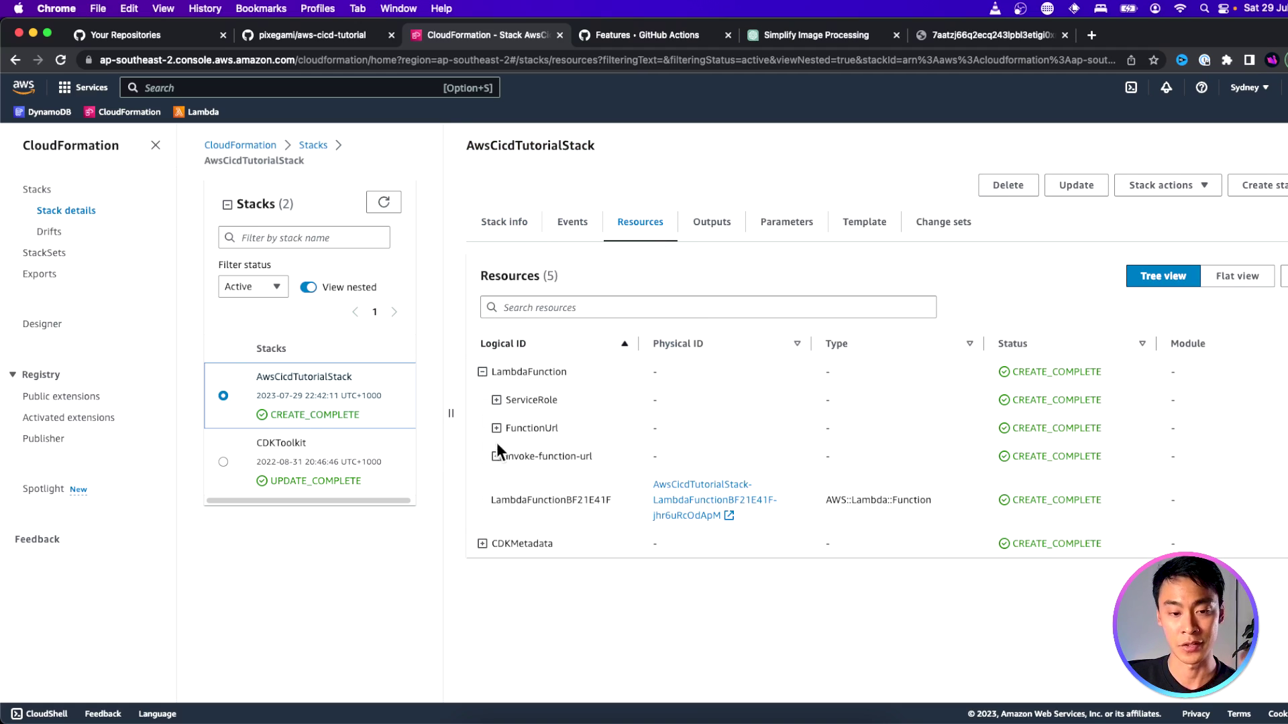
left_click(701, 499)
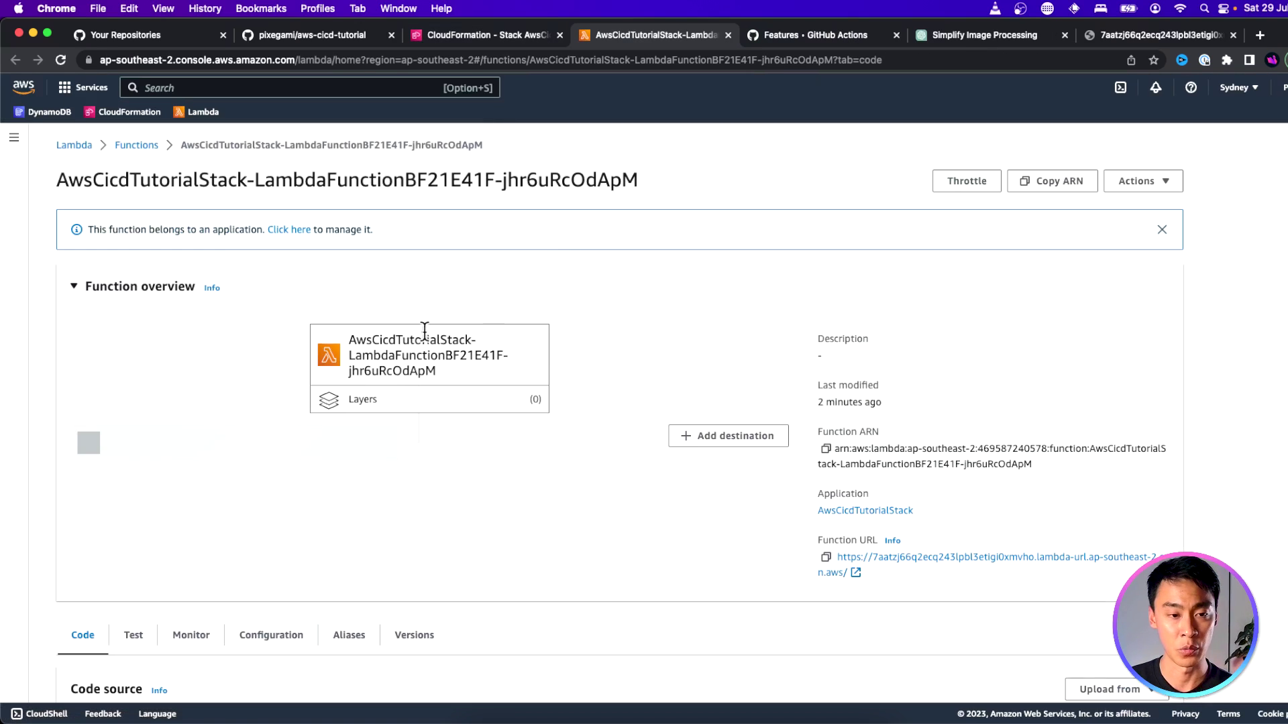
scroll(575, 342, "down", 3)
scroll(563, 424, "down", 2)
scroll(550, 494, "down", 2)
scroll(563, 469, "down", 10)
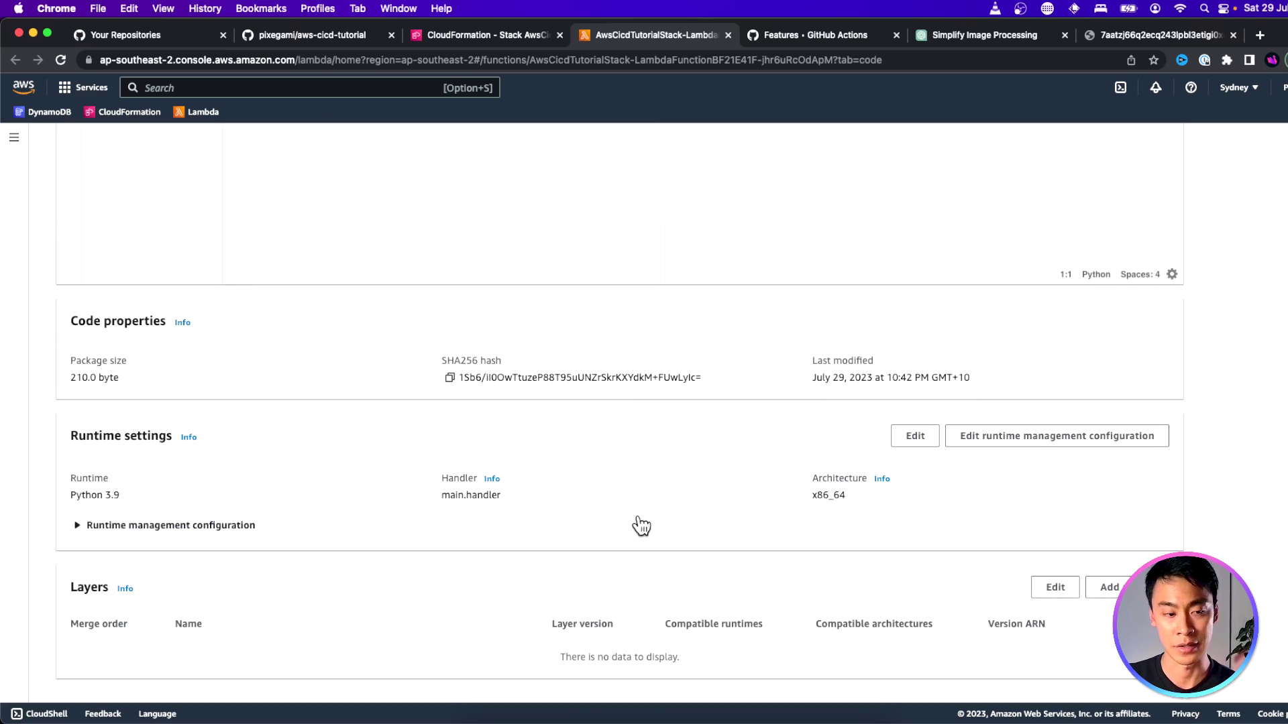
scroll(644, 503, "up", 12)
scroll(605, 403, "up", 5)
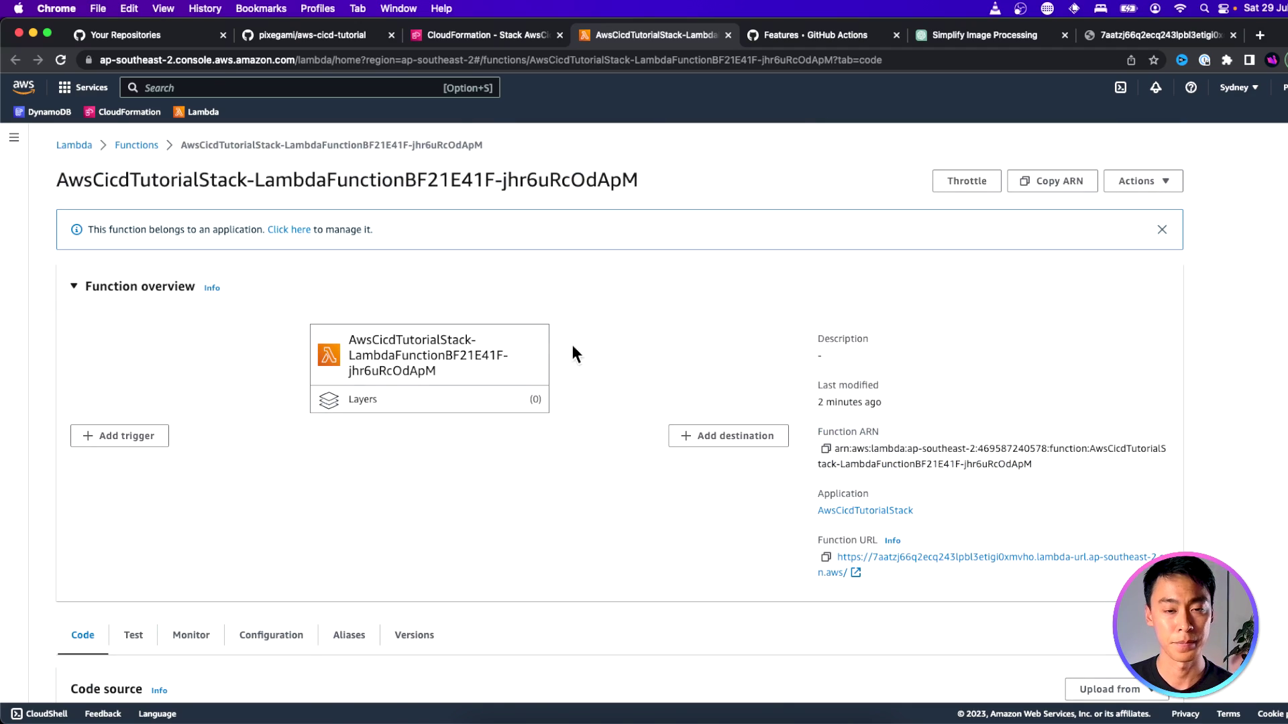
Run git push in iTerm2 to push the add lambda function commit.
key("super+Tab")
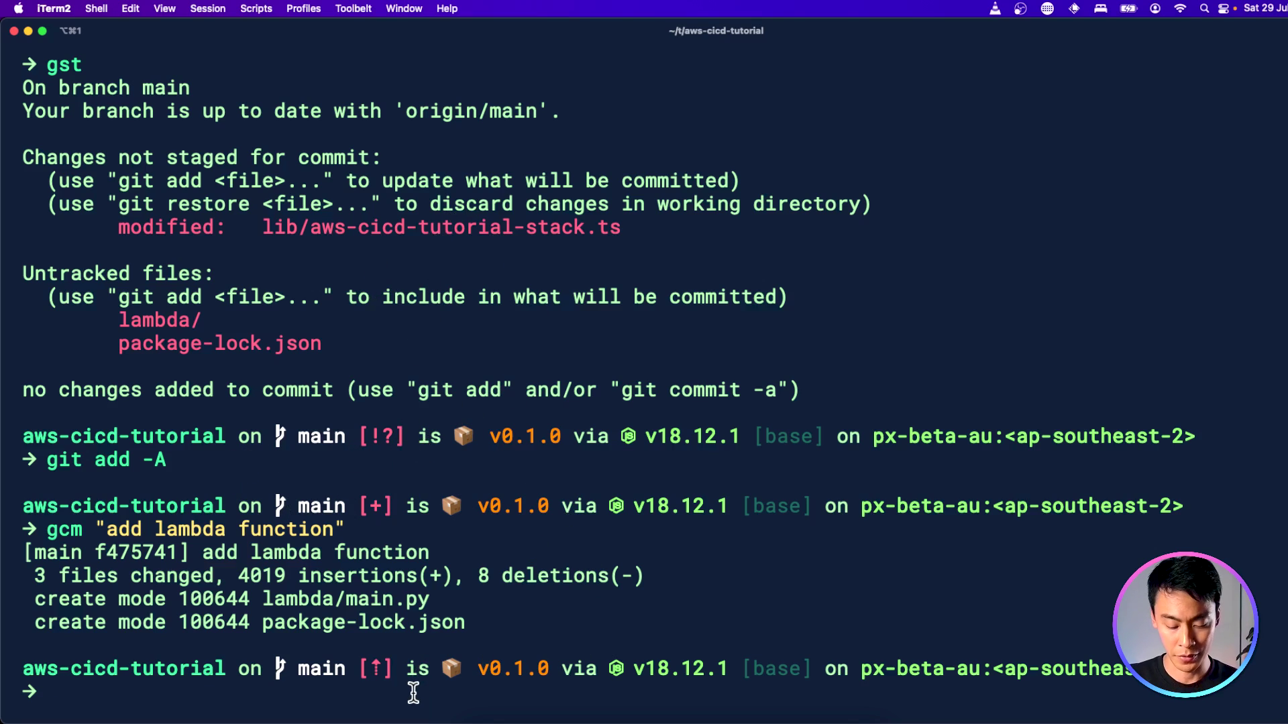
type("git push")
key("Return")
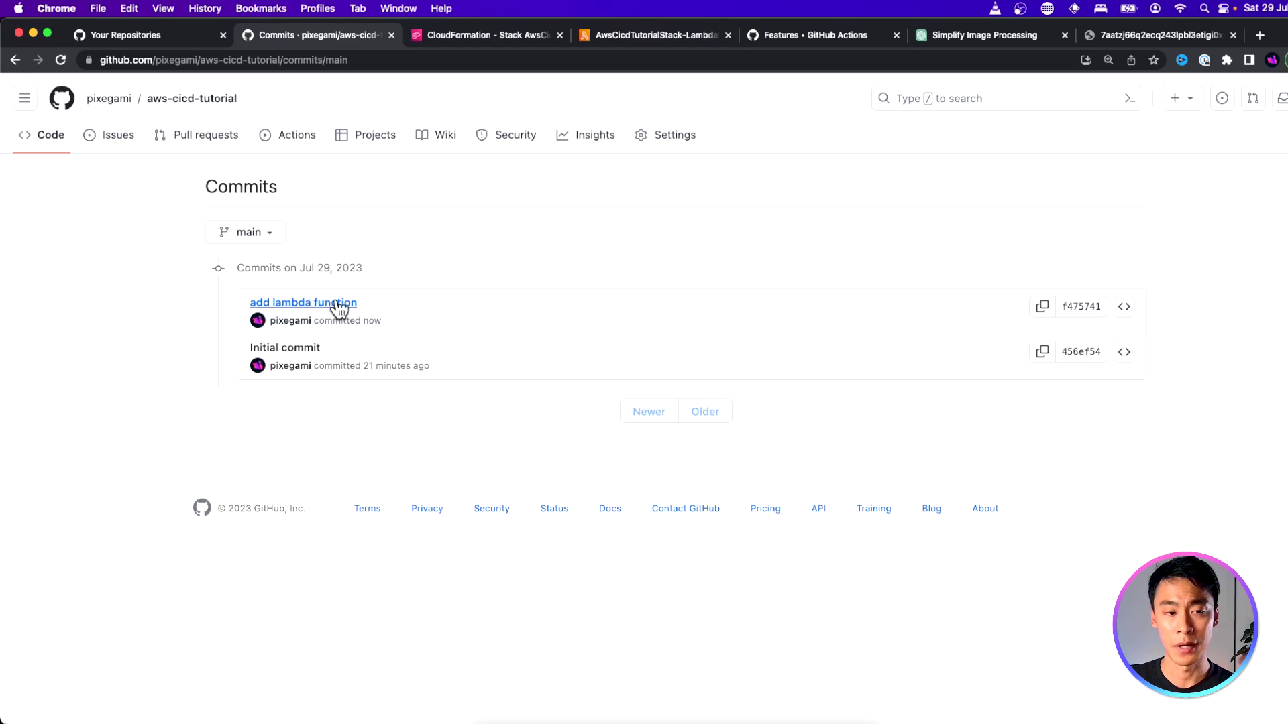
Open the 'add lambda function' commit on the repository Commits page.
left_click(343, 305)
scroll(507, 358, "down", 2)
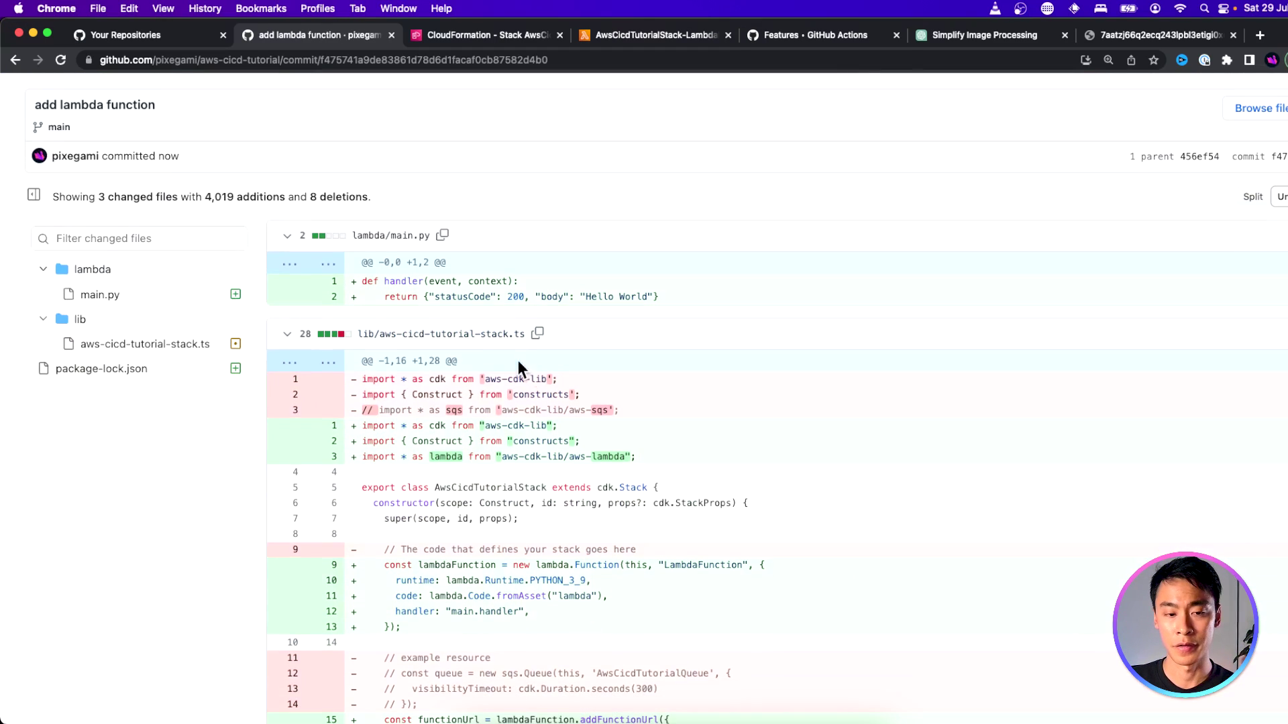
scroll(651, 470, "down", 5)
scroll(672, 473, "up", 4)
scroll(671, 473, "down", 1)
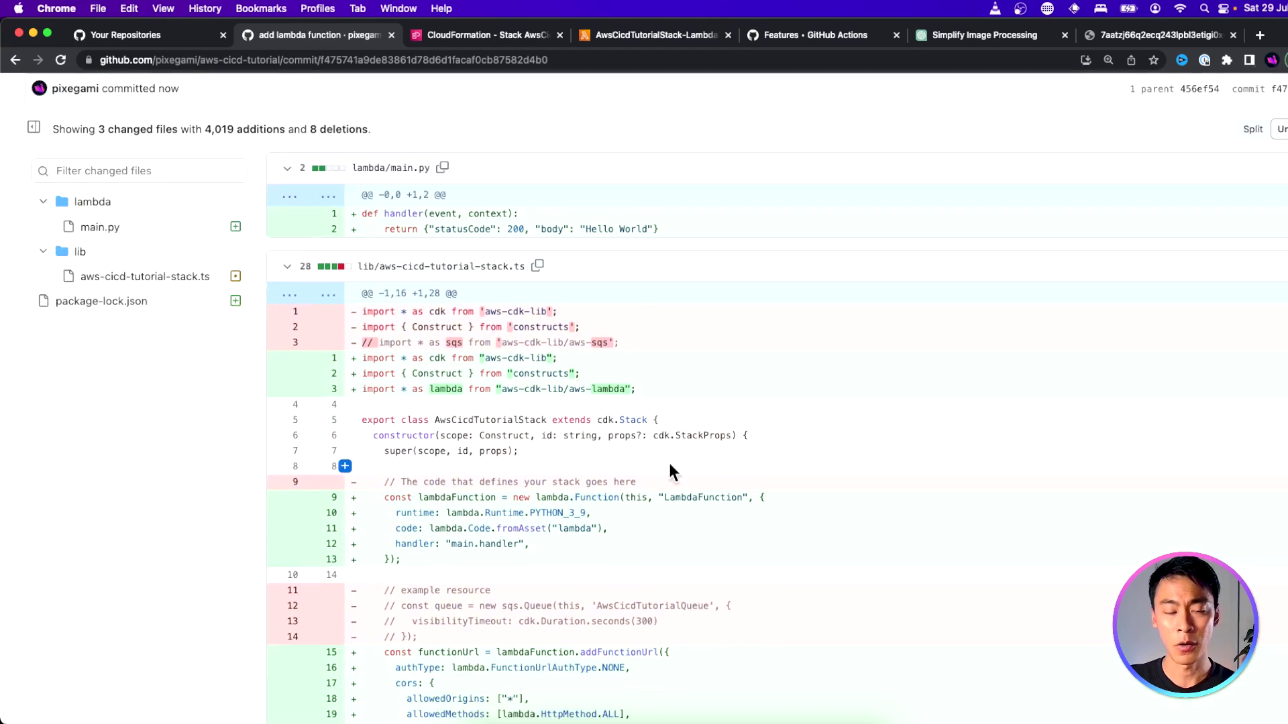
scroll(668, 461, "up", 5)
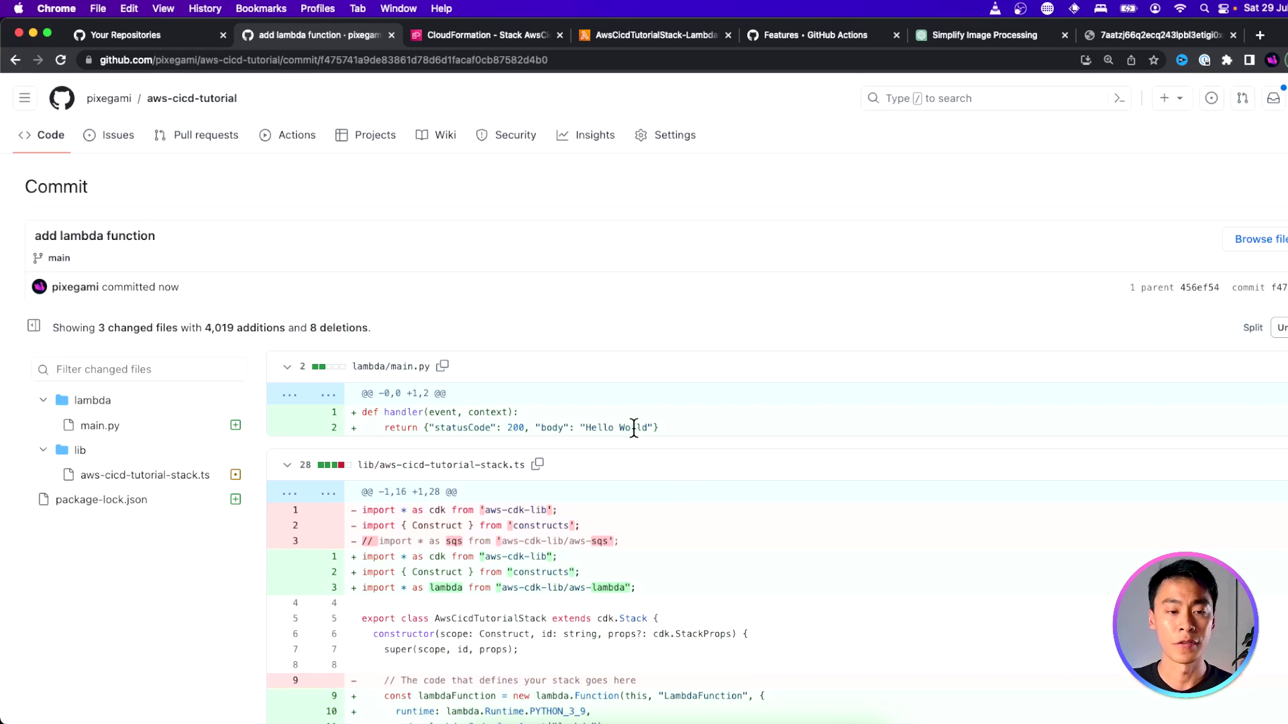
scroll(633, 426, "down", 1)
scroll(637, 427, "up", 2)
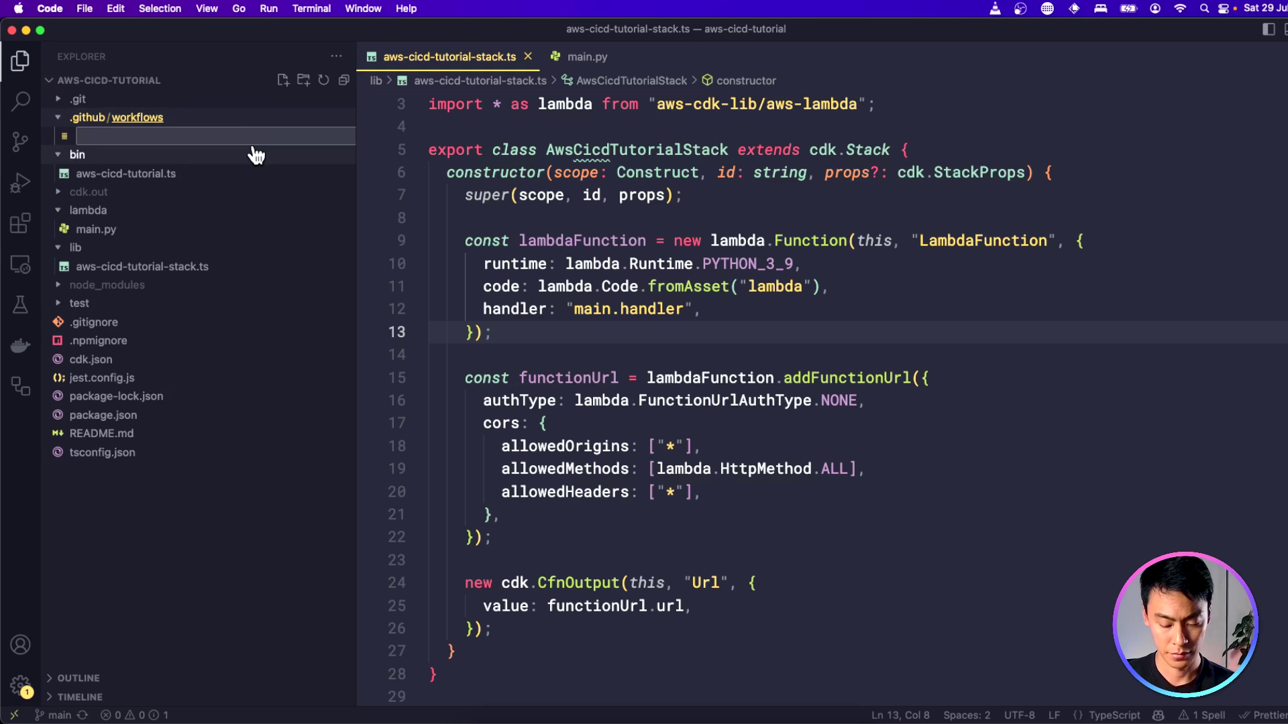
type("deploy_beta.yml")
Create the new file .github/workflows/deploy_beta.yml.
key("Return")
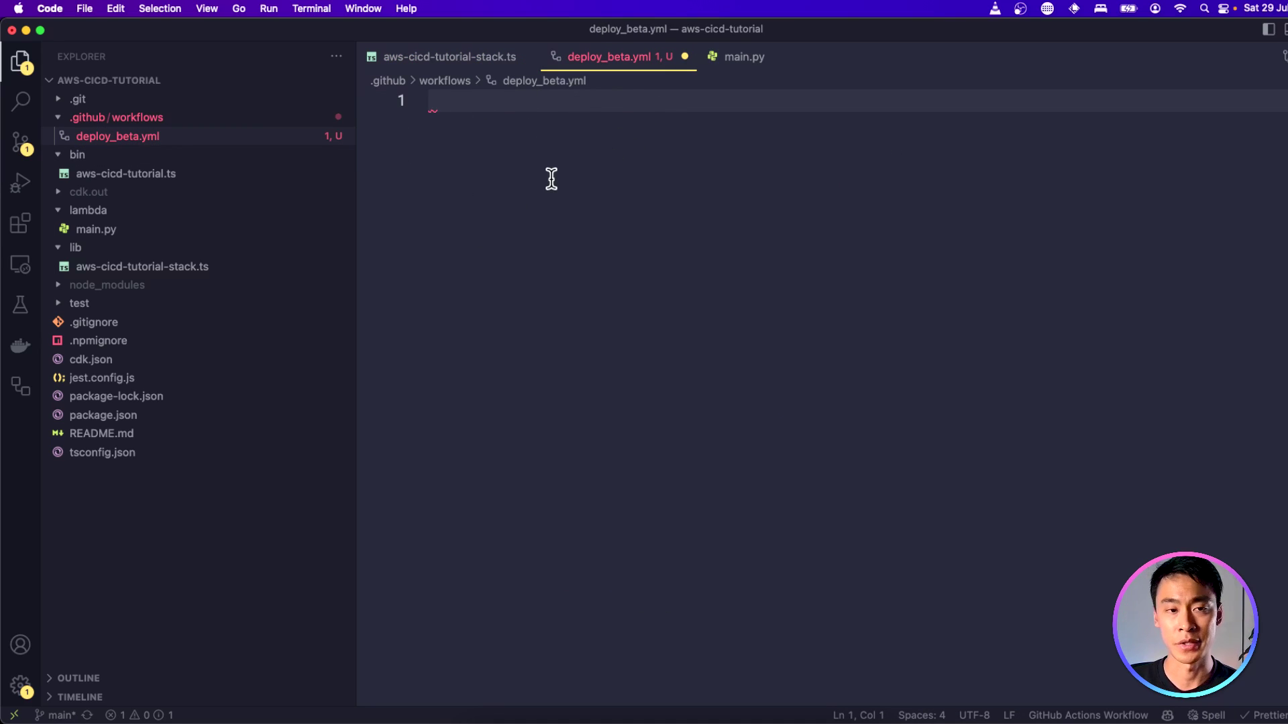
Paste the Deploy to AWS (CDK) workflow, save, and review its name and push-to-main trigger.
type("name: Deploy to AWS (CDK)  on:   push:     branches:       - main  jobs:   deploy:     runs-on: ubuntu-latest      steps:       - name: Checkout code         uses: actions/checkout@v2")
key("super+s")
left_click_drag(658, 100, 388, 101)
left_click(591, 146)
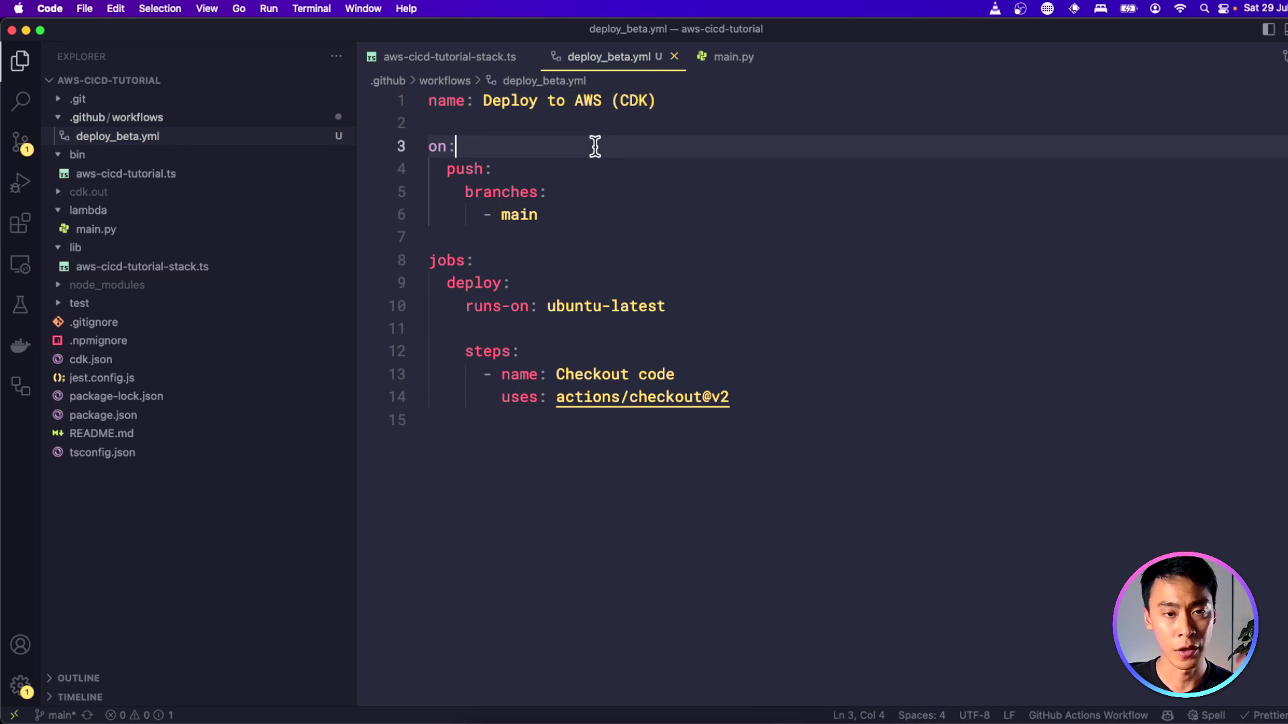
left_click_drag(483, 101, 658, 101)
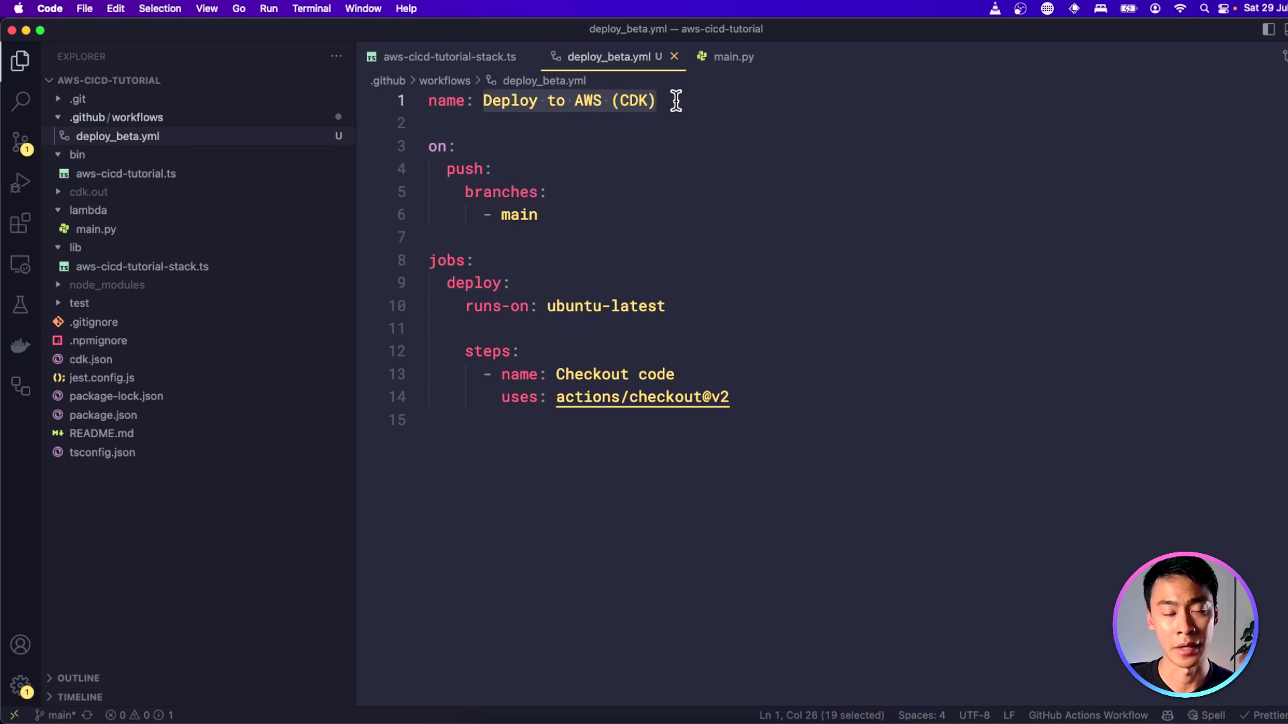
left_click(649, 145)
left_click_drag(558, 214, 399, 148)
left_click(579, 231)
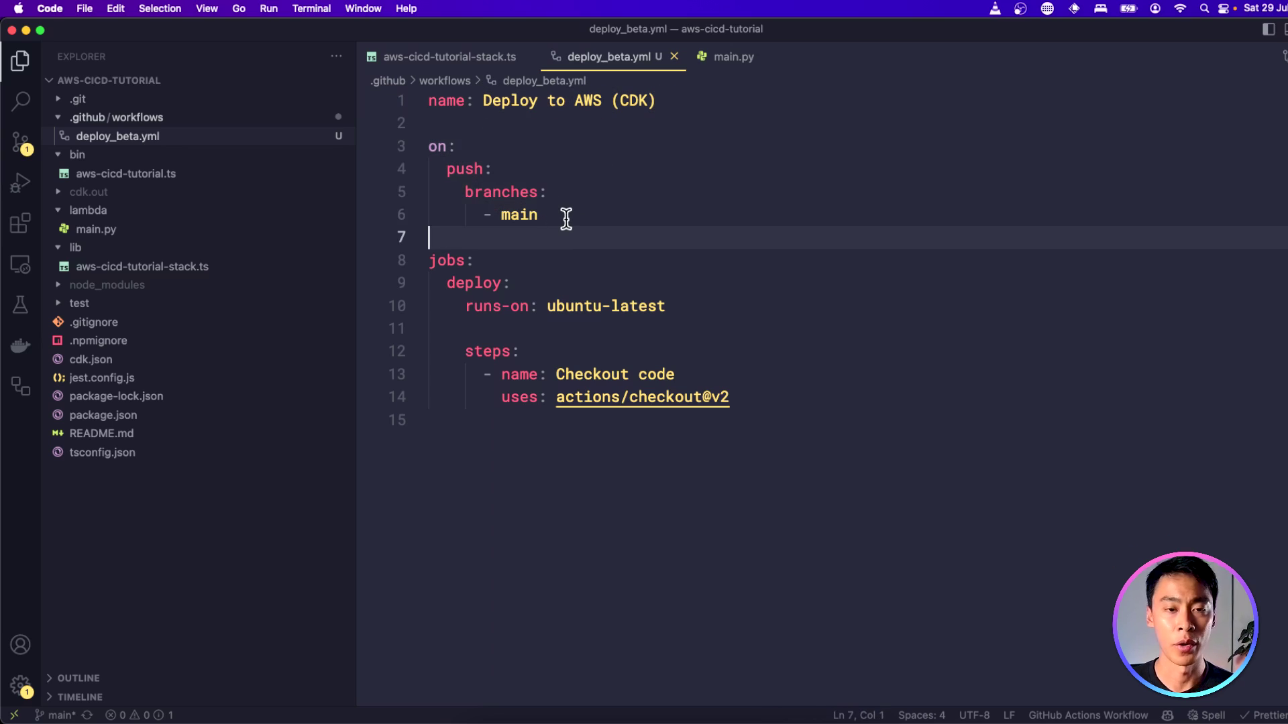
left_click(566, 217)
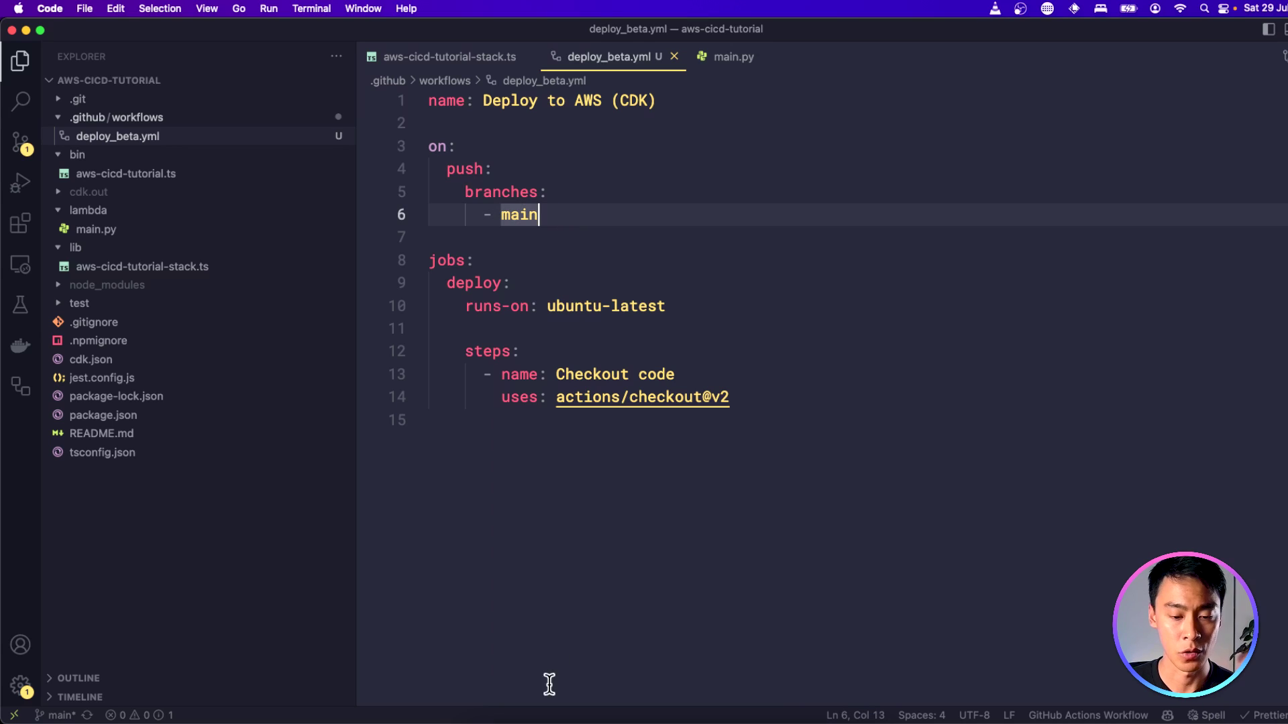
Check the aws-cicd-tutorial repository on GitHub, then re-examine the push trigger lines.
left_click(576, 714)
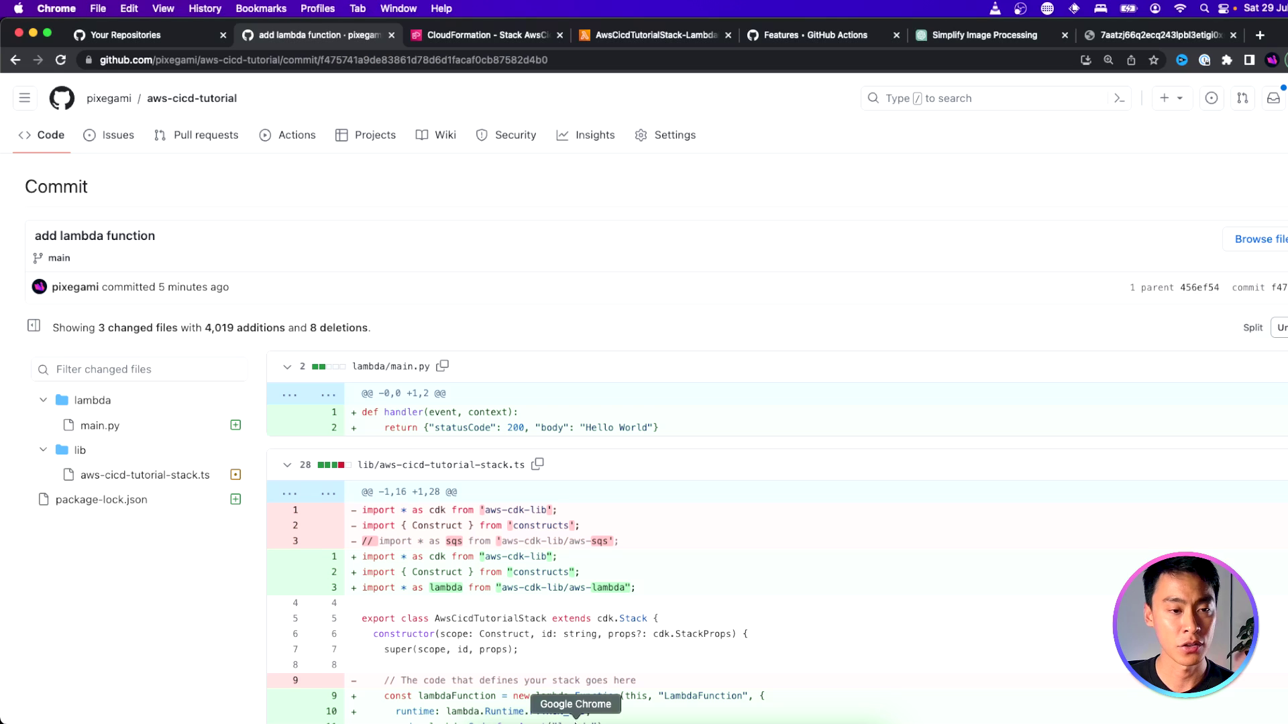
left_click(60, 264)
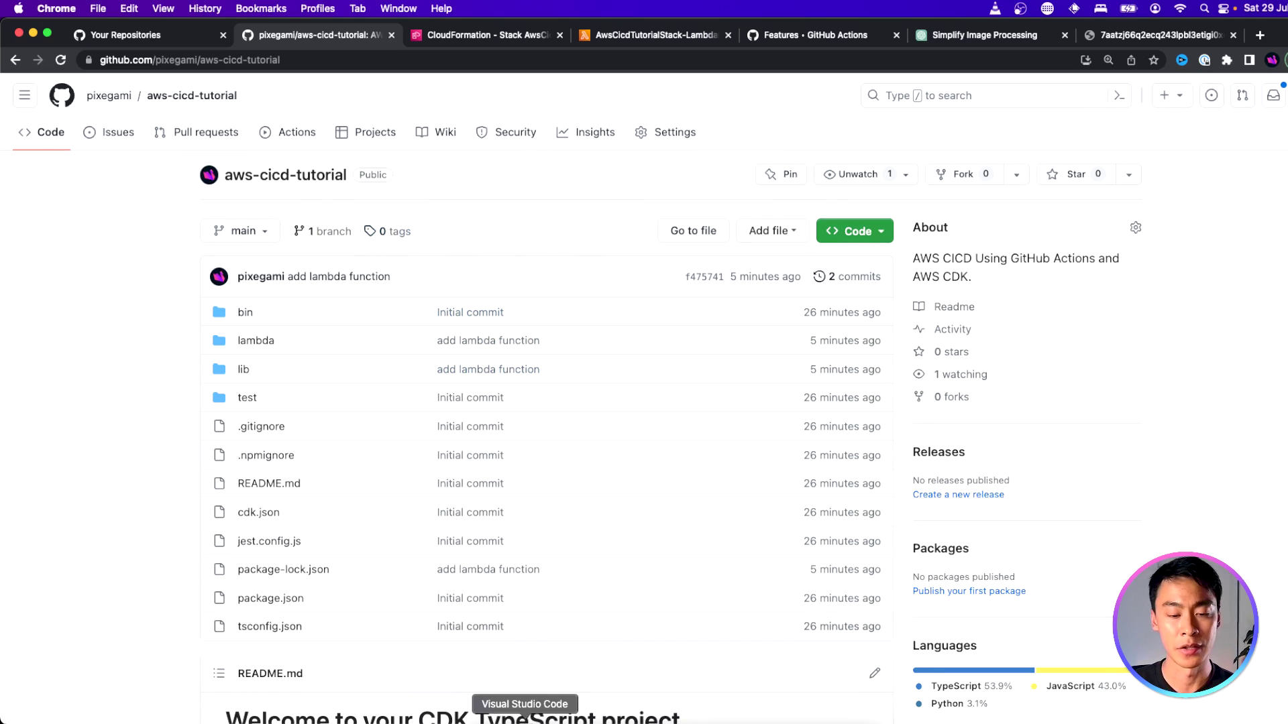
left_click(524, 712)
left_click_drag(552, 218, 385, 168)
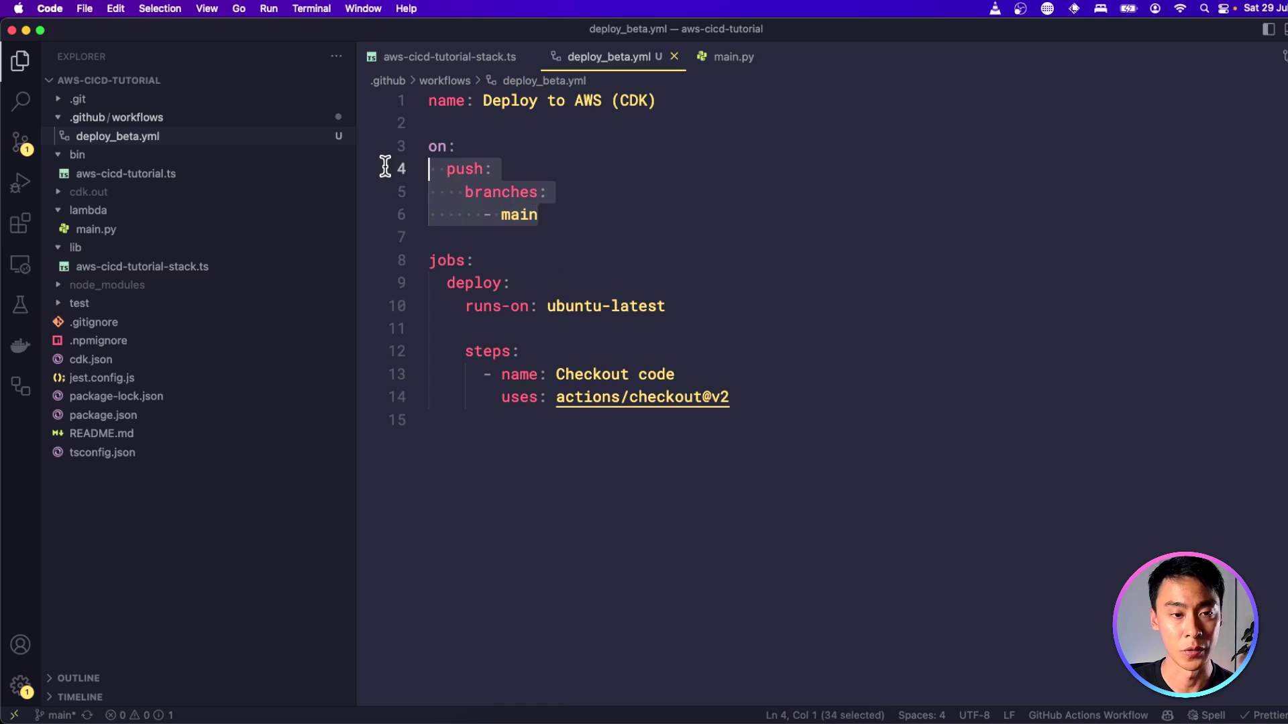
left_click(657, 181)
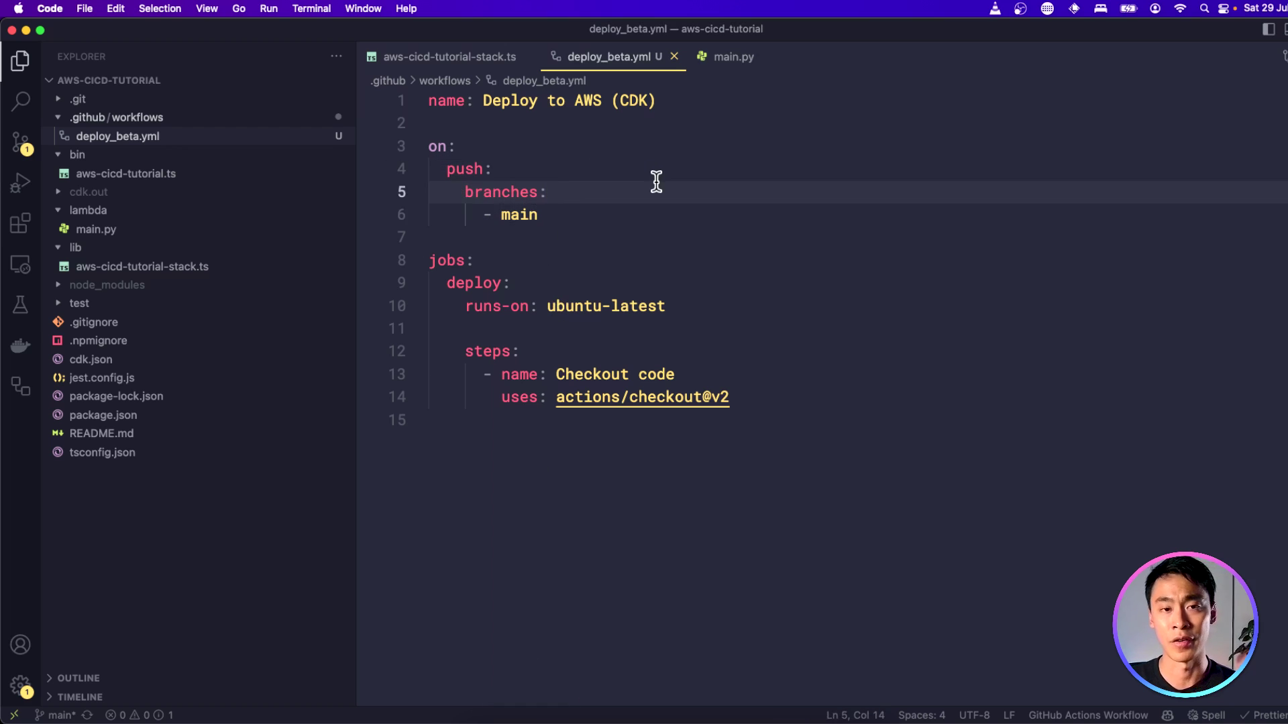
left_click_drag(601, 216, 412, 165)
left_click(608, 179)
Review the deploy job on ubuntu-latest and its checkout step.
left_click(607, 213)
left_click(431, 329)
left_click_drag(427, 260, 500, 262)
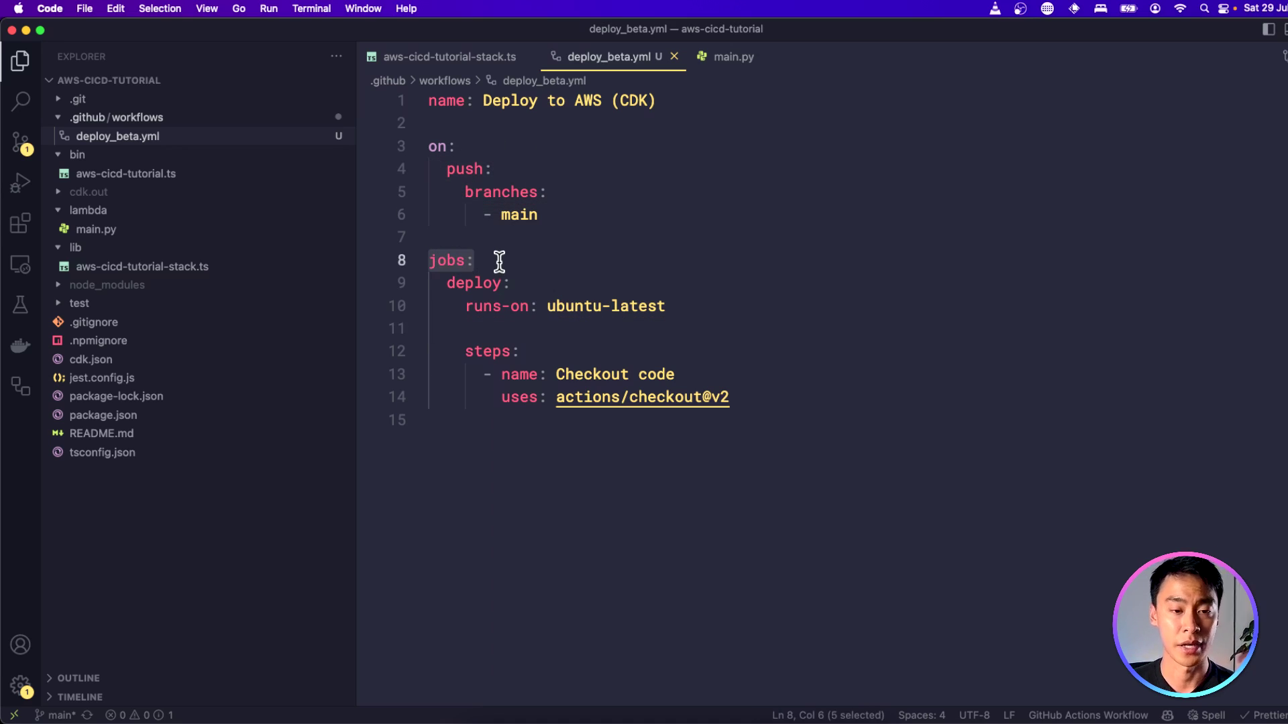
left_click(492, 283)
mouse_move(499, 306)
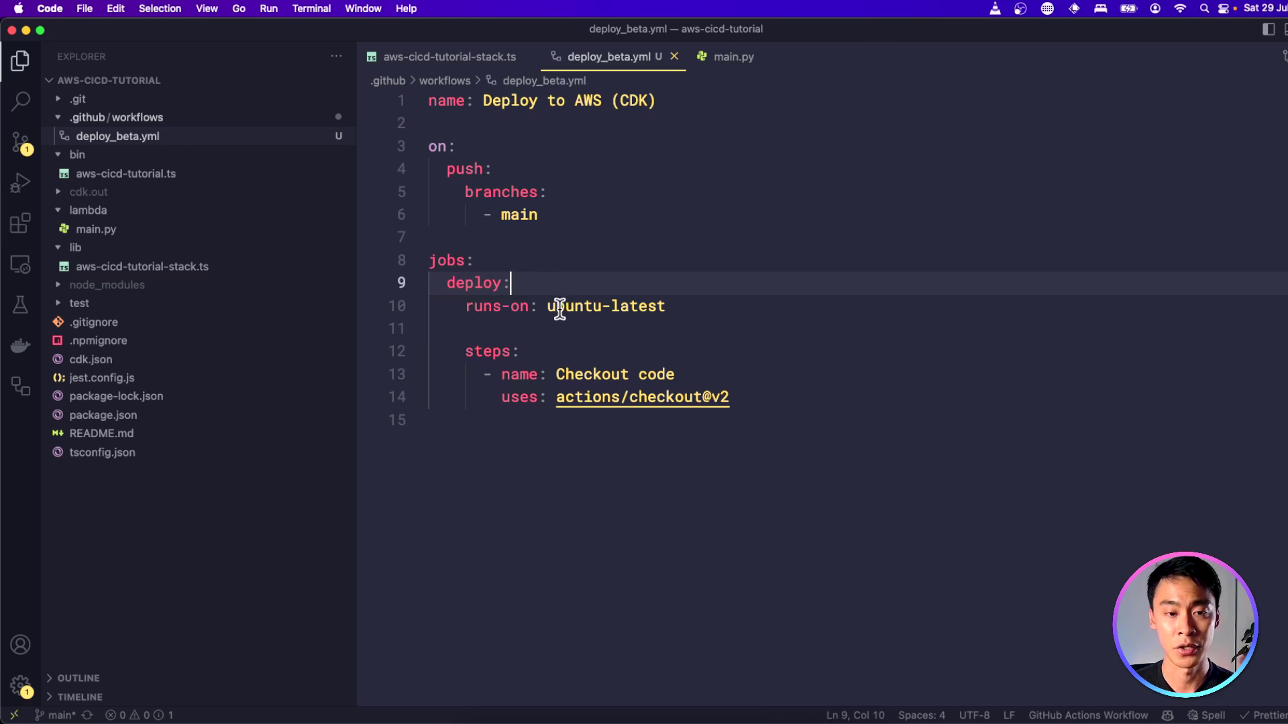
left_click(542, 330)
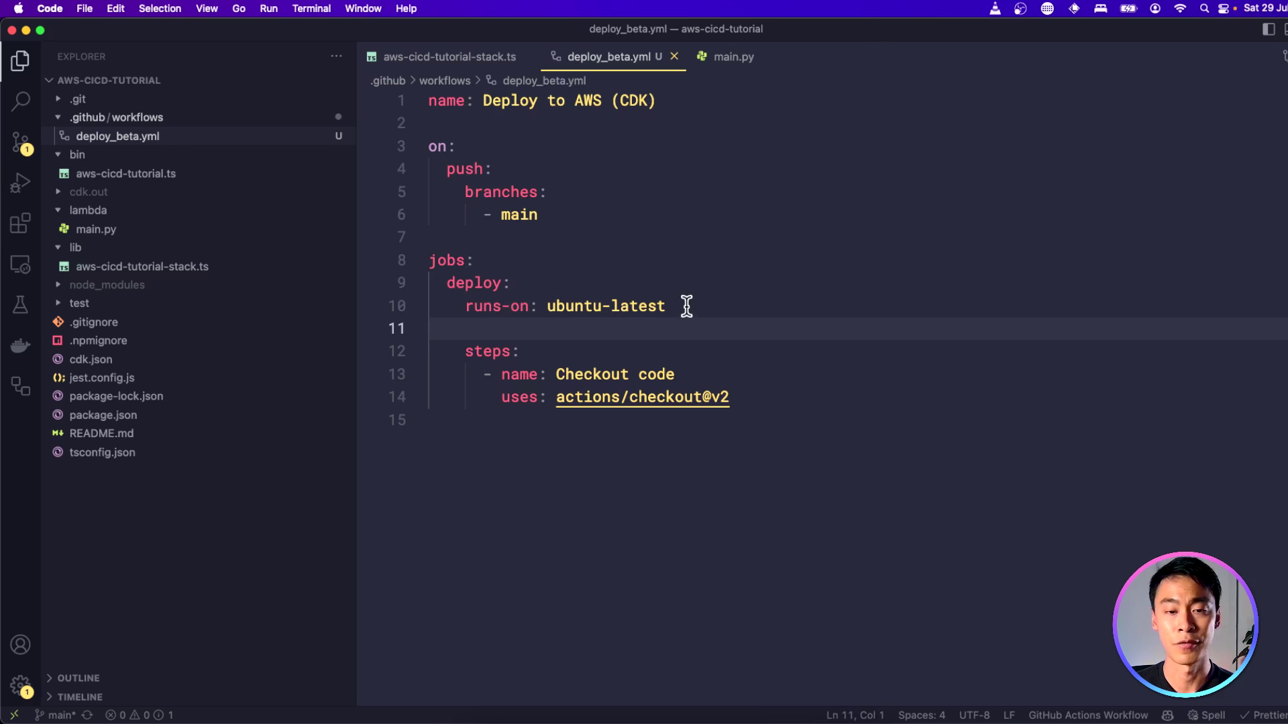
left_click_drag(684, 306, 439, 285)
left_click(598, 324)
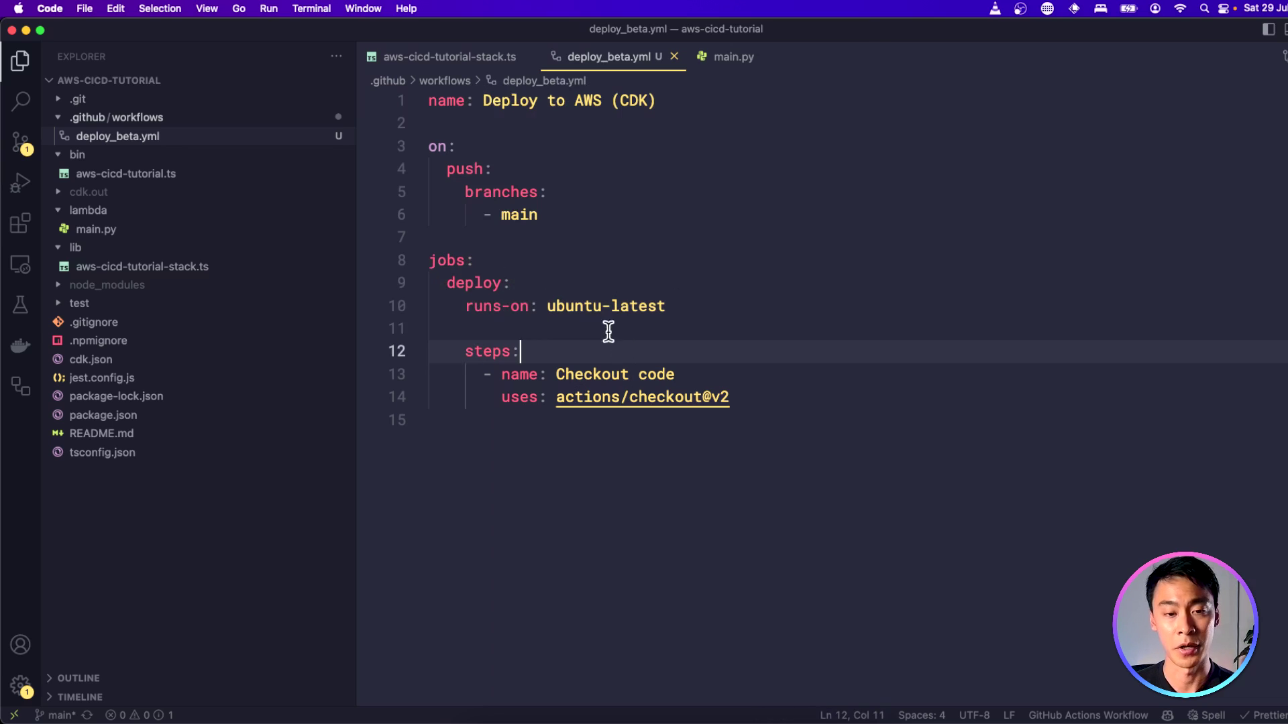
left_click_drag(546, 306, 710, 304)
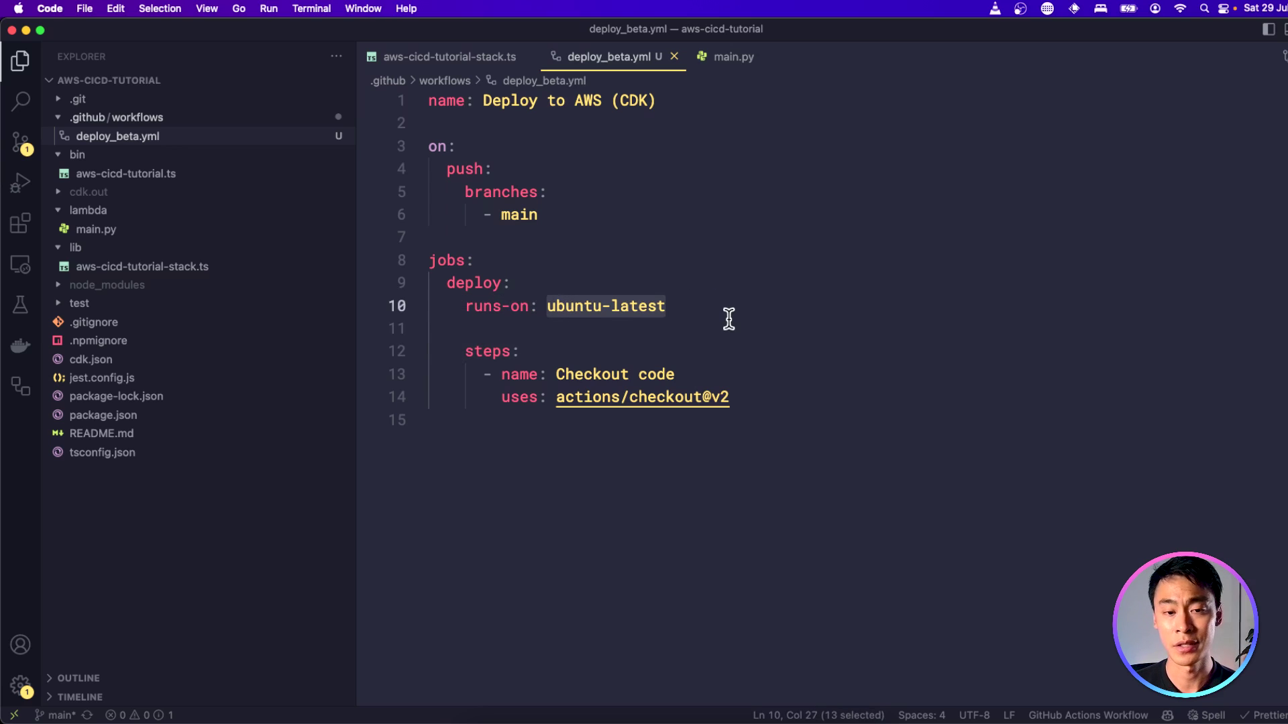
left_click(737, 303)
key("Down")
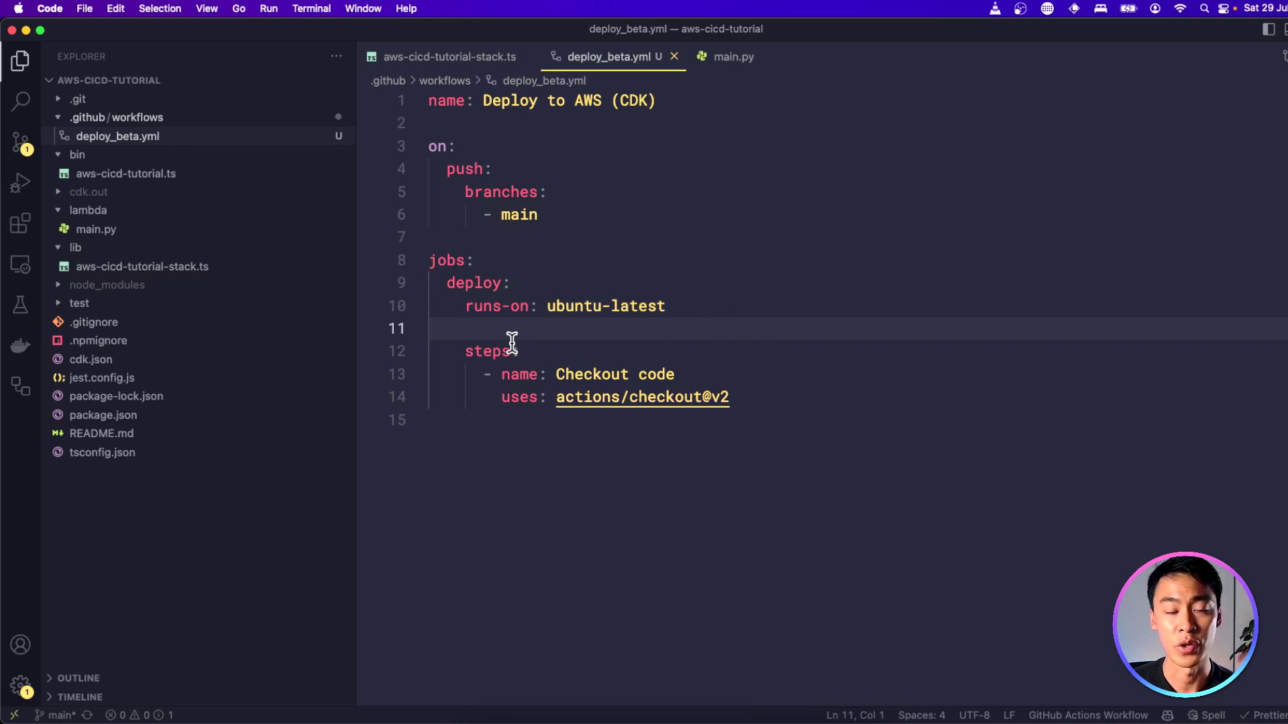
left_click(730, 397)
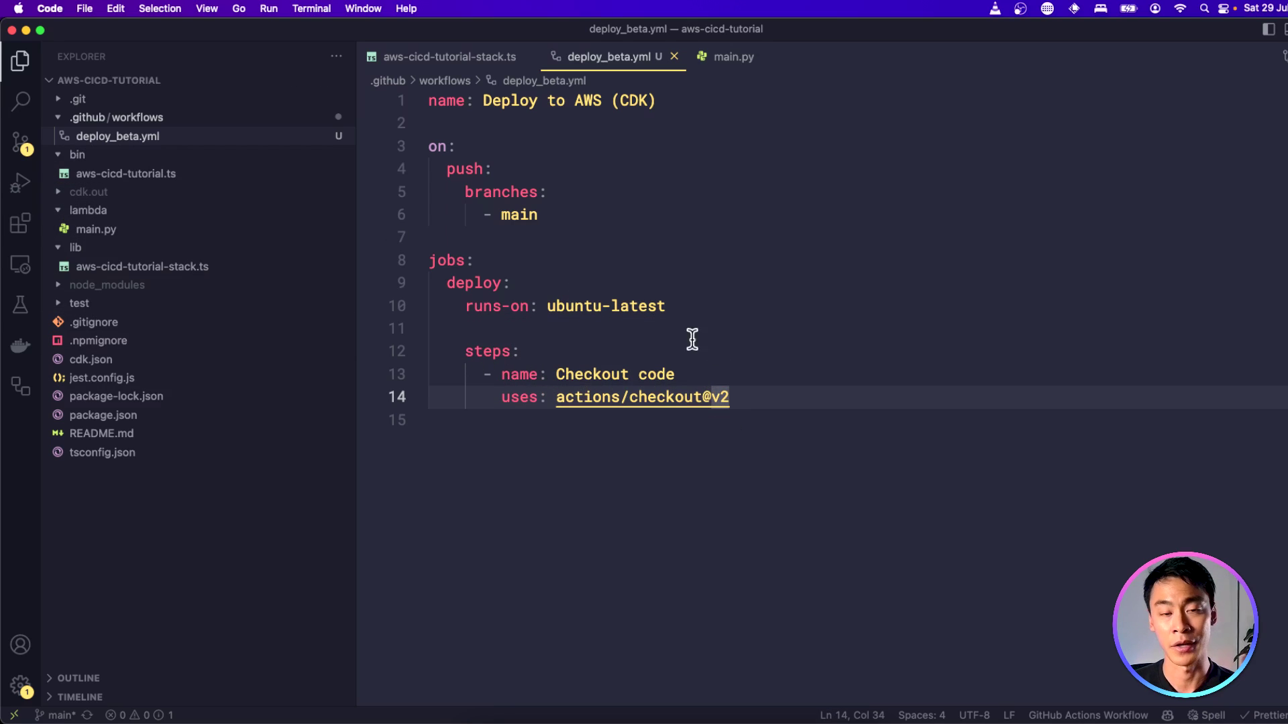
left_click(419, 304)
Add a Deploy CDK stack step that runs cdk deploy --require-approval never.
left_click(804, 349)
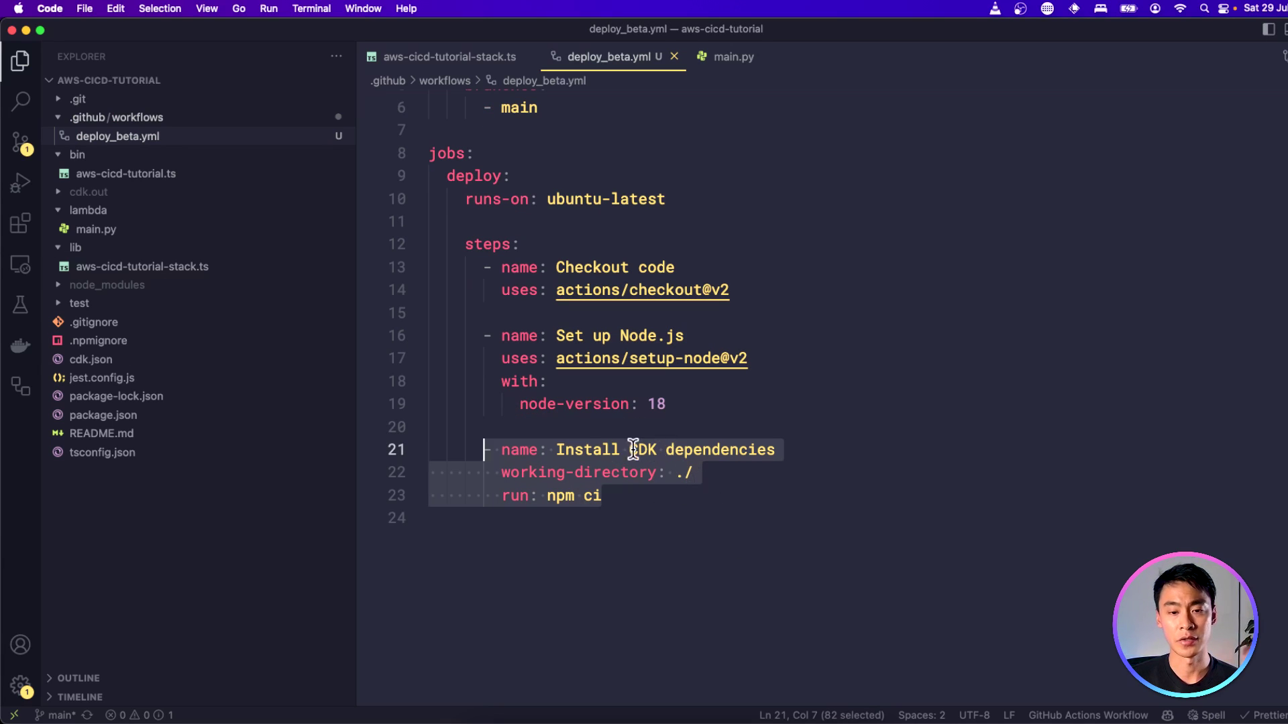
left_click(664, 517)
left_click(260, 416)
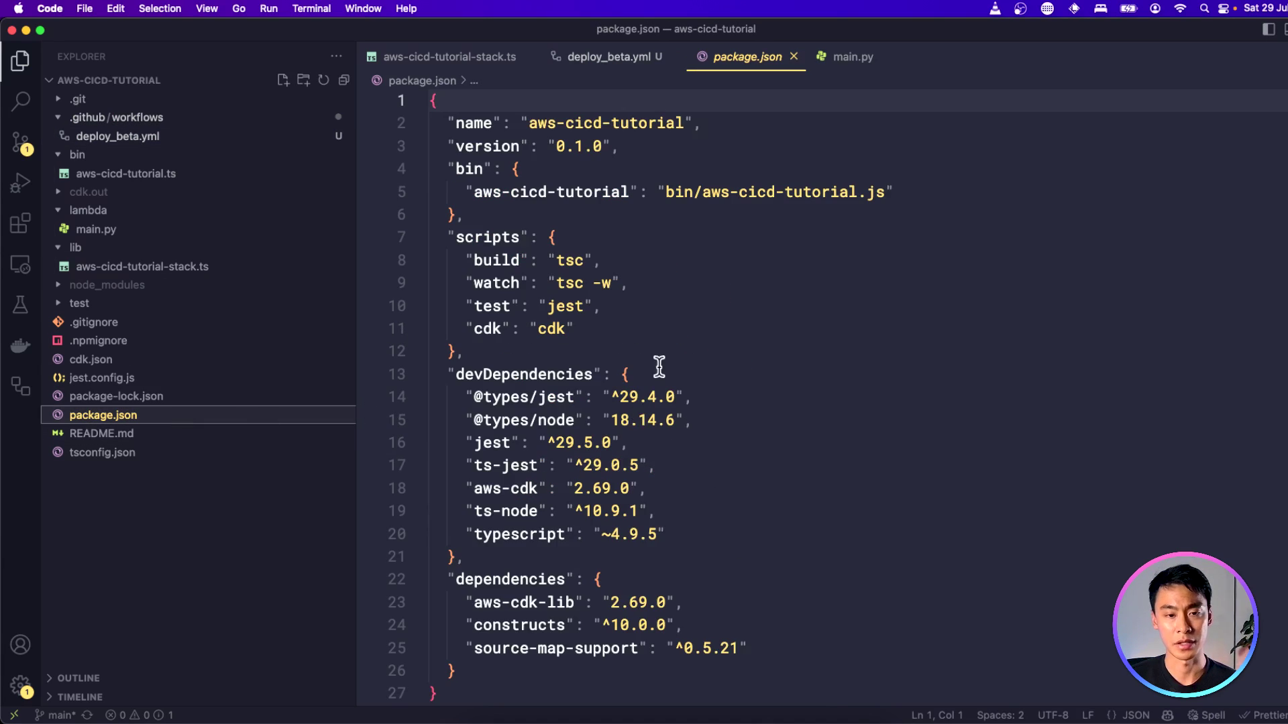
scroll(656, 356, "down", 5)
scroll(710, 391, "up", 5)
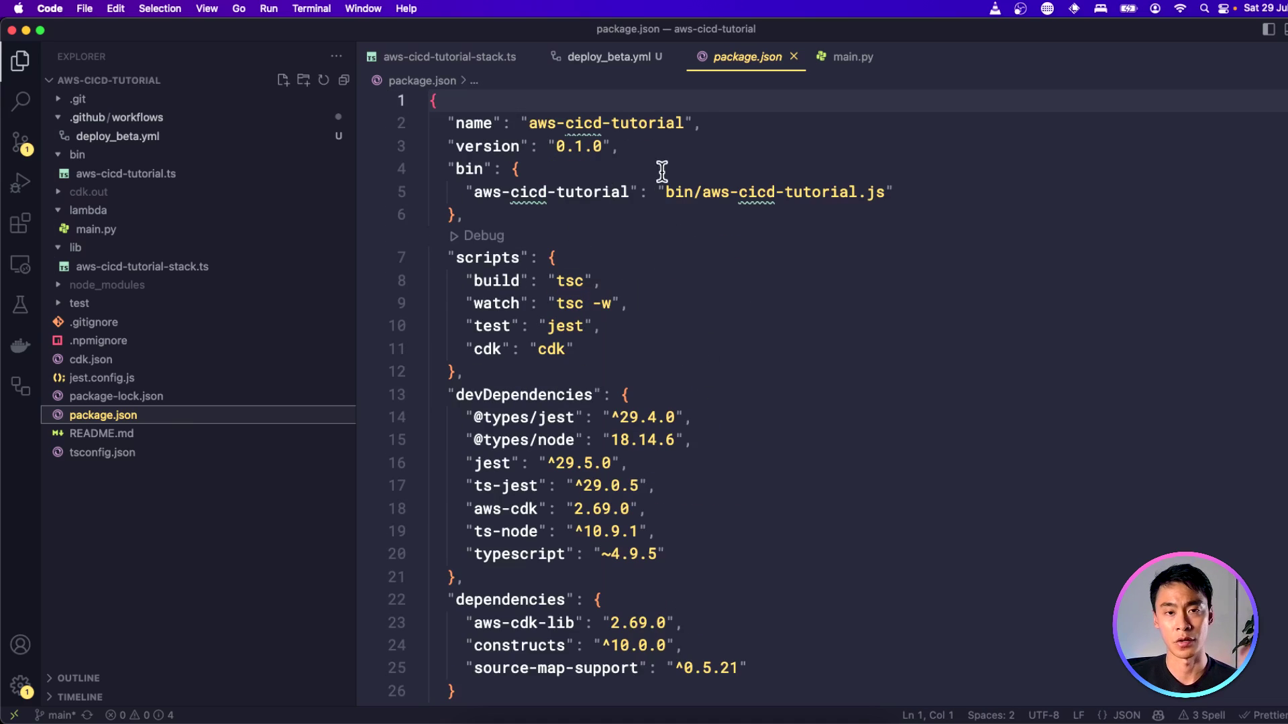
left_click(626, 65)
key("super+v")
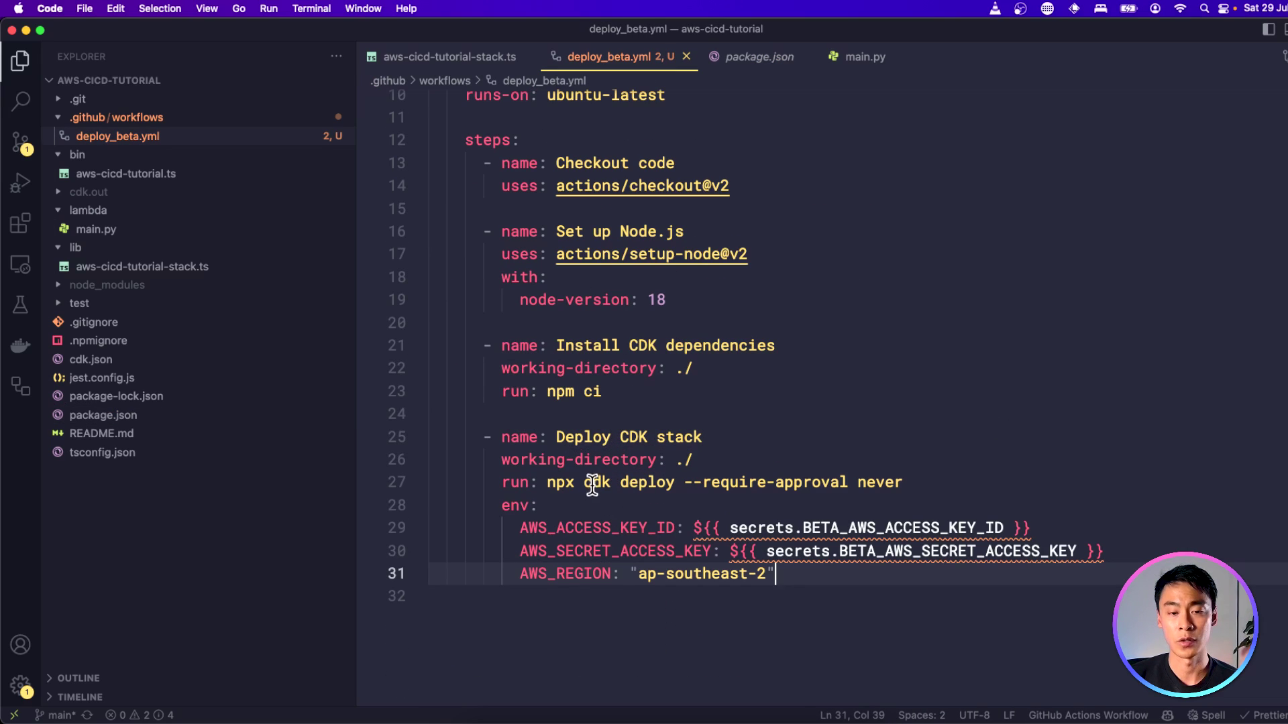
left_click_drag(584, 481, 665, 489)
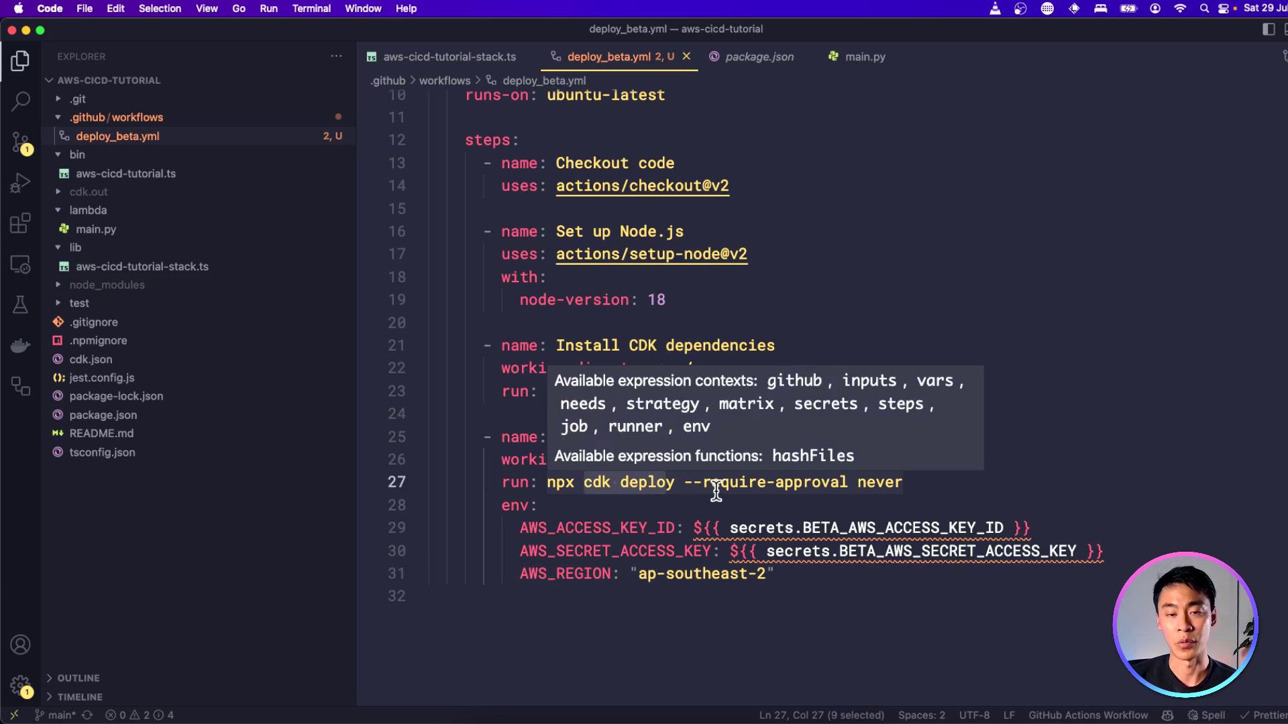
left_click(835, 550)
scroll(727, 487, "up", 1)
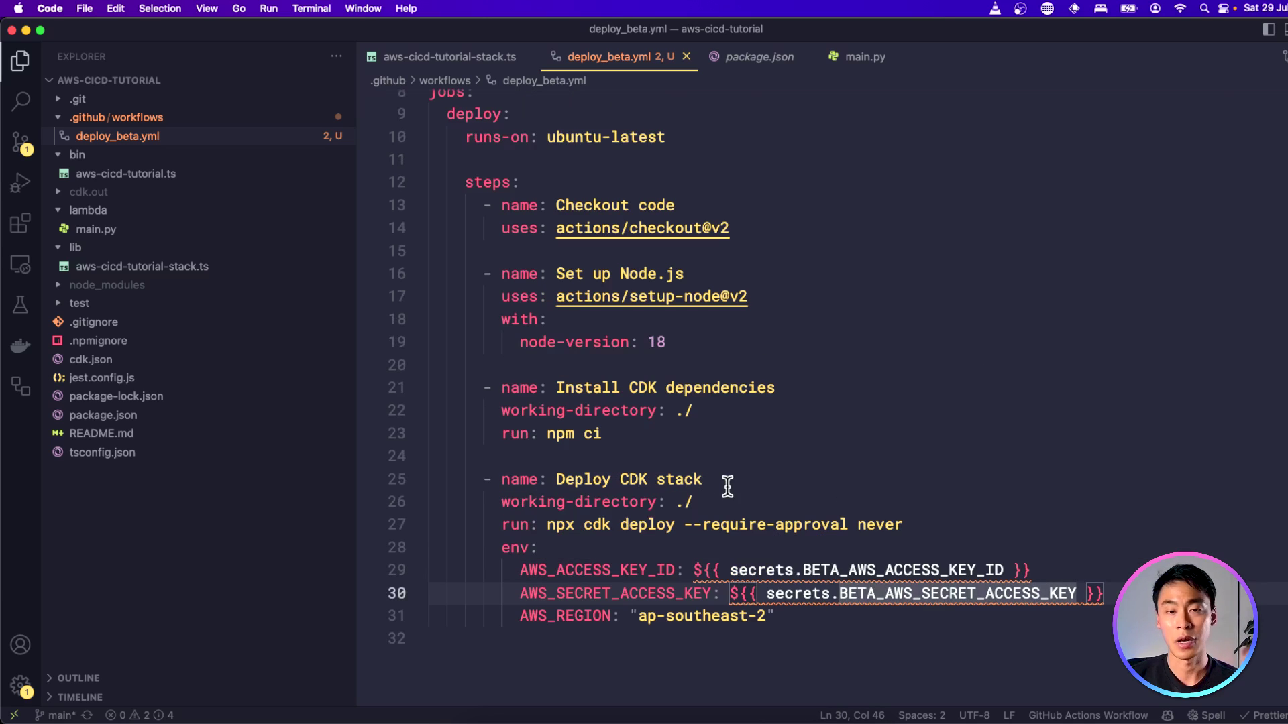
left_click_drag(926, 524, 686, 526)
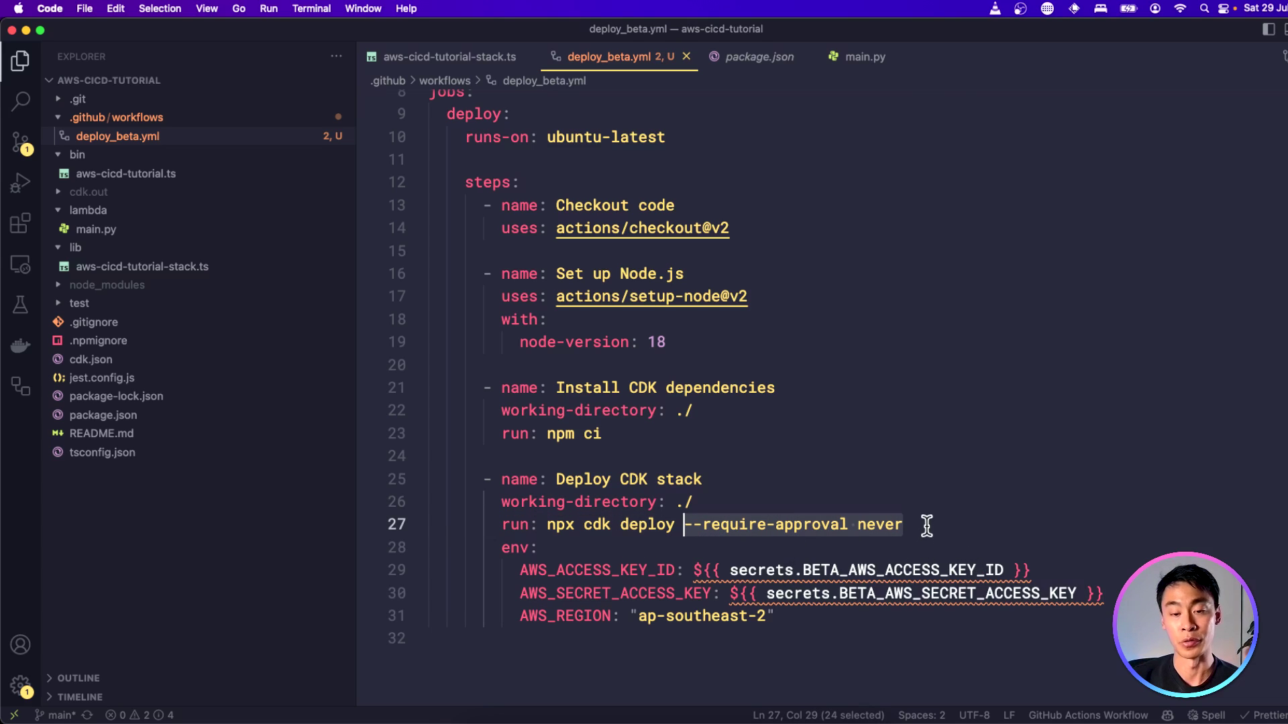
left_click(605, 637)
scroll(565, 564, "down", 2)
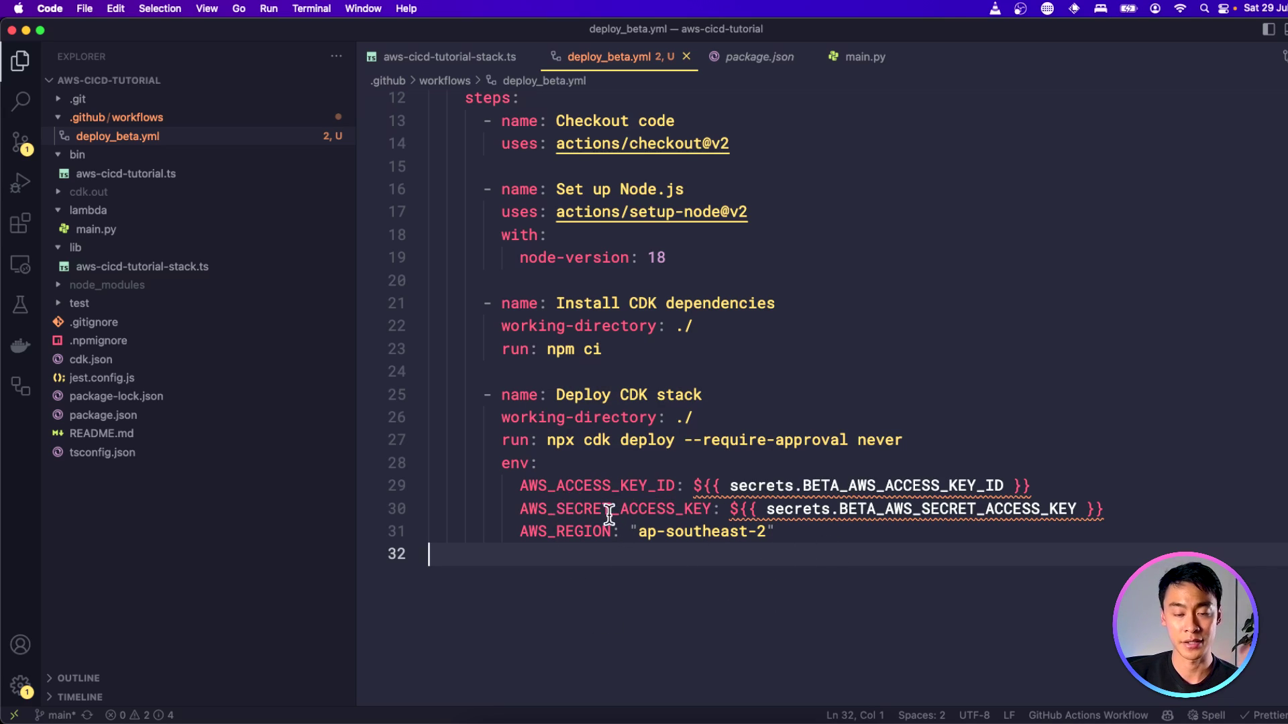
Review its env block: AWS_ACCESS_KEY_ID and AWS_SECRET_ACCESS_KEY from BETA secrets, AWS_REGION ap-southeast-2.
left_click(701, 508)
left_click(805, 533)
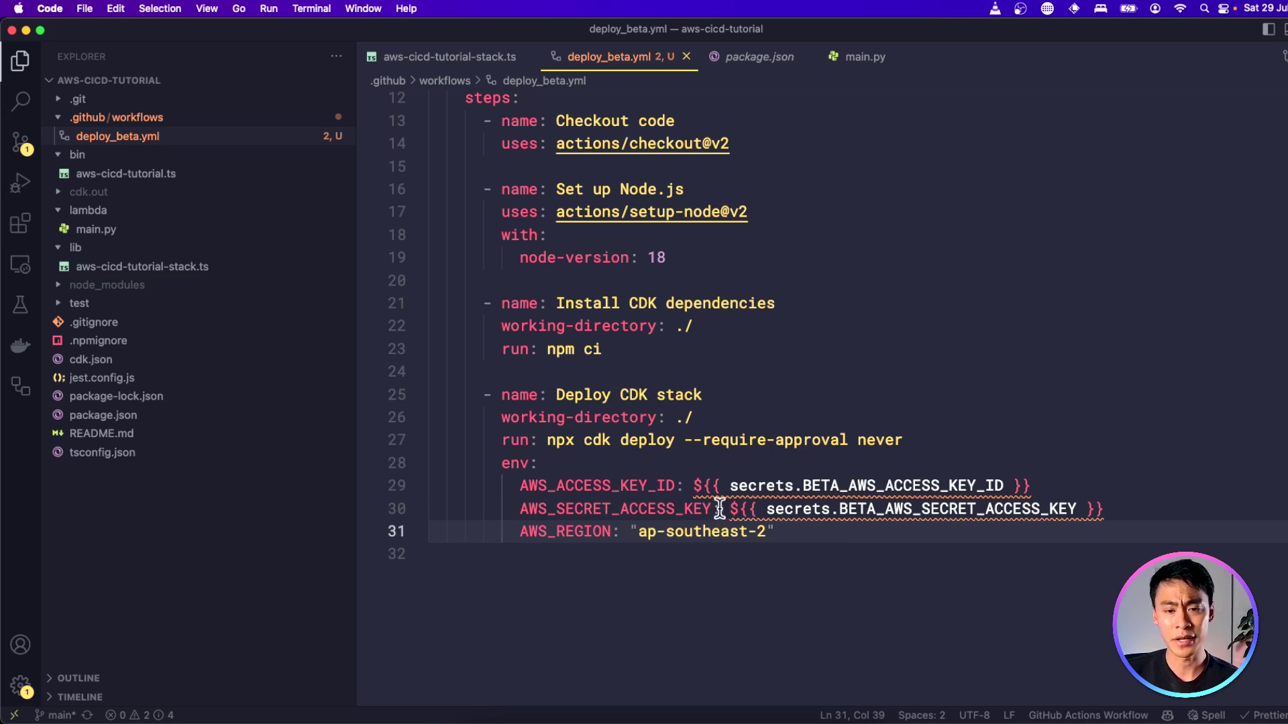
left_click(776, 485)
left_click(925, 530)
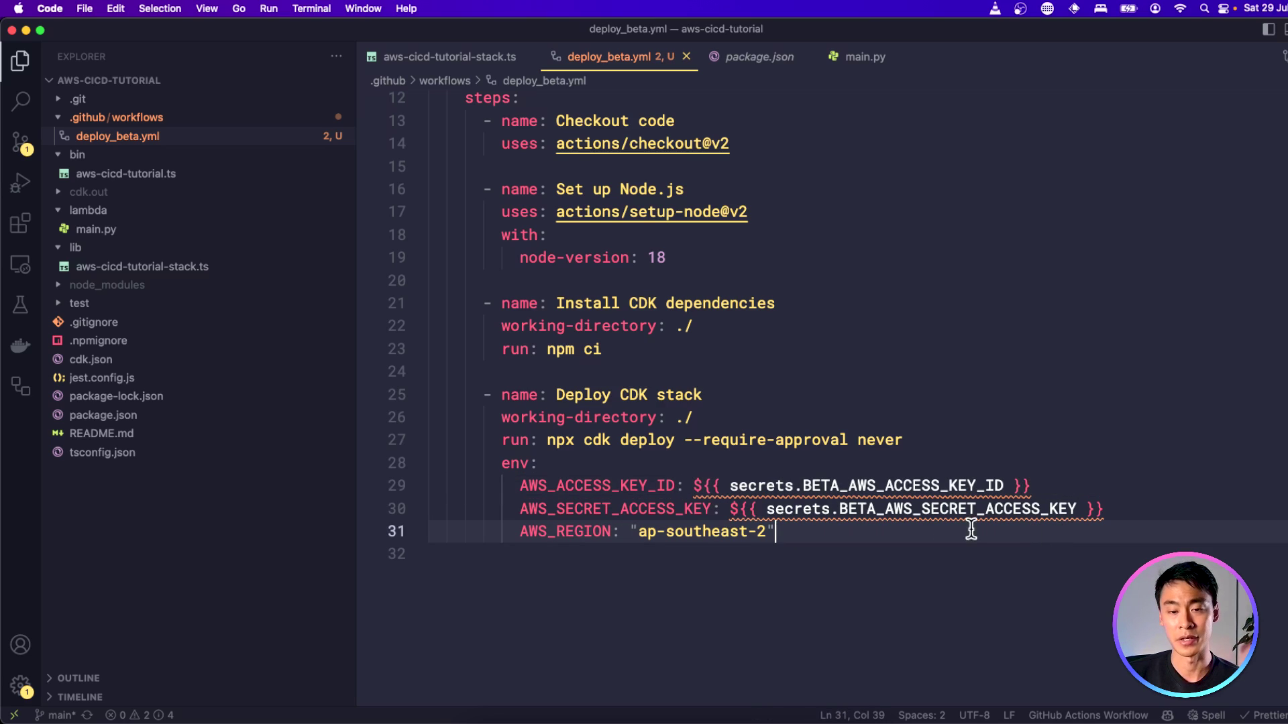
left_click_drag(731, 508, 1141, 507)
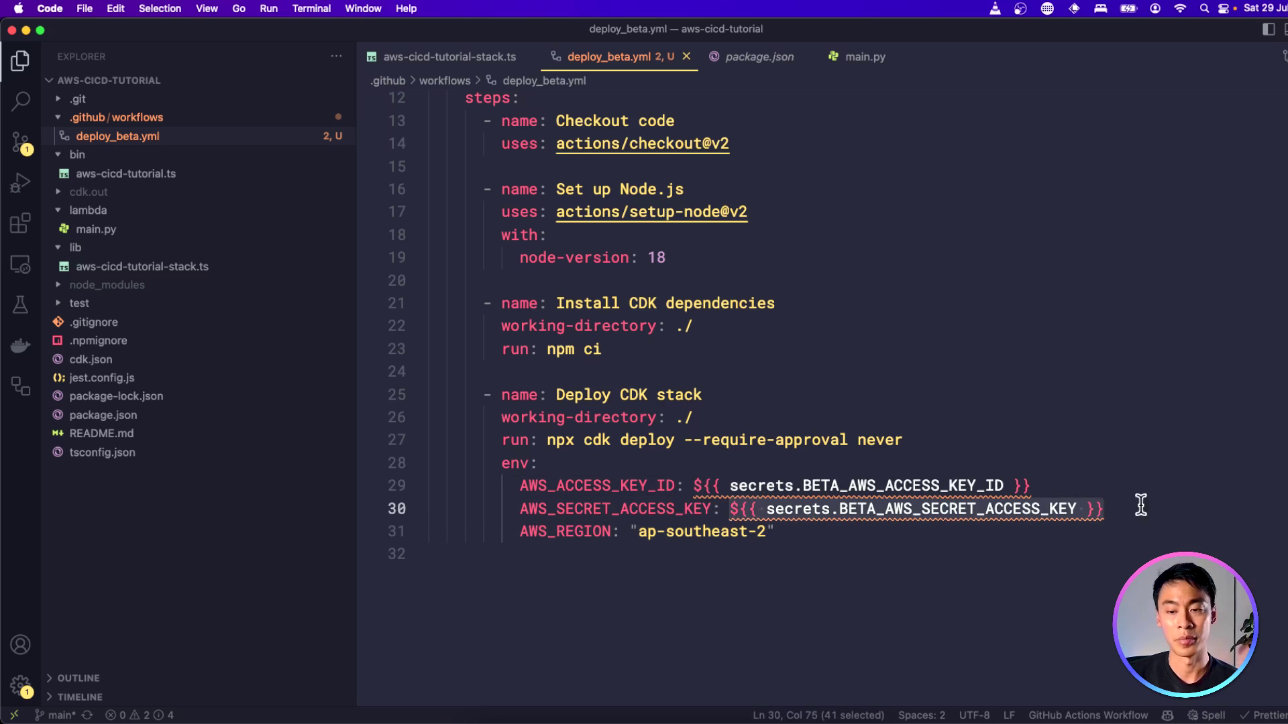
left_click_drag(992, 480, 699, 485)
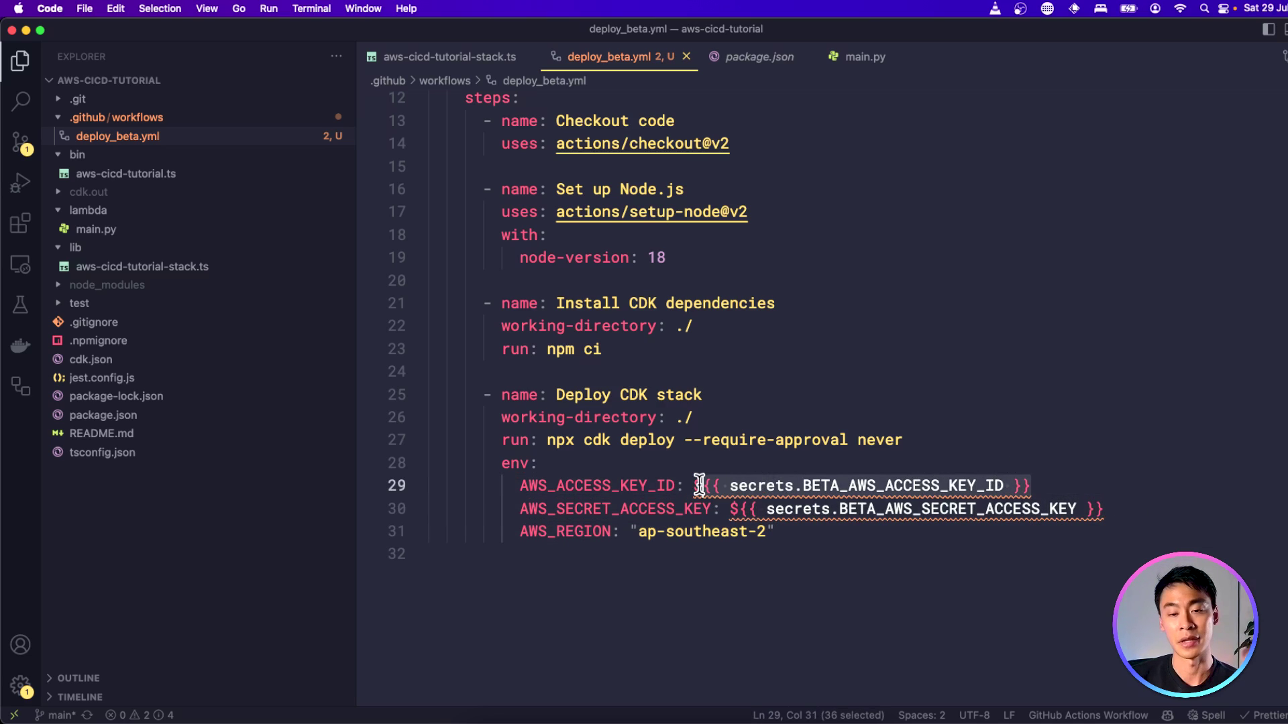
left_click(875, 548)
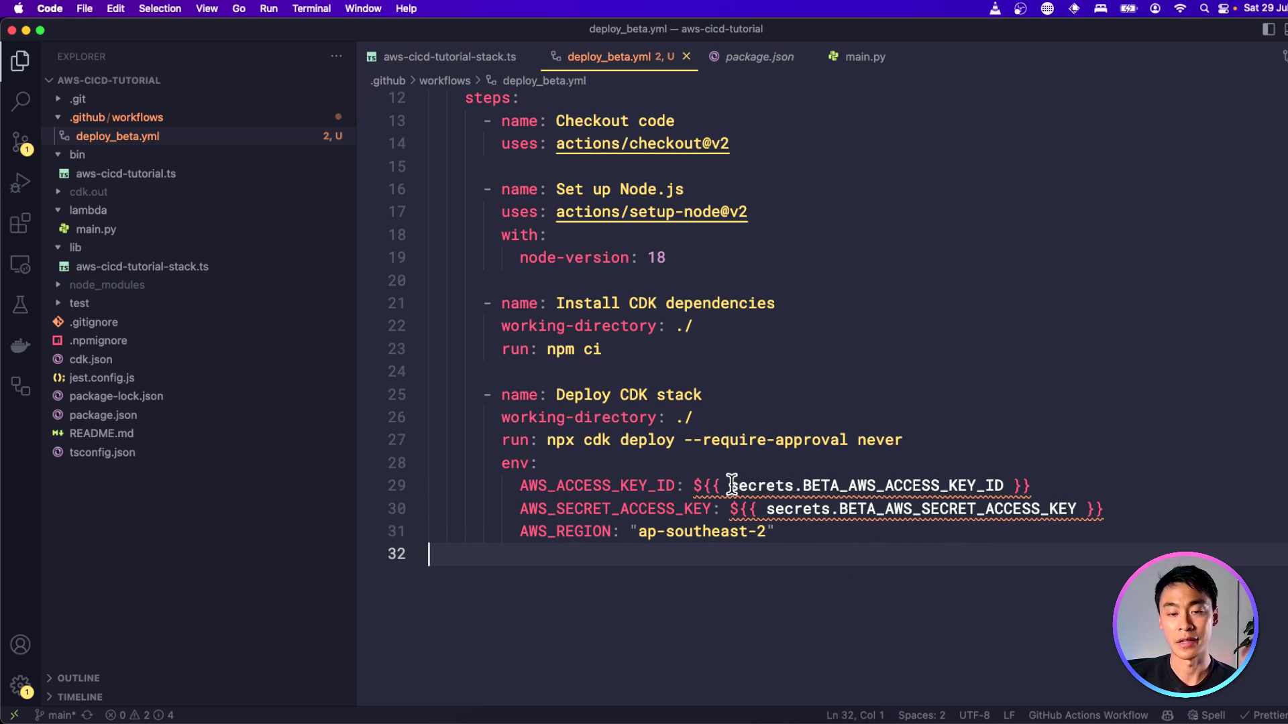
left_click_drag(729, 485, 964, 485)
left_click_drag(730, 485, 1003, 485)
left_click_drag(767, 510, 1077, 509)
scroll(1041, 546, "up", 2)
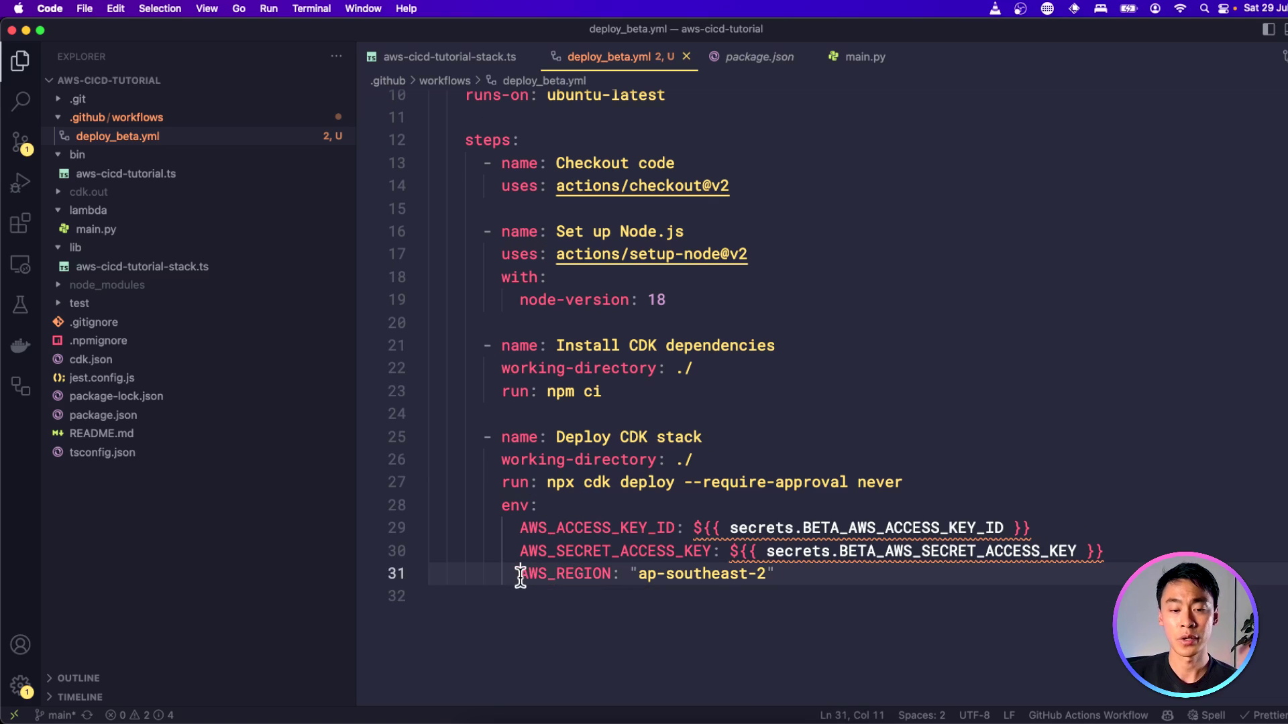
left_click_drag(520, 573, 778, 573)
left_click(798, 582)
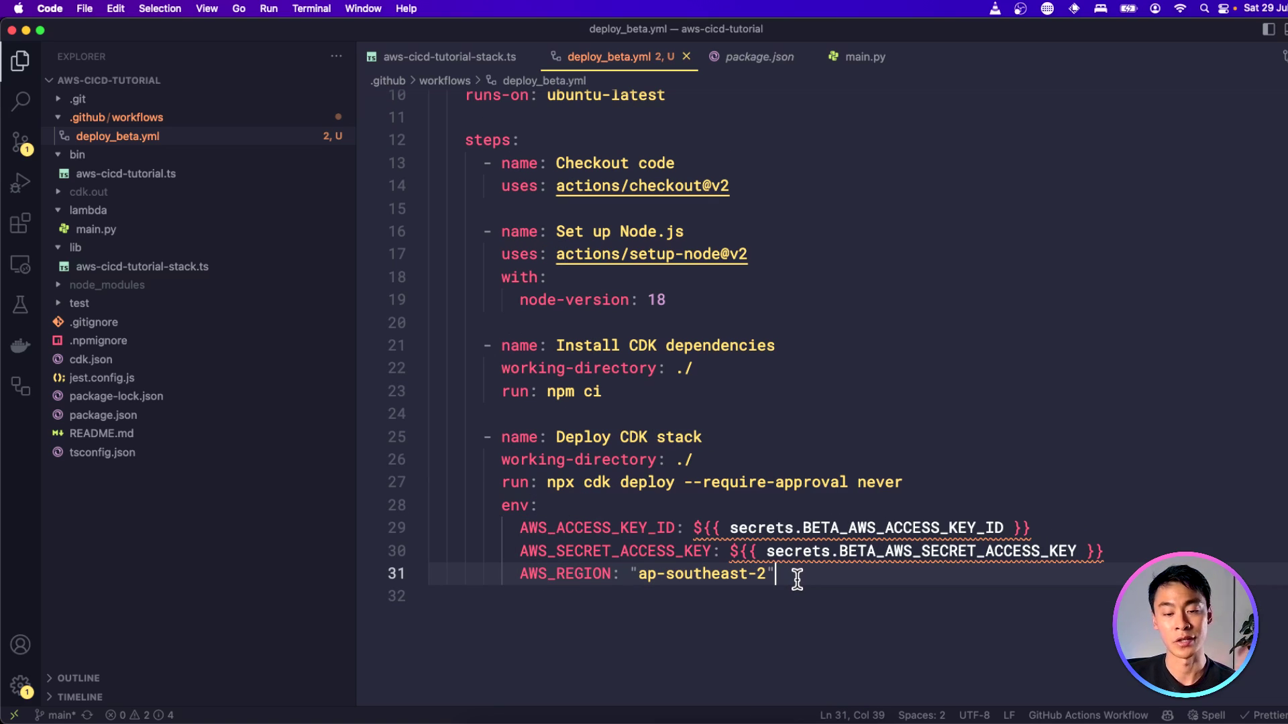
left_click(782, 420)
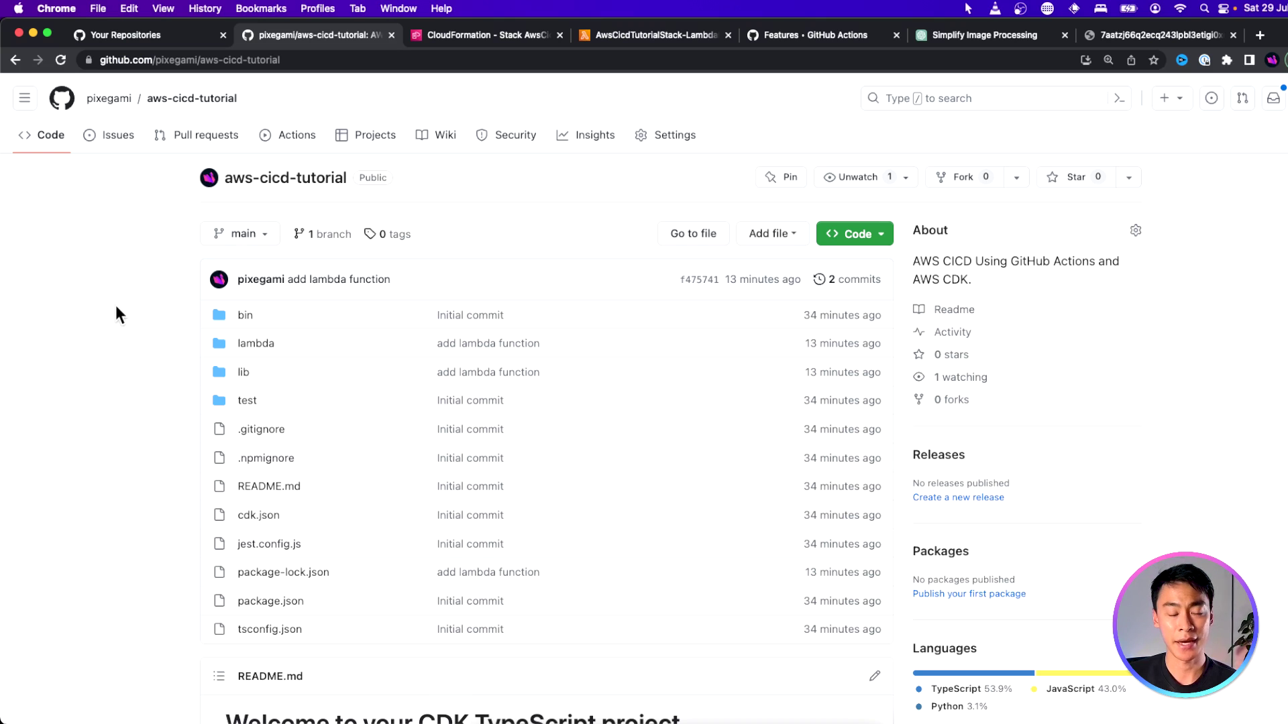
Go to the repository's Settings > Secrets and variables > Actions and start a new secret.
left_click(676, 141)
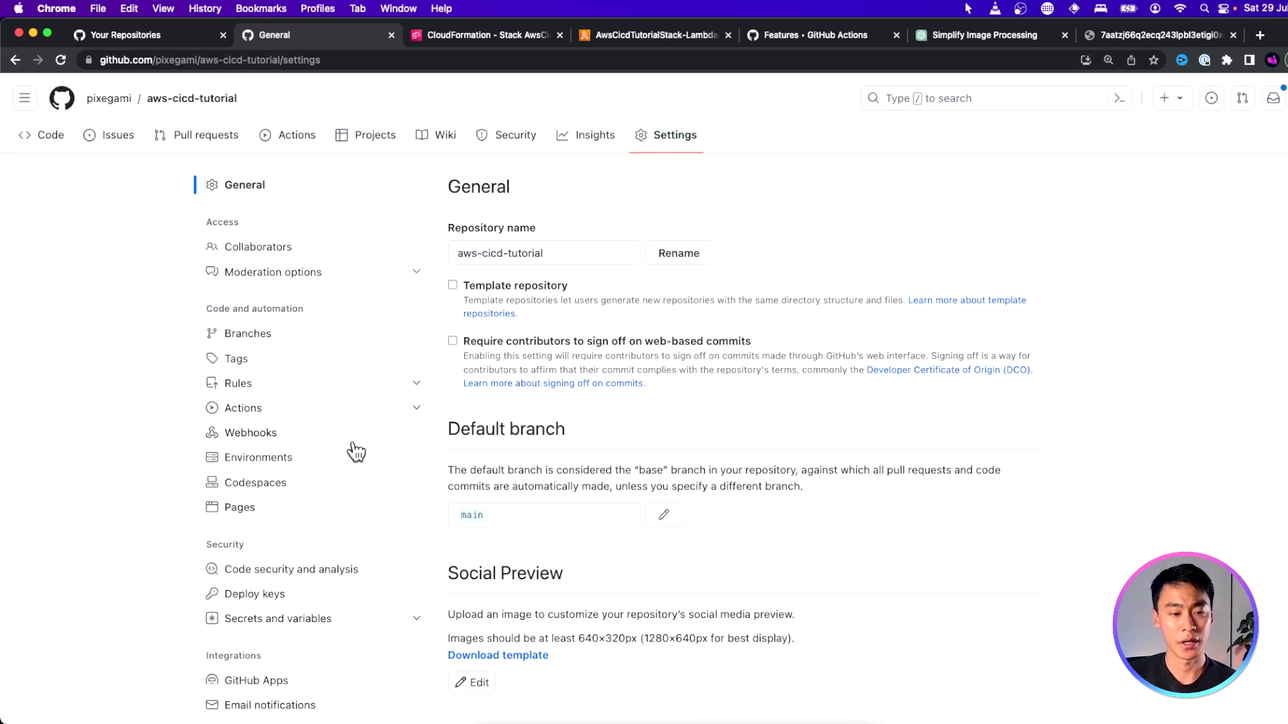
scroll(357, 504, "down", 1)
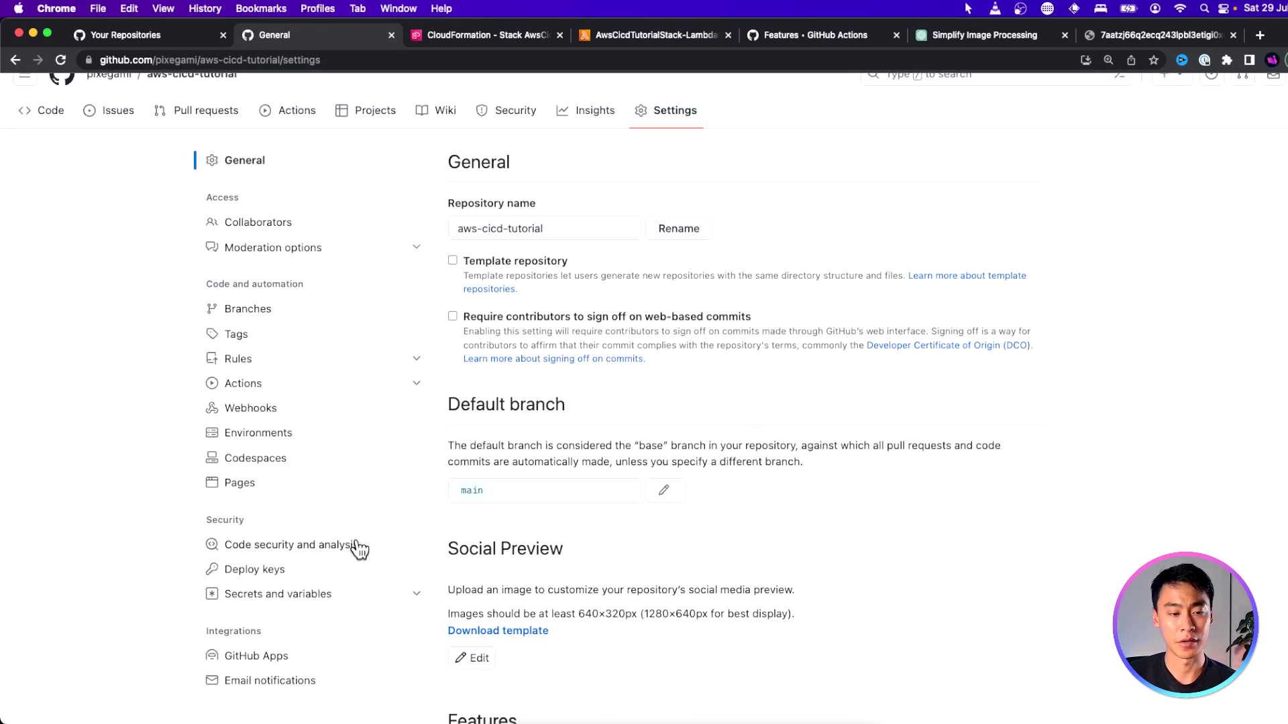
left_click(346, 602)
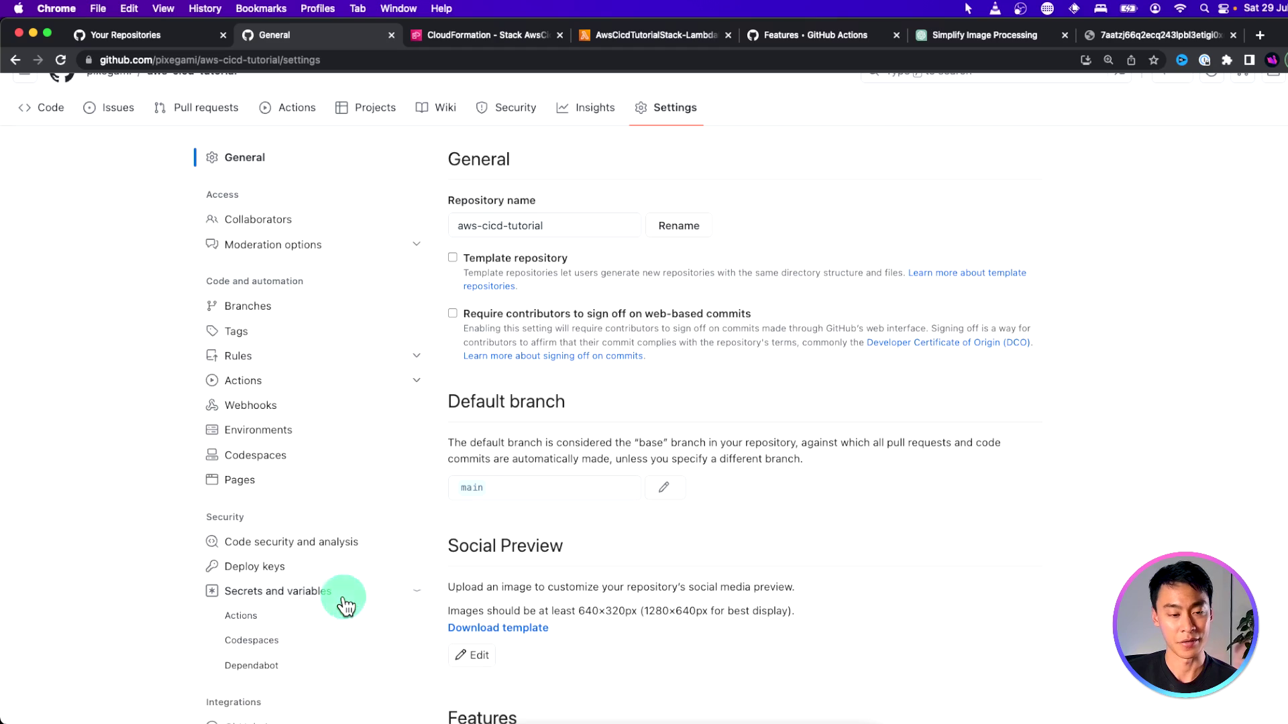
left_click(243, 611)
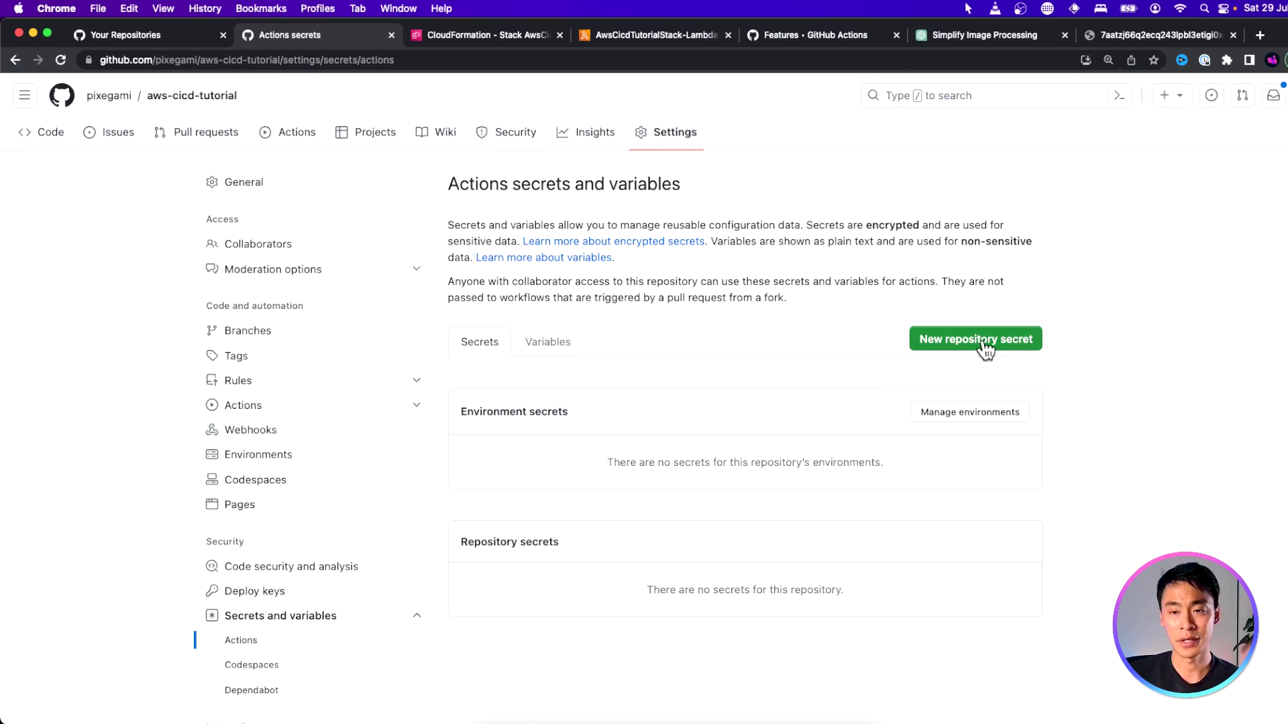
left_click(984, 347)
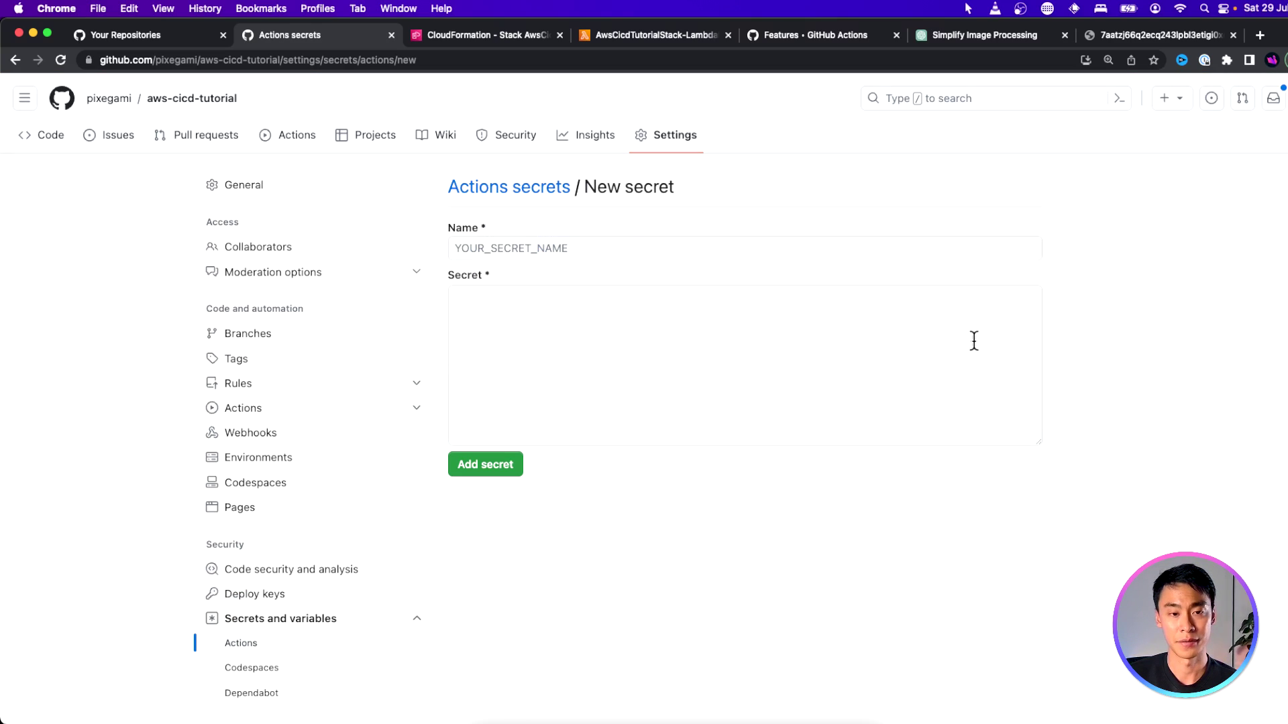
Create the BETA_AWS_ACCESS_KEY_ID secret, copying its name from the workflow file, and save it.
left_click(609, 253)
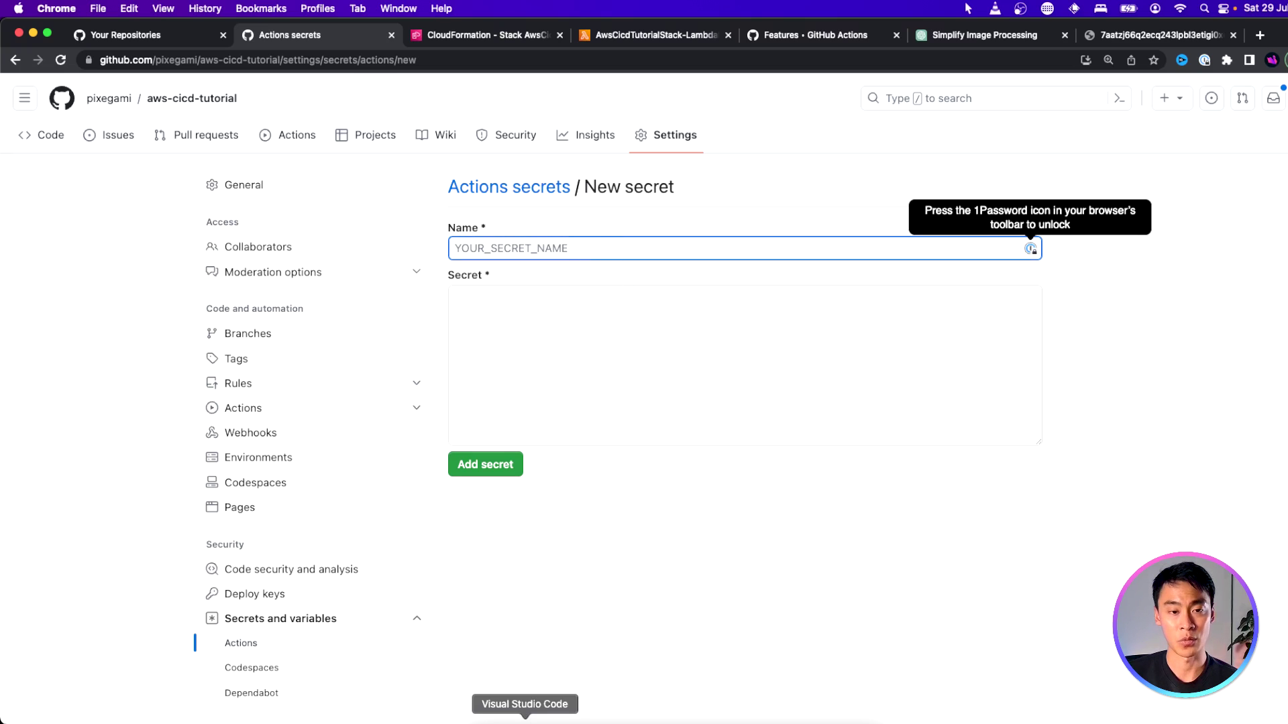
left_click(524, 720)
double_click(862, 527)
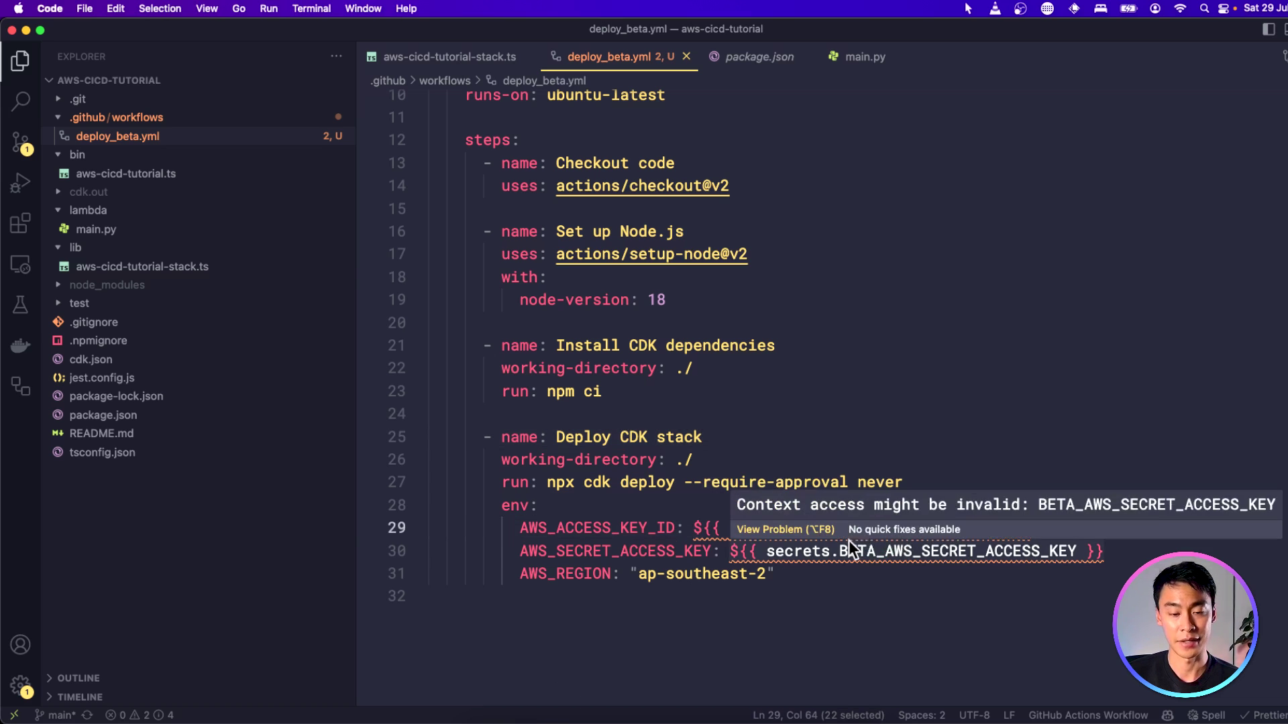
key("super+c")
key("super+Tab")
key("super+v")
left_click(484, 348)
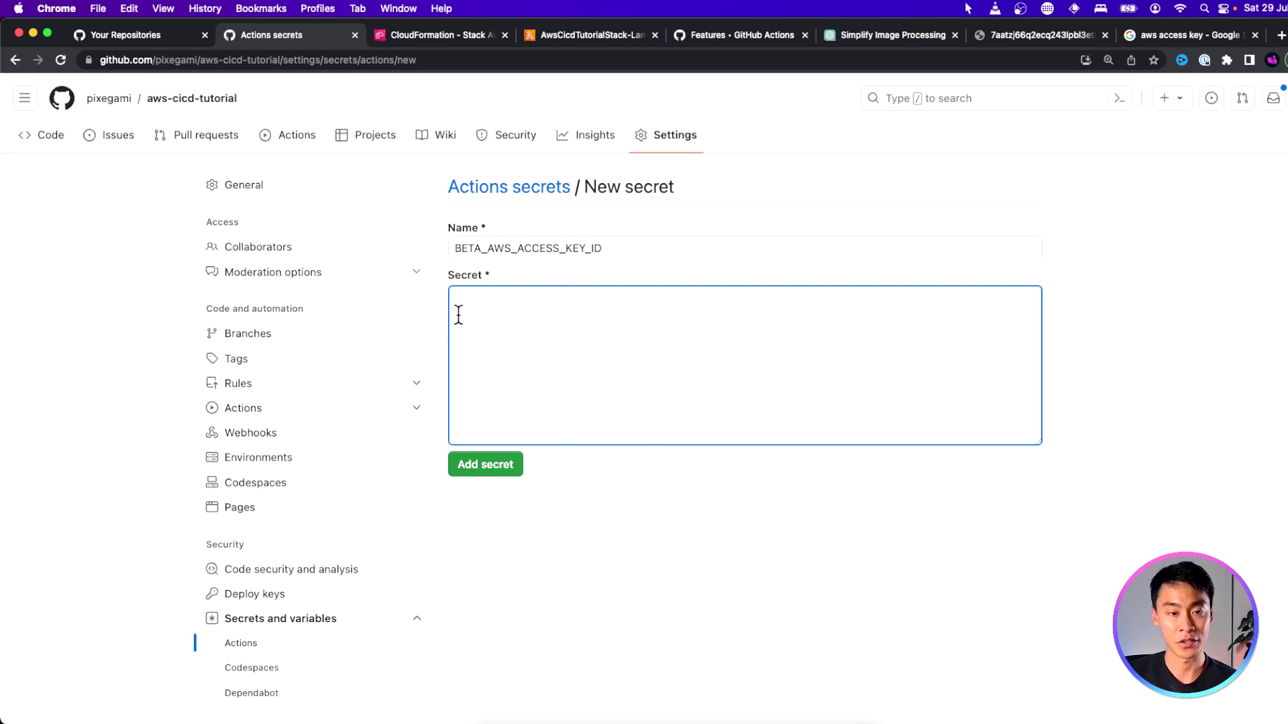
left_click(485, 466)
Add BETA_AWS_SECRET_ACCESS_KEY the same way and confirm both secrets are listed.
left_click_drag(473, 524, 690, 525)
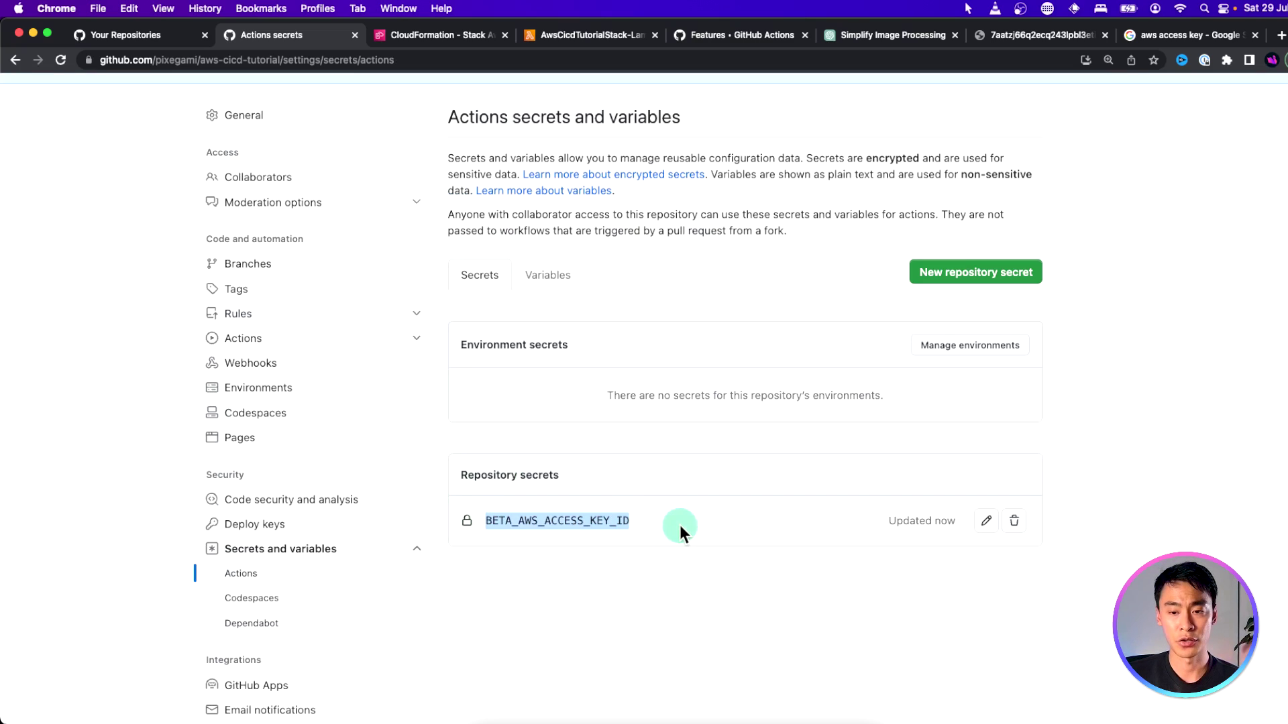
key("super+Tab")
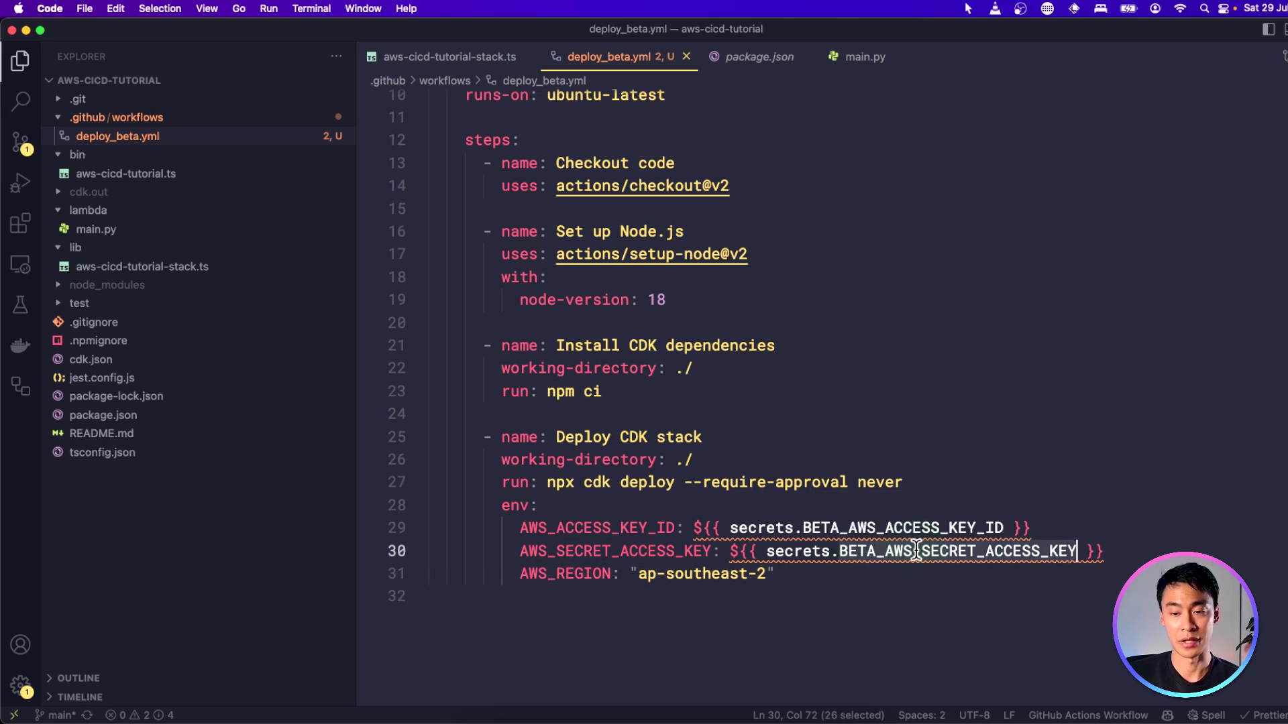
key("super+Tab")
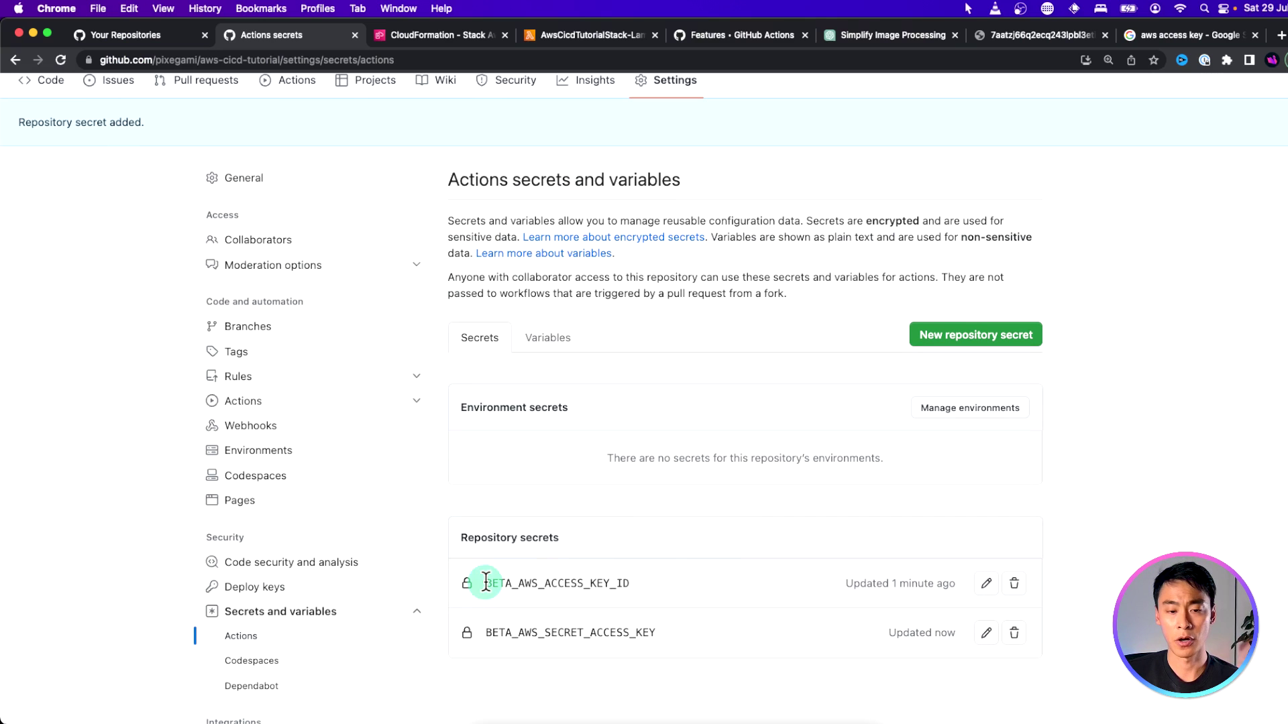
left_click_drag(484, 584, 655, 585)
left_click_drag(486, 632, 654, 631)
left_click(659, 630)
scroll(636, 604, "up", 2)
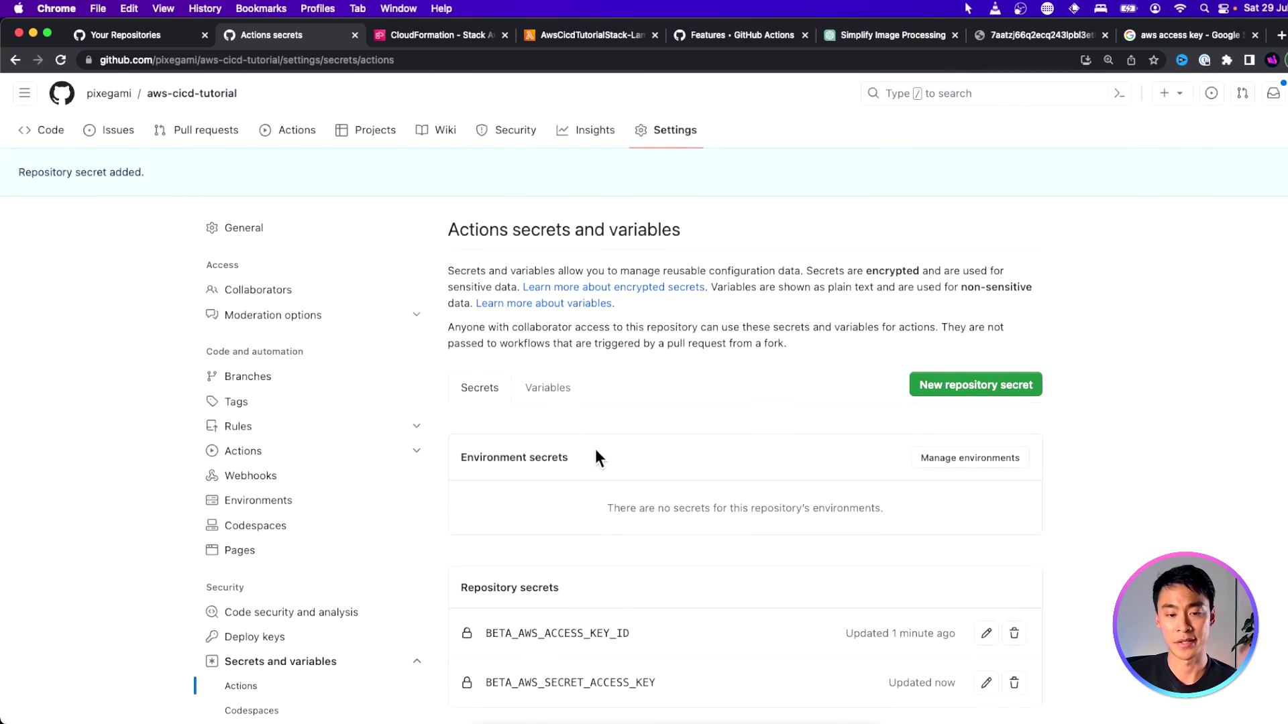
scroll(654, 484, "down", 1)
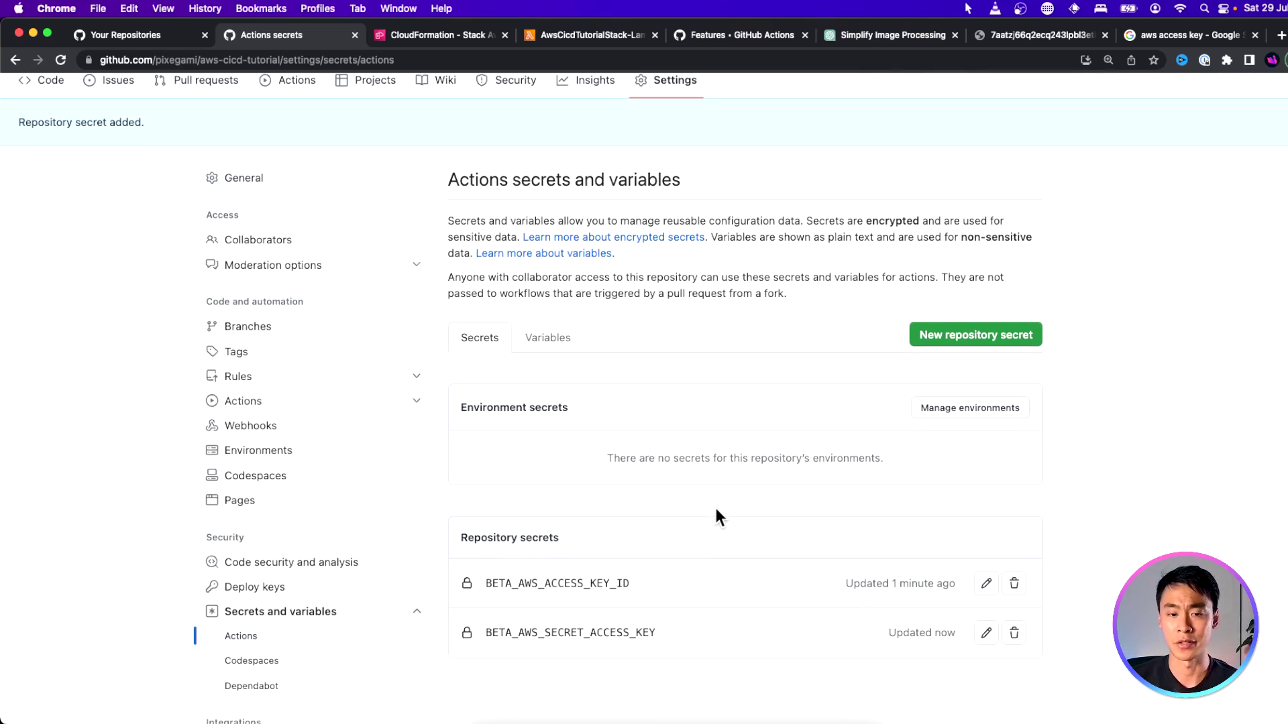
scroll(695, 534, "down", 1)
scroll(623, 647, "down", 1)
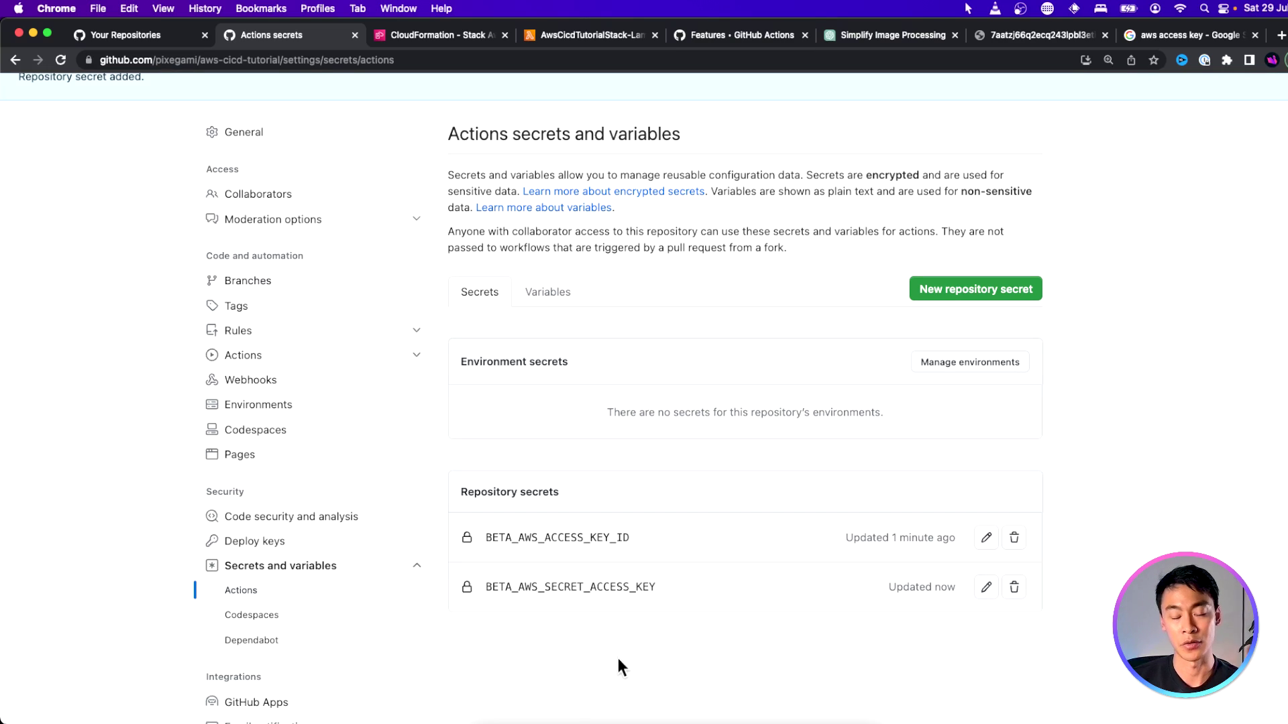
scroll(617, 658, "down", 1)
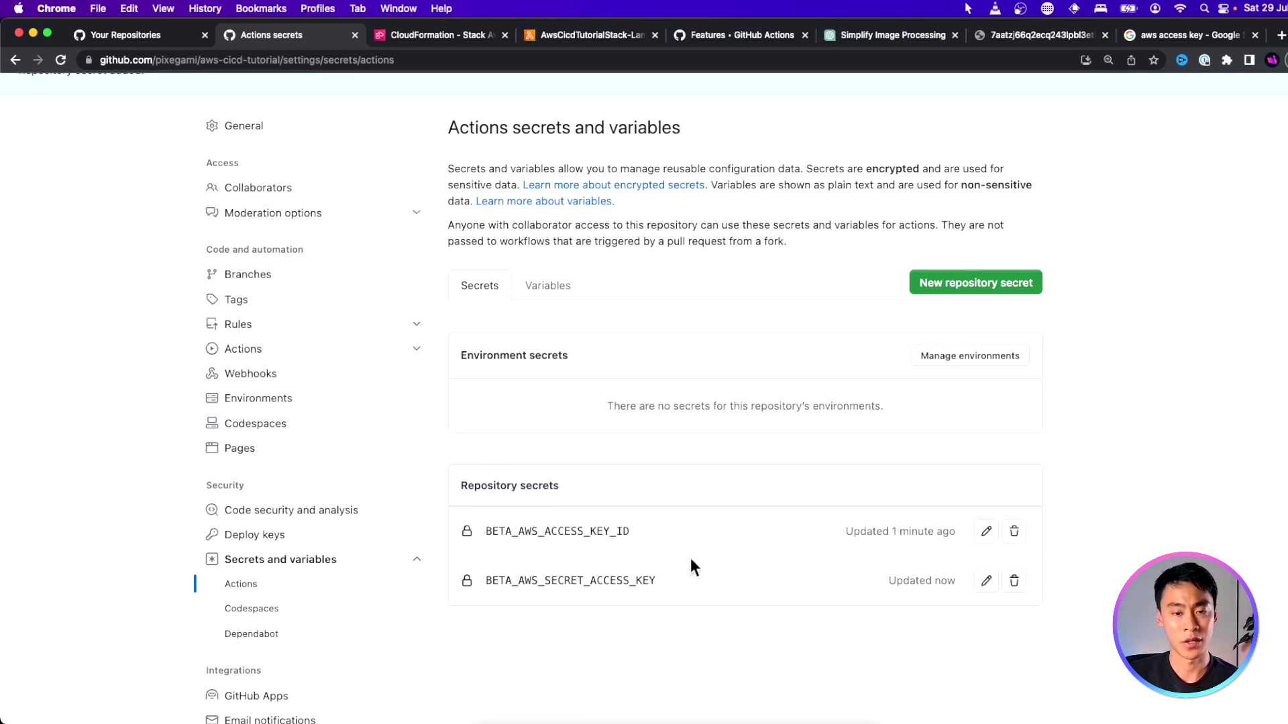
left_click_drag(485, 532, 638, 534)
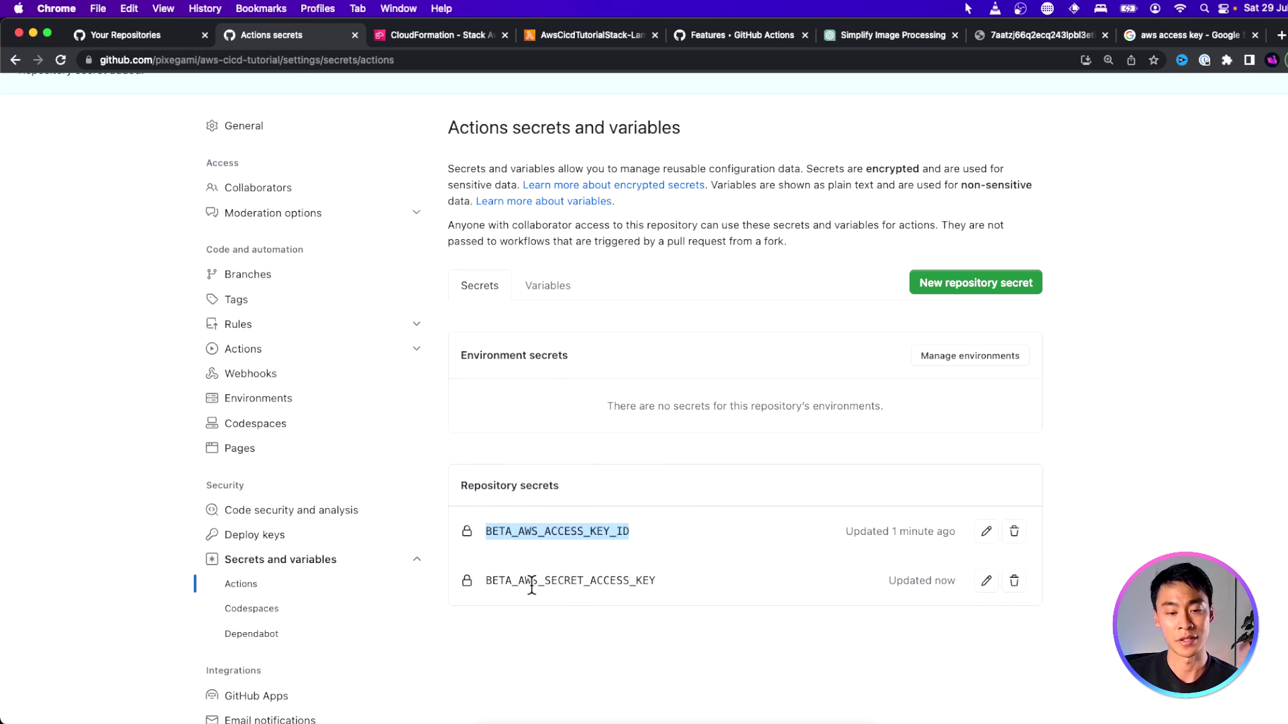
scroll(592, 282, "up", 3)
scroll(534, 222, "down", 5)
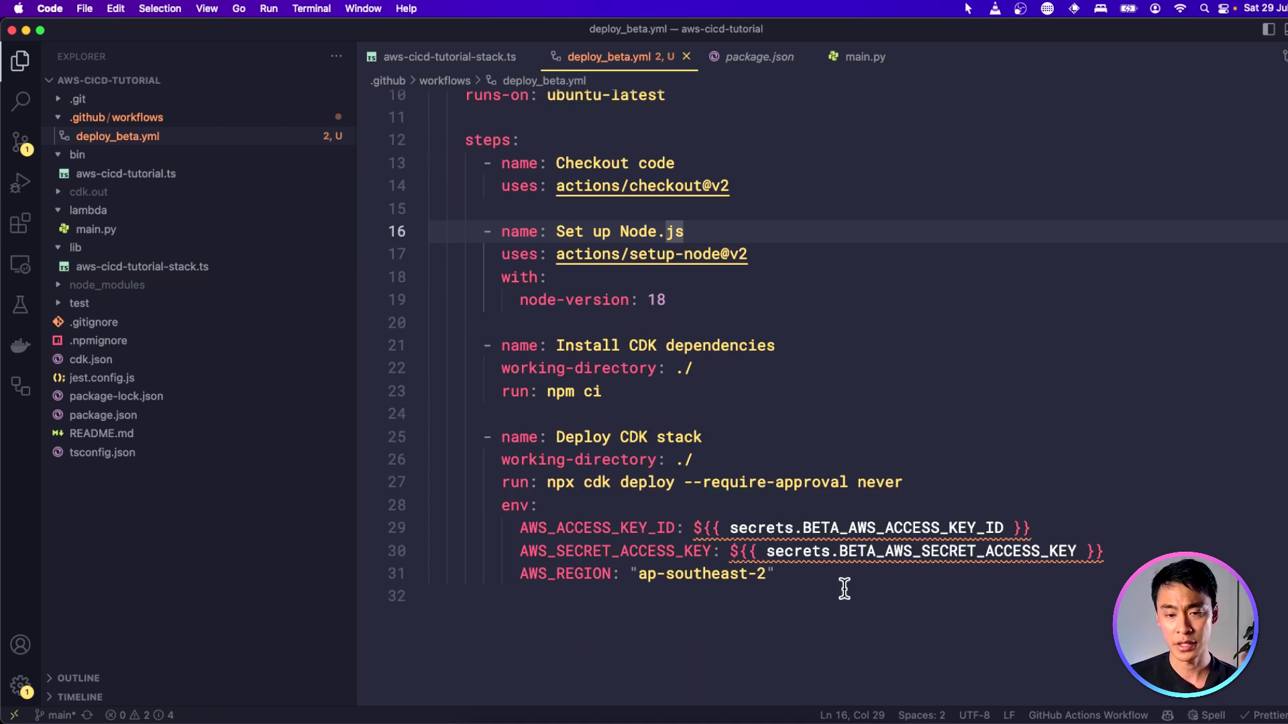
left_click_drag(866, 592, 507, 519)
Review the CDK install and Node version steps in deploy_beta.yml, then bring up lambda/main.py.
left_click(730, 345)
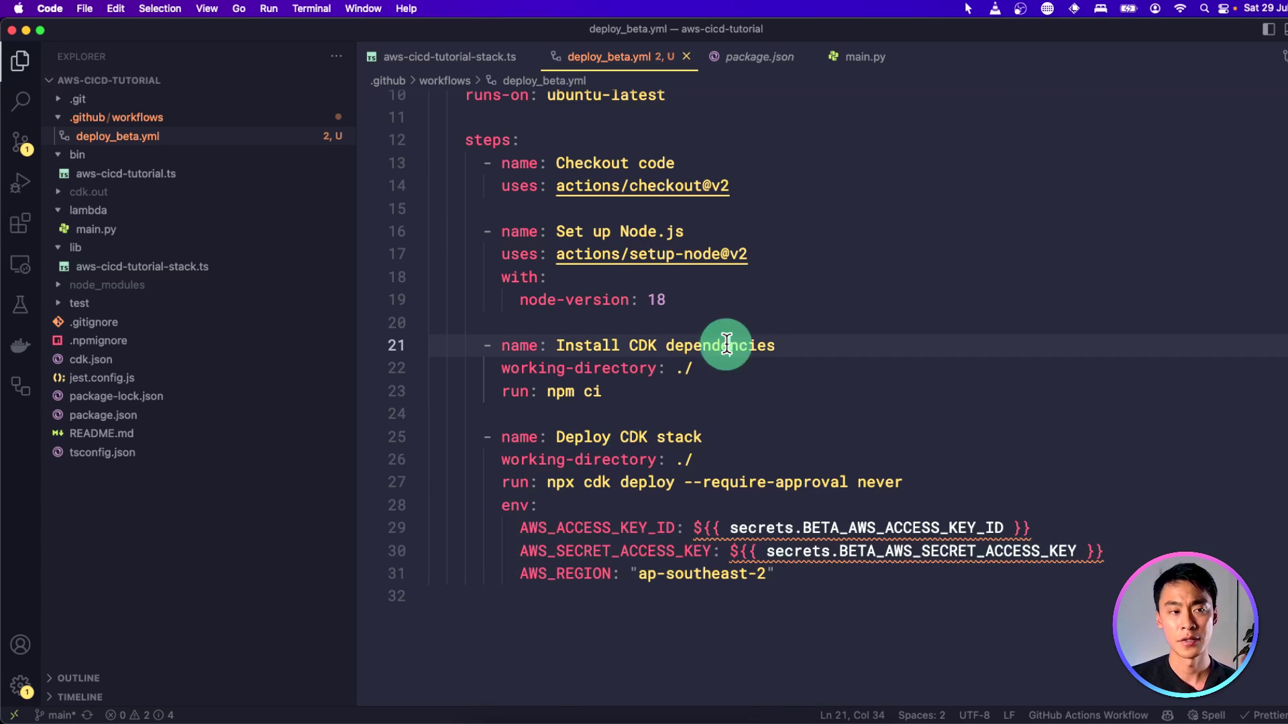
scroll(664, 423, "up", 4)
scroll(704, 373, "down", 2)
scroll(713, 518, "down", 2)
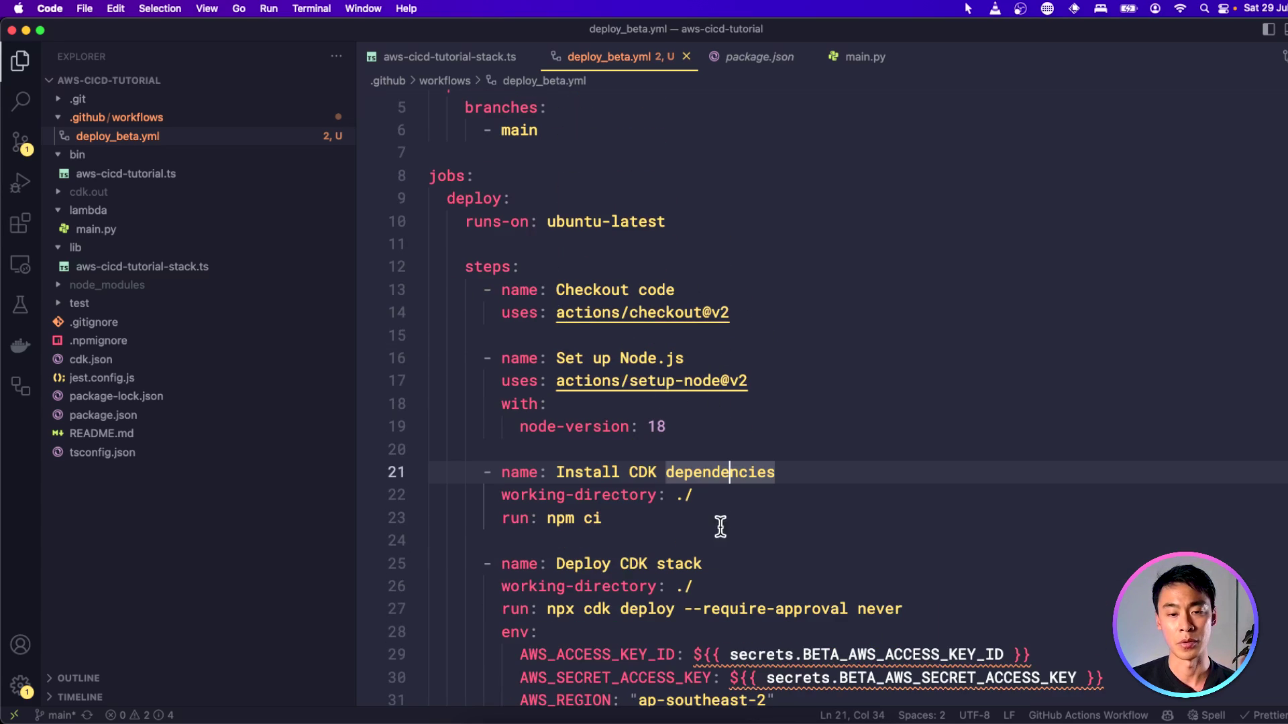
left_click(840, 432)
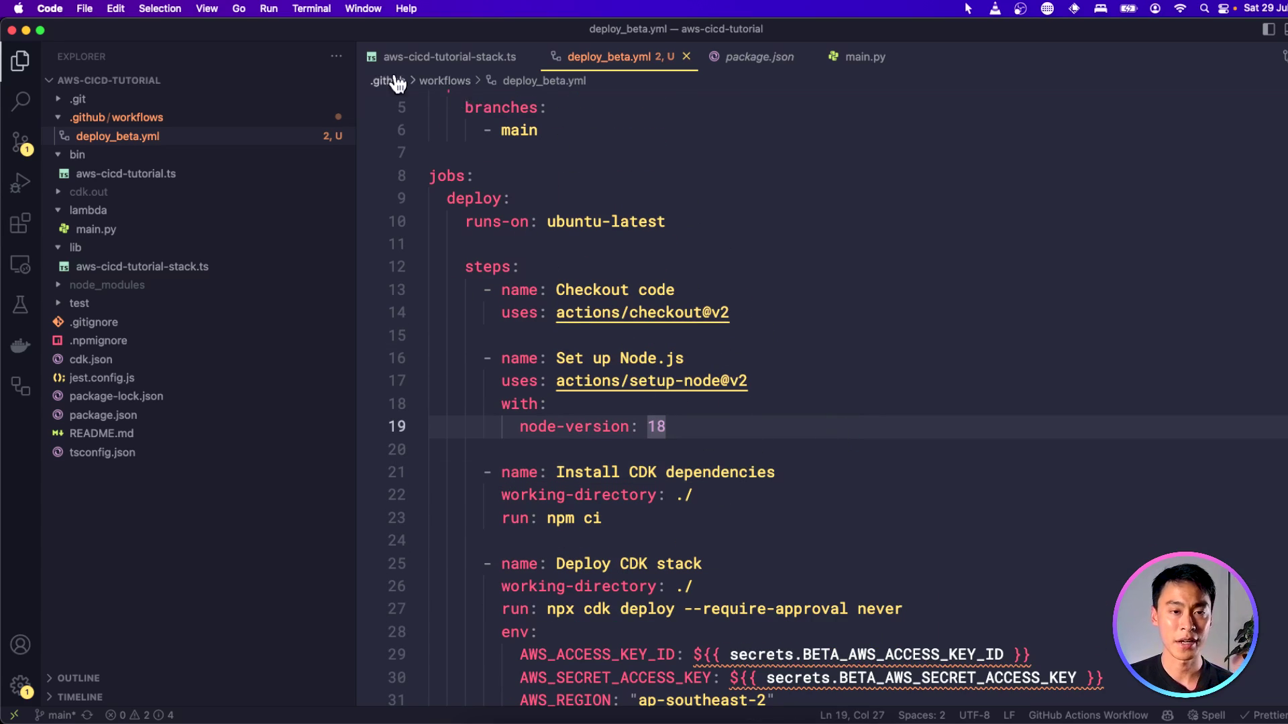
left_click(856, 57)
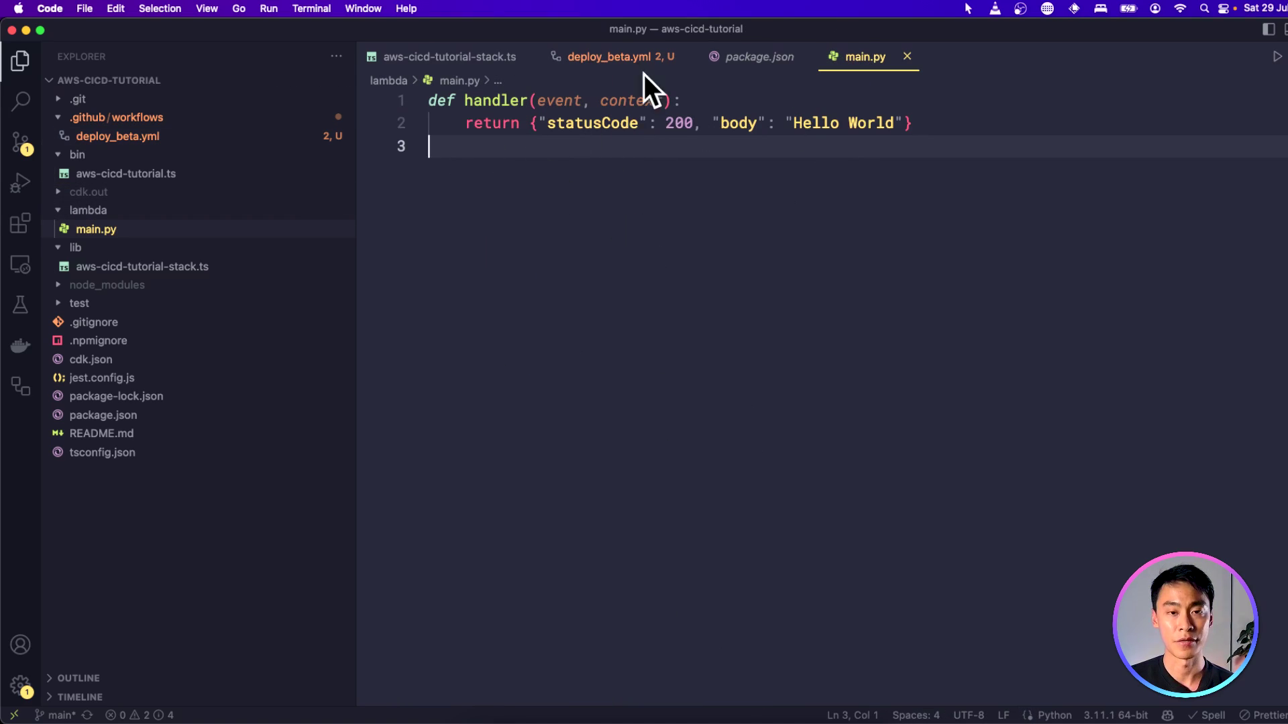
Build a response_body dict with message "Hello World" and version "1.0.0" in the handler.
left_click_drag(794, 122, 888, 122)
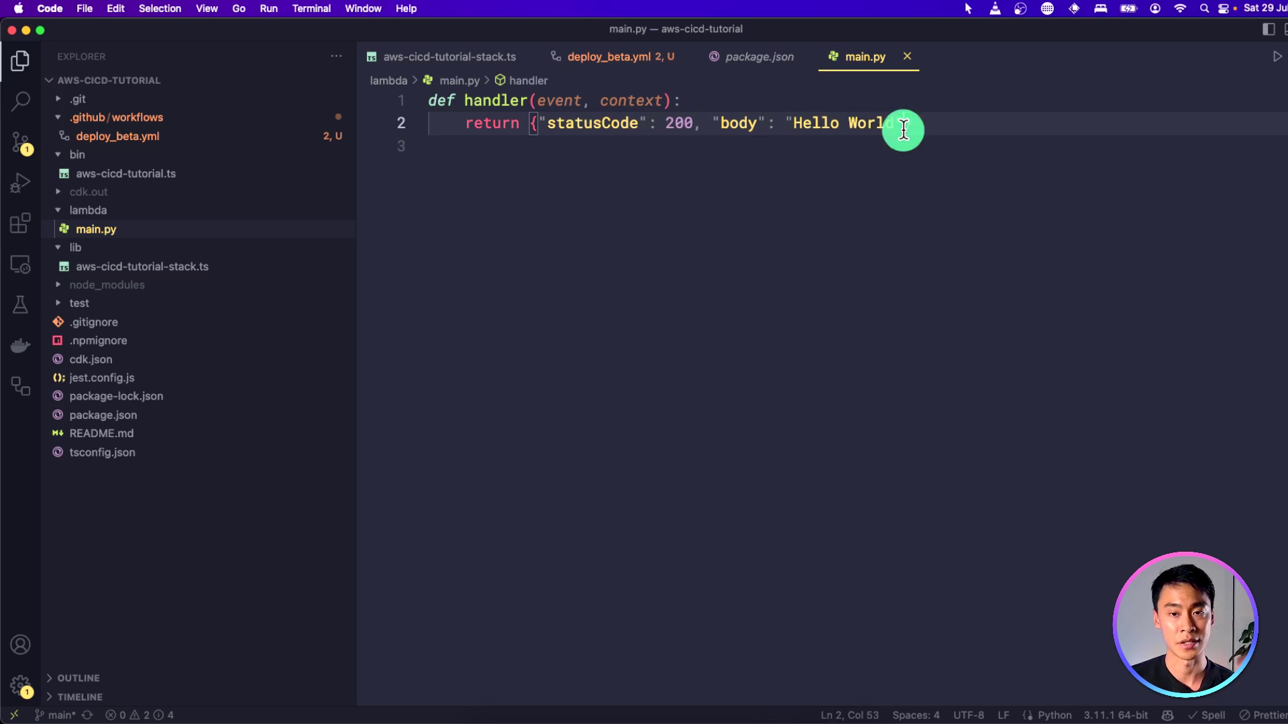
left_click(869, 188)
left_click_drag(786, 122, 904, 123)
key("super+c")
left_click(730, 101)
key("Return")
type("response_body = {")
key("Return")
type("\"message\":")
key("super+v")
type(",")
key("Return")
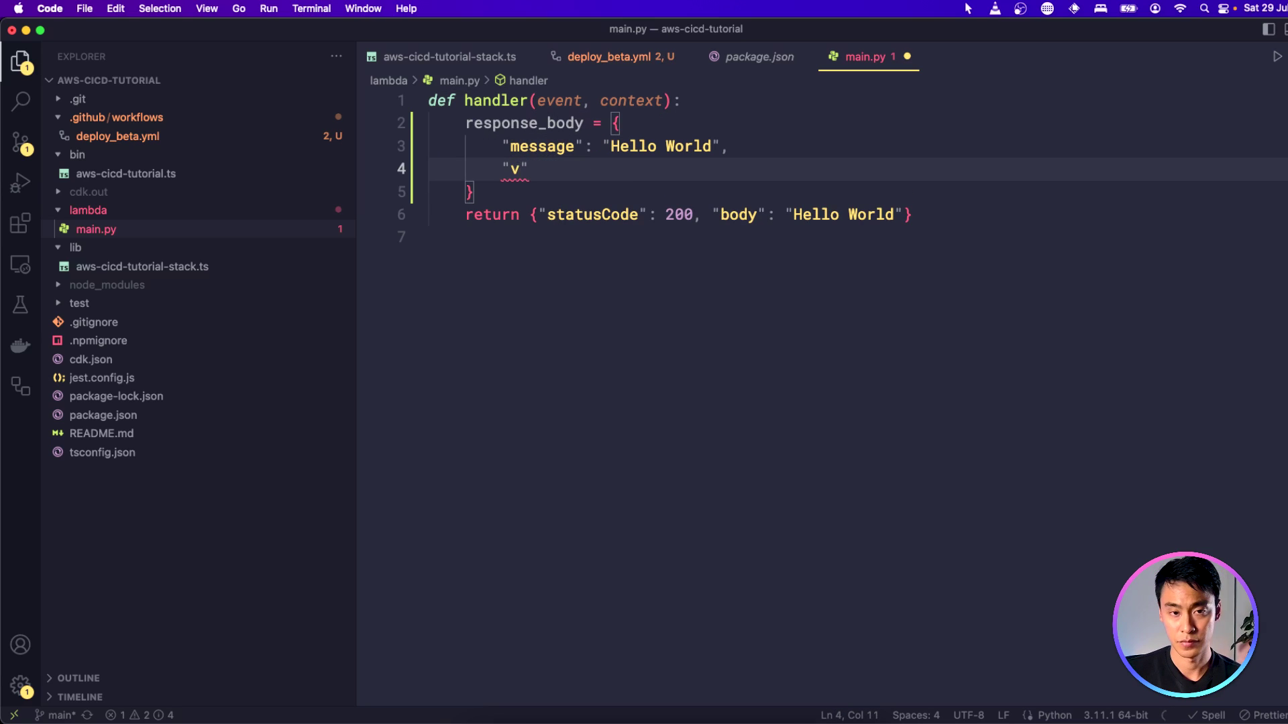
type("\"version\": \"1.0.0\"")
key("Down")
key("Down")
key("Down")
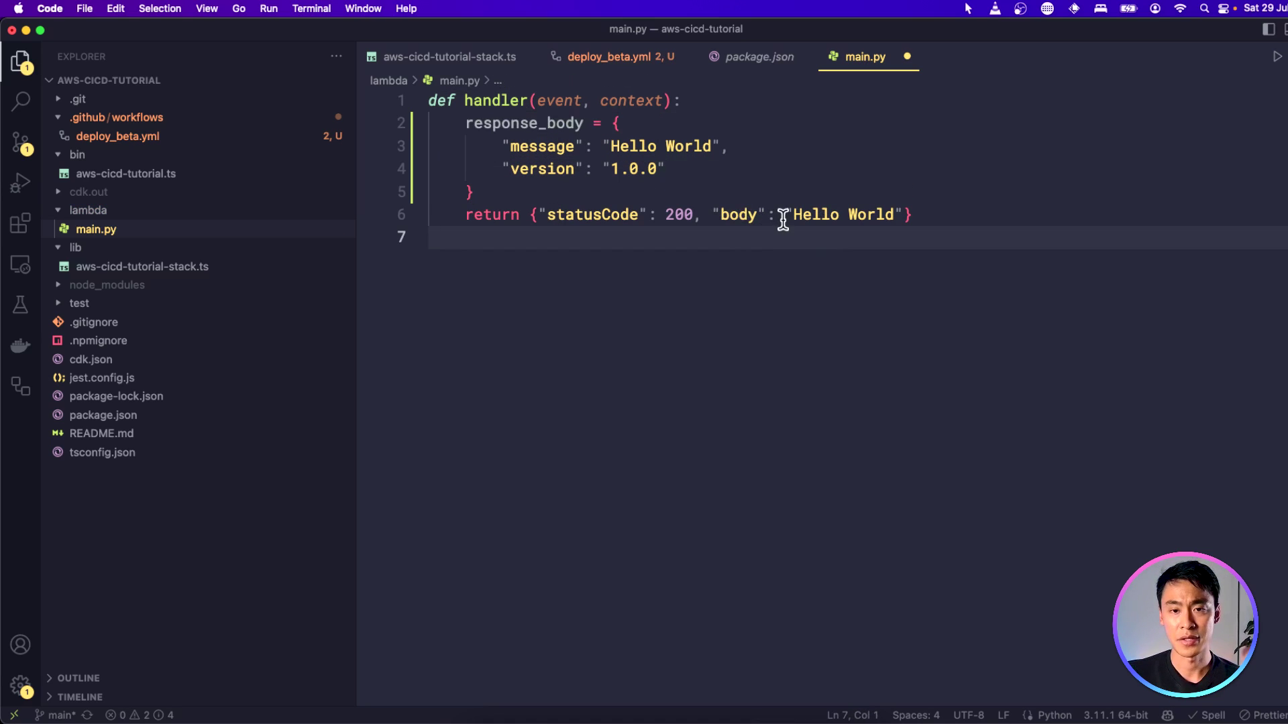
Return response_body as the body instead of the hardcoded string and save main.py.
left_click_drag(782, 215, 899, 215)
type("response_body")
left_click(785, 171)
left_click_drag(499, 145, 742, 150)
left_click(681, 167)
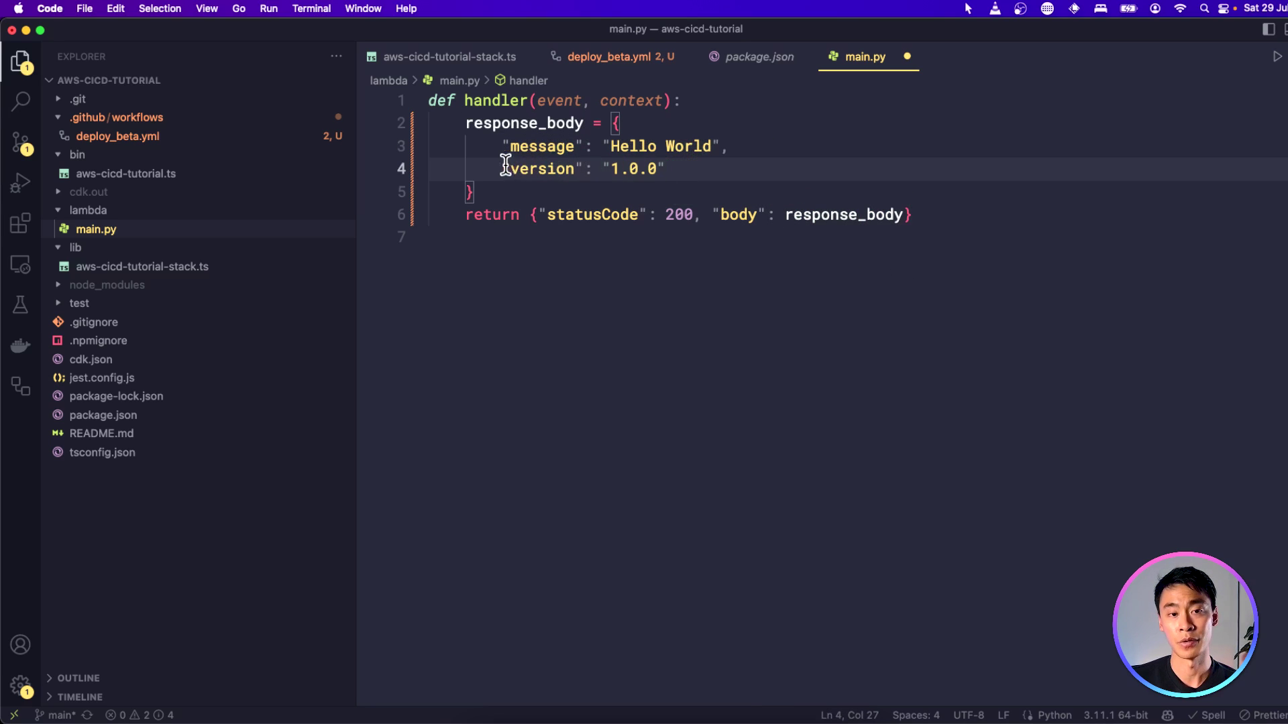
left_click_drag(498, 167, 668, 166)
left_click(708, 169)
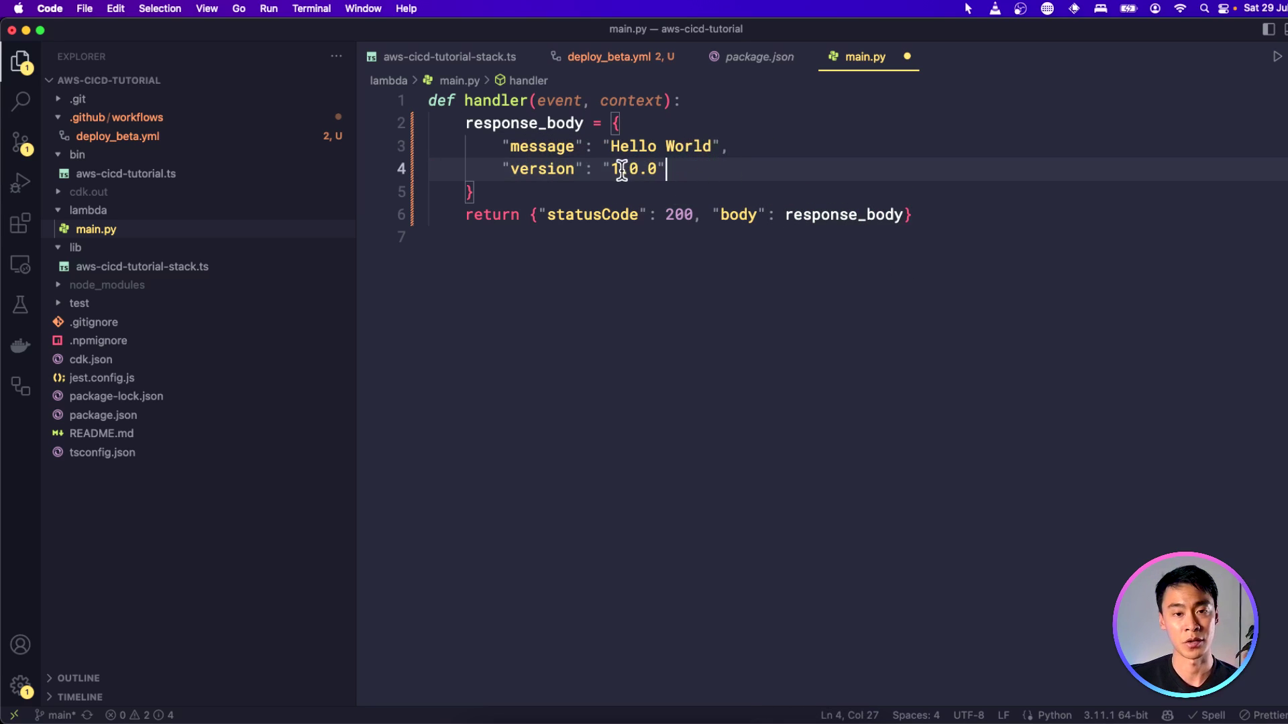
key("super+s")
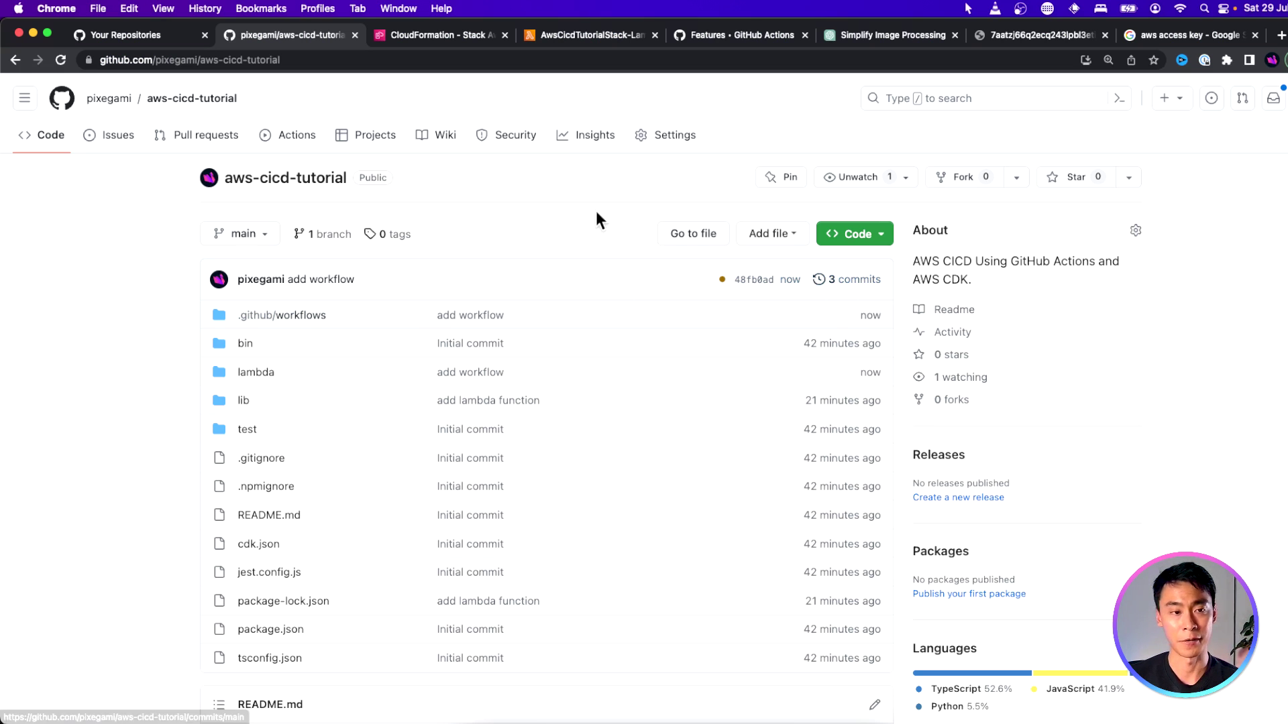
Watch the add workflow run's deploy job in Actions, checking the Install CDK dependencies log, until it succeeds.
left_click(297, 145)
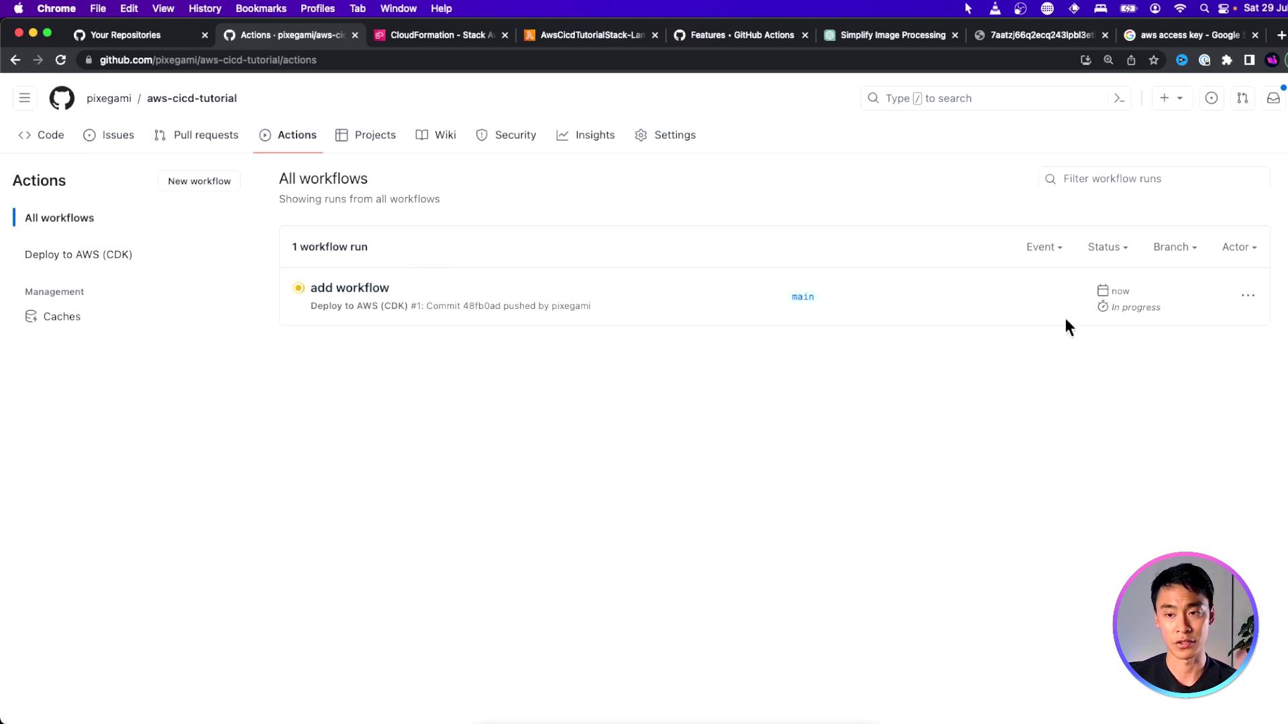
left_click(526, 297)
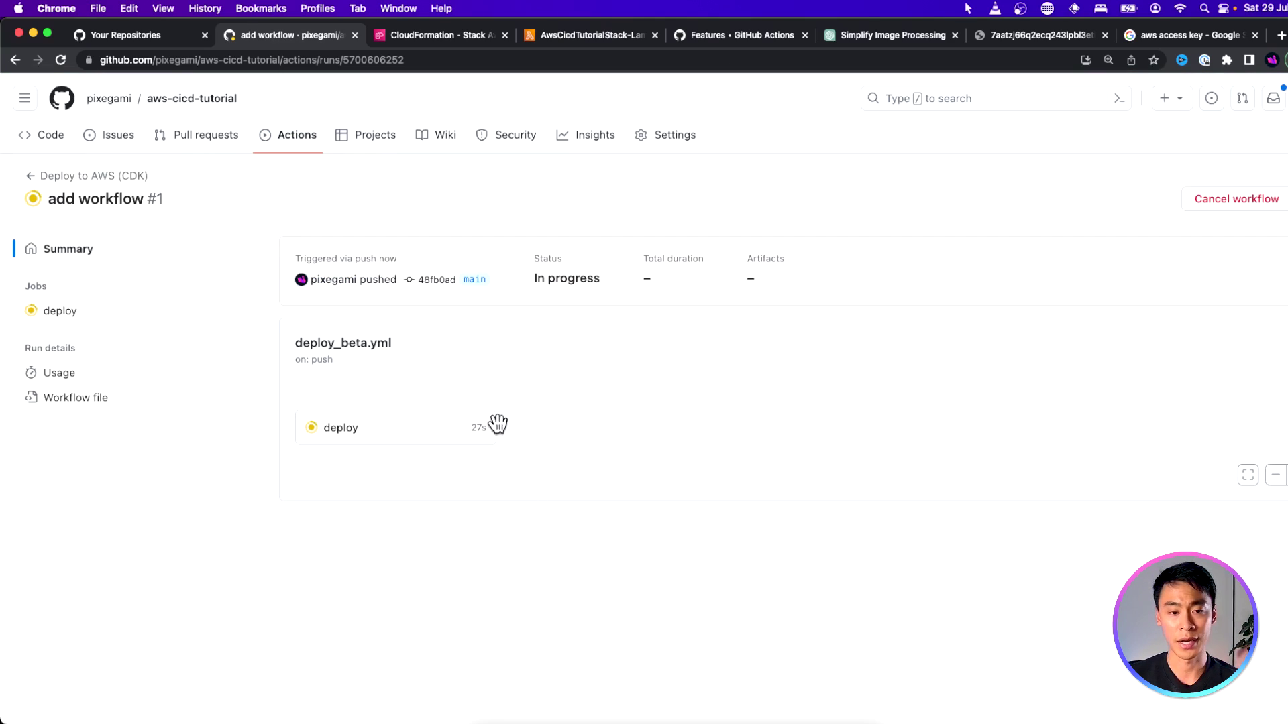
left_click(427, 435)
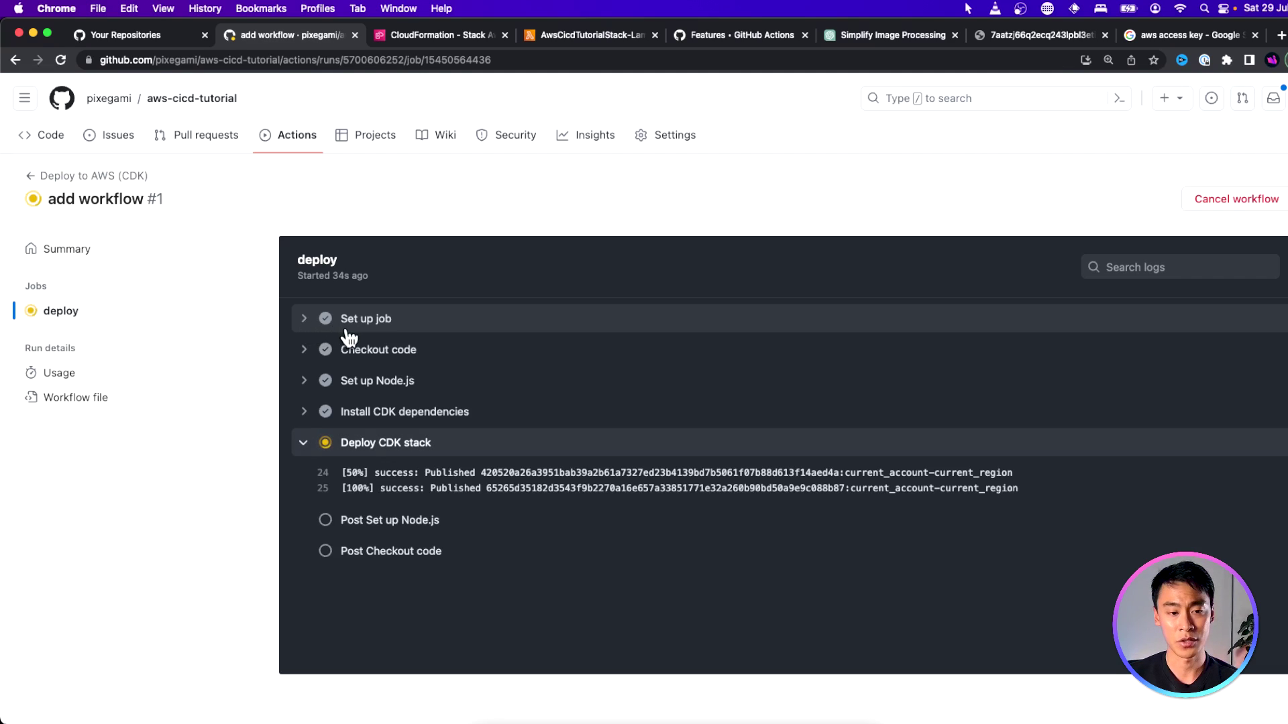
left_click(304, 412)
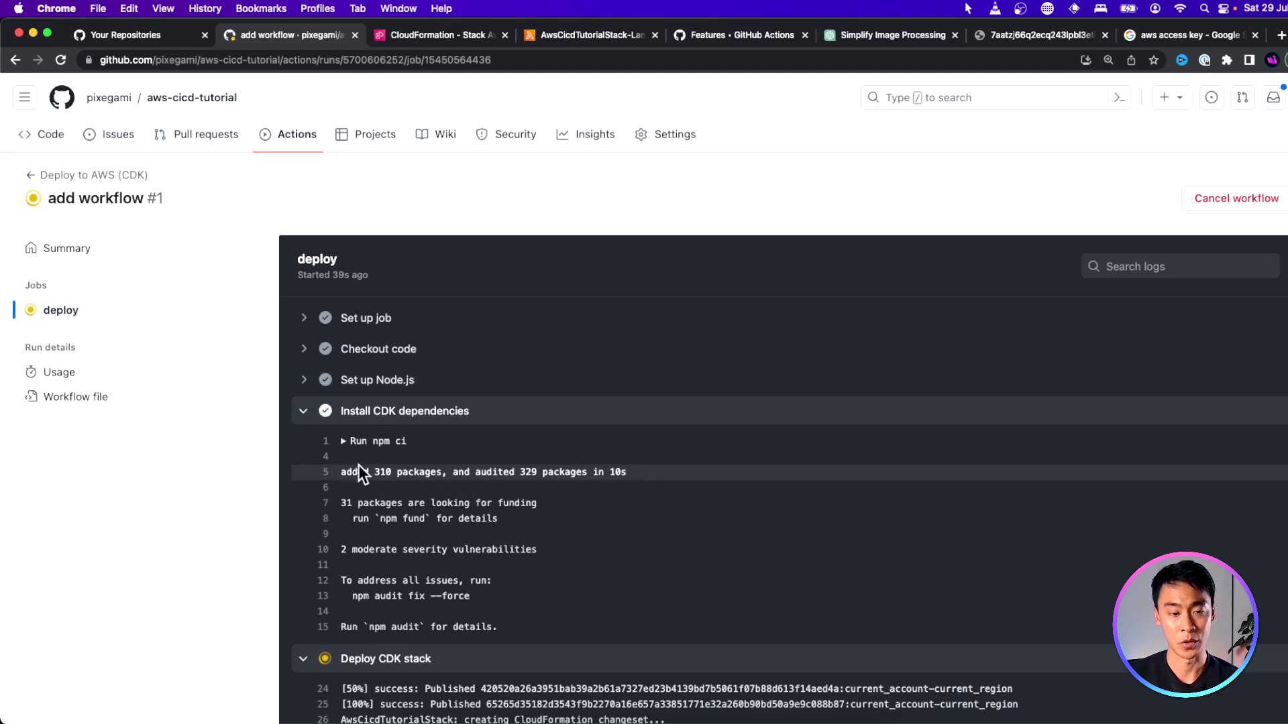
left_click(305, 412)
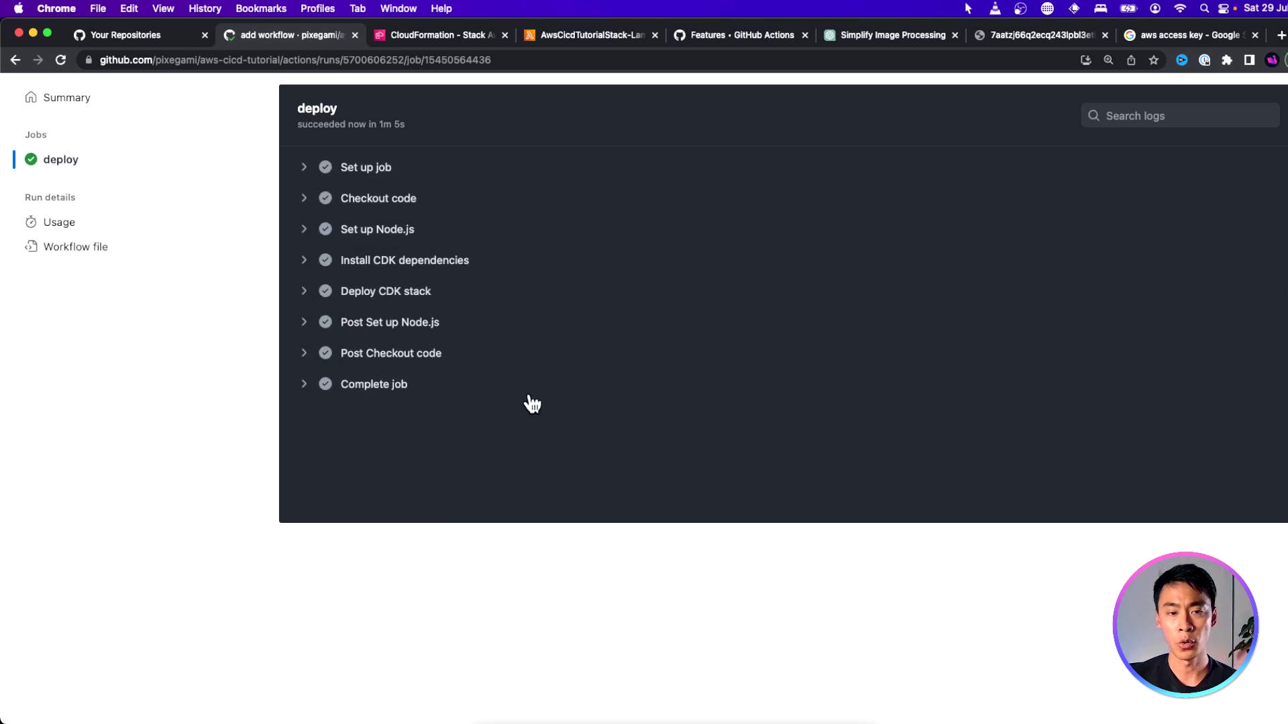
left_click(576, 39)
scroll(546, 346, "down", 5)
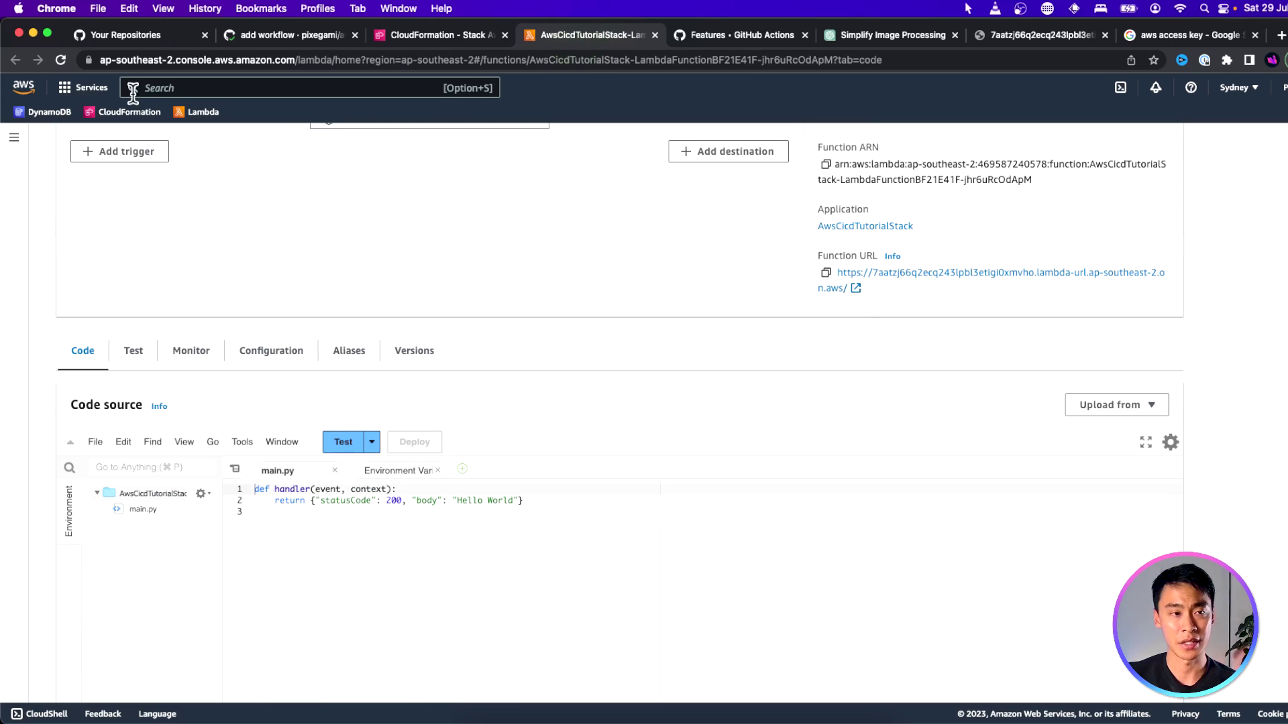
Reload the Lambda function page and confirm Code source shows the new response_body with version 1.0.0.
left_click(63, 61)
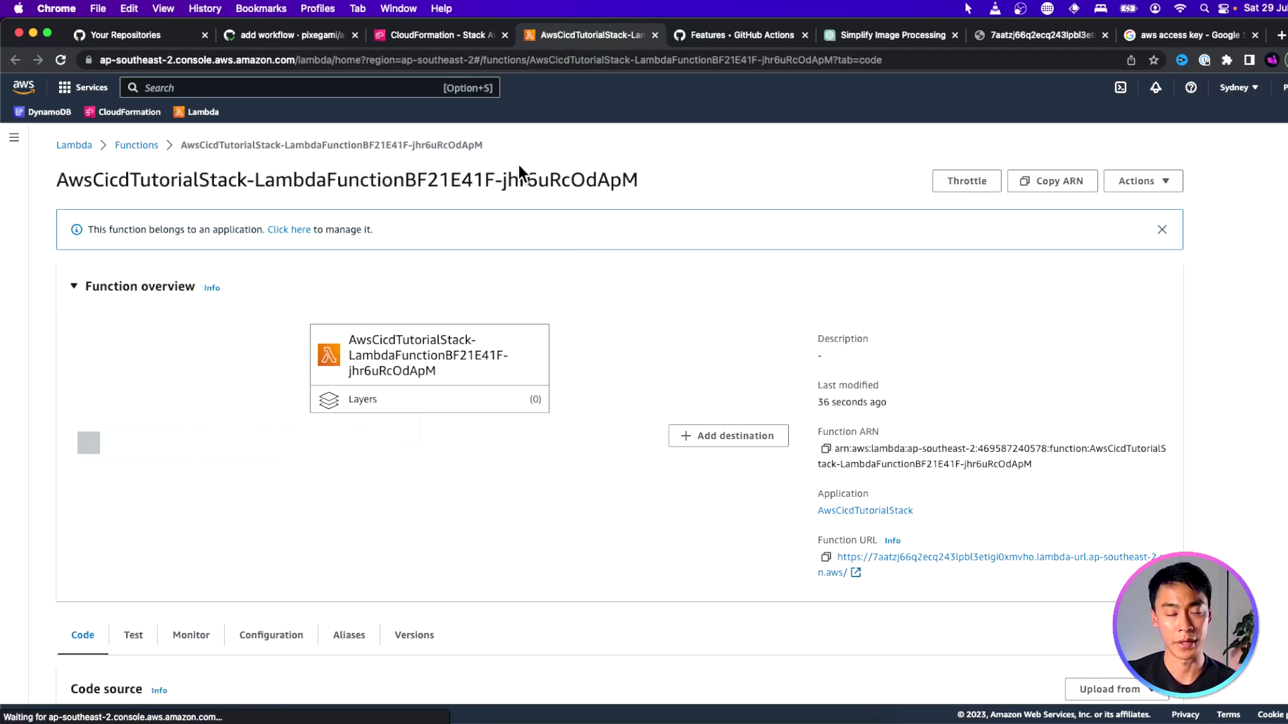
scroll(661, 289, "down", 5)
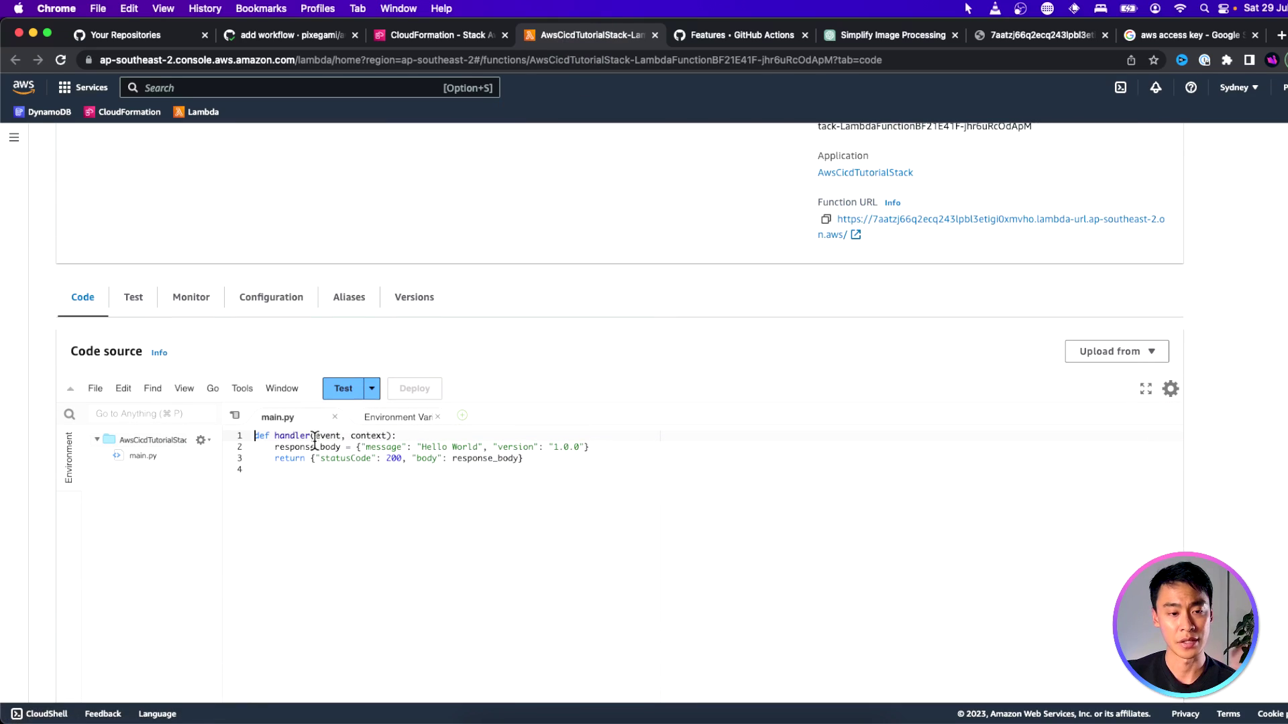
left_click_drag(312, 442, 577, 454)
left_click(503, 469)
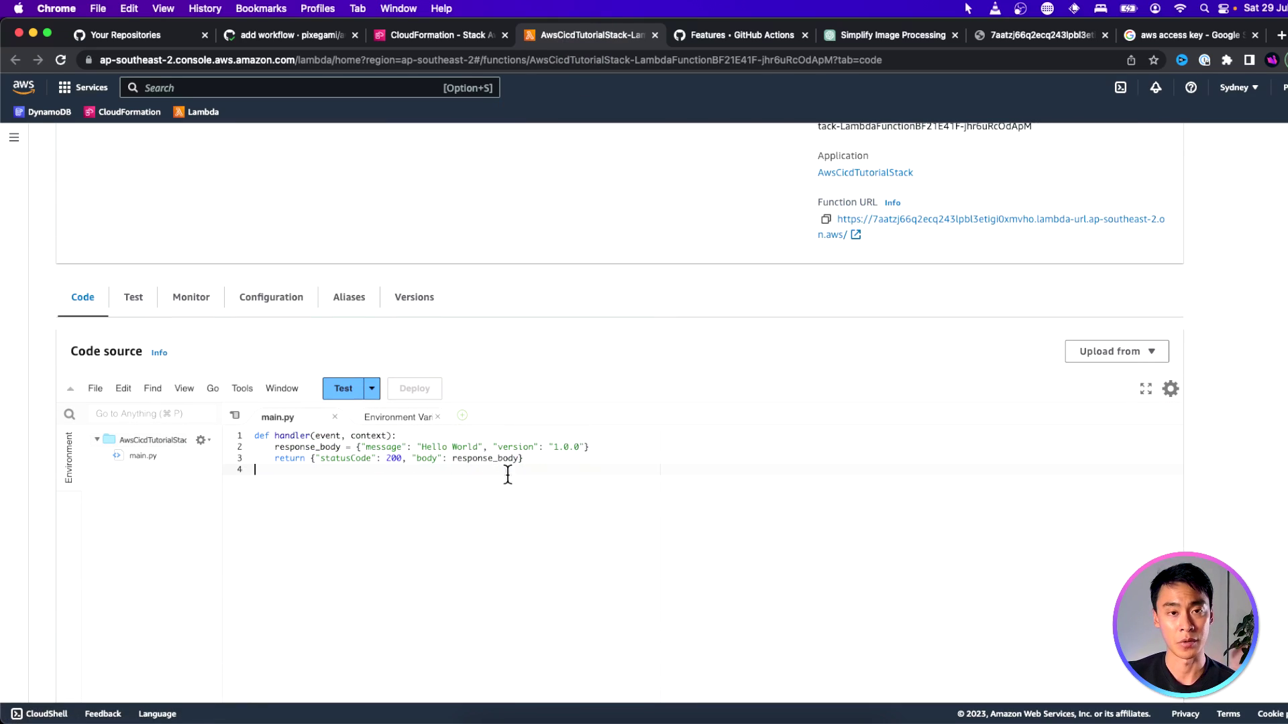
key("super+7")
Reload the function URL and confirm the JSON holds message Hello World and version 1.0.0.
left_click(494, 60)
left_click(542, 61)
key("Return")
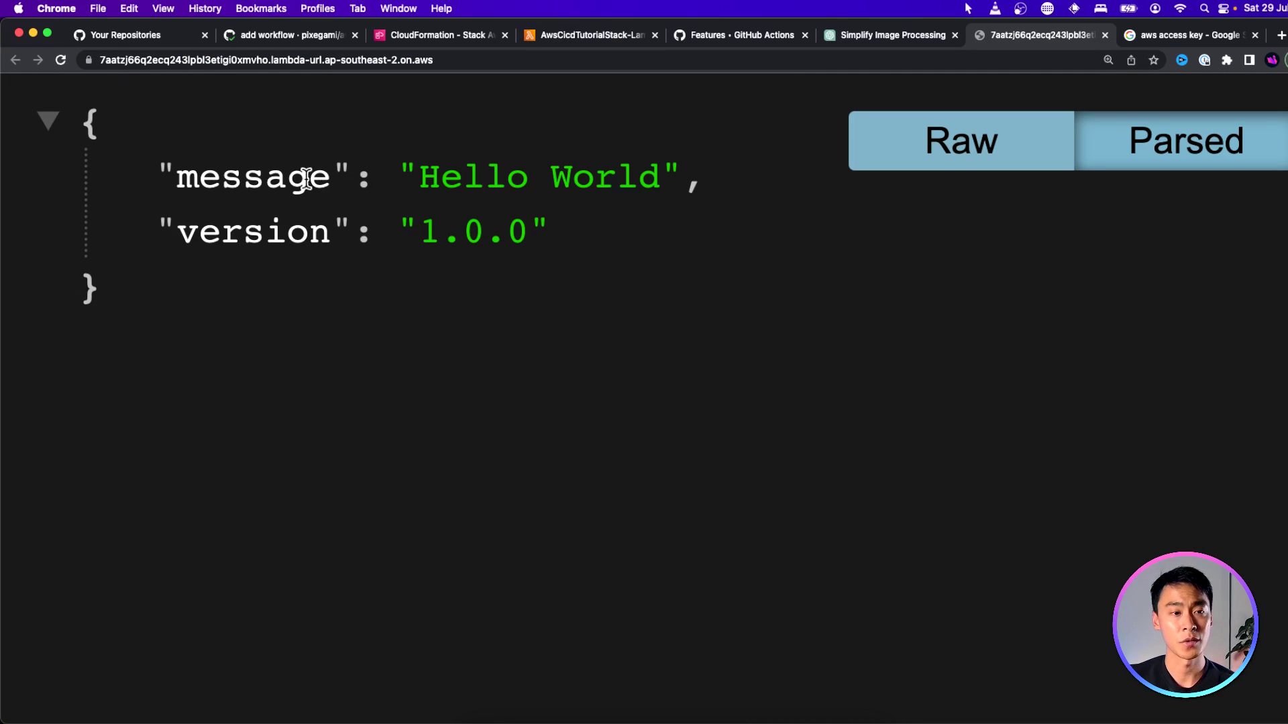
left_click_drag(164, 181, 517, 244)
left_click_drag(178, 223, 569, 234)
left_click(585, 297)
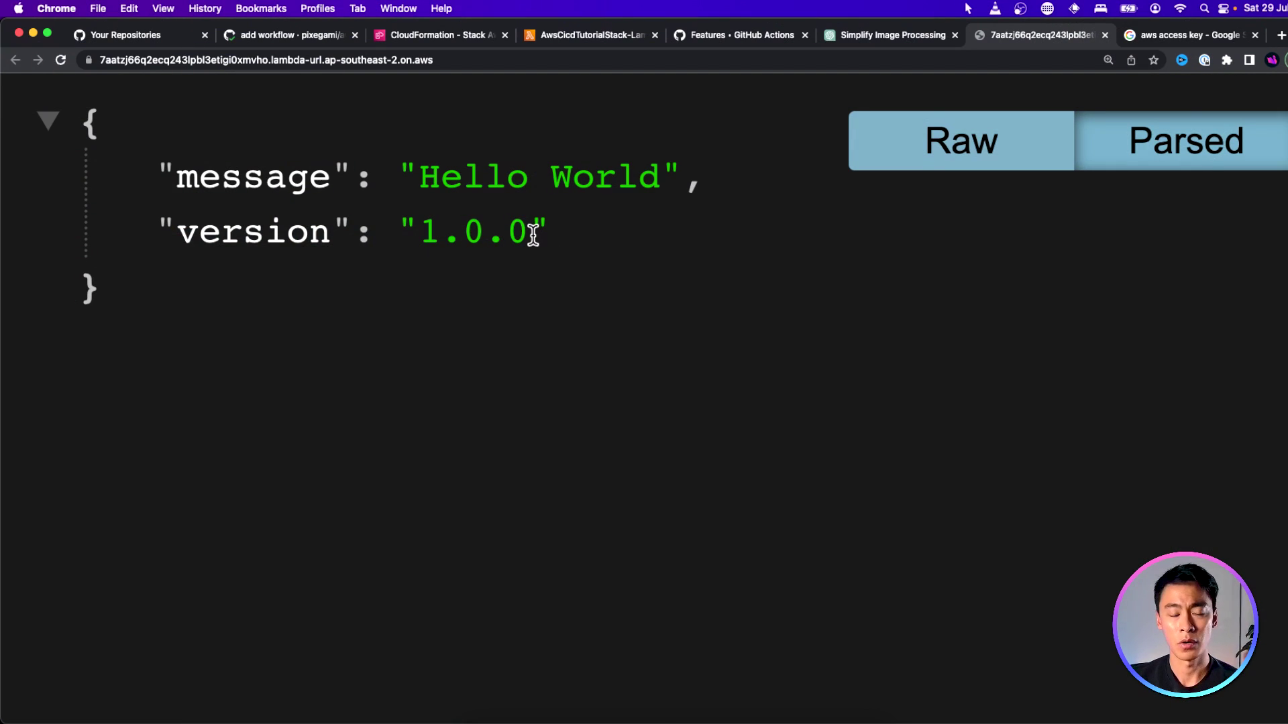
left_click_drag(540, 234, 432, 239)
left_click(544, 294)
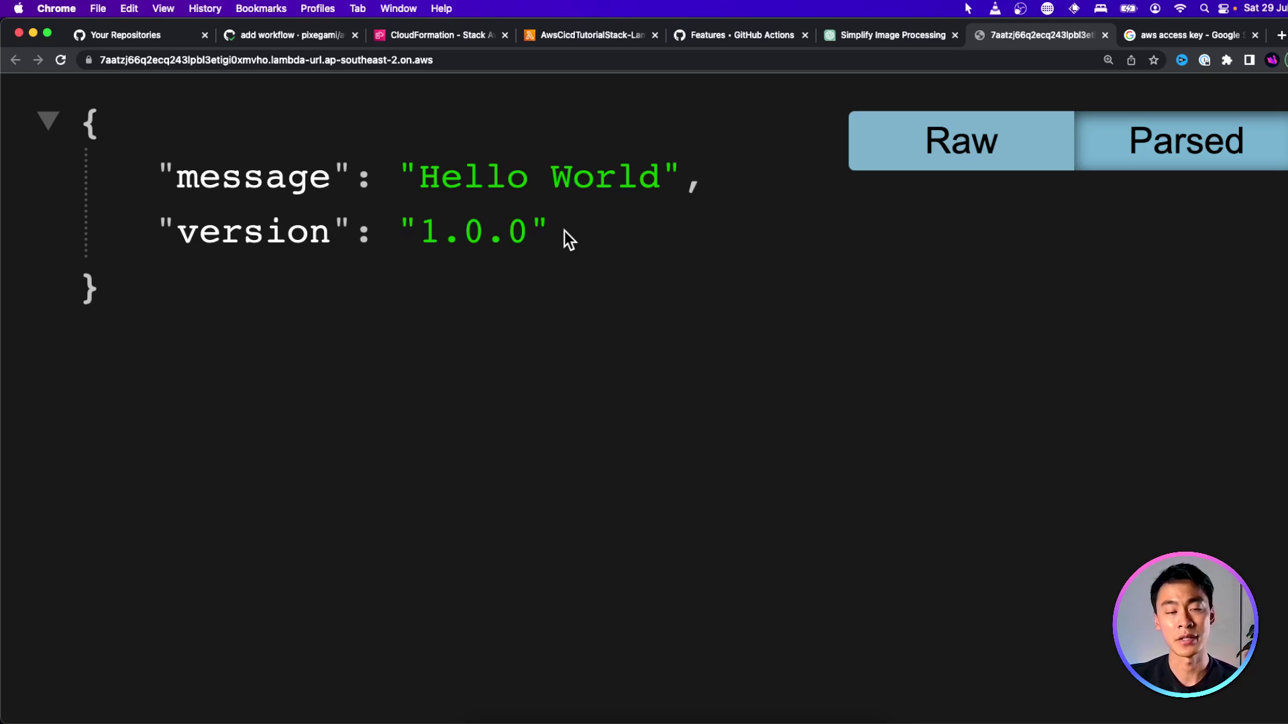
Point out the hardcoded version 1.0.0 in the response as the value to automate next.
left_click(526, 233)
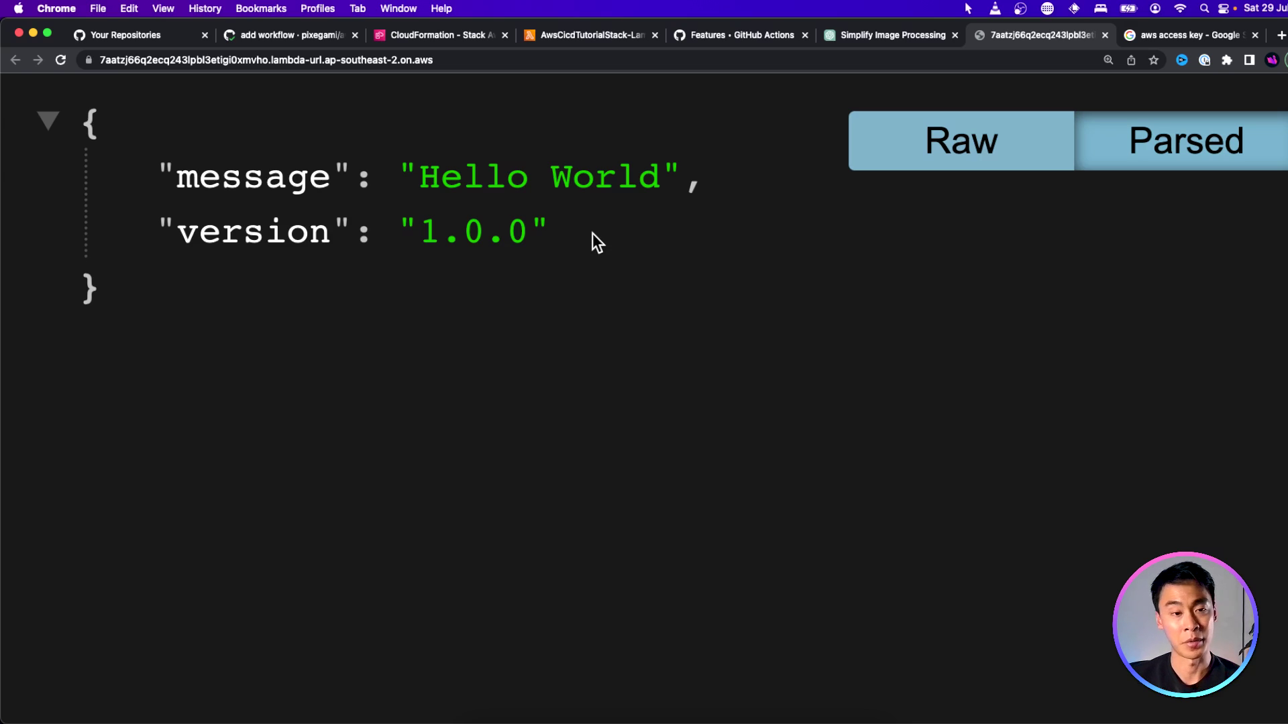
left_click_drag(543, 232, 325, 230)
left_click(474, 289)
left_click_drag(474, 288, 198, 179)
left_click(628, 241)
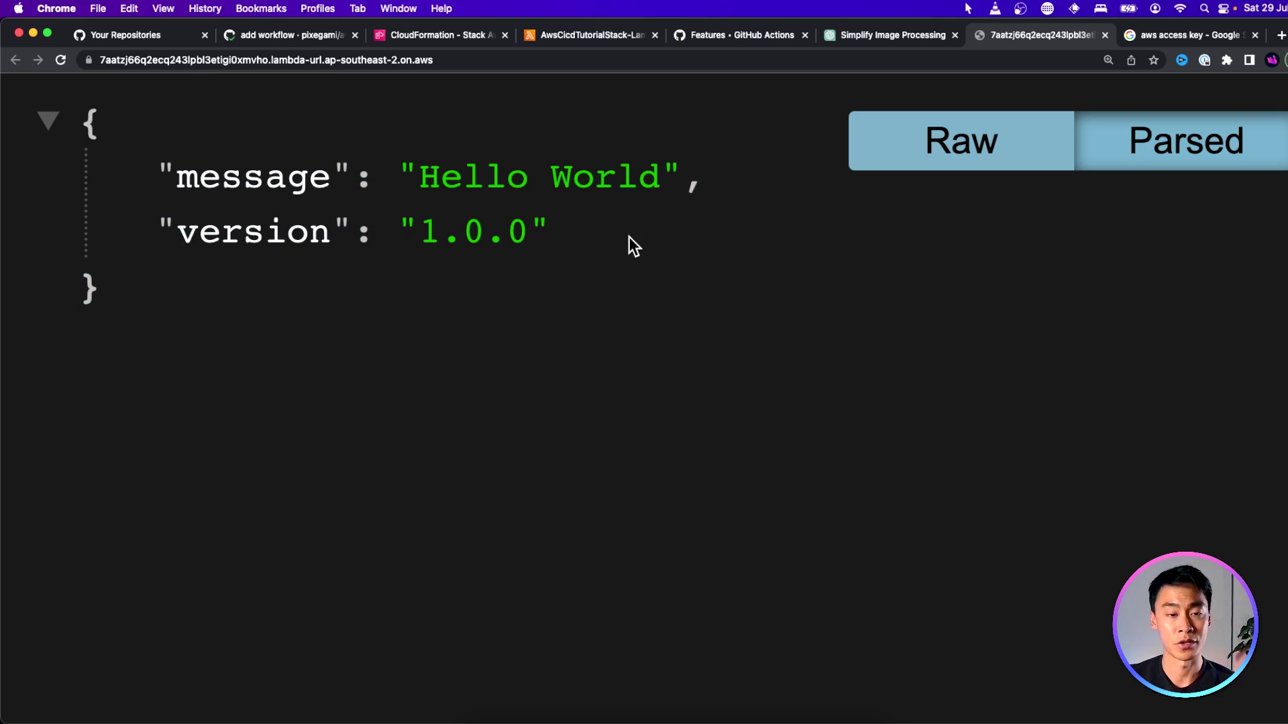
left_click(134, 328)
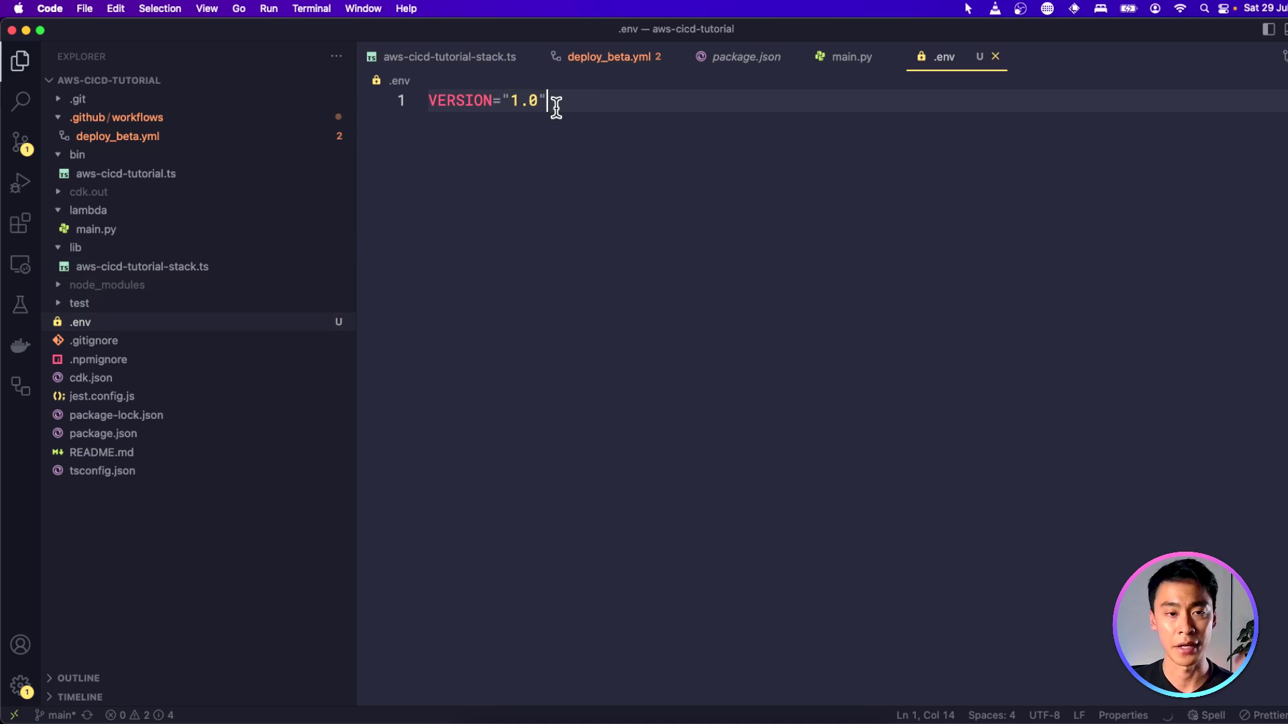
Check .env holds VERSION="1.0" and install dotenv from the terminal.
left_click_drag(552, 101, 395, 104)
left_click(624, 115)
left_click(793, 337)
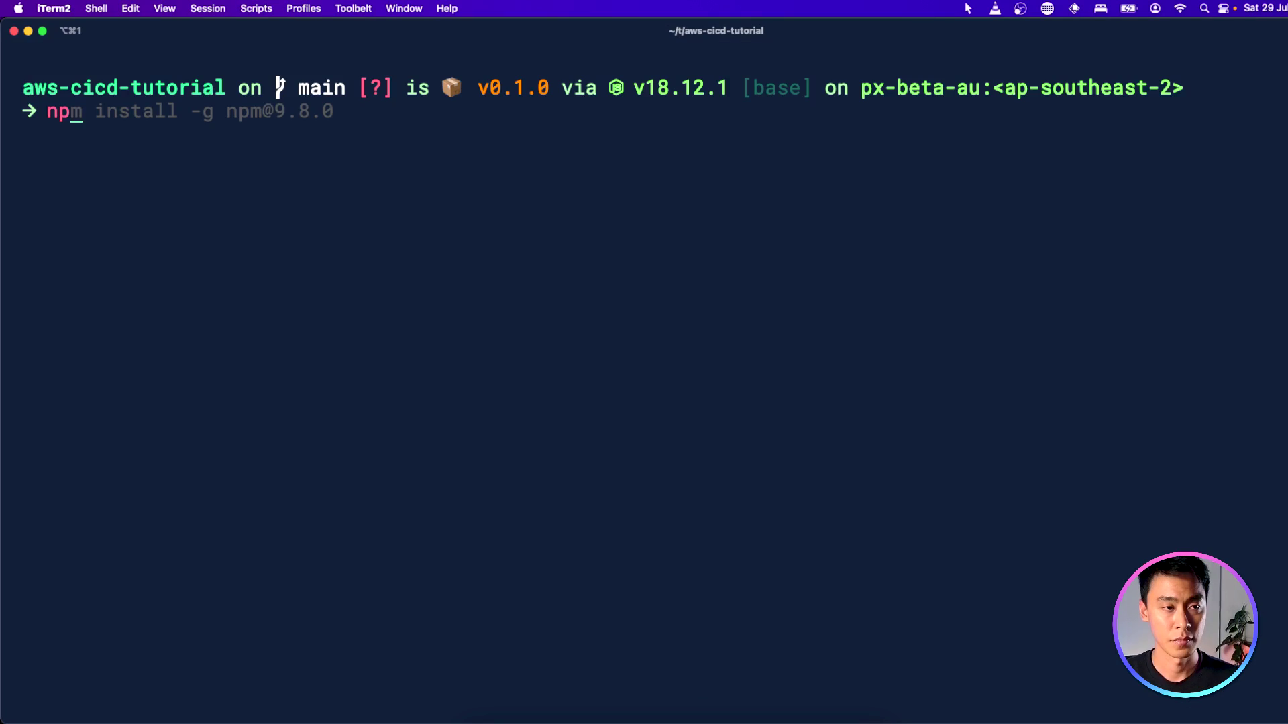
type("install dotenv")
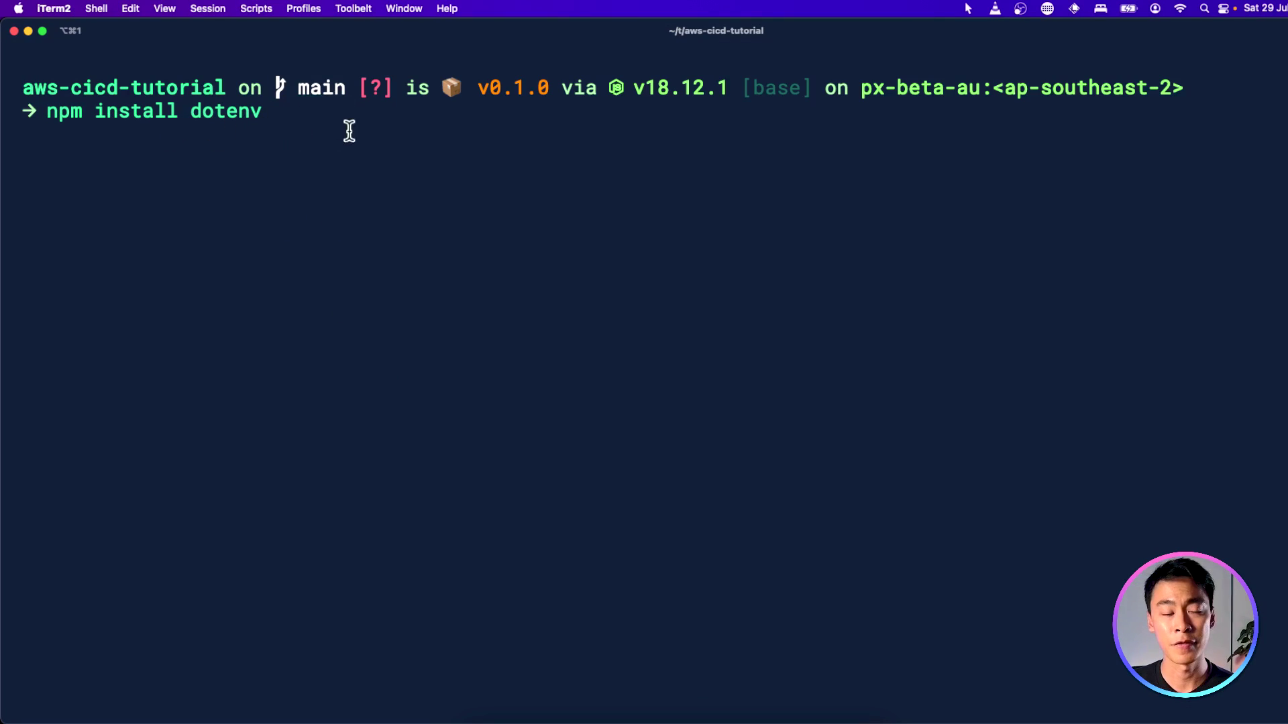
key("Return")
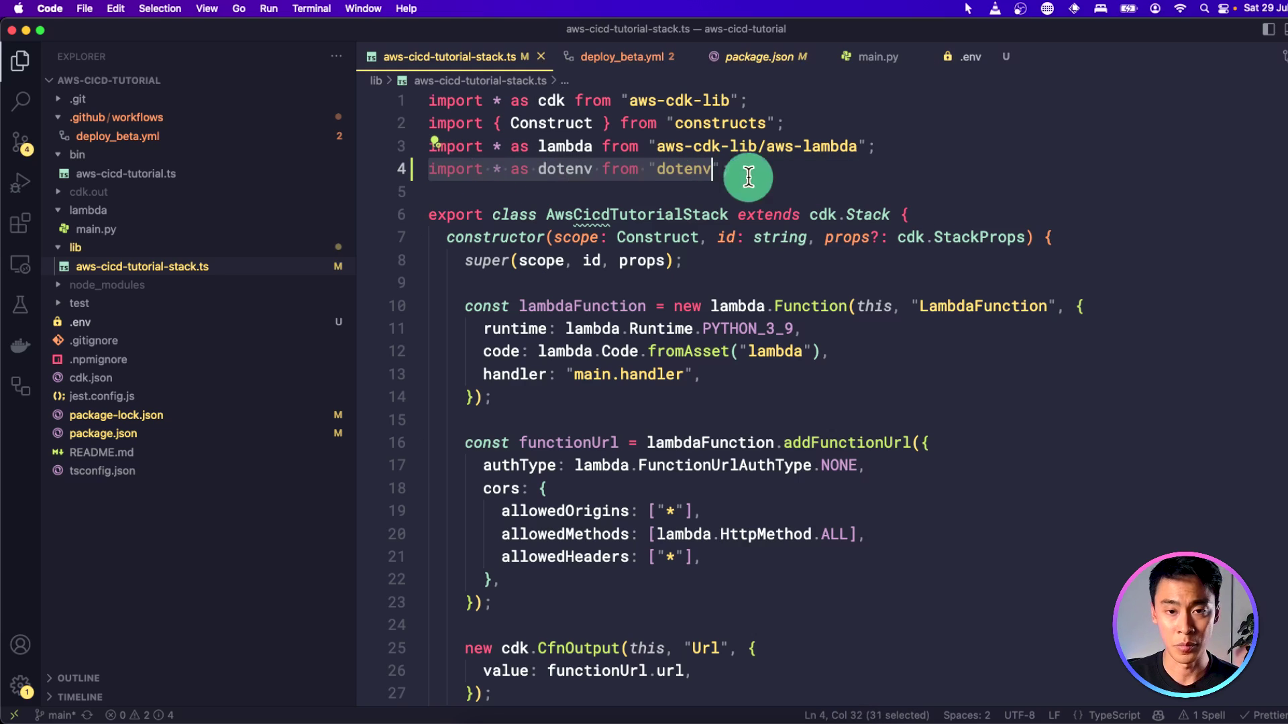
Load dotenv in the stack and pass environment VERSION: process.env.VERSION || "0.0" to the Lambda.
left_click(800, 283)
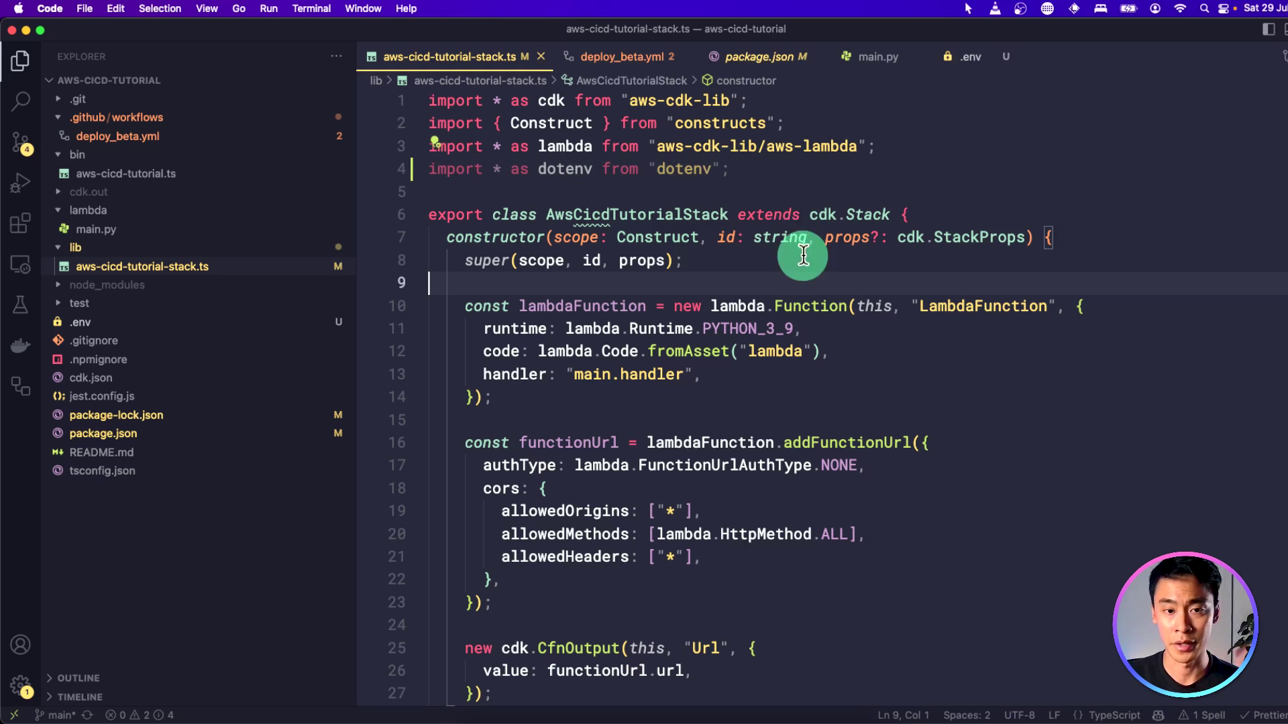
left_click(1039, 254)
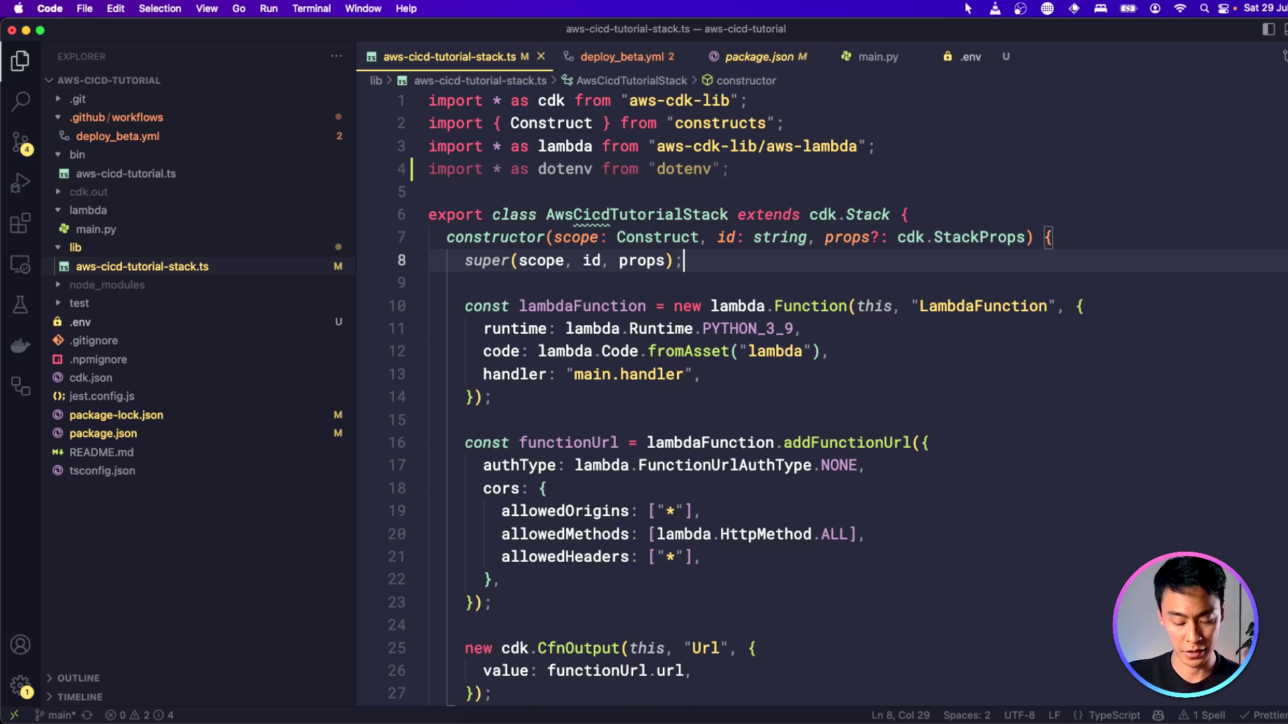
key("Return")
type("// Load the environment .env file.")
key("Return")
type("dotenv.config();")
scroll(666, 324, "down", 2)
left_click(733, 352)
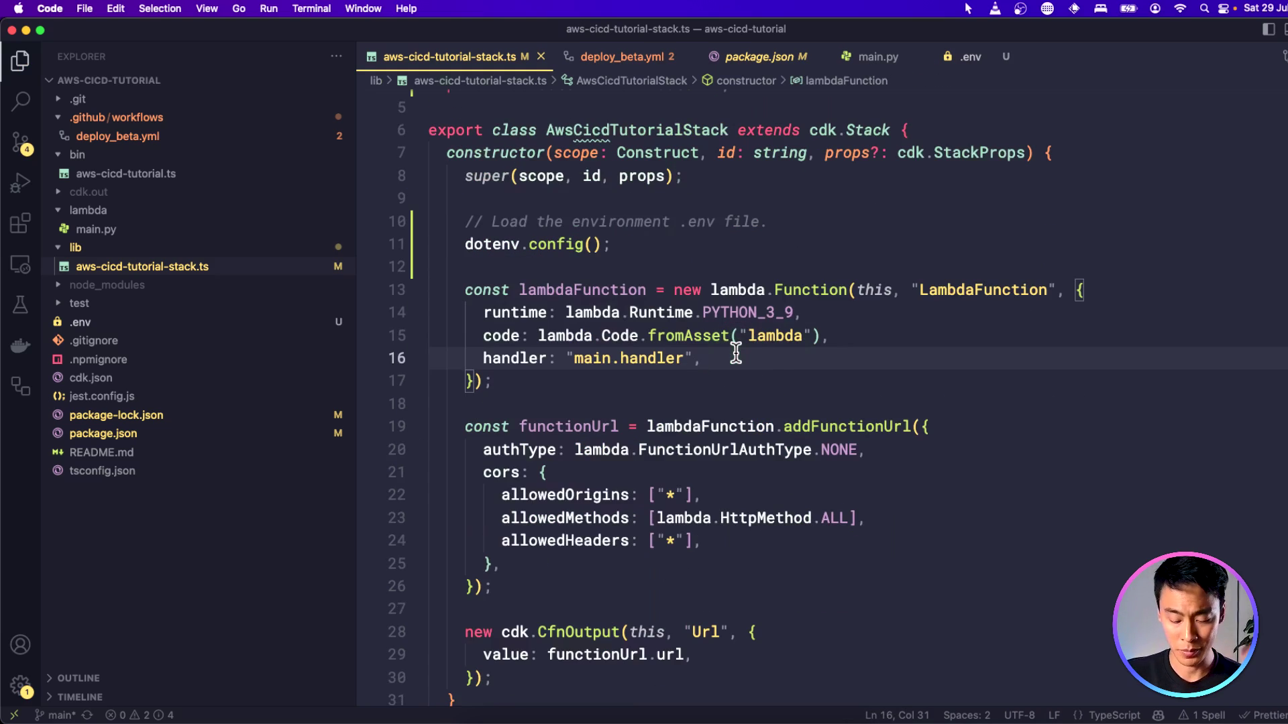
key("Return")
type("environment: {")
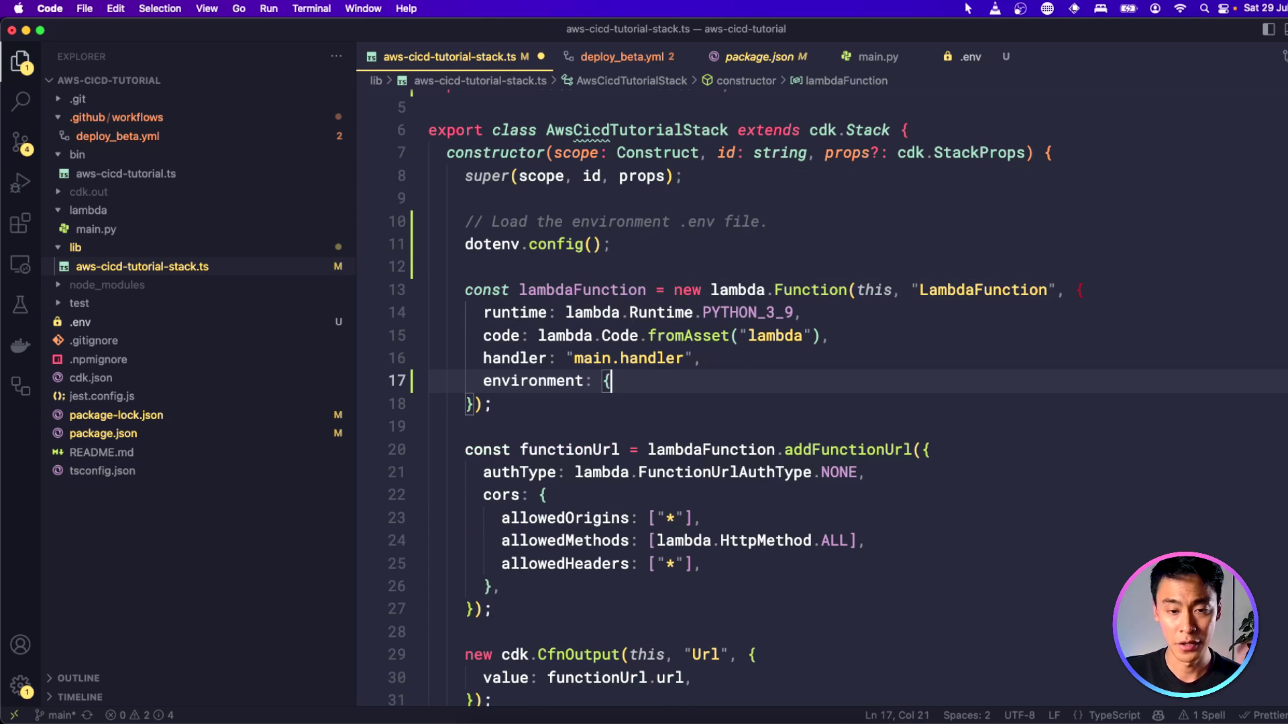
key("Return")
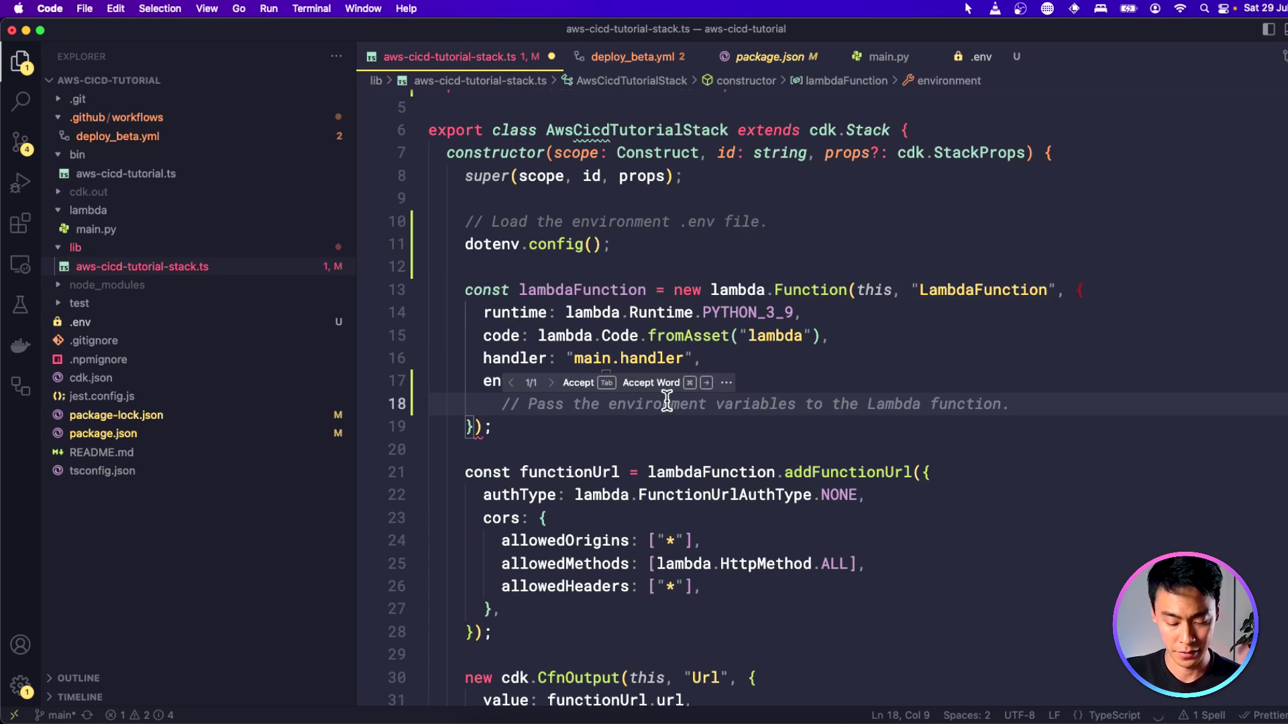
type("VERSION")
key("Tab")
double_click(533, 404)
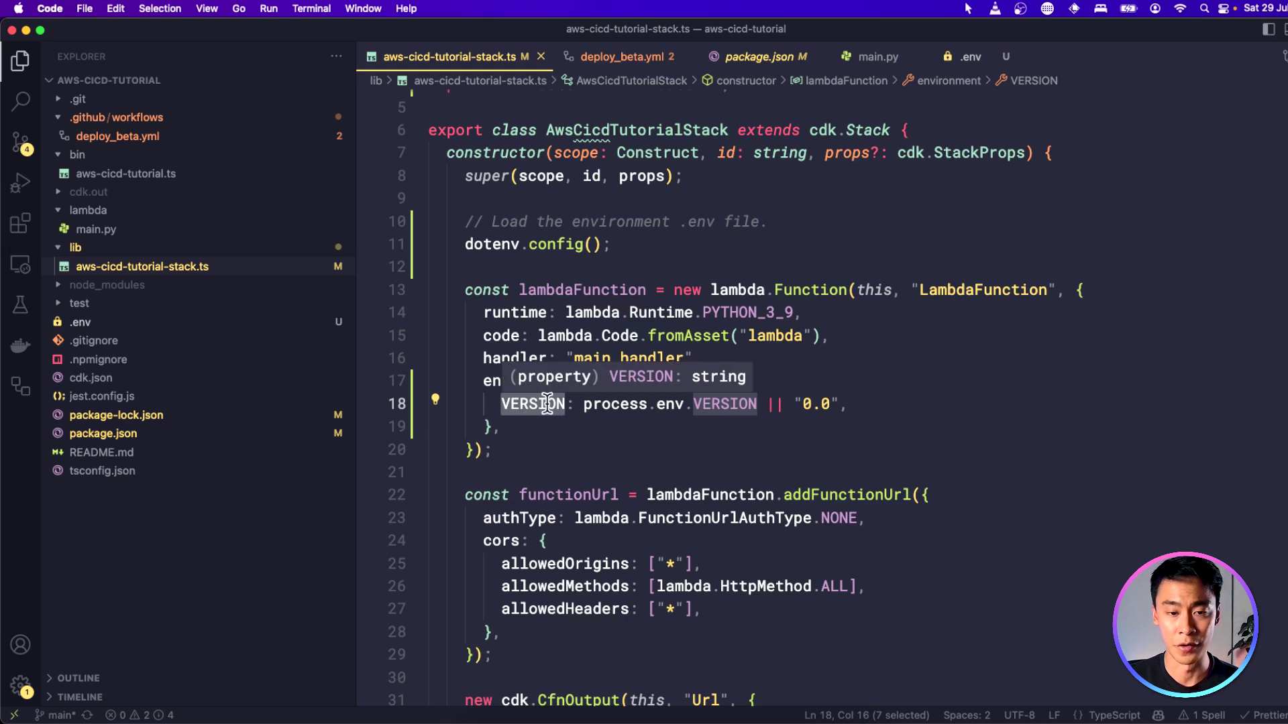
Add import os and version = os.environ.get("VERSION", "0.0") to main.py.
left_click(876, 56)
key("Up")
key("Up")
key("Up")
key("End")
key("Return")
type("version = os.environ.get(\"VERSION\", \"1.0.0")
key("ctrl+Home")
type("import os")
key("Return")
key("Return")
left_click(851, 169)
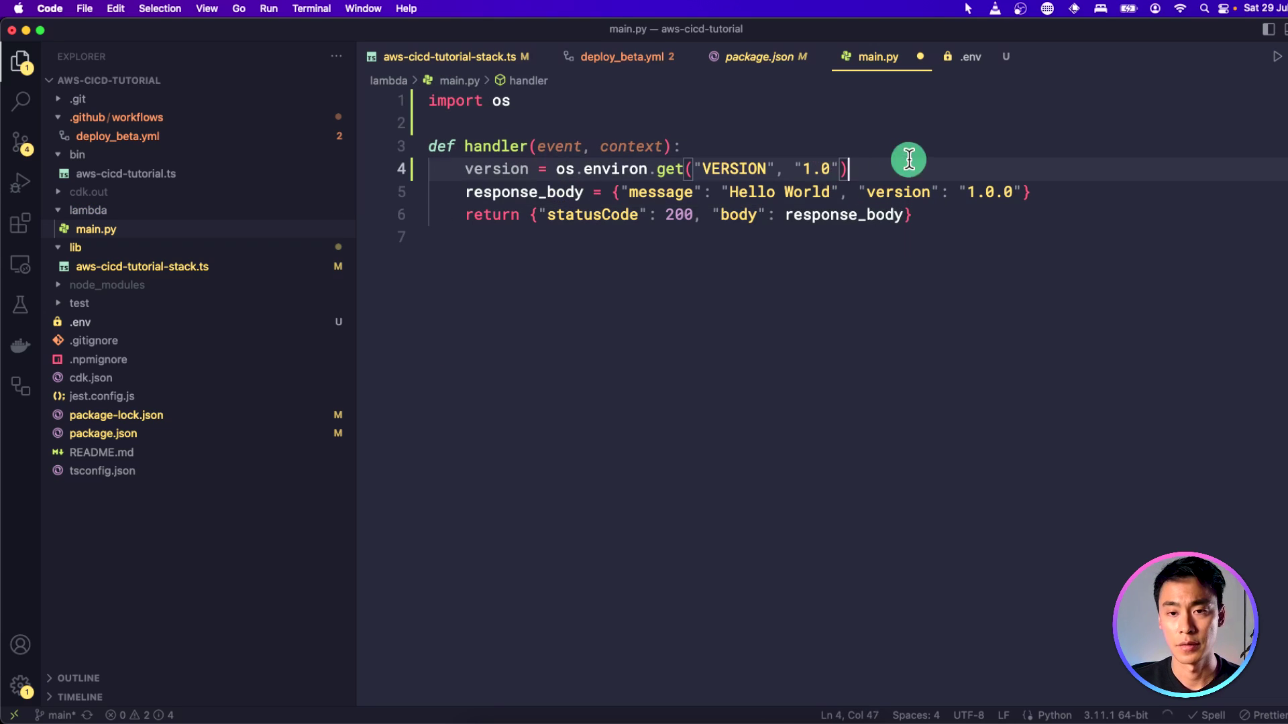
key("Left")
key("Left")
key("Left")
key("BackSpace")
key("BackSpace")
Replace the hardcoded "1.0.0" in the response with version and save.
left_click(992, 192)
key("ctrl+shift+super+Right")
key("ctrl+shift+super+Right")
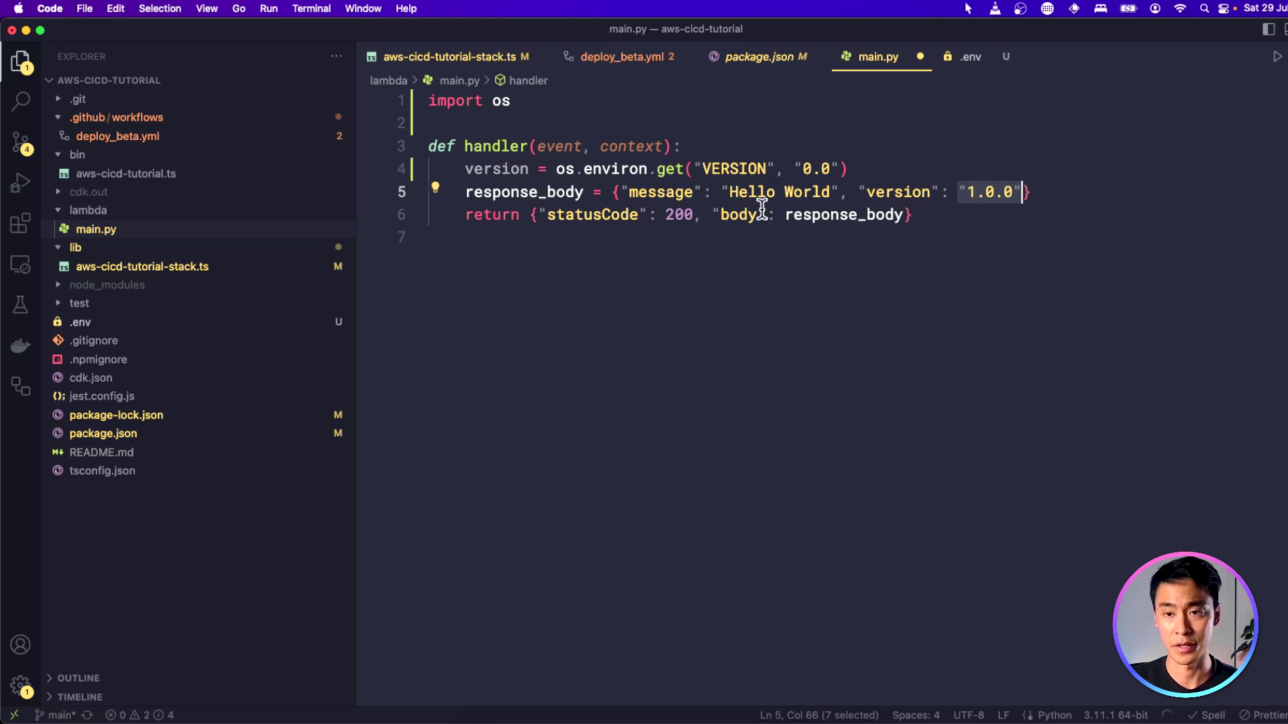
type("version")
key("super+s")
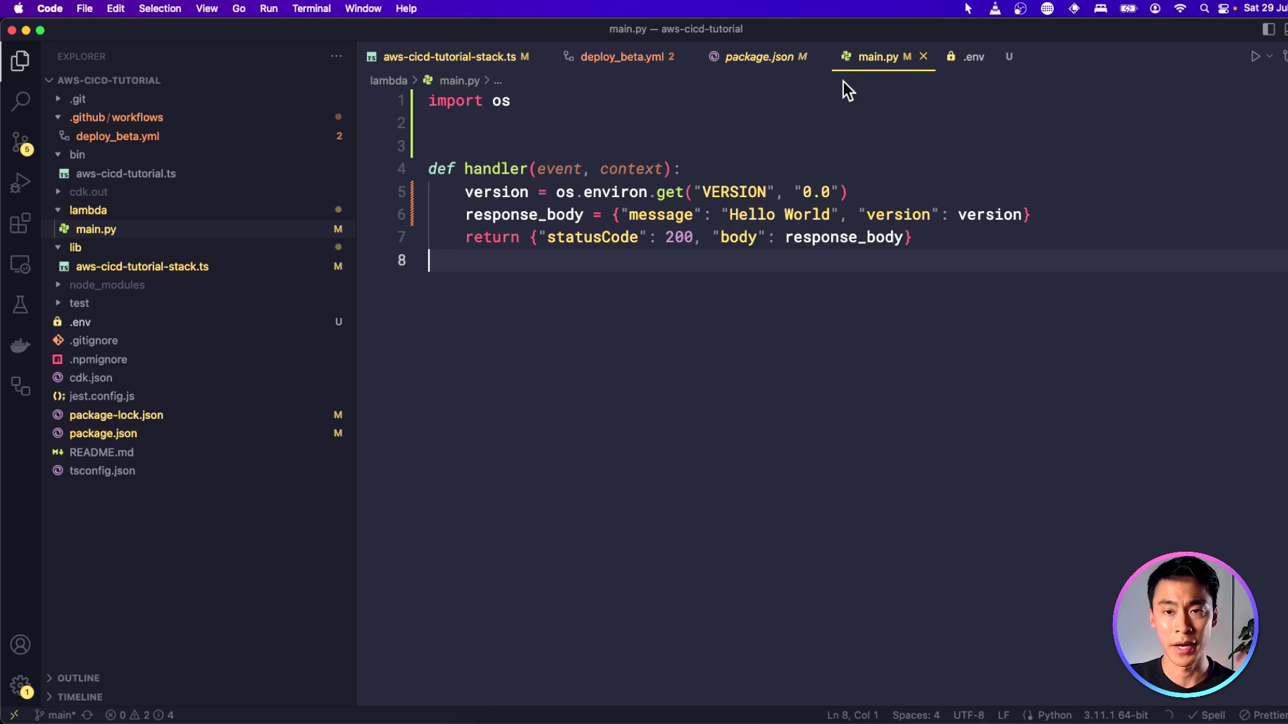
Create a pre-commit file under .git/hooks for the version-bump script.
left_click(966, 57)
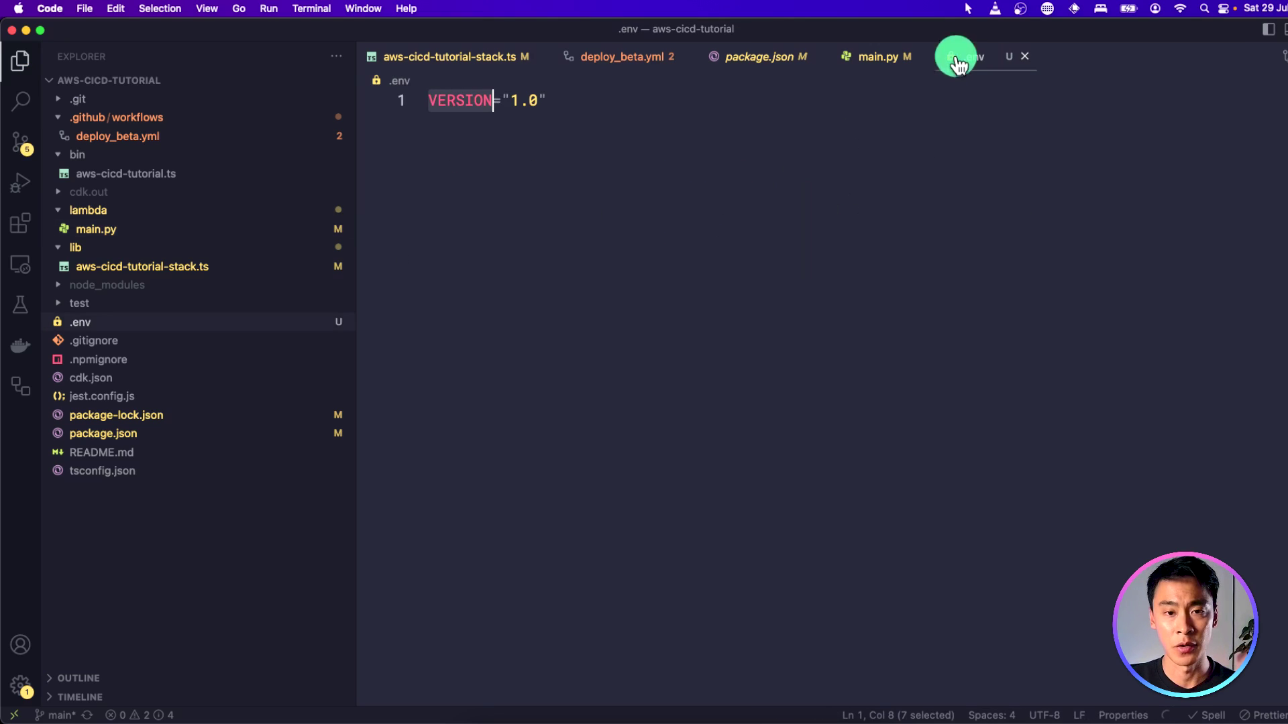
left_click(114, 105)
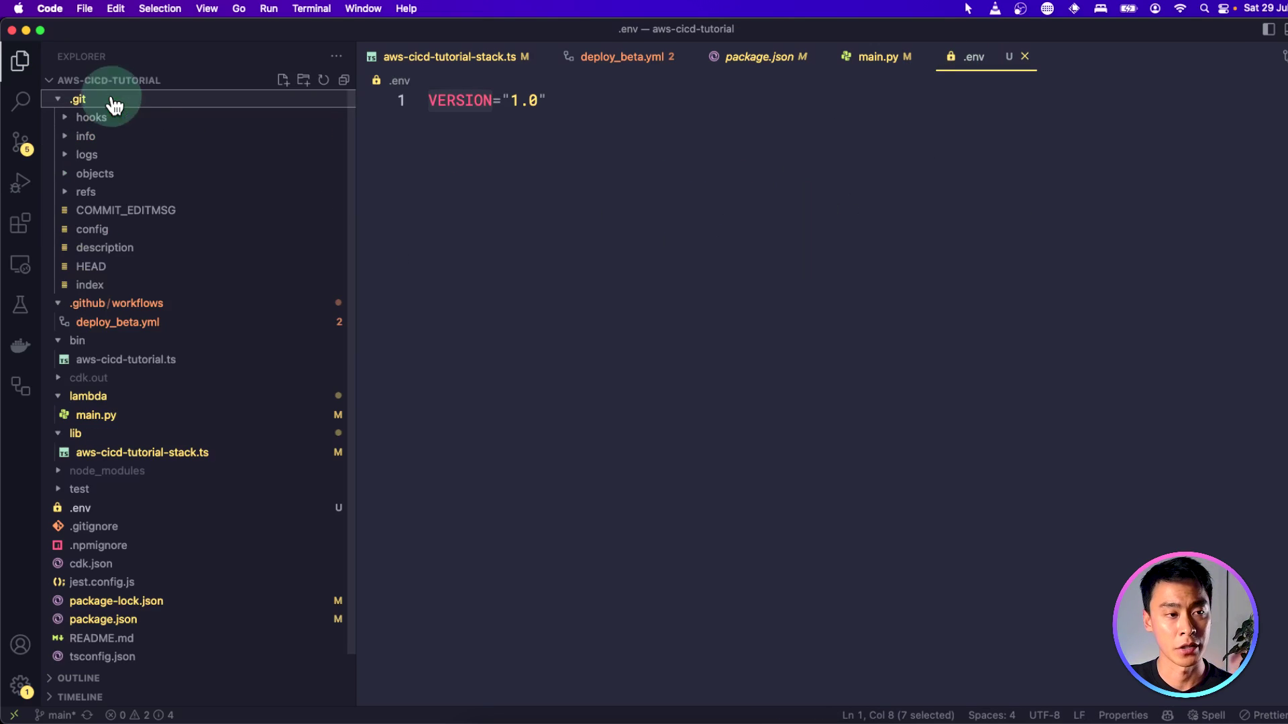
left_click(73, 118)
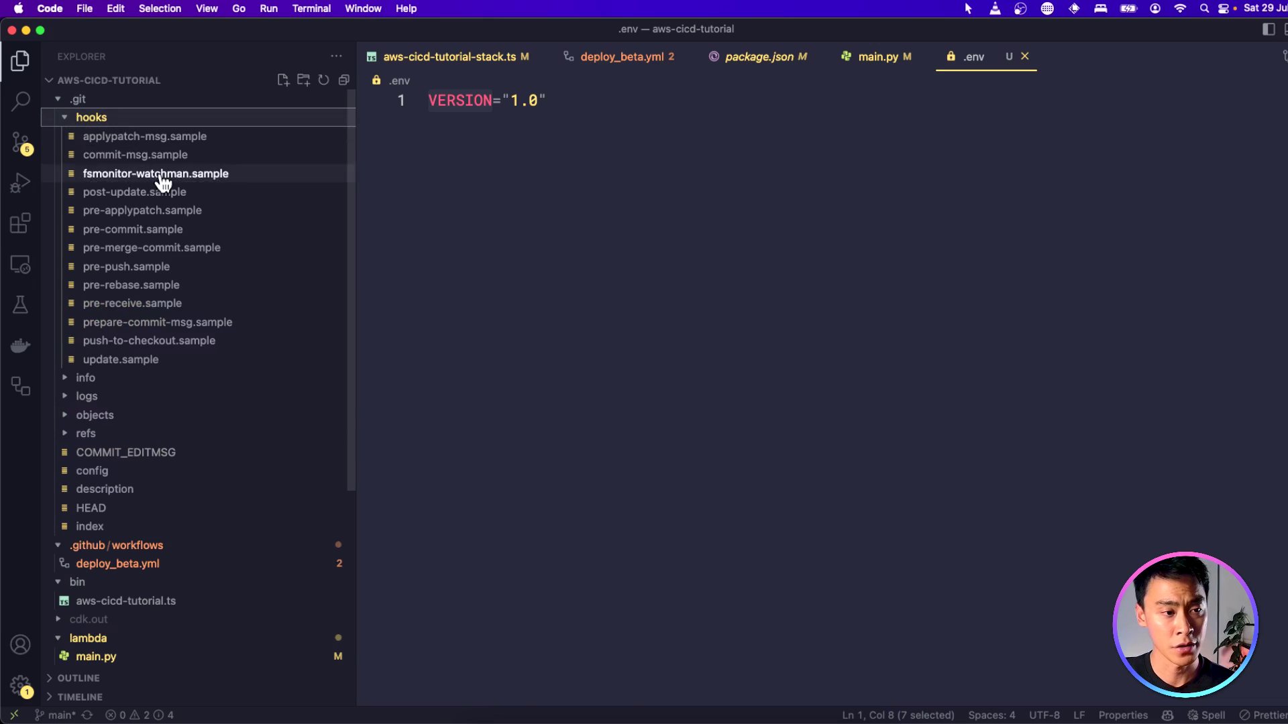
left_click(152, 230)
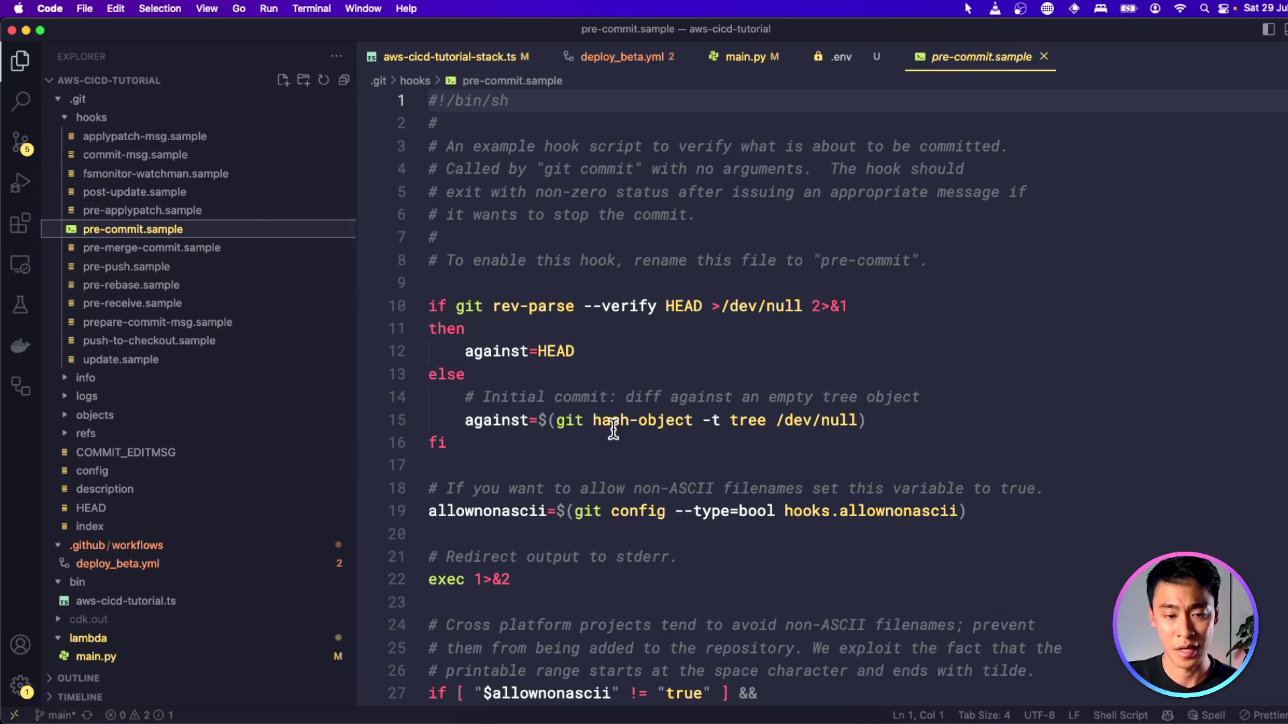
scroll(612, 433, "down", 4)
scroll(614, 442, "down", 3)
scroll(618, 440, "down", 2)
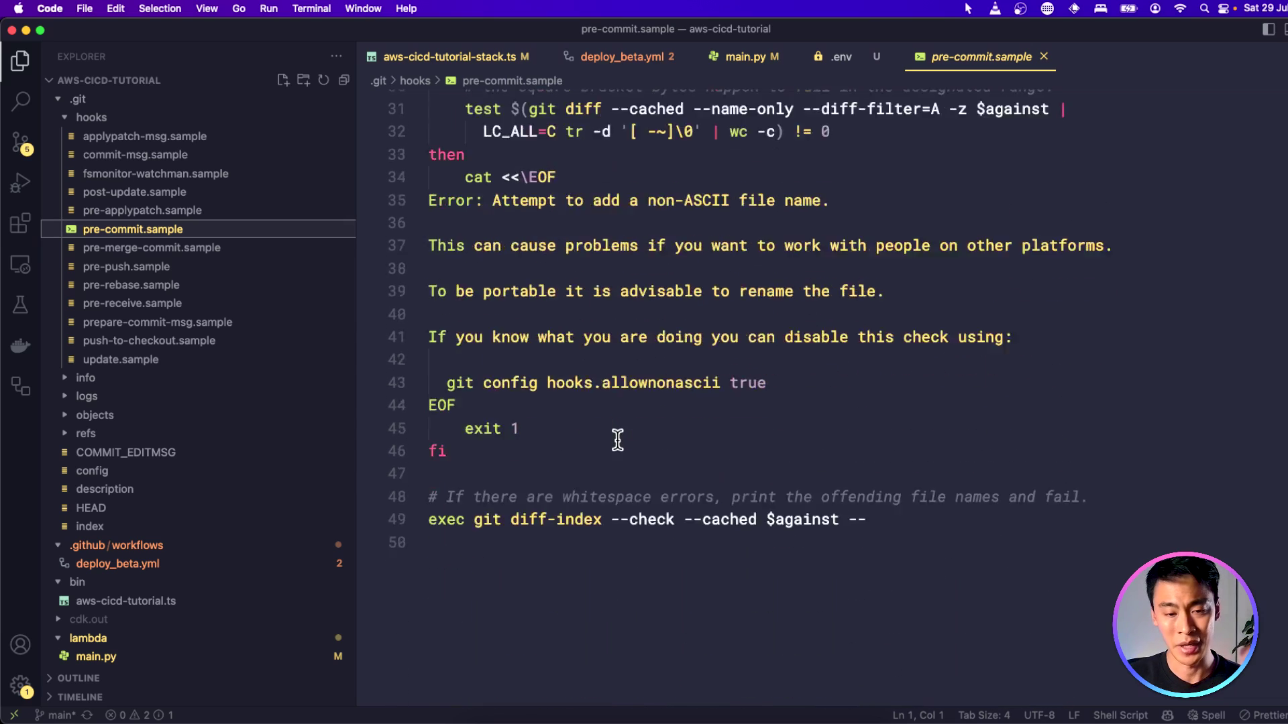
scroll(617, 440, "up", 10)
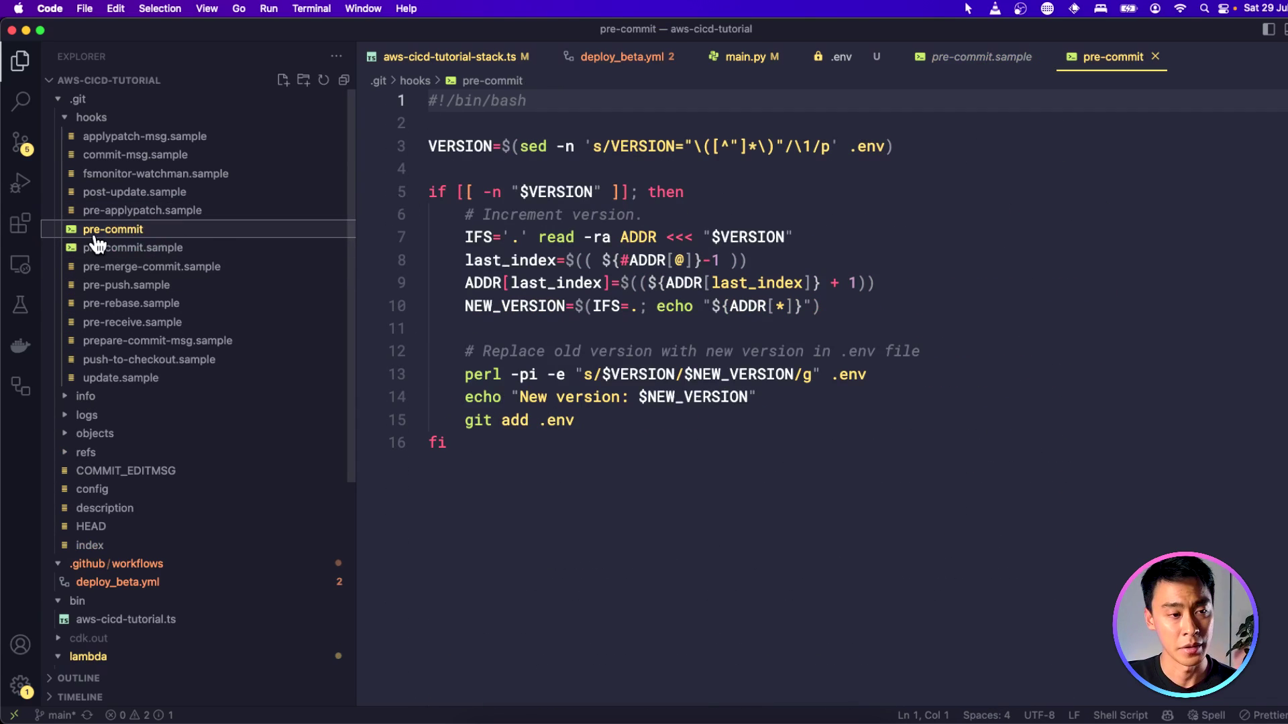
Walk through the bash hook: read VERSION from .env, bump the minor digit, and git add .env.
left_click(656, 191)
left_click(629, 100)
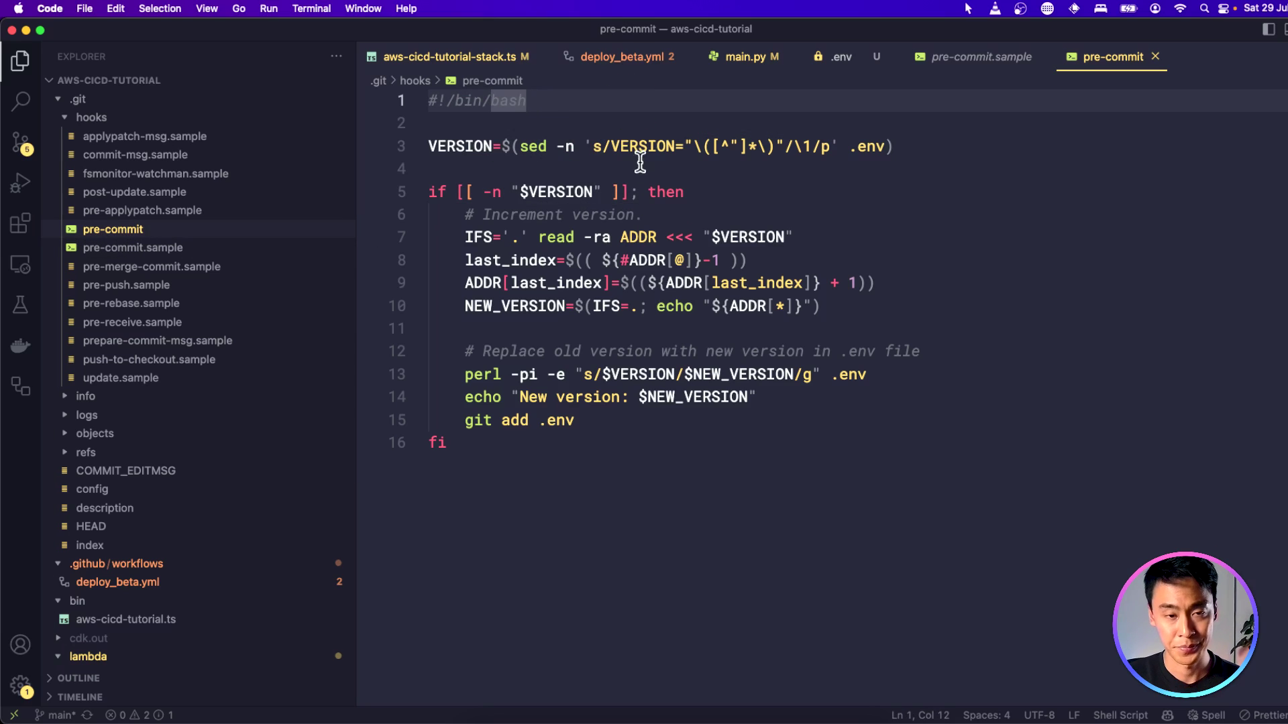
left_click_drag(893, 145, 376, 158)
left_click(702, 259)
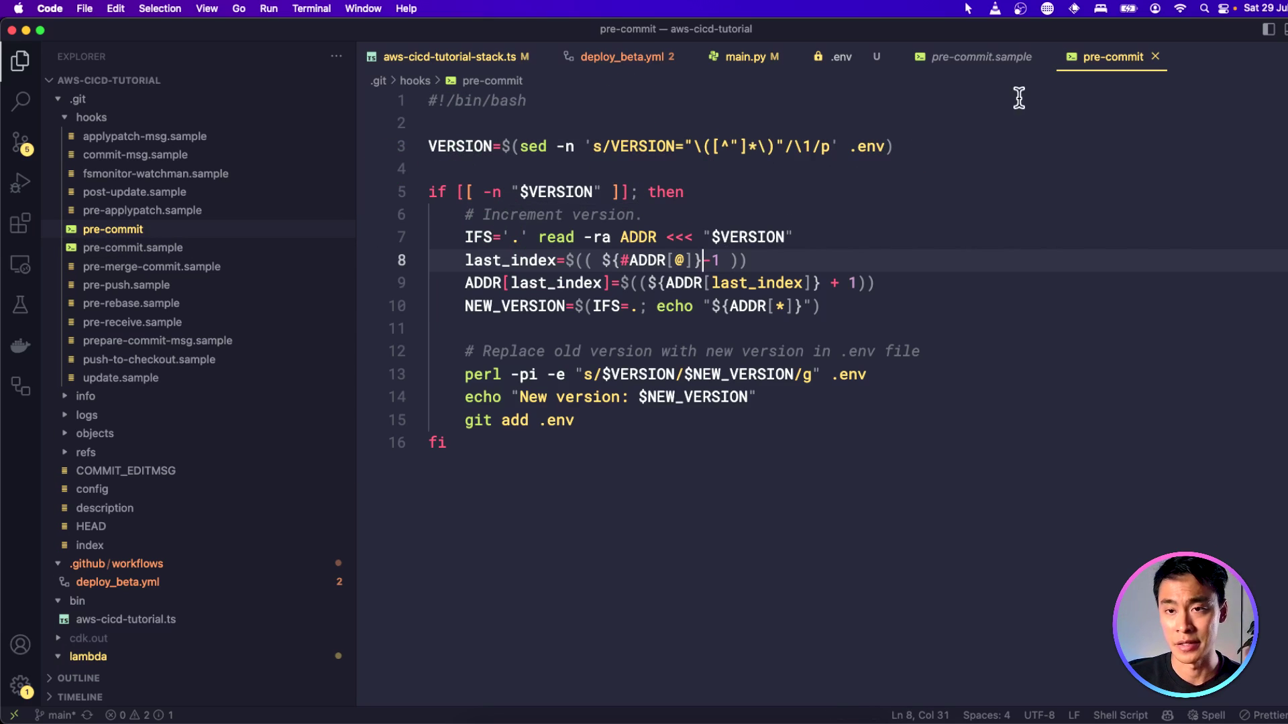
left_click(825, 65)
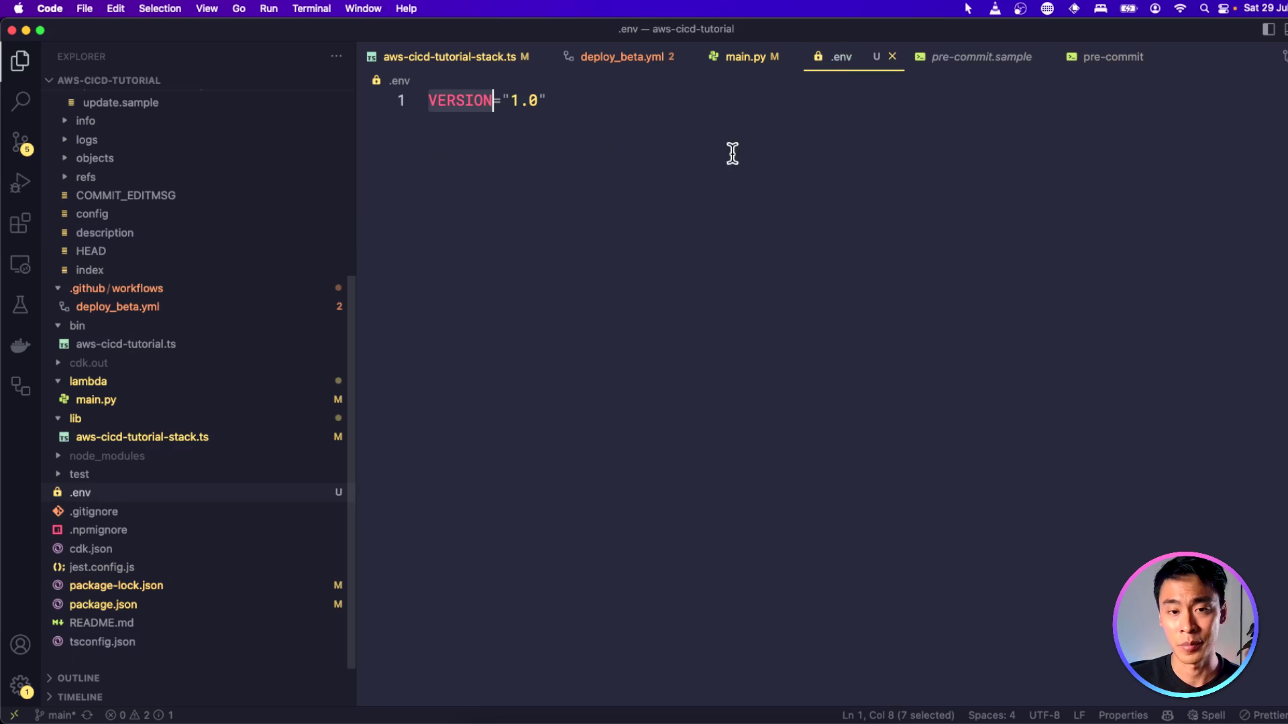
double_click(534, 101)
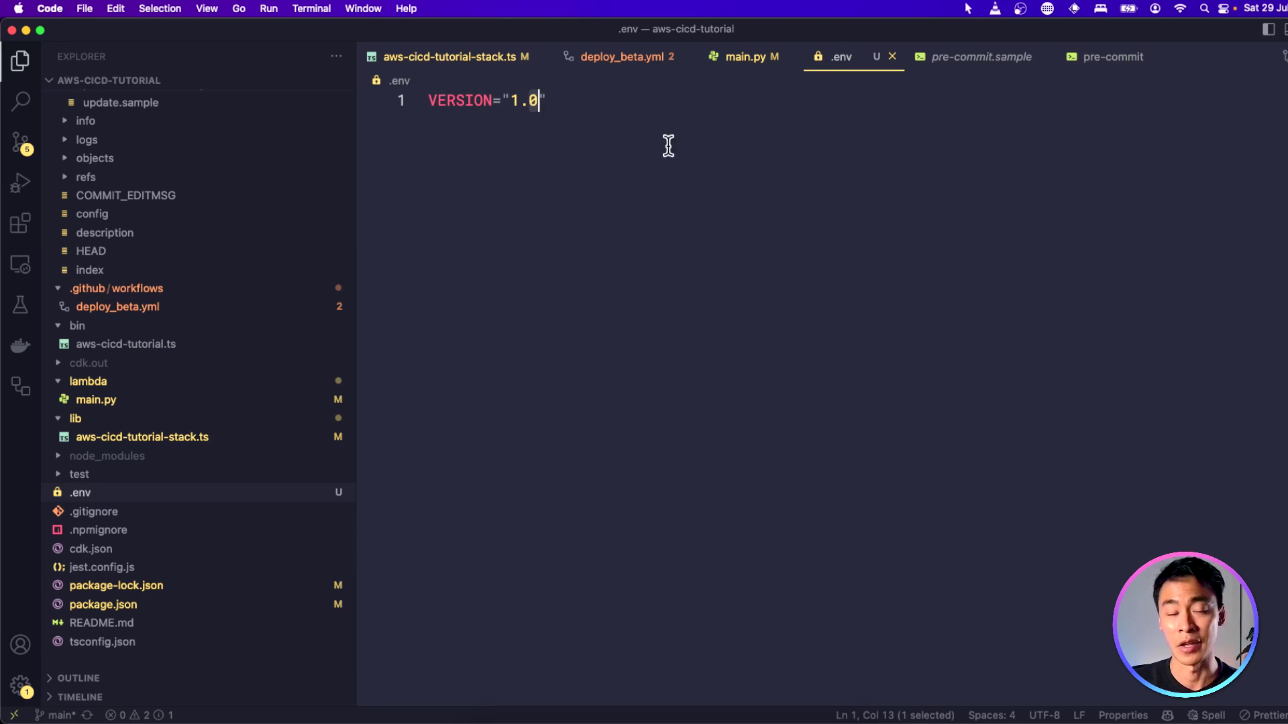
left_click(1127, 56)
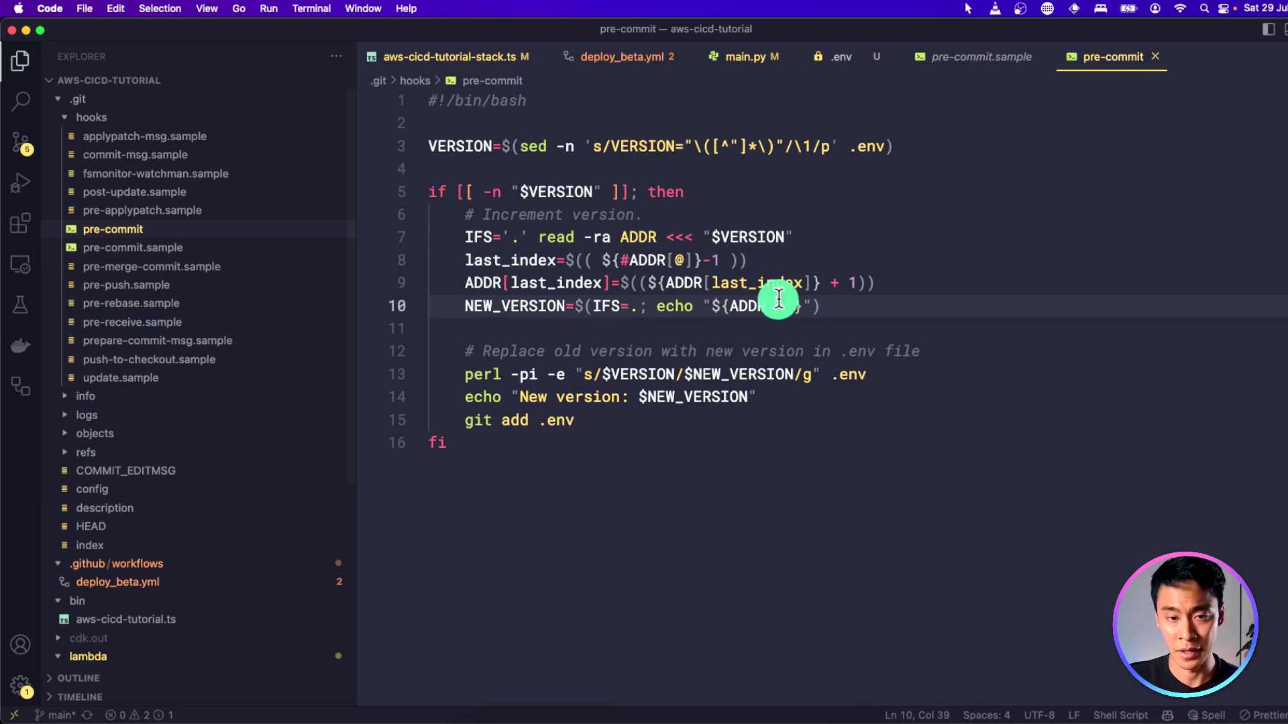
left_click_drag(696, 447, 433, 191)
left_click(644, 436)
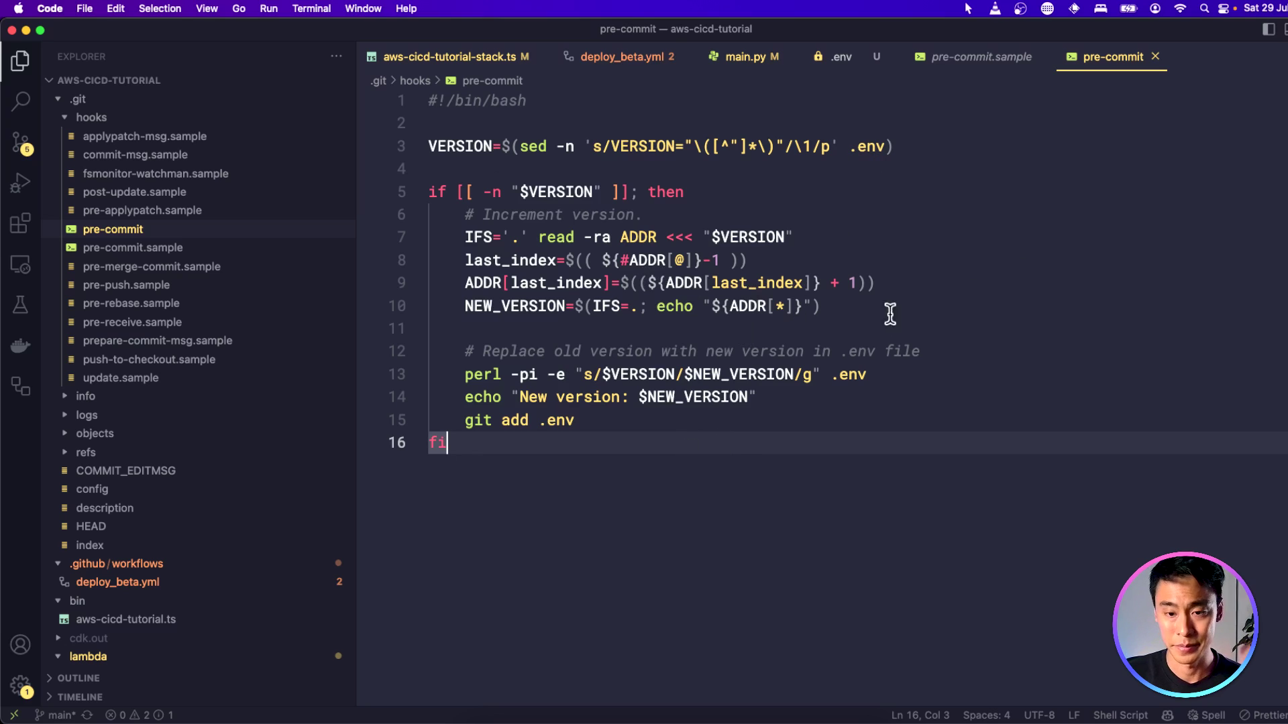
Stage everything, commit as "add version" (hook bumps version to 1.1) and push to GitHub.
left_click(500, 717)
left_click(491, 572)
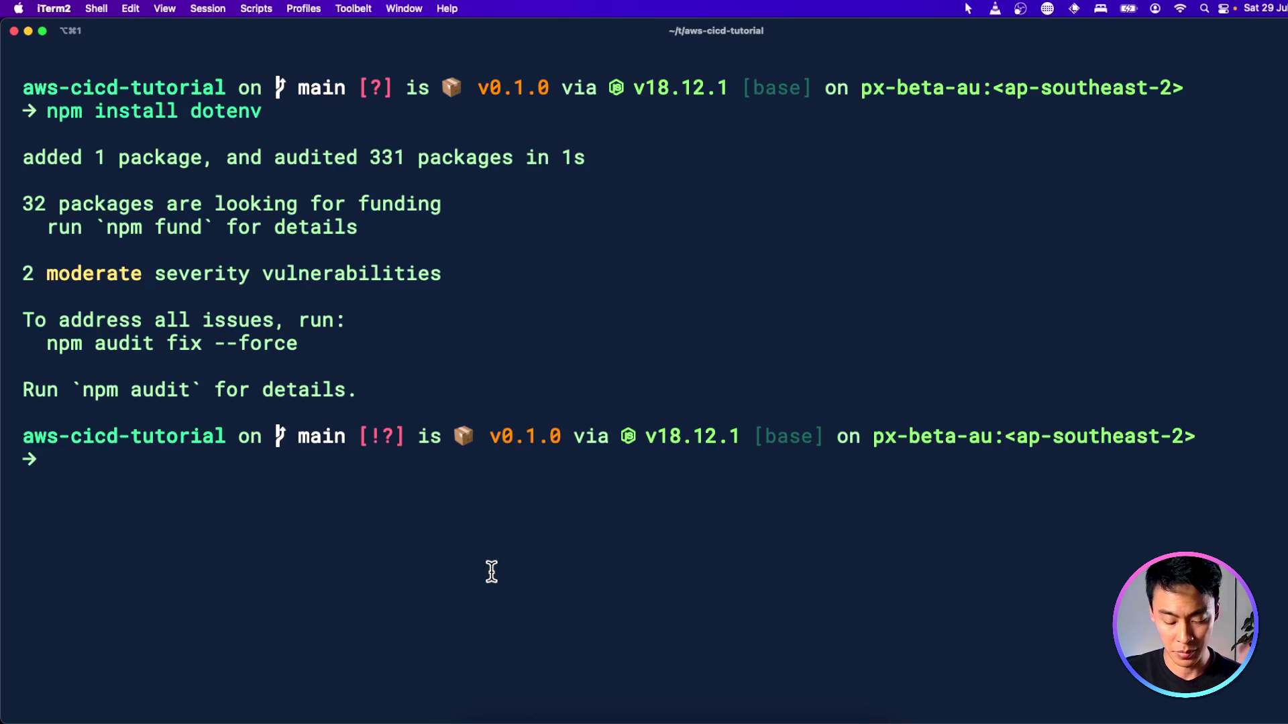
type("gst")
key("Return")
type("git add -A")
key("Return")
type("gcm \"add version\"")
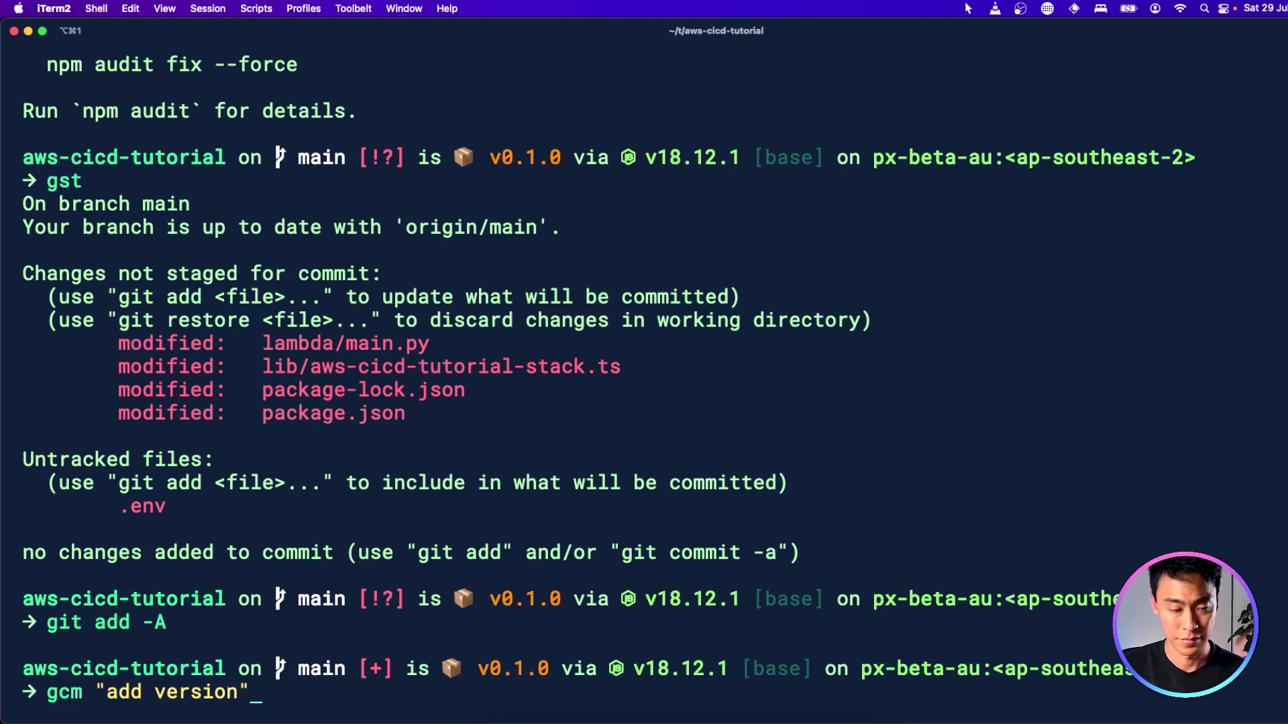
key("Return")
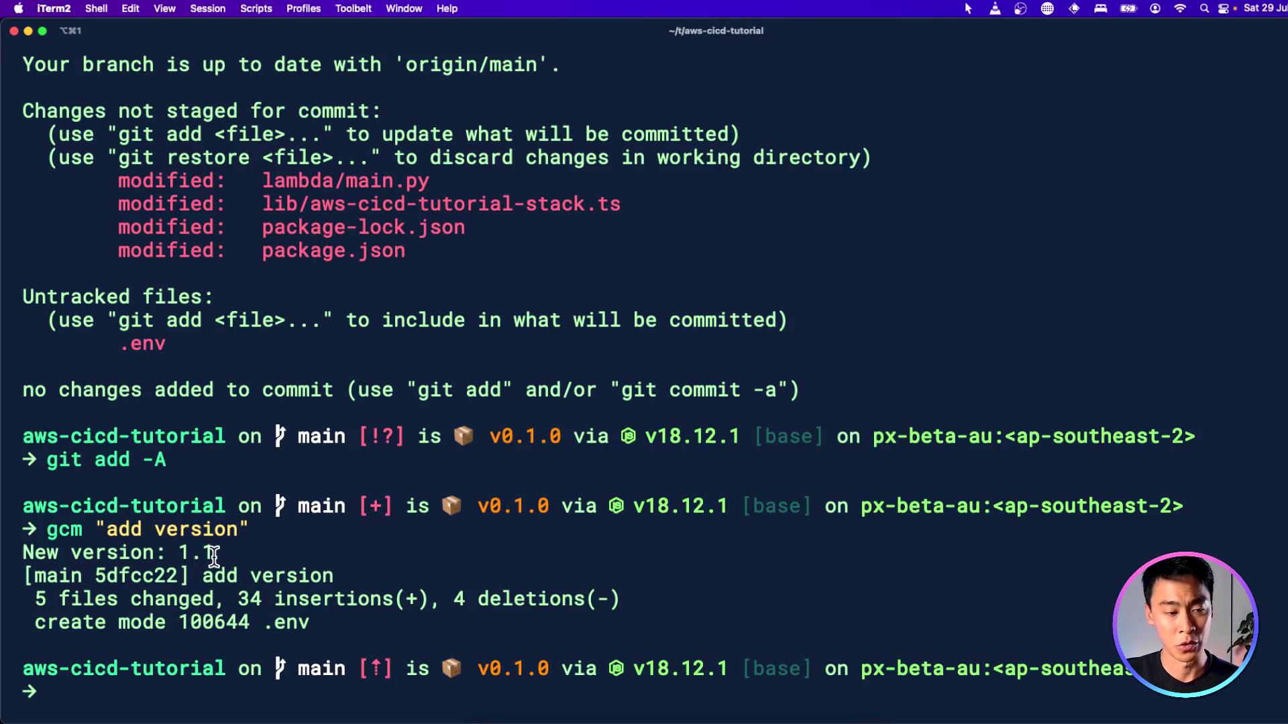
left_click_drag(212, 556, 21, 555)
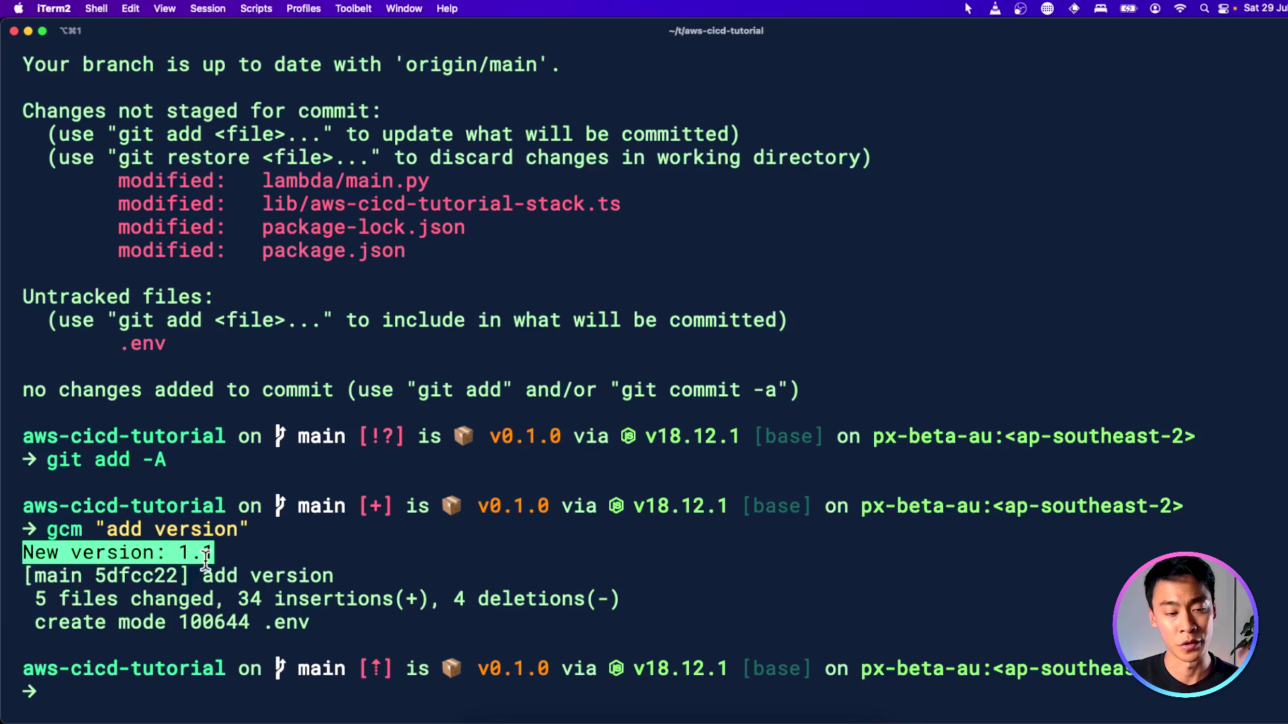
left_click(245, 567)
type("git push")
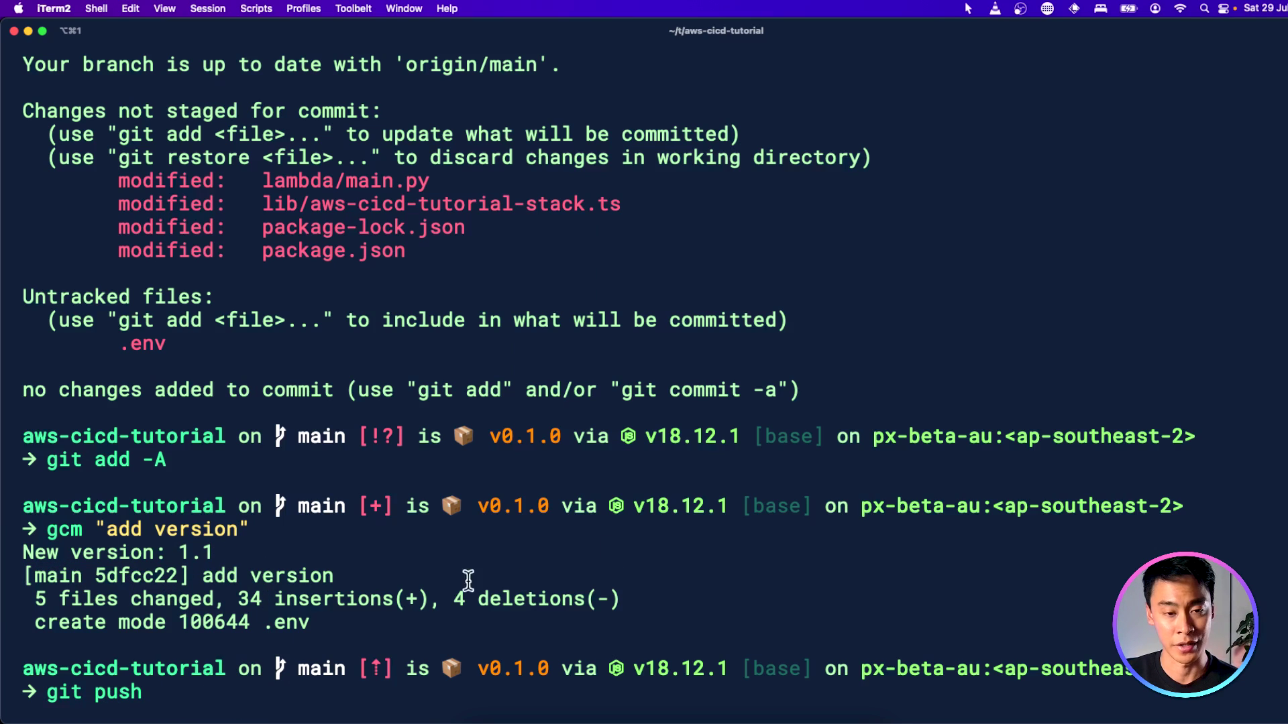
key("Return")
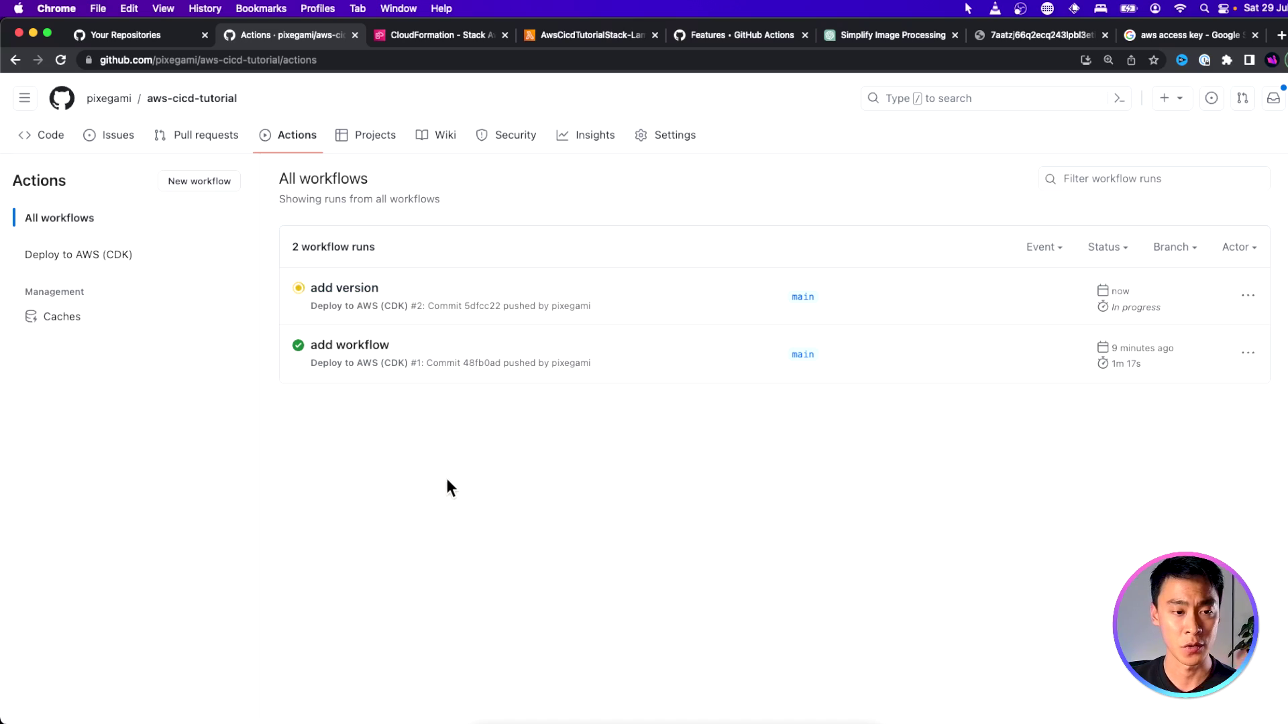
Open the add version workflow run, then reload the Lambda page to see the deployed code.
left_click(362, 296)
left_click(587, 36)
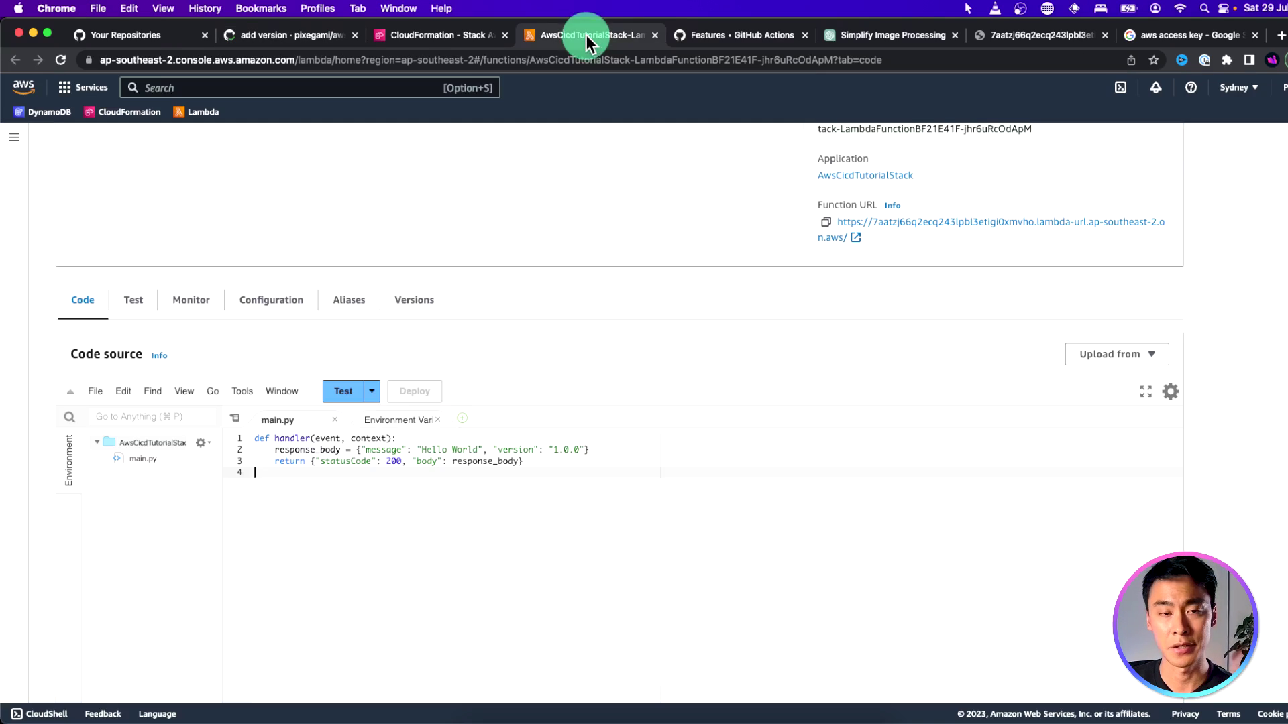
left_click(61, 59)
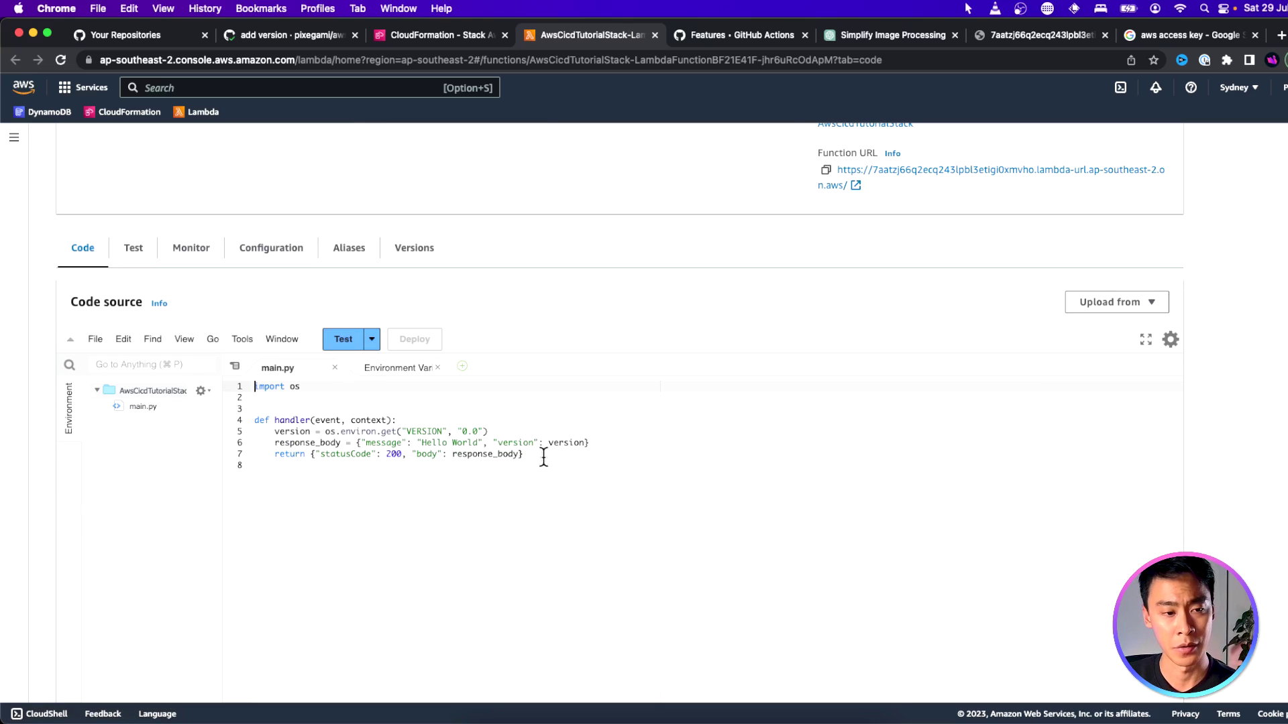
Check Configuration > Environment variables shows VERSION set to 1.1.
left_click(270, 249)
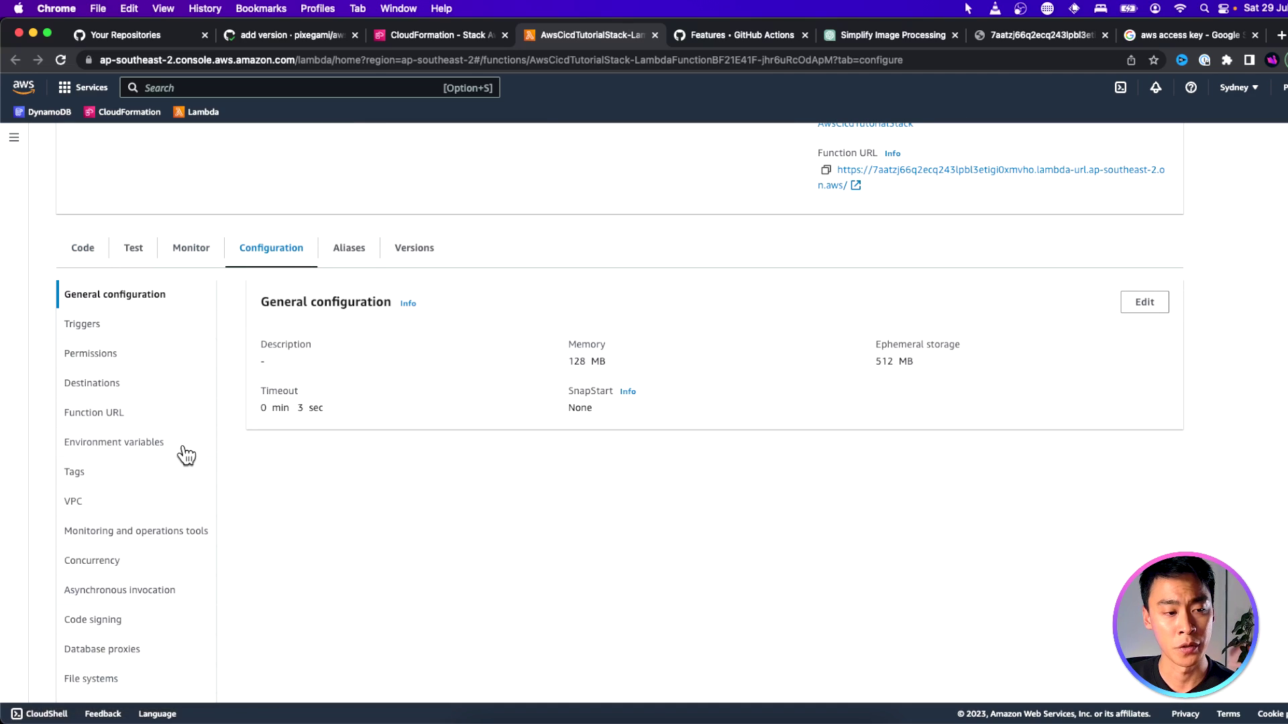
left_click(159, 452)
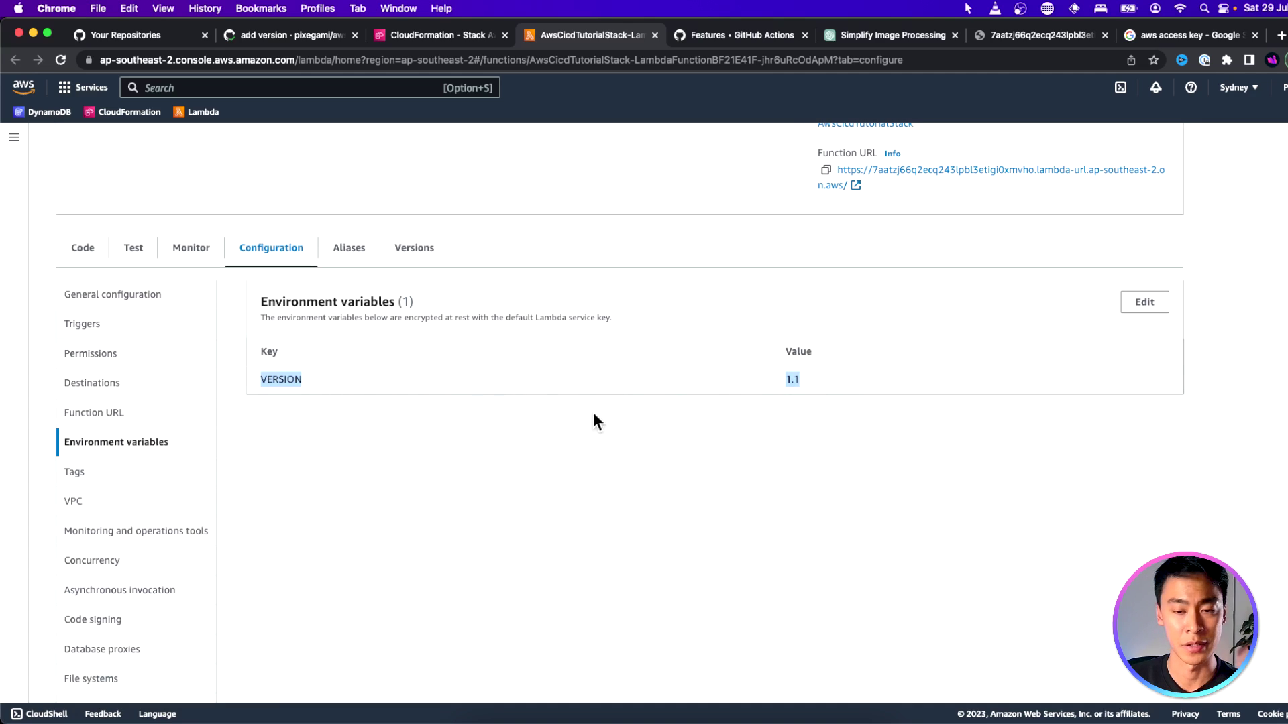
left_click(850, 447)
View the function URL response and point out the returned version value 1.1.
left_click(1037, 34)
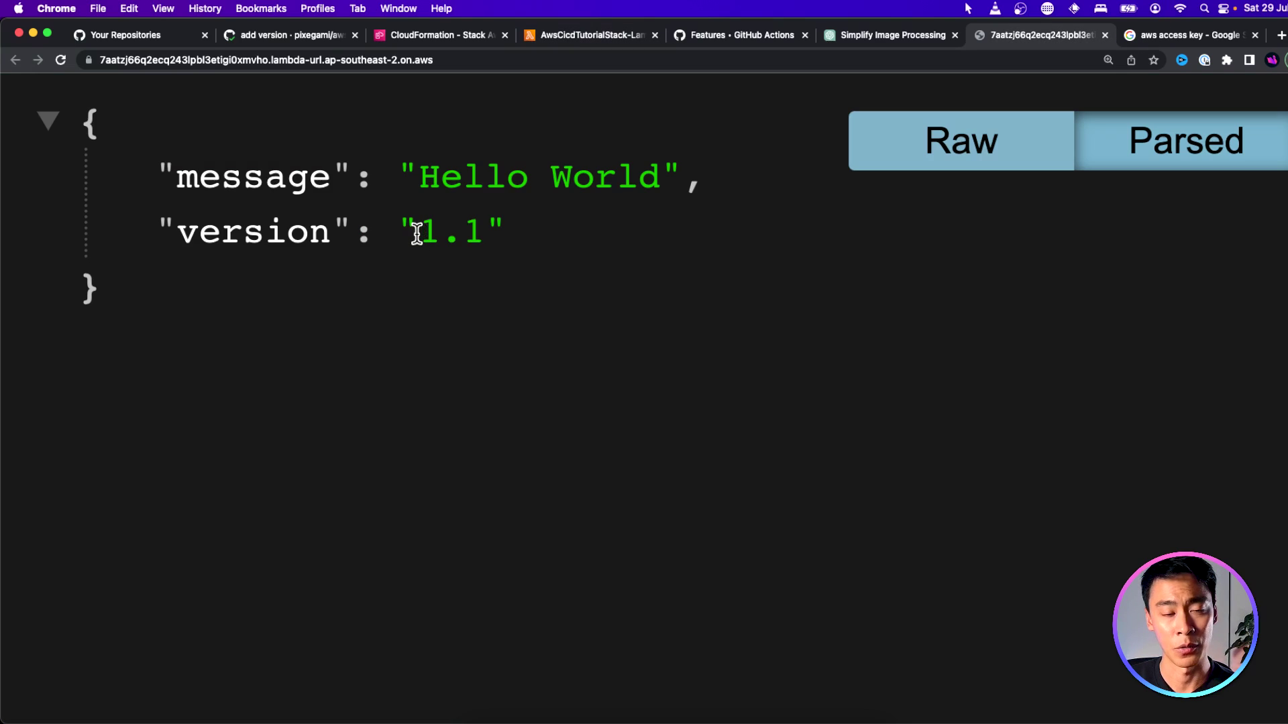
left_click_drag(421, 233, 481, 245)
left_click(482, 286)
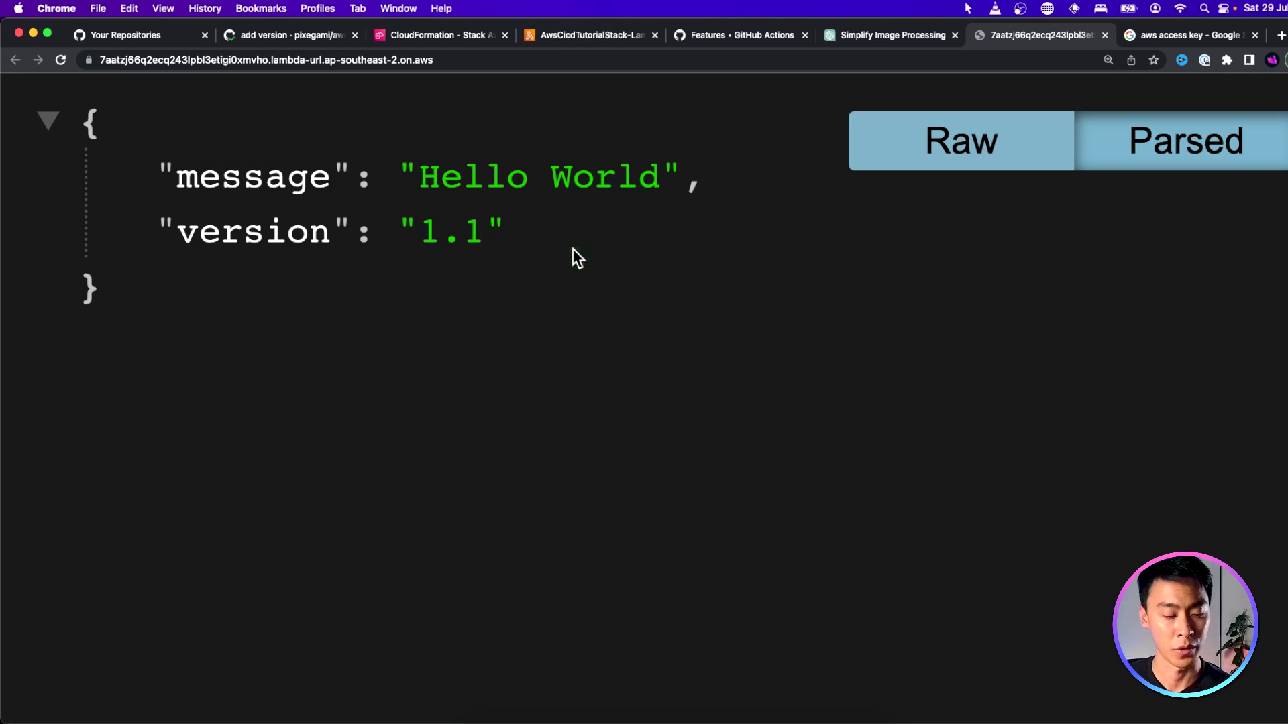
left_click_drag(505, 234, 164, 252)
left_click(479, 296)
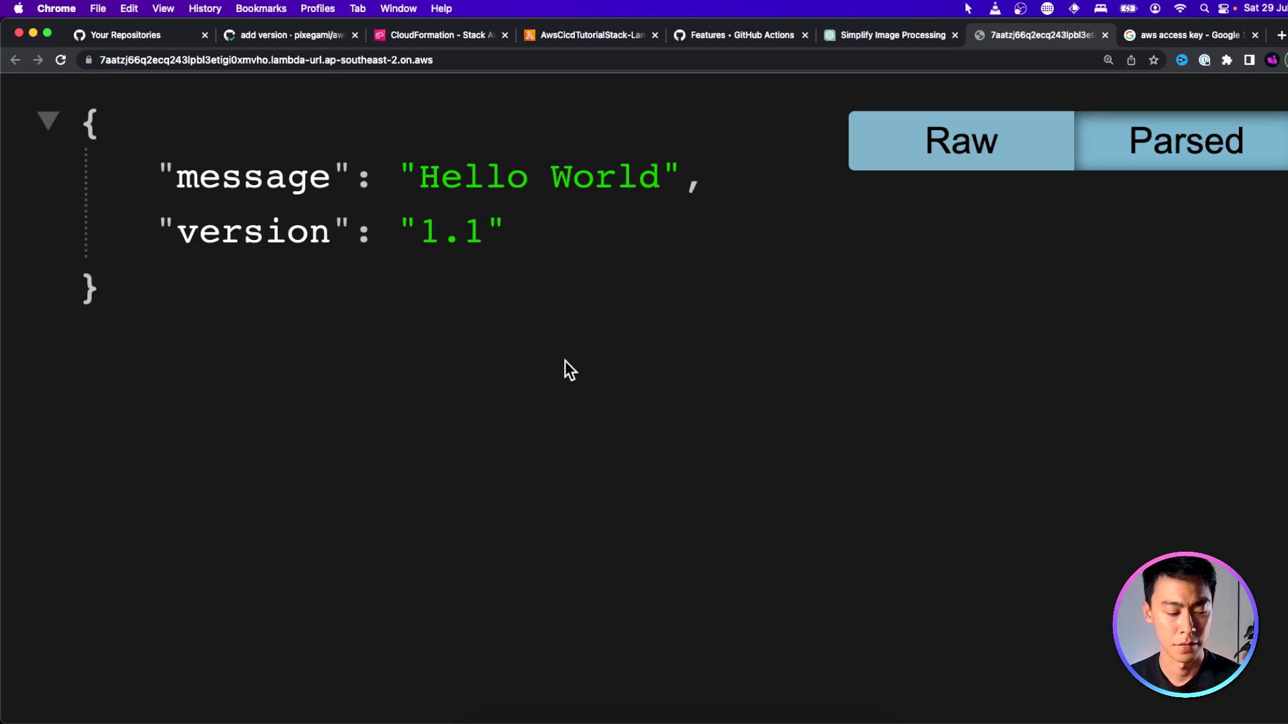
In the add version deploy job, expand and collapse the Install CDK dependencies log.
left_click(285, 34)
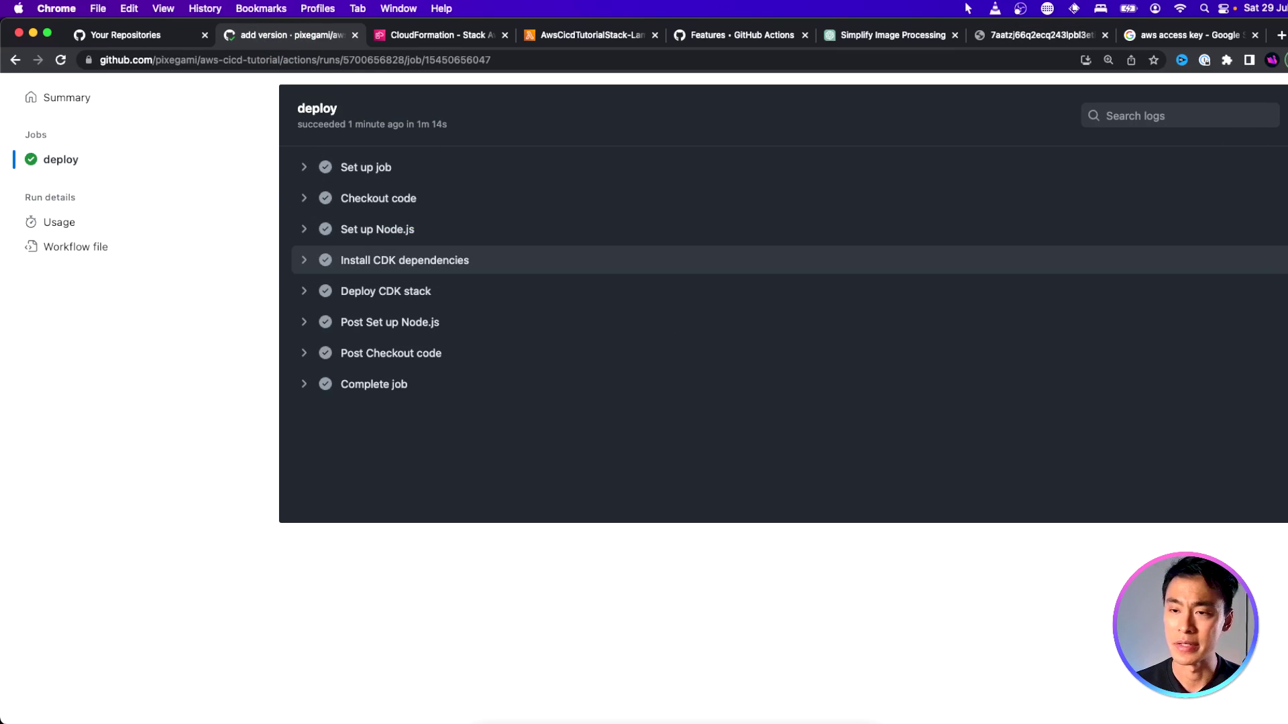
left_click(302, 260)
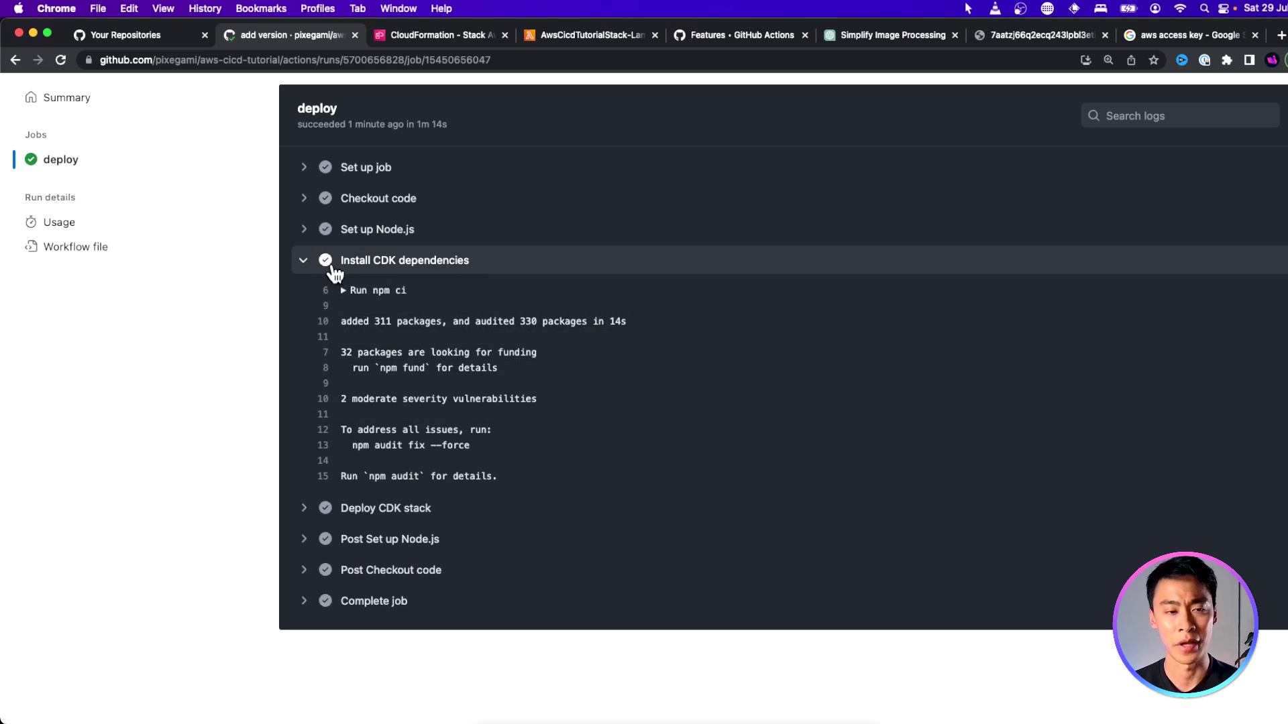
left_click(303, 261)
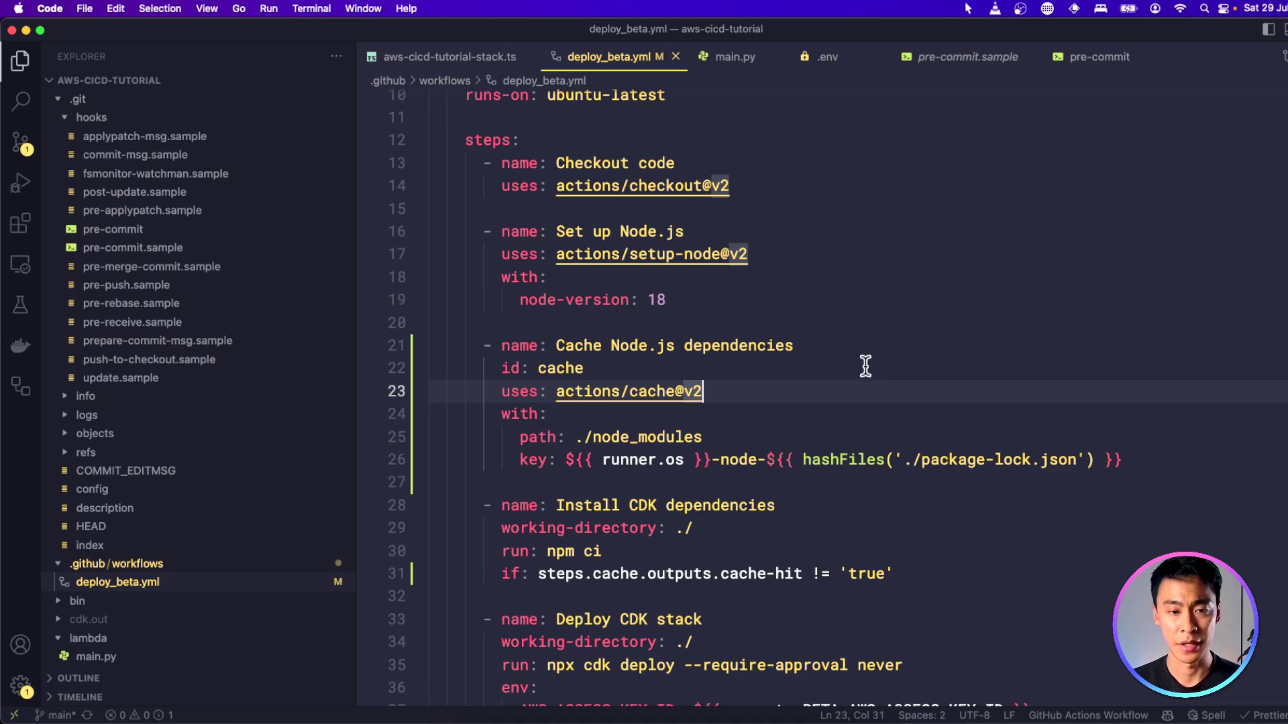
scroll(713, 390, "down", 2)
left_click_drag(1158, 418, 387, 294)
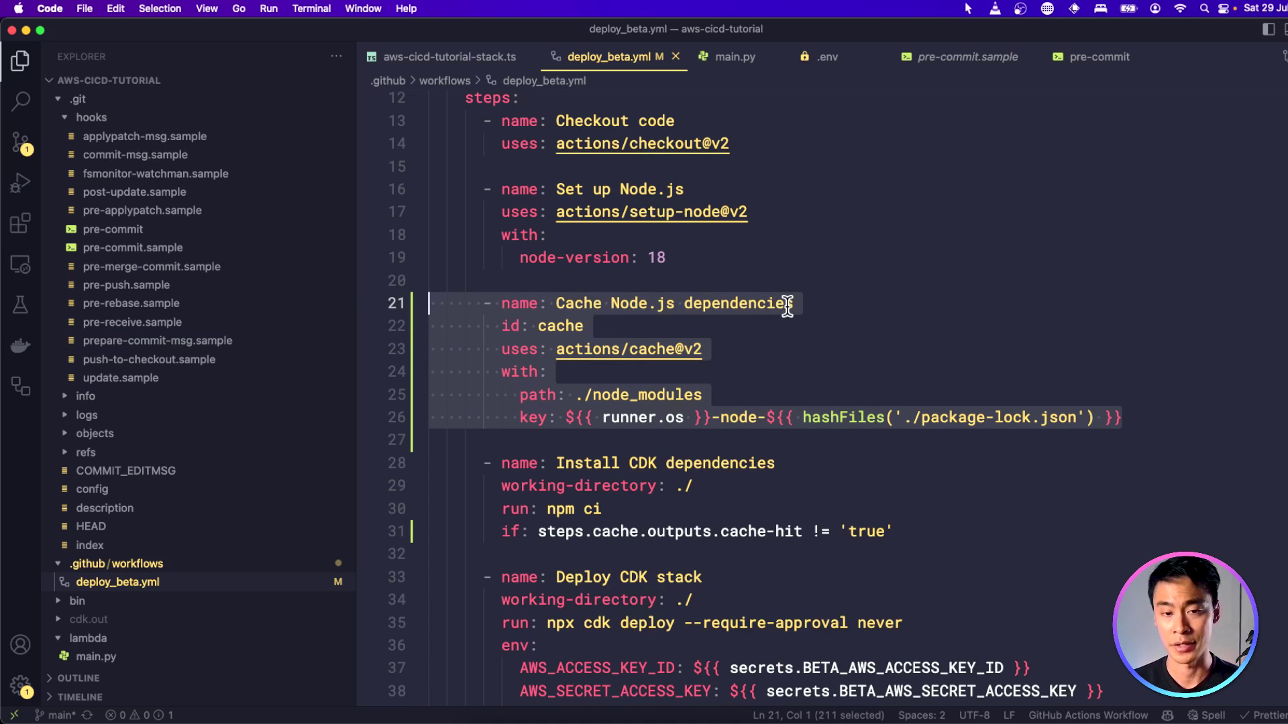
Point out the cache action and its key hashing package-lock.json per runner OS.
left_click_drag(499, 350, 704, 349)
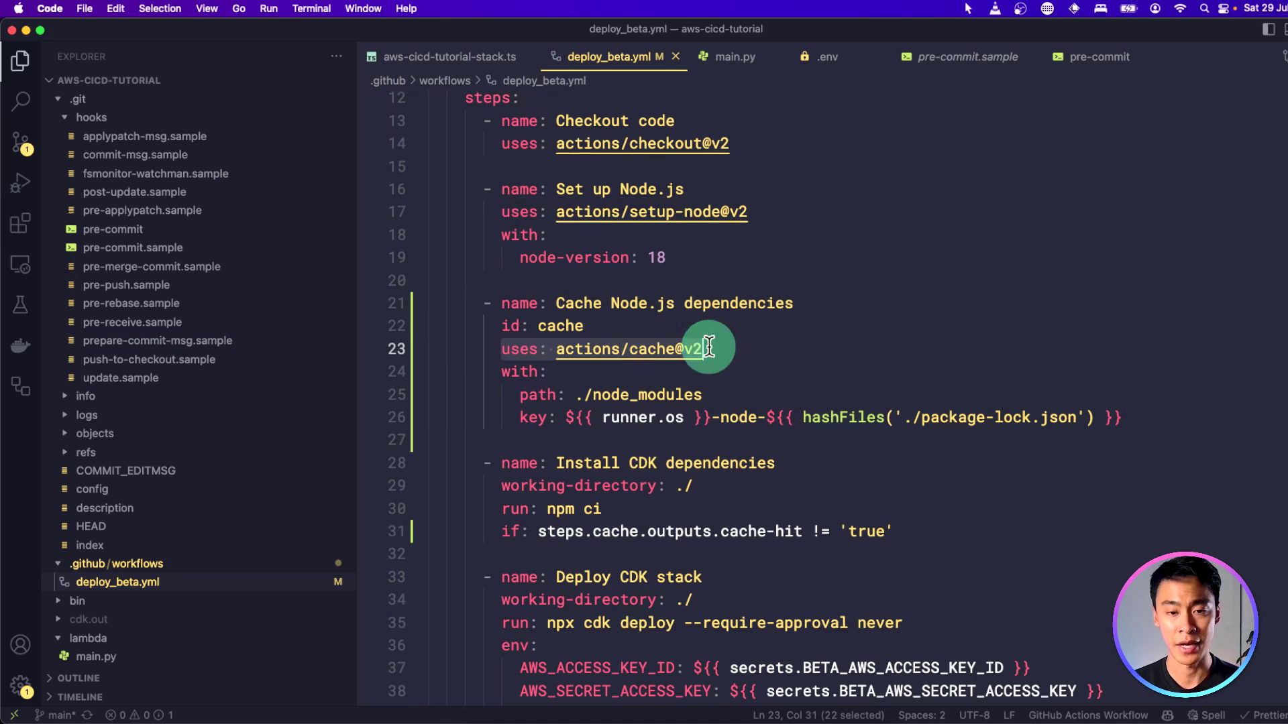
scroll(705, 349, "down", 1)
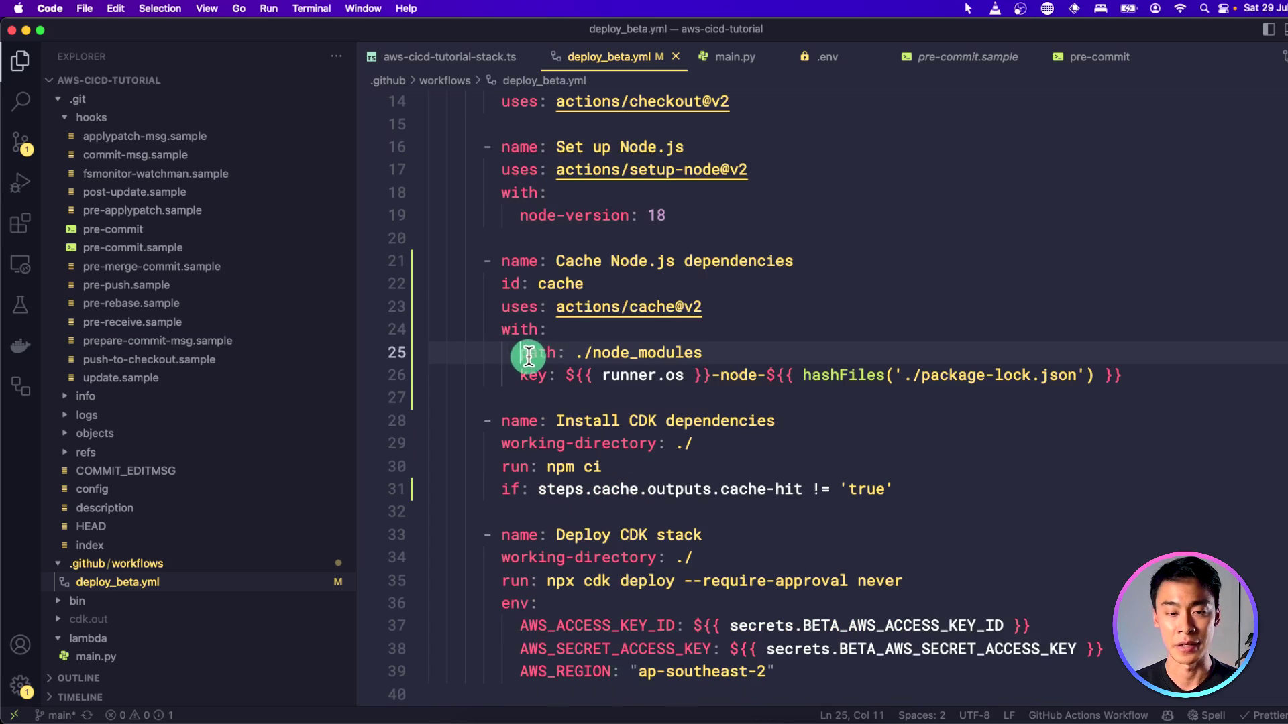
left_click_drag(519, 352, 729, 350)
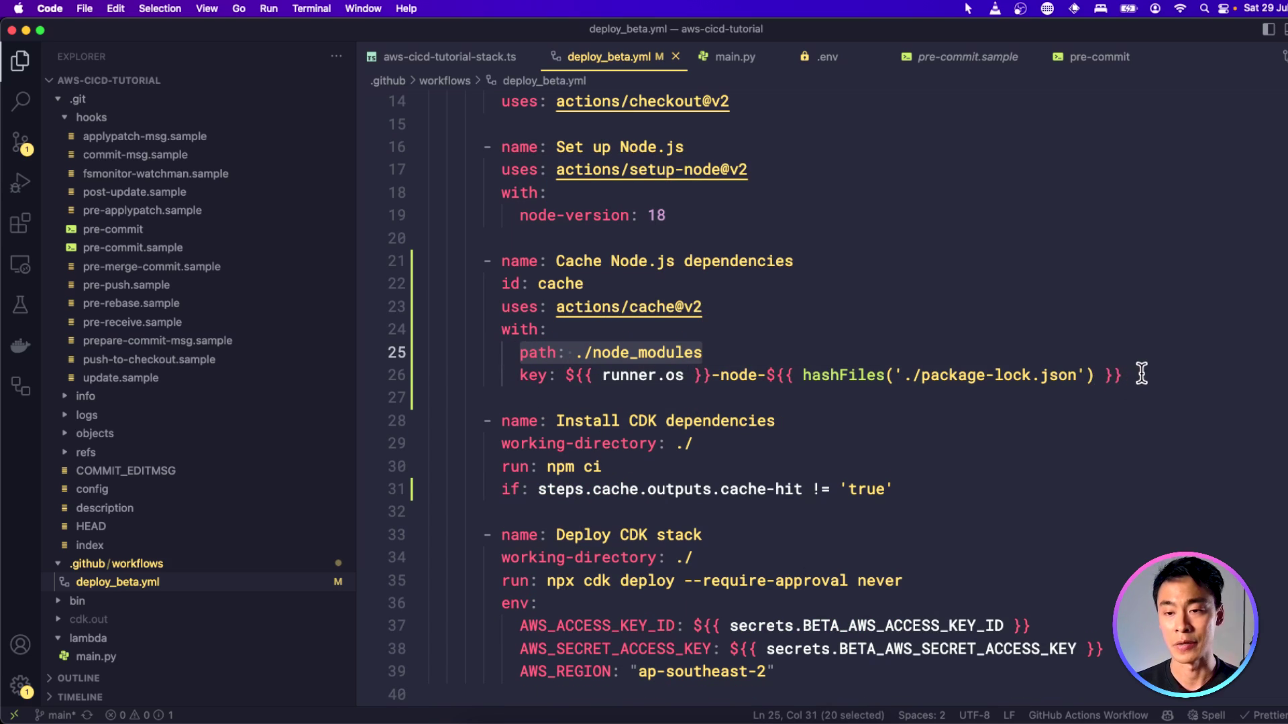
left_click_drag(1138, 375, 545, 376)
left_click(896, 392)
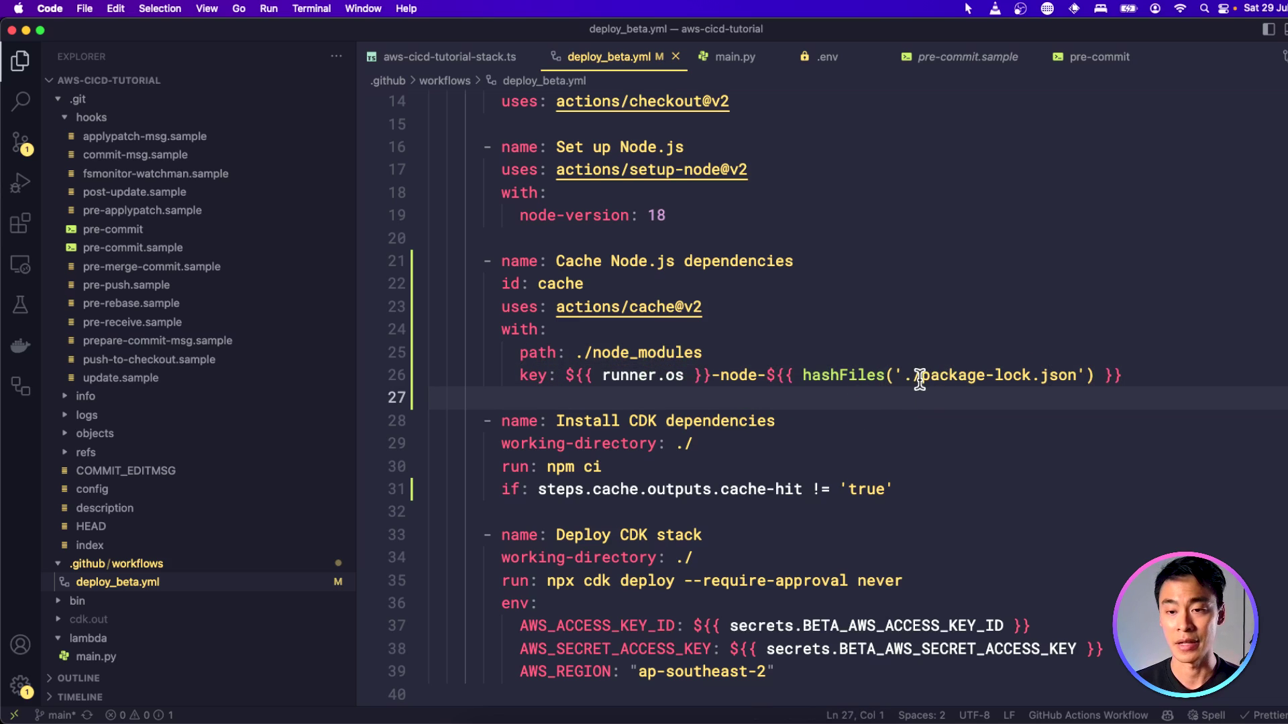
left_click_drag(916, 376, 1077, 375)
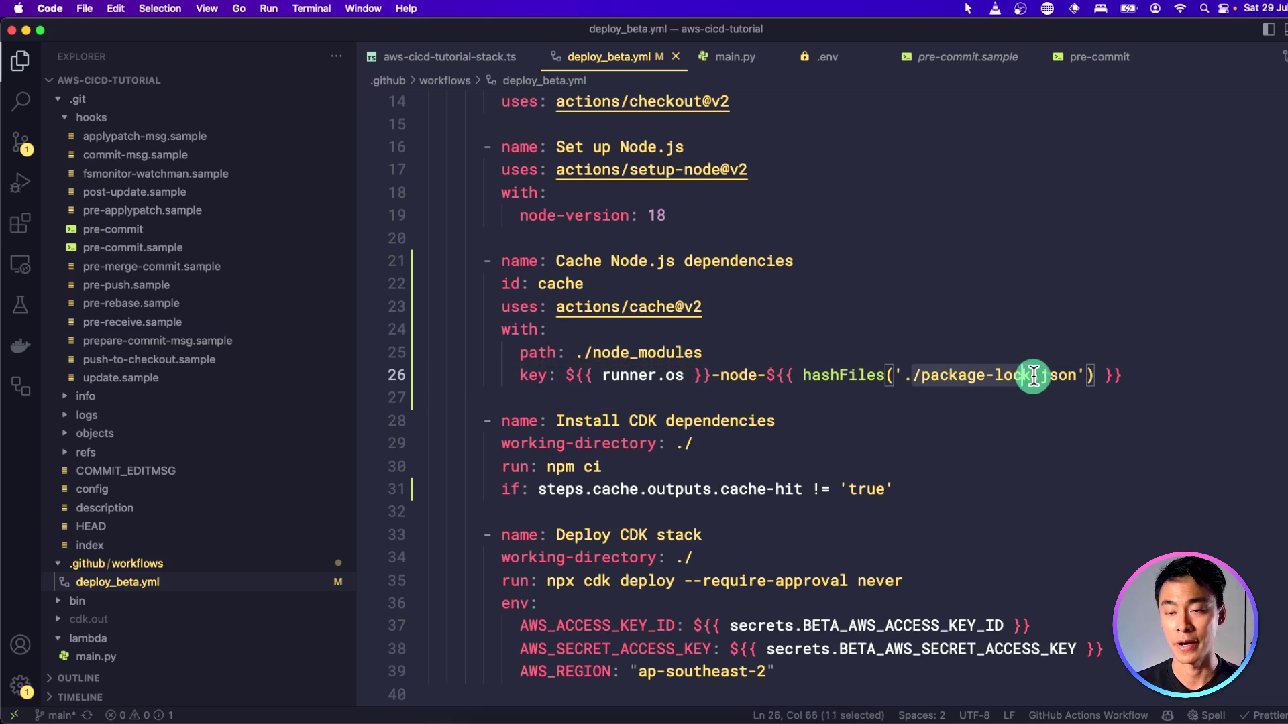
left_click(1124, 376)
scroll(201, 422, "down", 5)
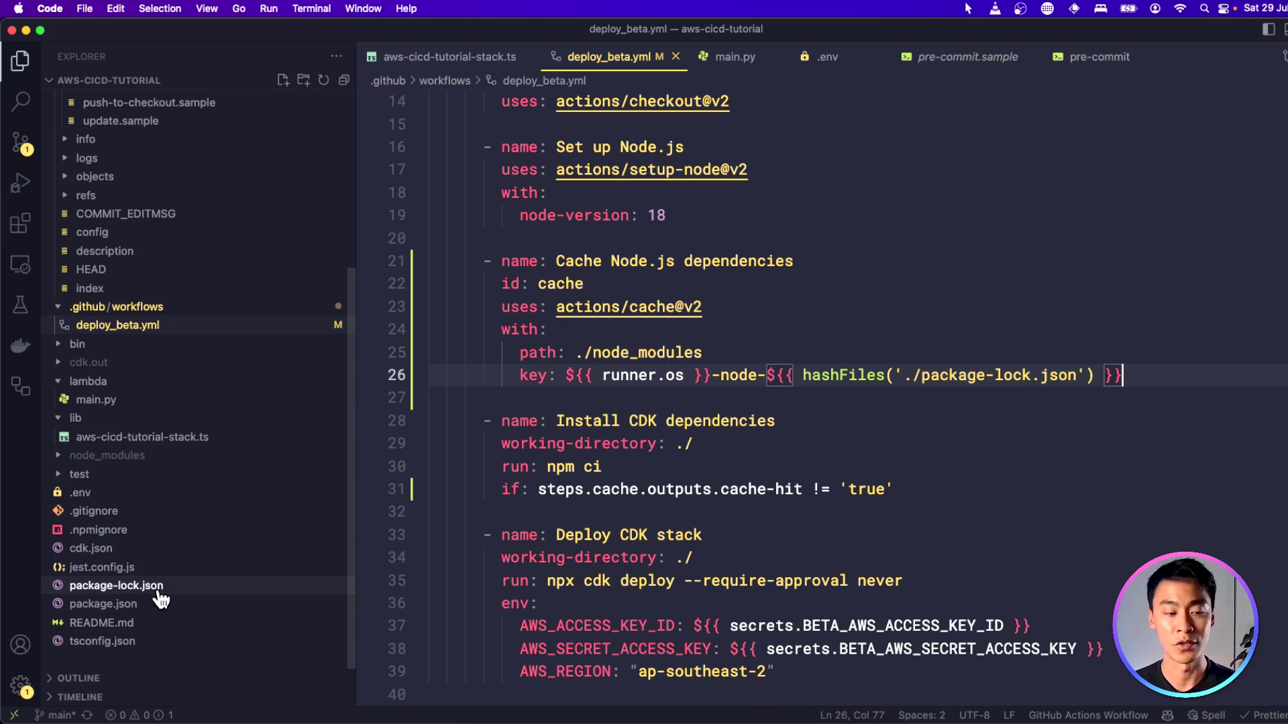
left_click(767, 375)
Point out the Install CDK dependencies step and its condition skipping npm ci on cache hit.
left_click_drag(476, 421, 821, 456)
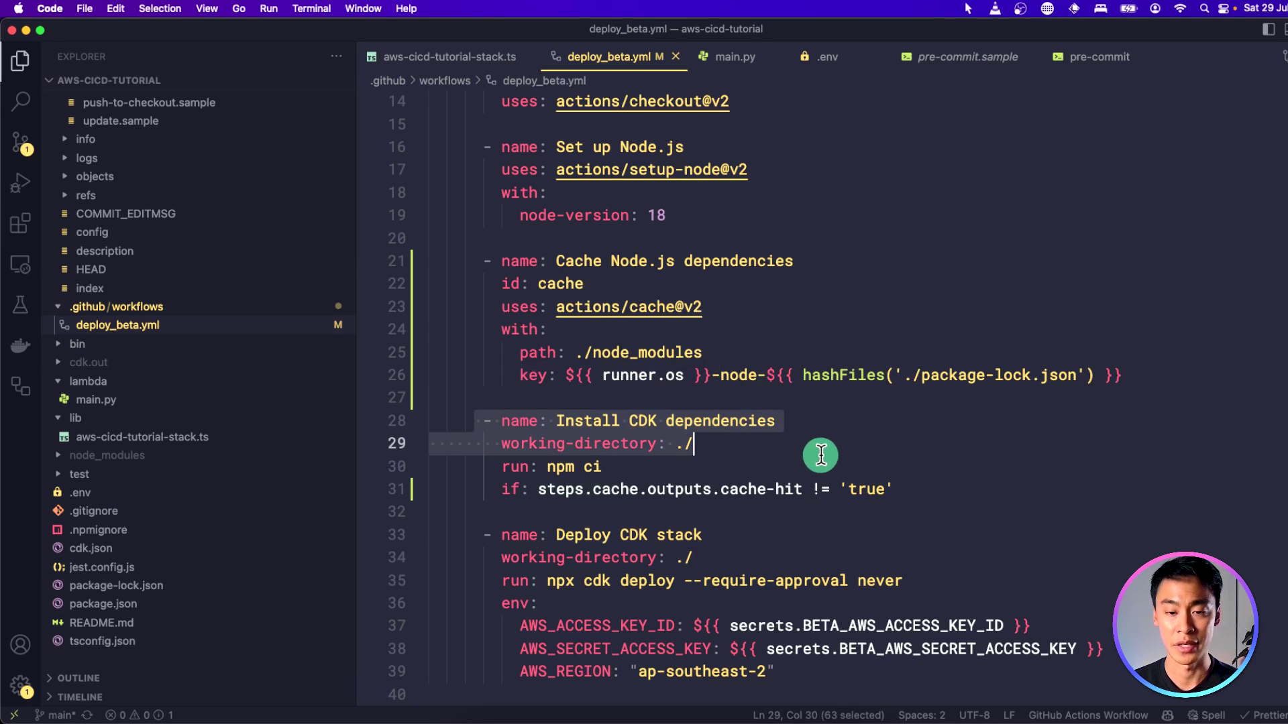
left_click_drag(885, 489, 498, 491)
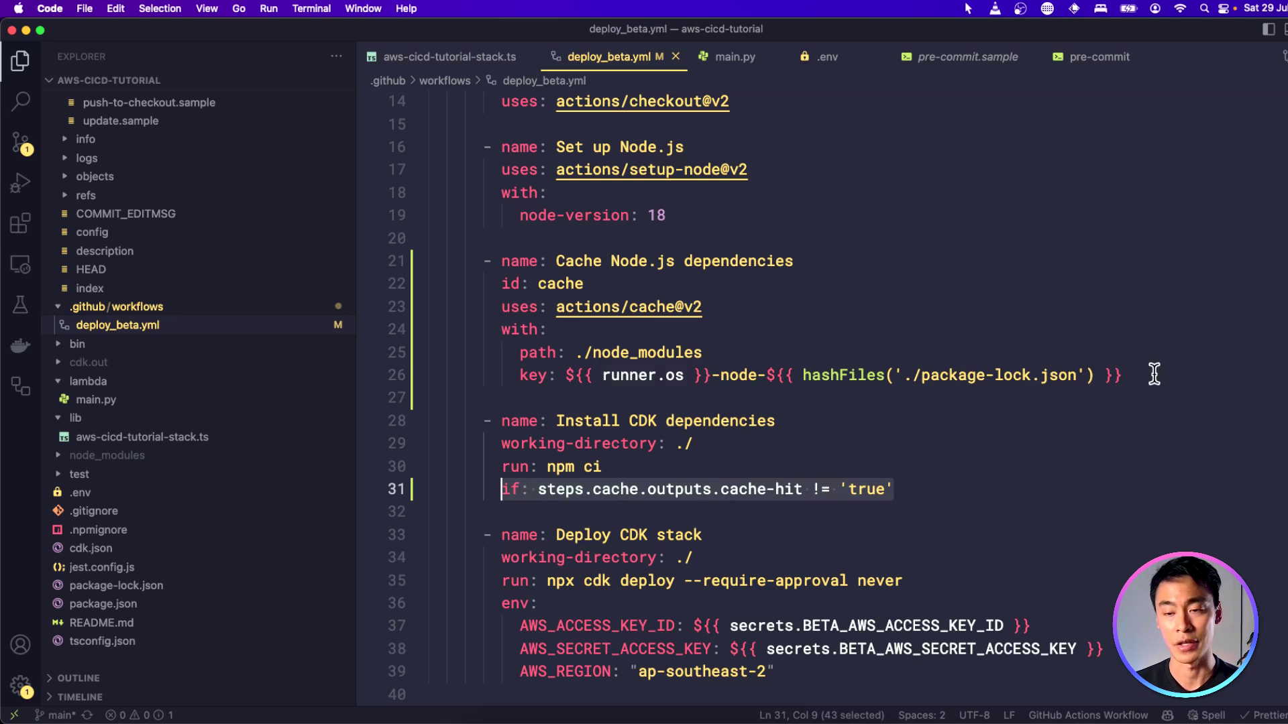
left_click_drag(1154, 374, 426, 276)
left_click(843, 307)
Commit and push the caching change as "add caching", then view its dependency install log.
key("super+Tab")
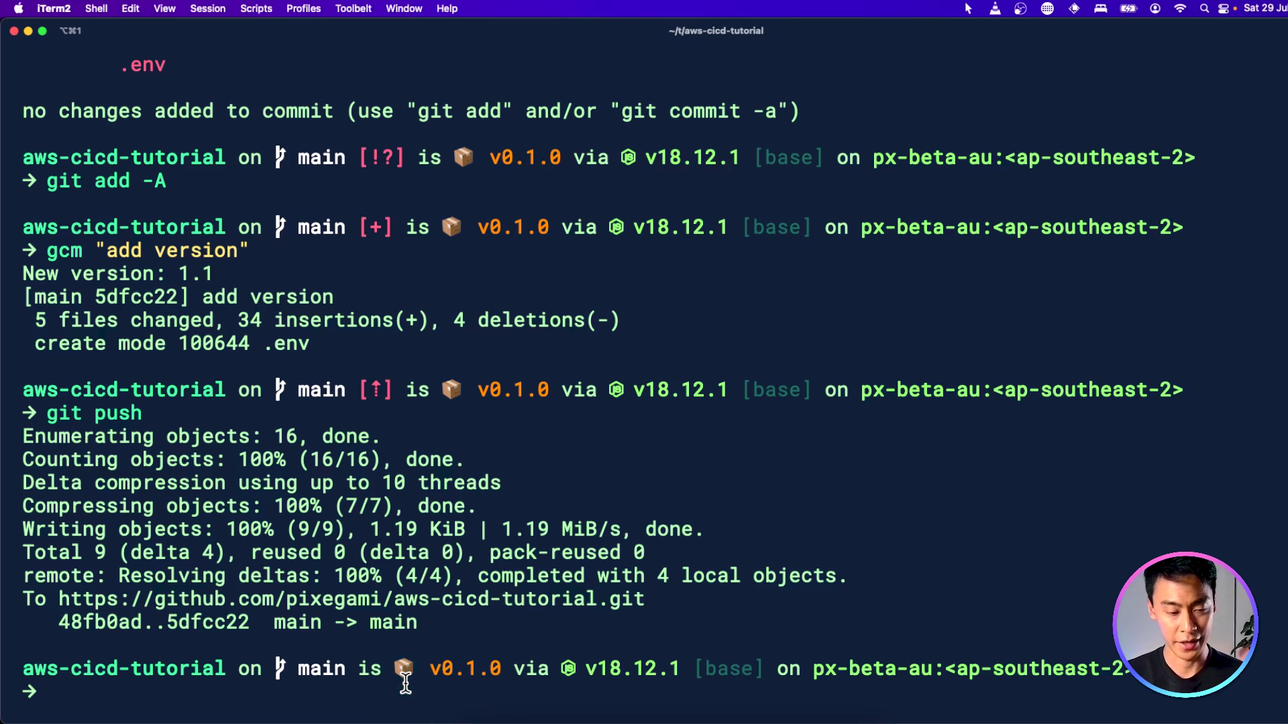
type("gst")
key("Return")
type("git add -A")
key("Return")
type("gcm ")
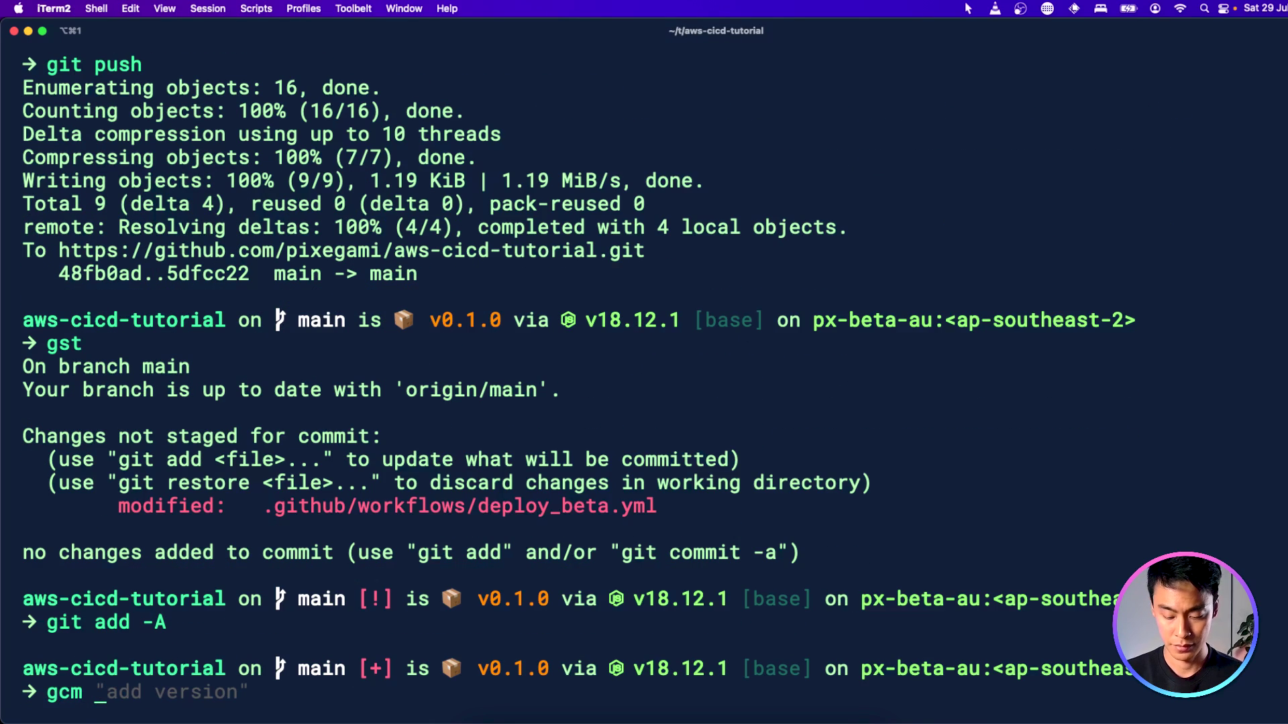
type("\"add caching\"")
key("Return")
type("g")
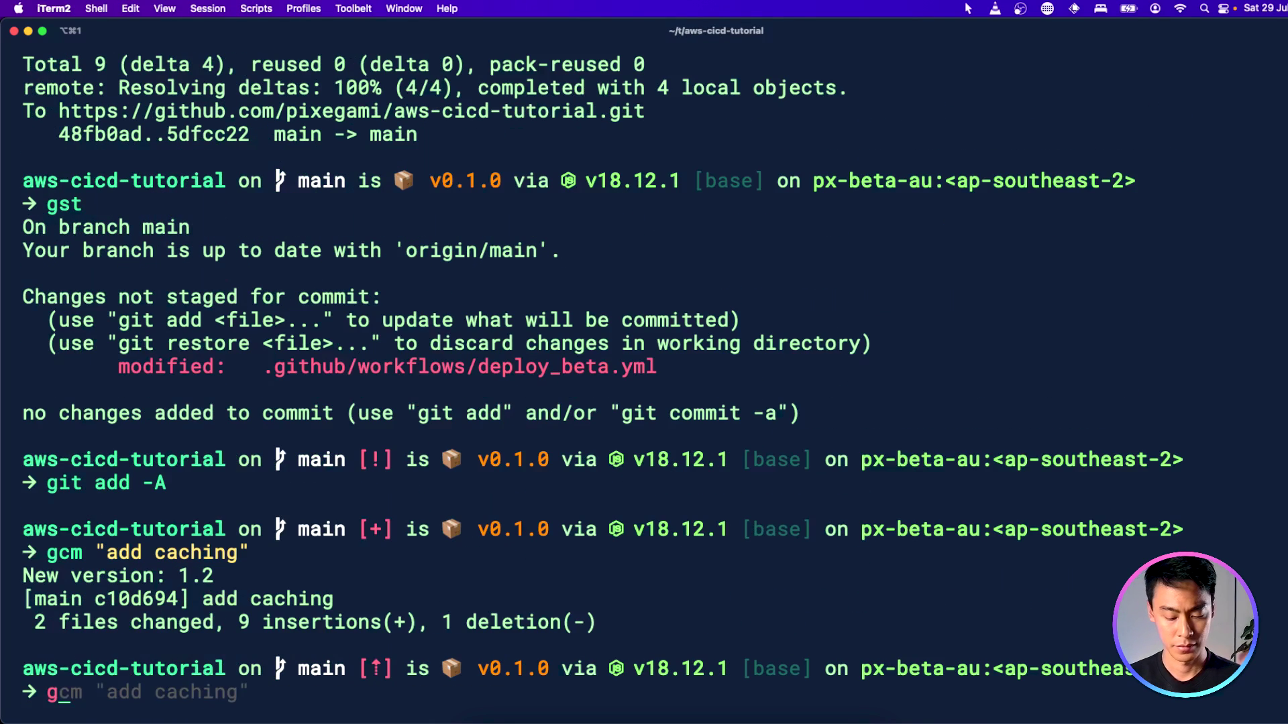
type("it push")
key("Return")
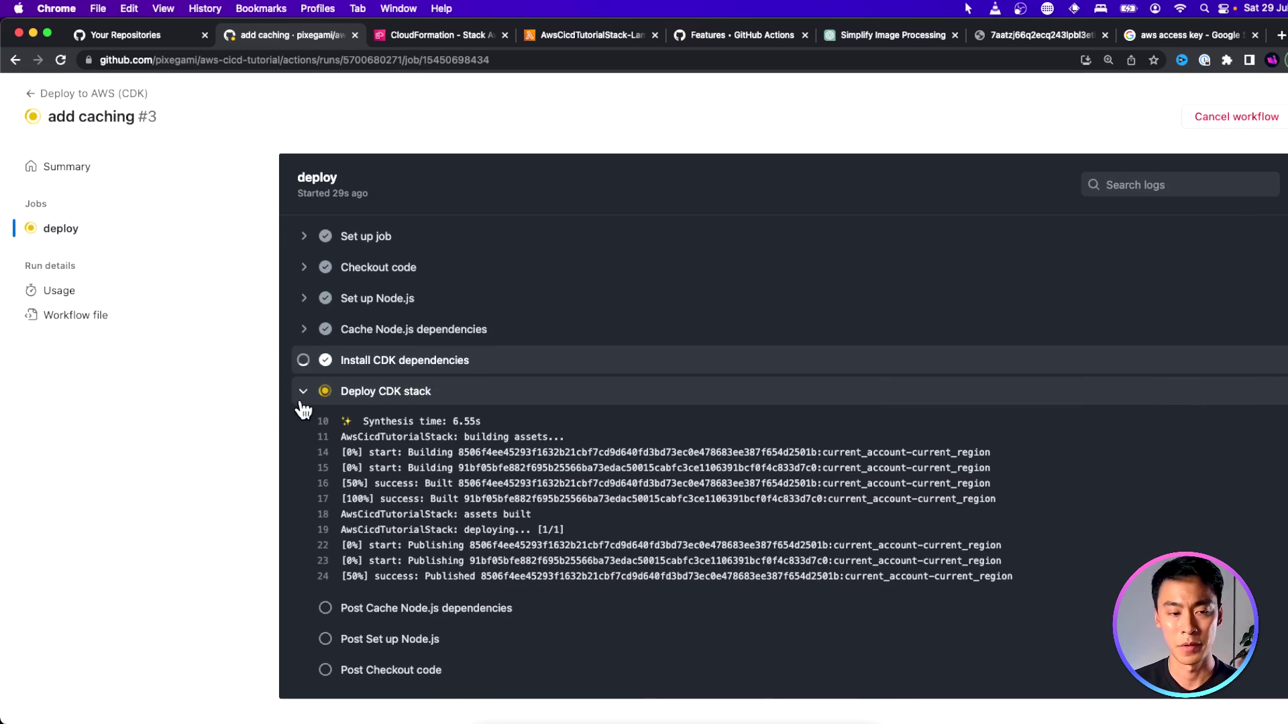
left_click(305, 364)
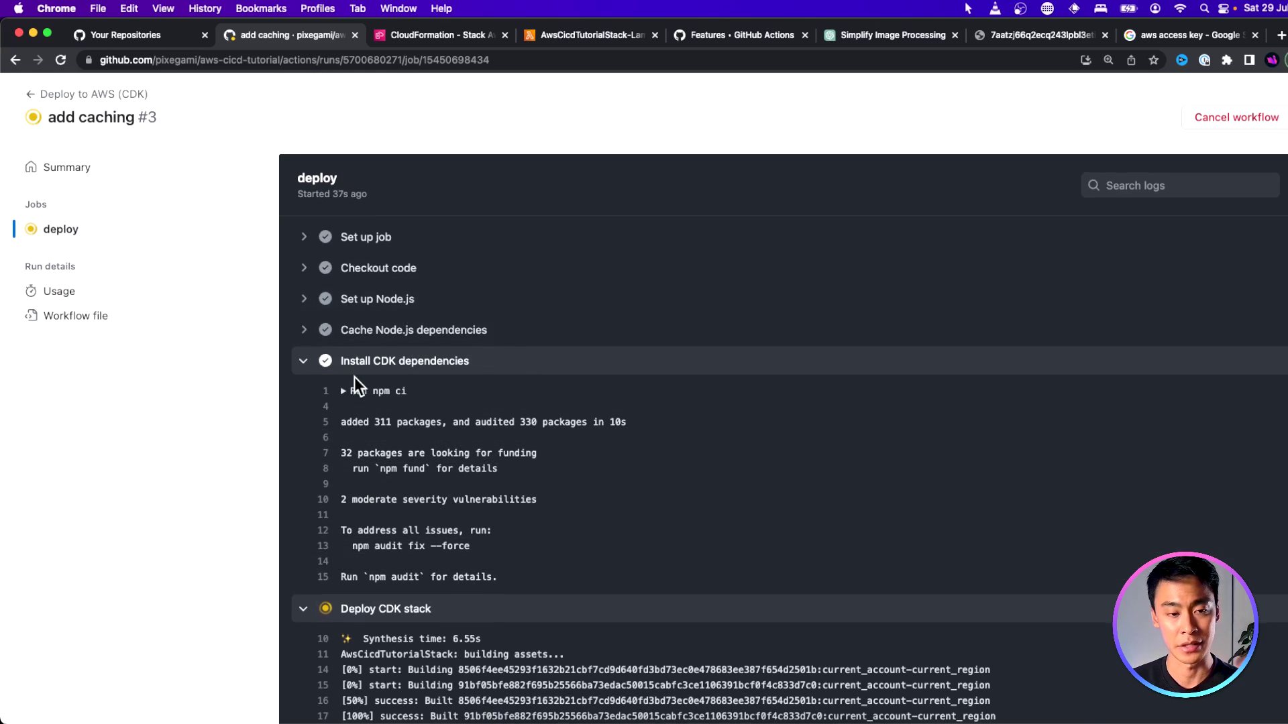
scroll(356, 408, "down", 2)
Edit the Hello World message in main.py, save it and return to the terminal.
key("super+Tab")
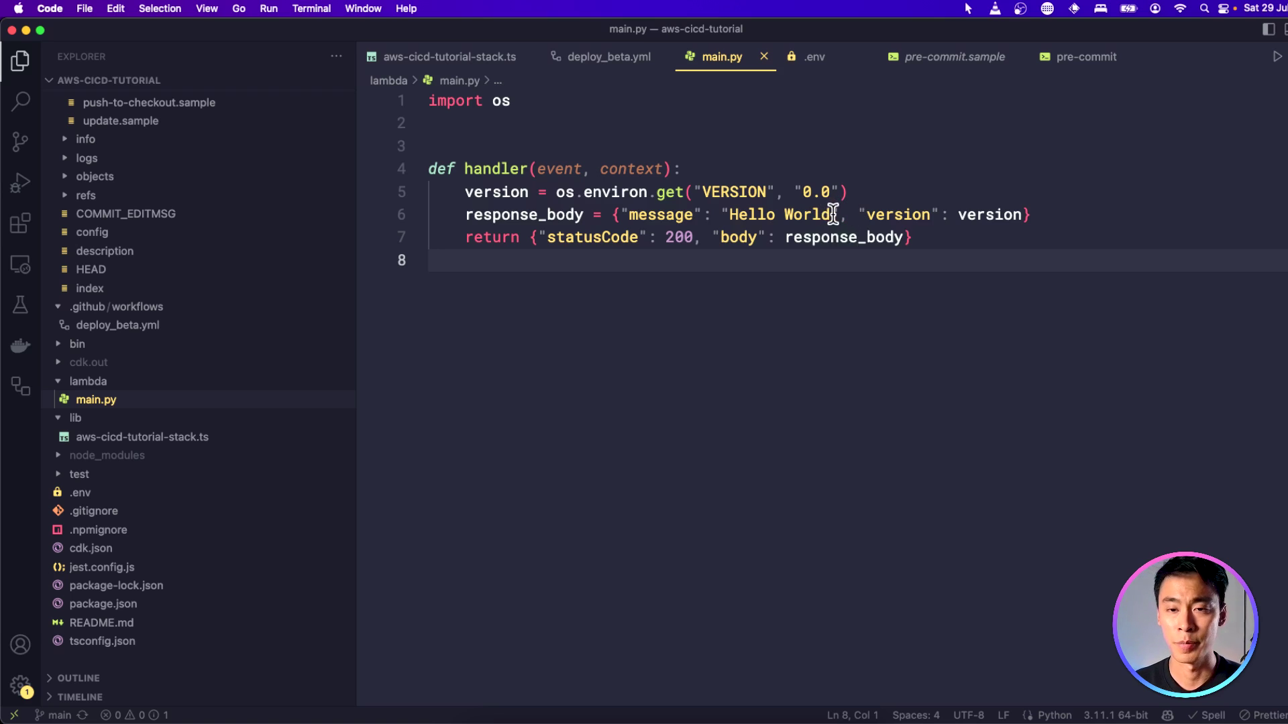
left_click_drag(833, 214, 734, 212)
left_click(833, 216)
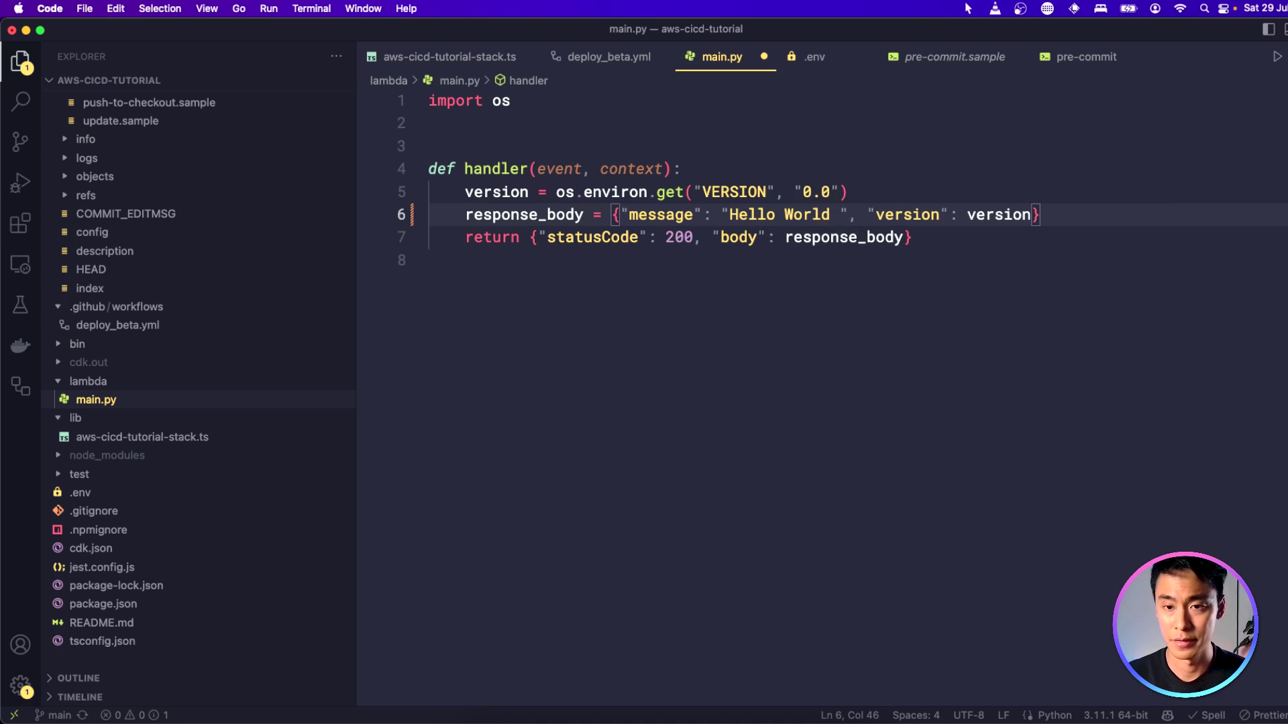
key("super+s")
key("super+Tab")
type("gst")
Stage everything, commit as "add emoji" (version 1.3) and push to GitHub.
key("Return")
type("g")
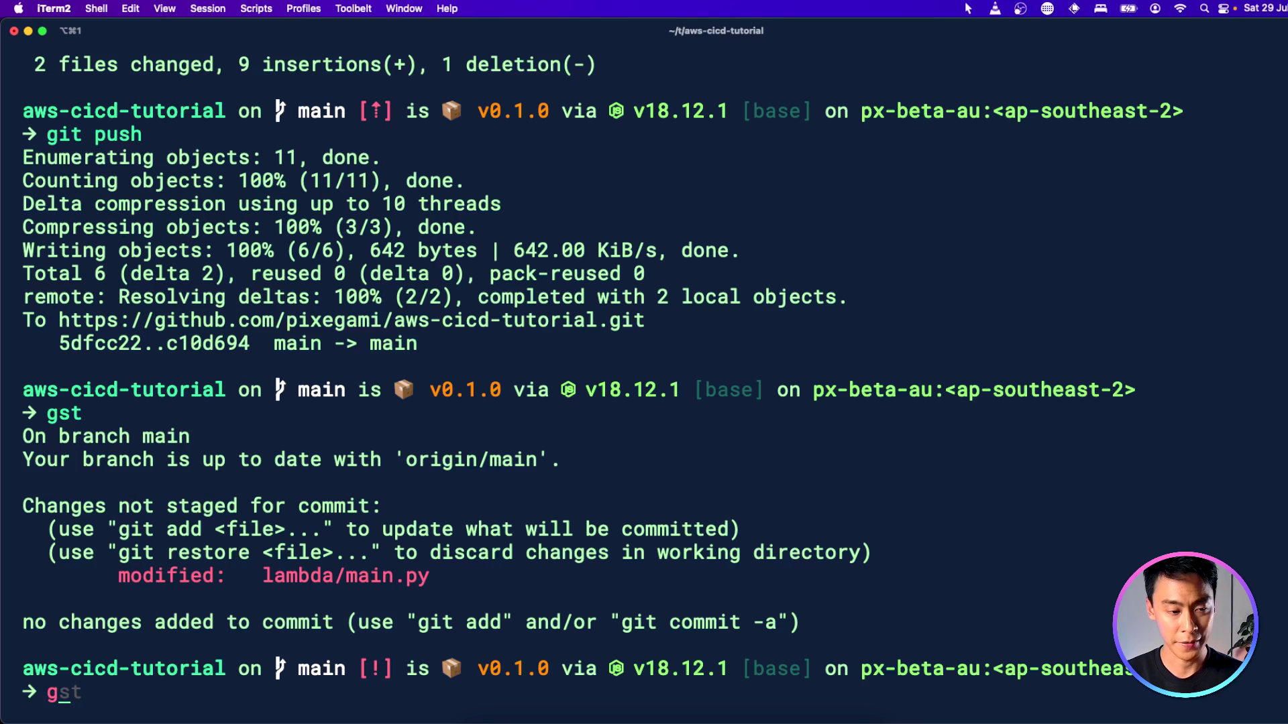
type("it add -A")
key("Return")
type("gcm \"add emoji\"")
key("Return")
type("git push")
key("Return")
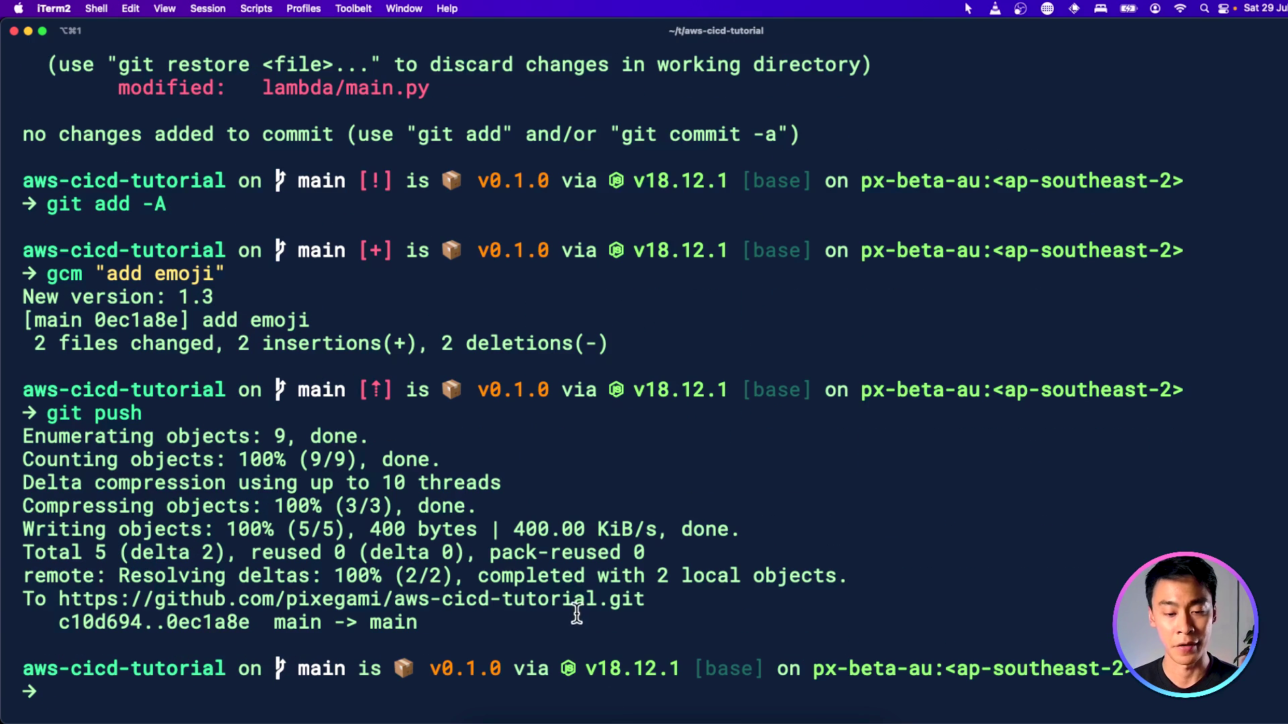
left_click(577, 720)
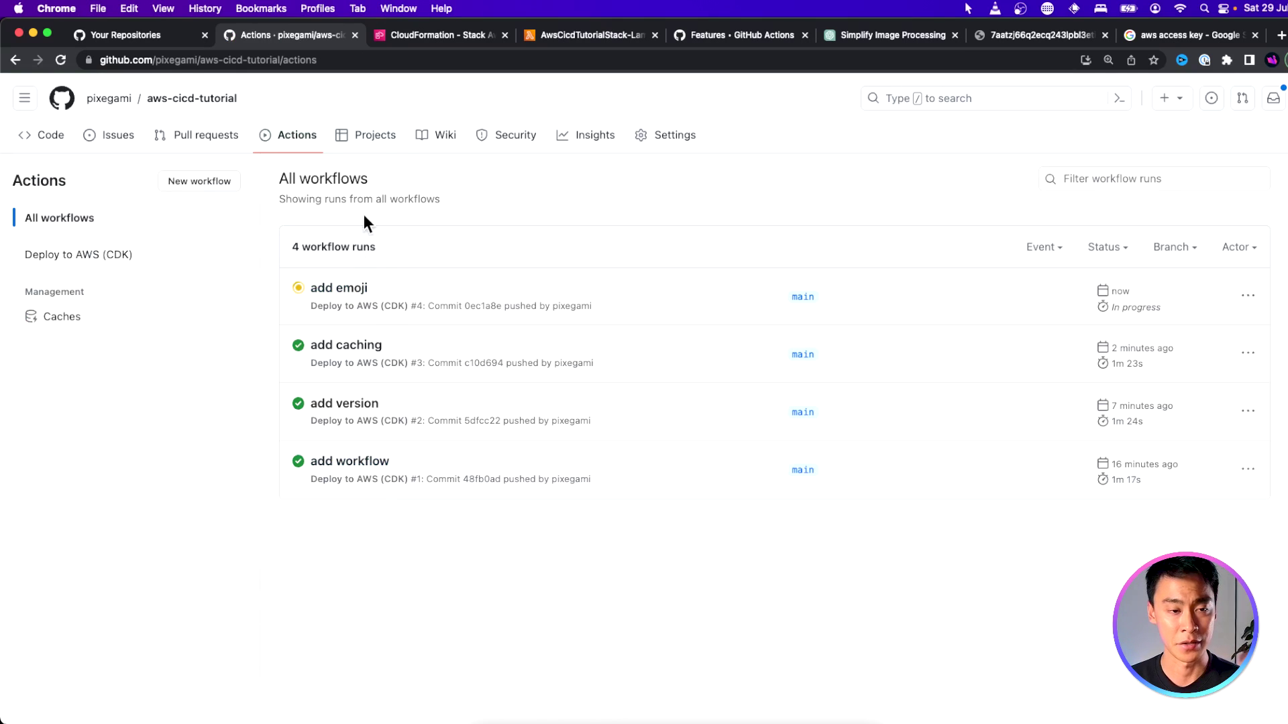
Open the add emoji workflow run and watch its deploy job update the Lambda.
left_click(360, 292)
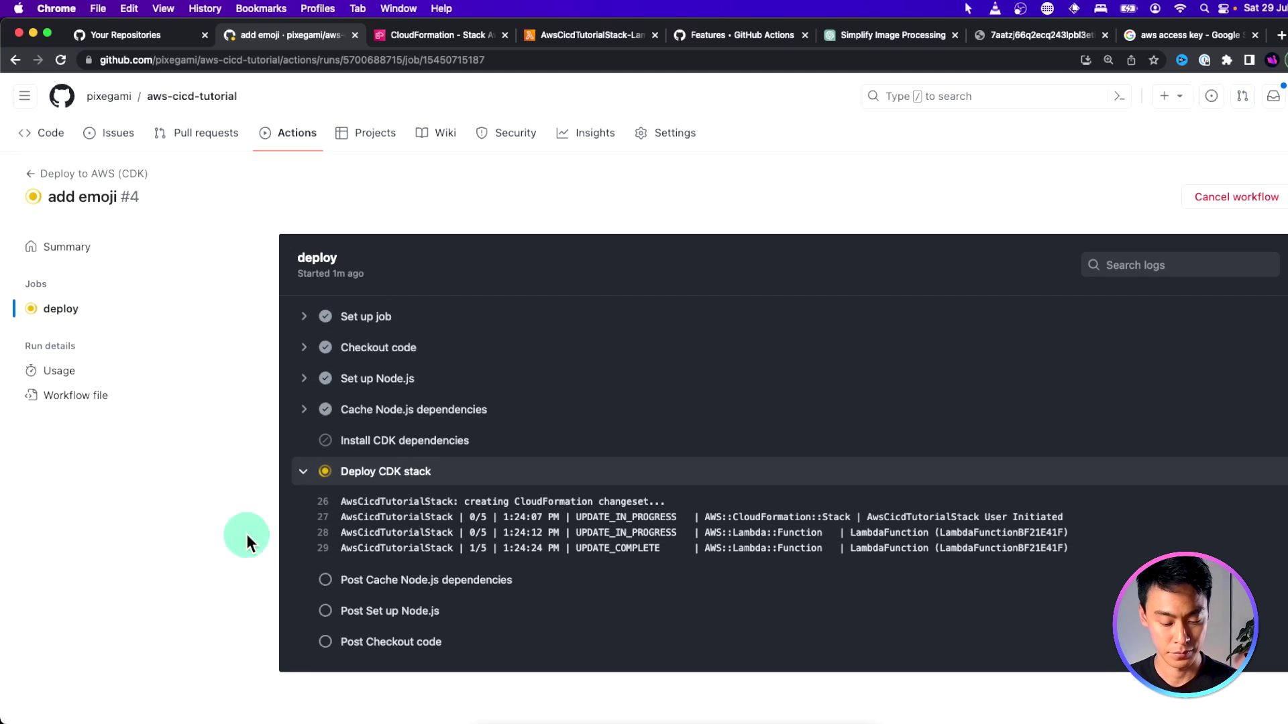
key("super+7")
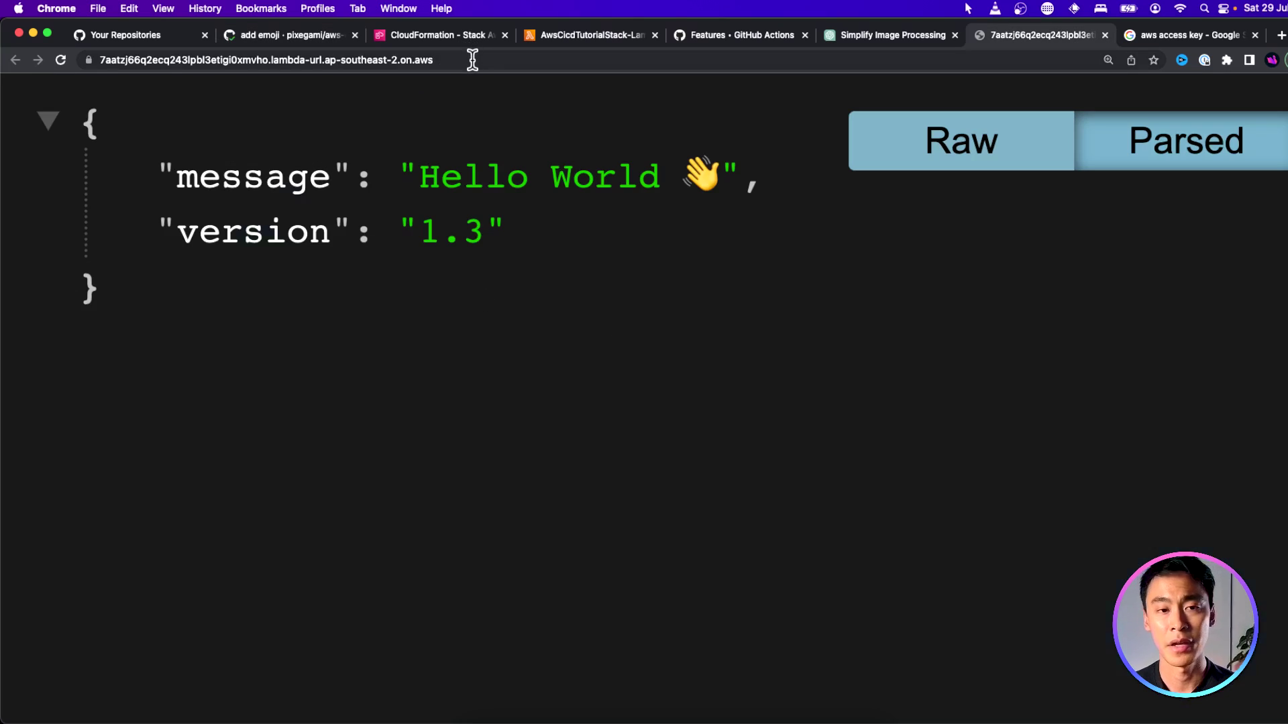
Point out the Hello World 👋 message and version 1.3 in the function URL response.
left_click_drag(723, 176, 419, 177)
left_click(519, 245)
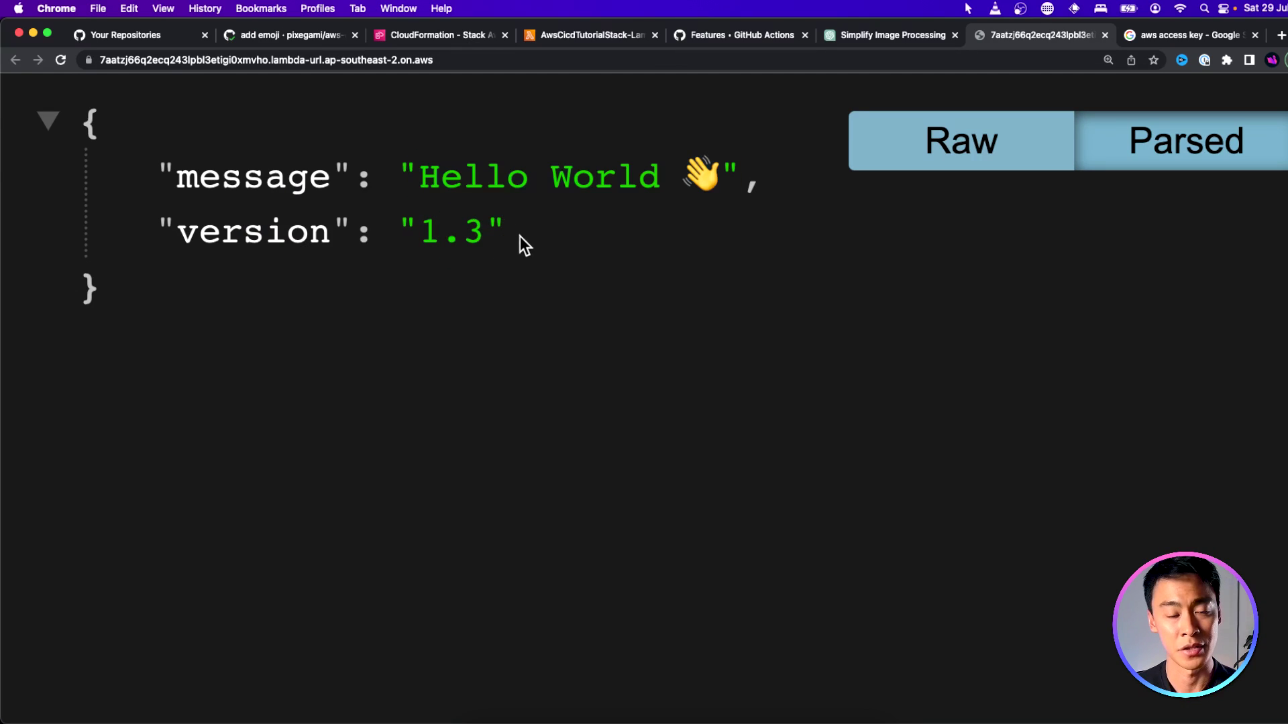
left_click_drag(413, 232, 483, 232)
left_click(544, 257)
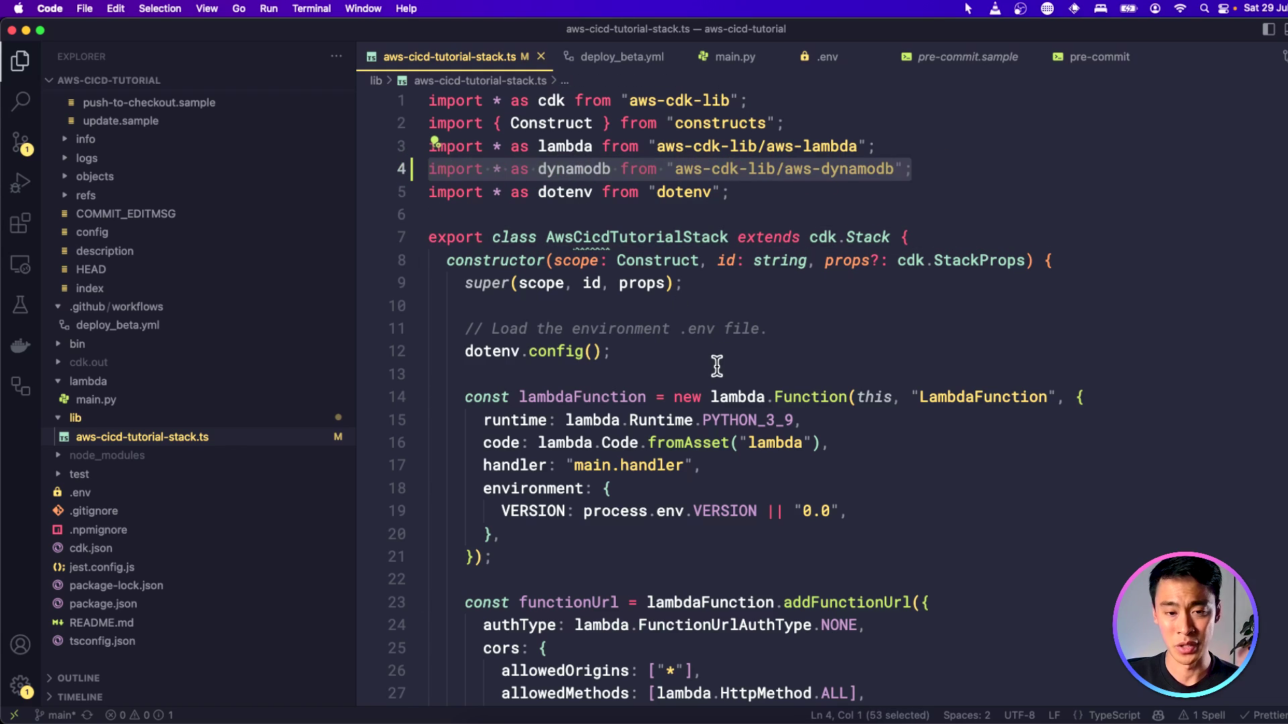
Paste the VisitorTimeTable DynamoDB table definition after the dotenv config and save.
left_click(683, 351)
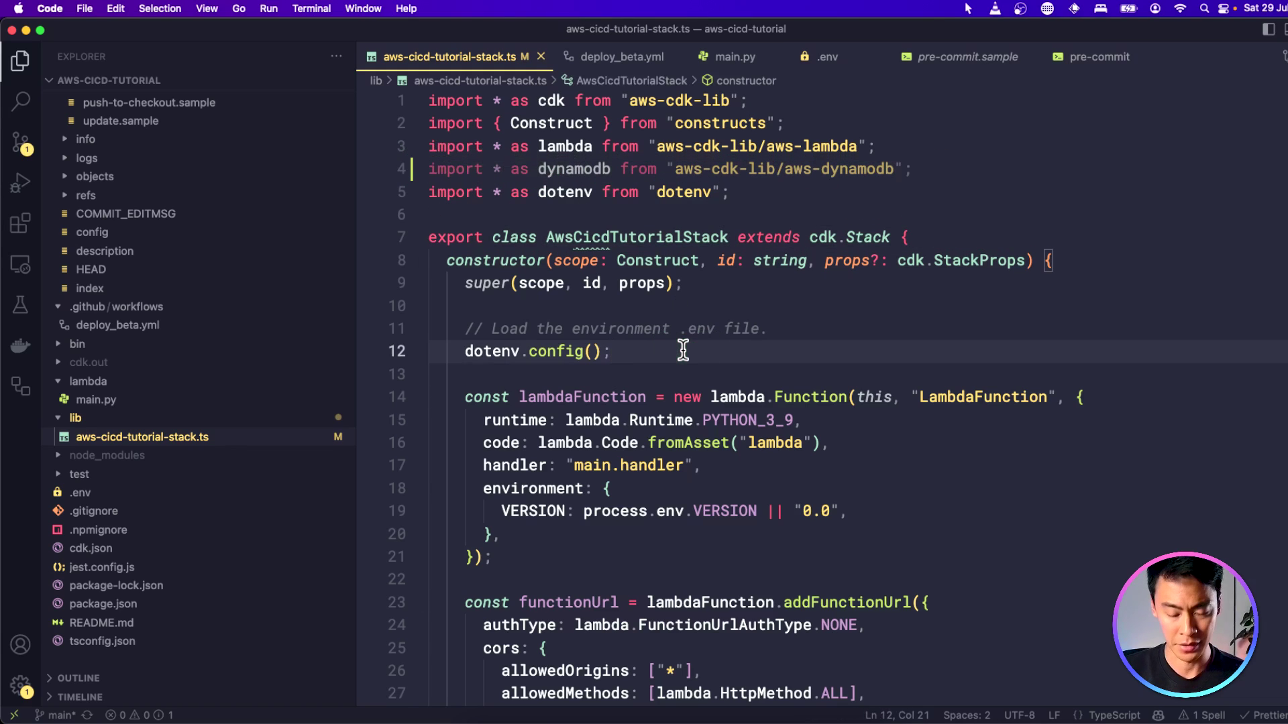
key("Return")
key("Return")
type("// Create a table to store some data.     const table = new dynamodb.Table(this, \"VisitorTimeTable\", {       partitionKey: {         name: \"key\",         type: dynamodb.AttributeType.STRING,       },       billingMode: dynamodb.BillingMode.PAY_PER_REQUEST,     });")
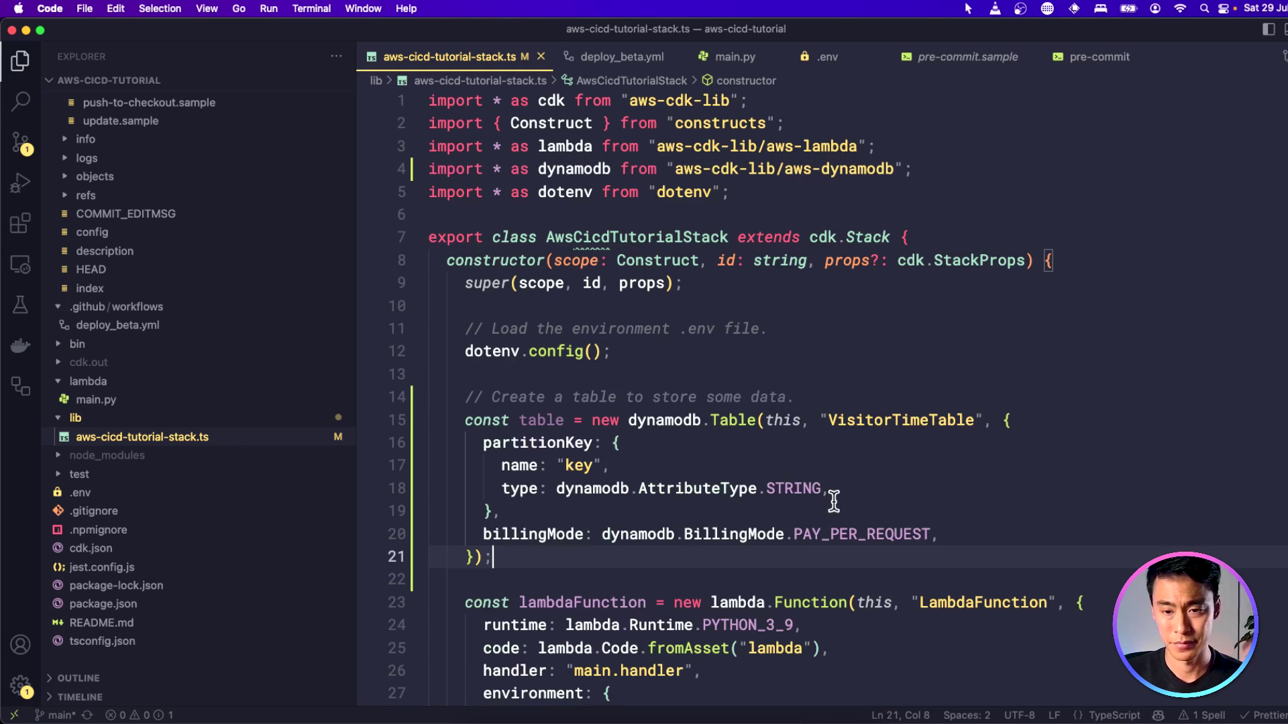
scroll(838, 500, "down", 4)
left_click(483, 449)
left_click(854, 342)
key("Down")
key("super+s")
left_click(957, 335)
Review the table's partition key definition and its pay-per-request billing mode.
double_click(964, 335)
left_click(647, 362)
left_click(589, 393)
left_click(595, 352)
left_click_drag(571, 383, 579, 381)
left_click(564, 408)
left_click(869, 406)
key("Down")
key("Down")
key("Down")
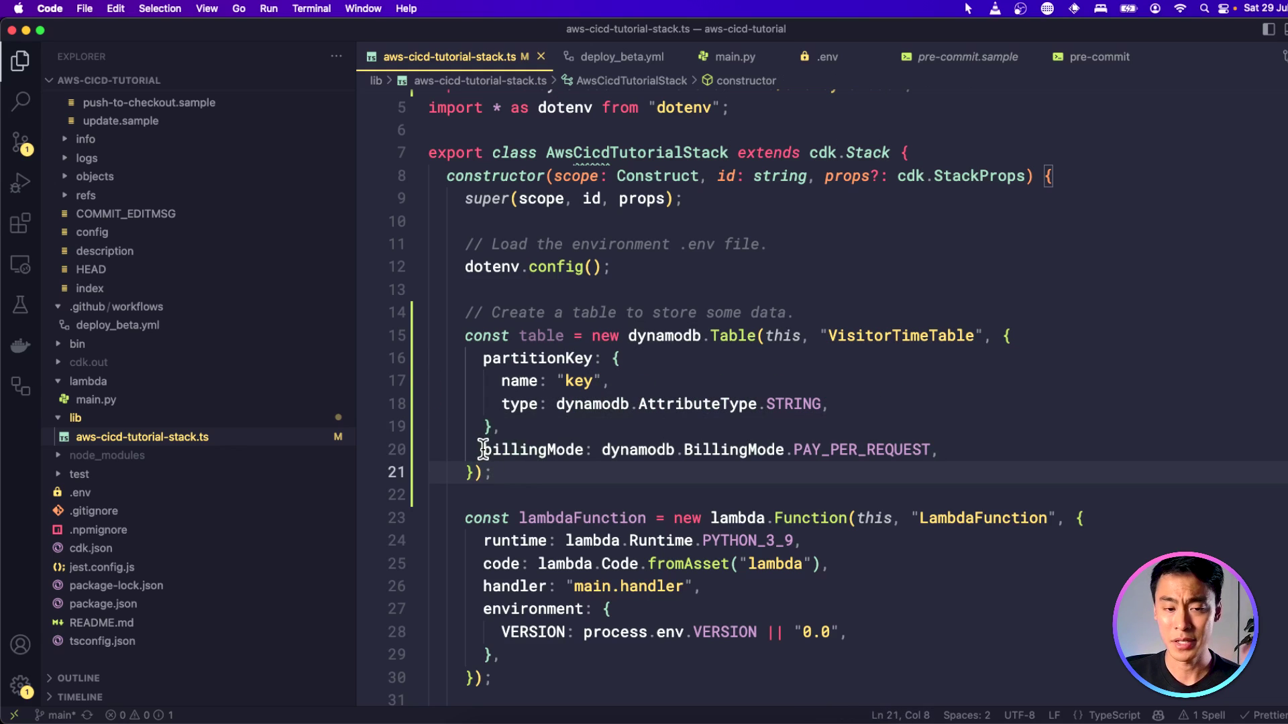
left_click_drag(733, 452, 974, 452)
left_click(974, 453)
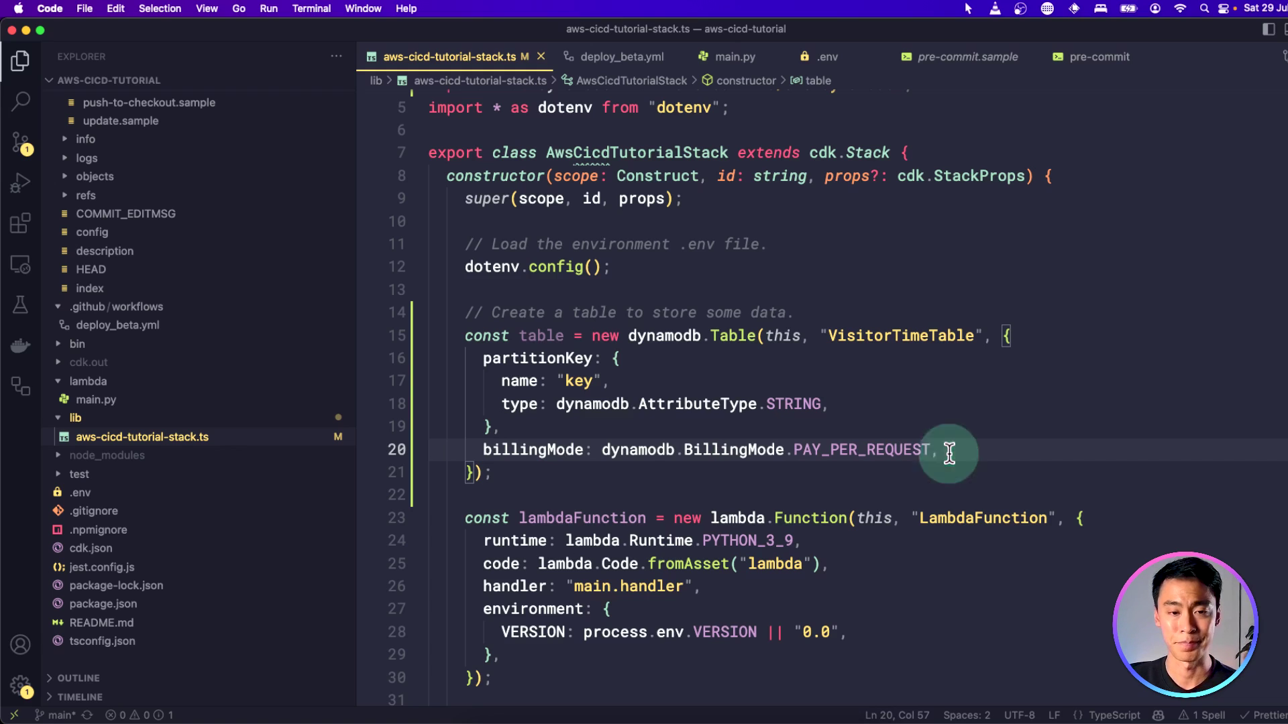
Add TABLE_NAME: table.tableName to the Lambda's environment variables and save.
left_click(748, 540)
scroll(588, 506, "down", 4)
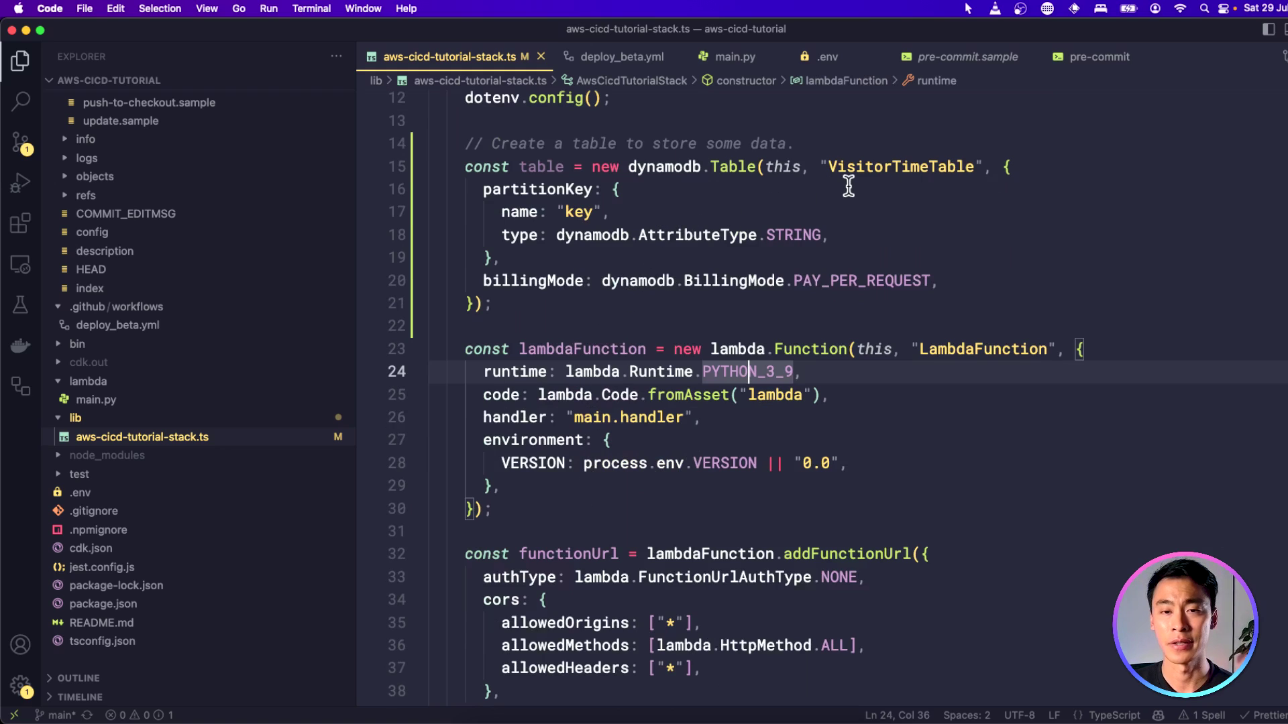
left_click(866, 465)
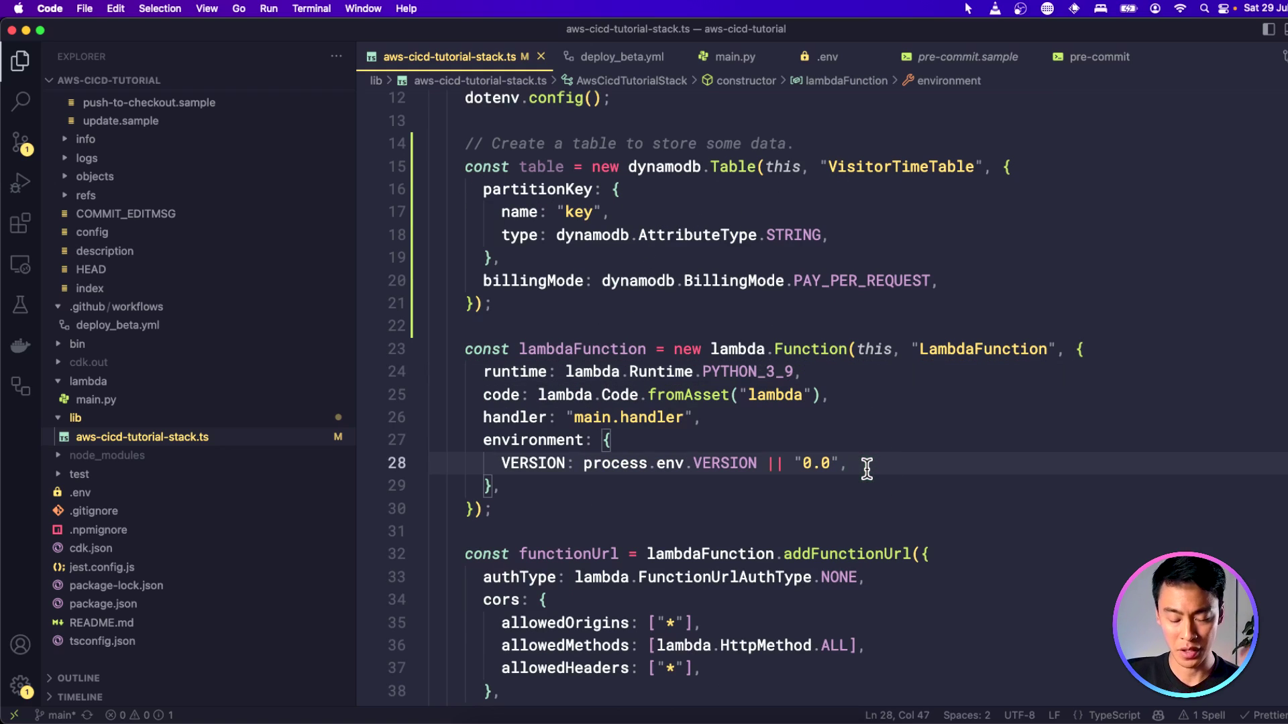
key("Return")
type("TA")
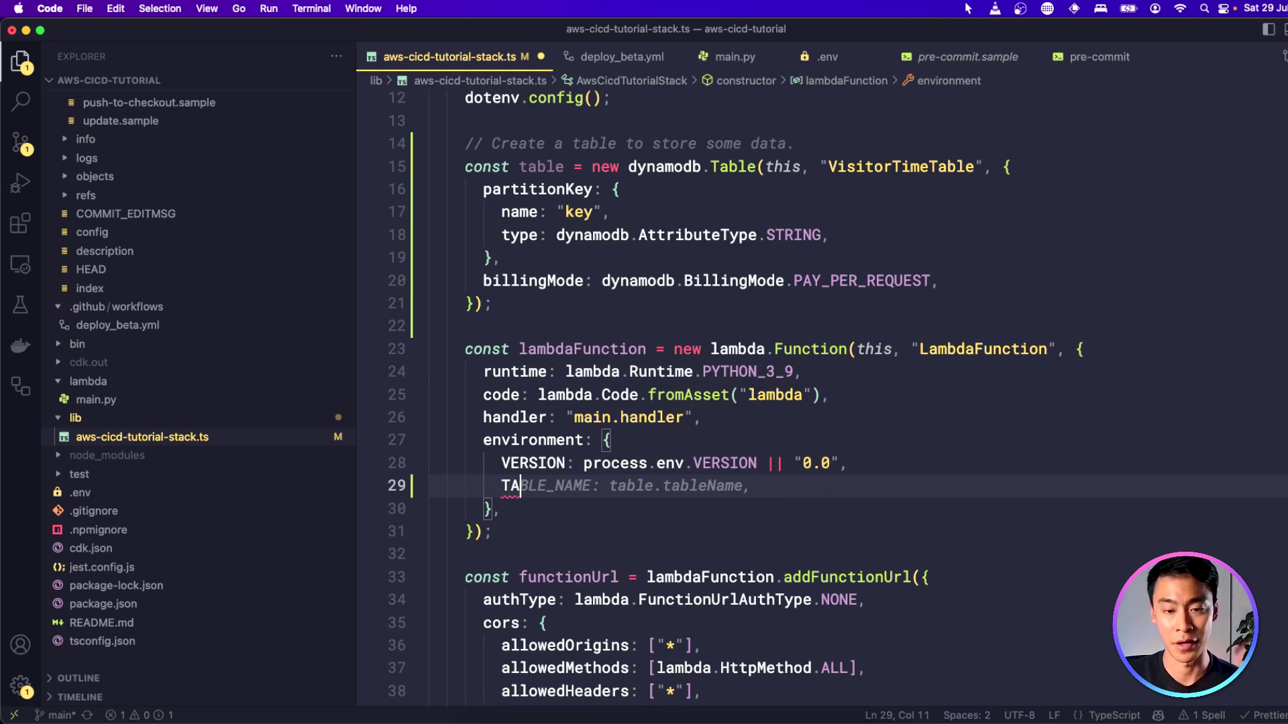
key("Tab")
key("super+s")
scroll(605, 523, "down", 5)
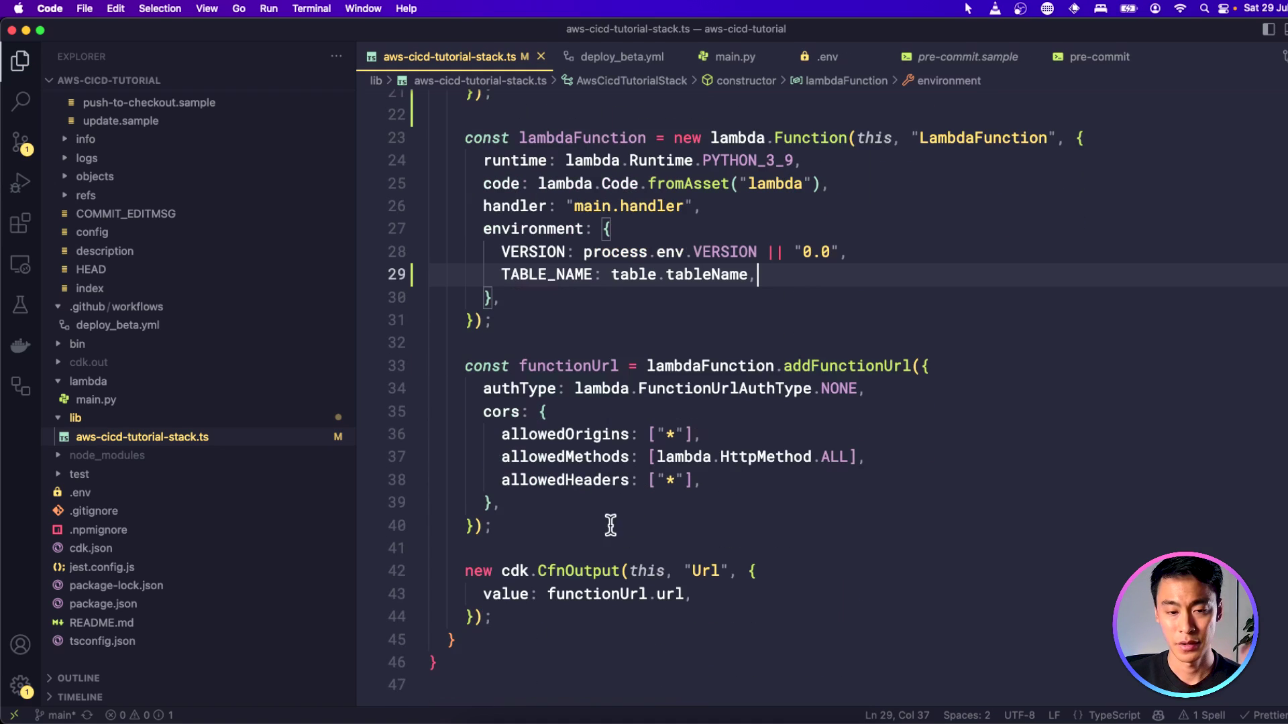
Add table.grantReadWriteData(lambdaFunction) below the Lambda function definition.
left_click(605, 524)
left_click(585, 320)
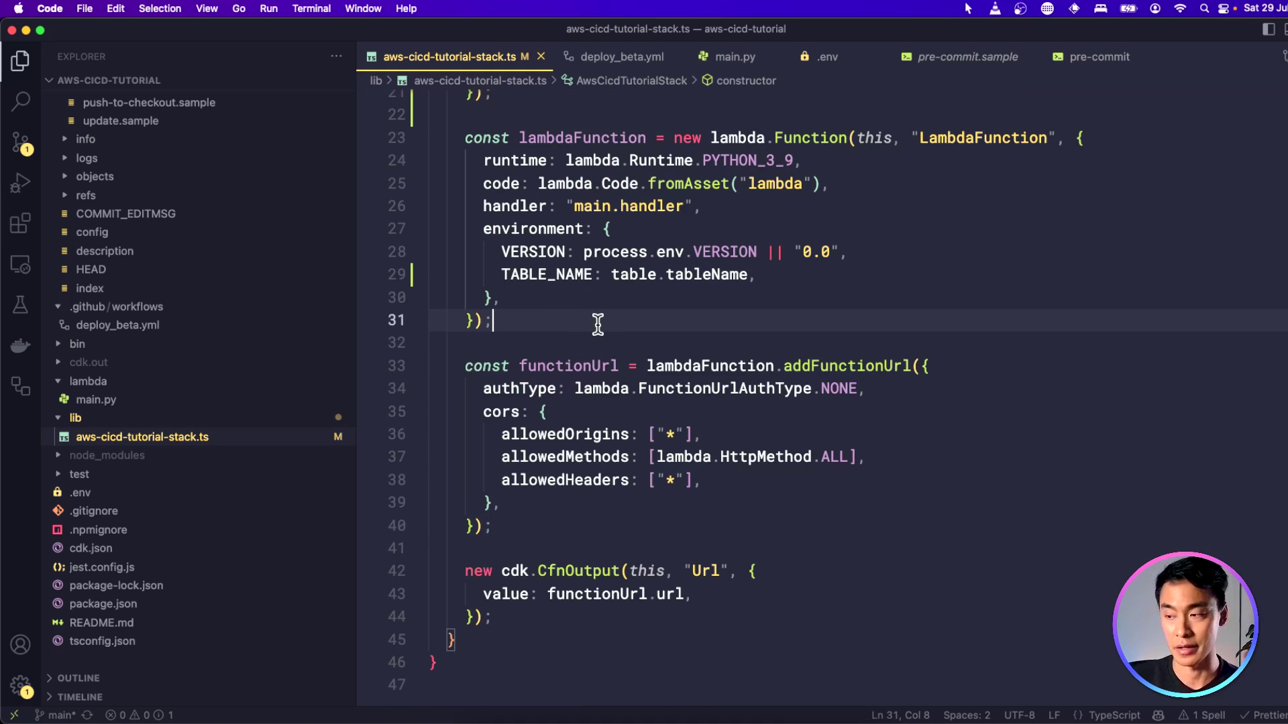
key("Return")
key("Return")
type("table.g")
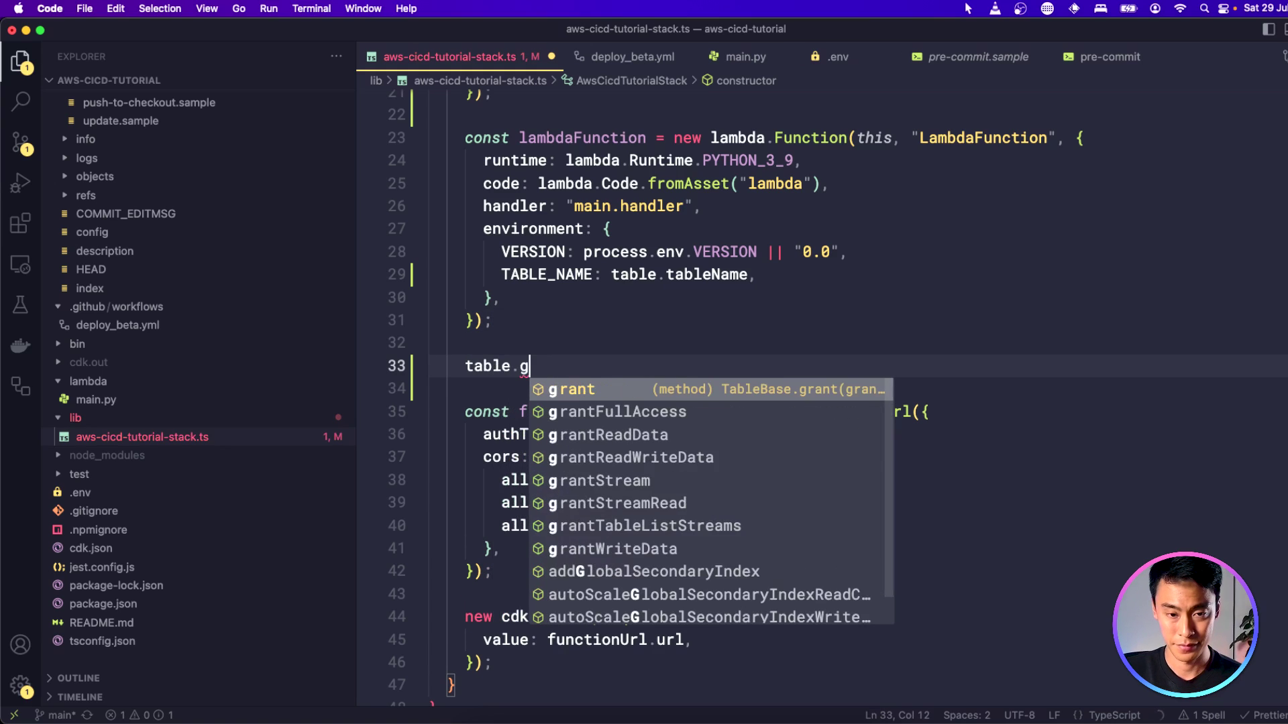
type("ran")
key("Tab")
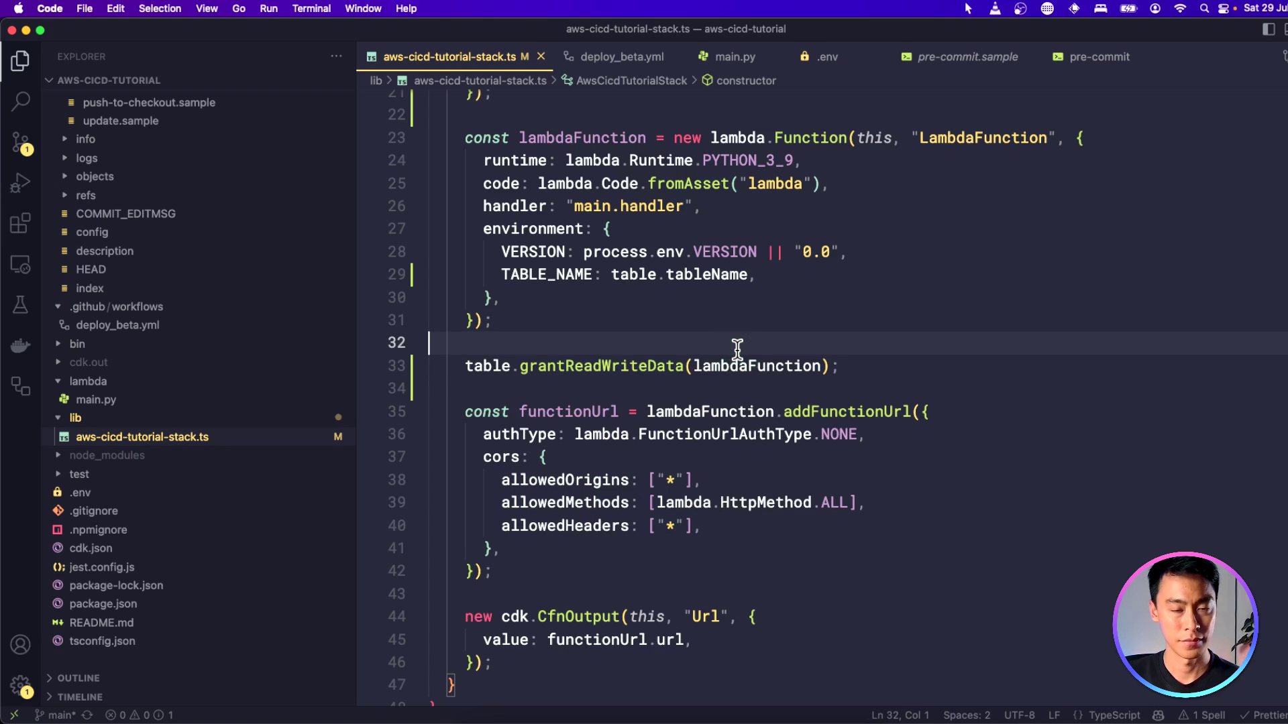
scroll(735, 352, "up", 5)
left_click_drag(612, 345, 422, 210)
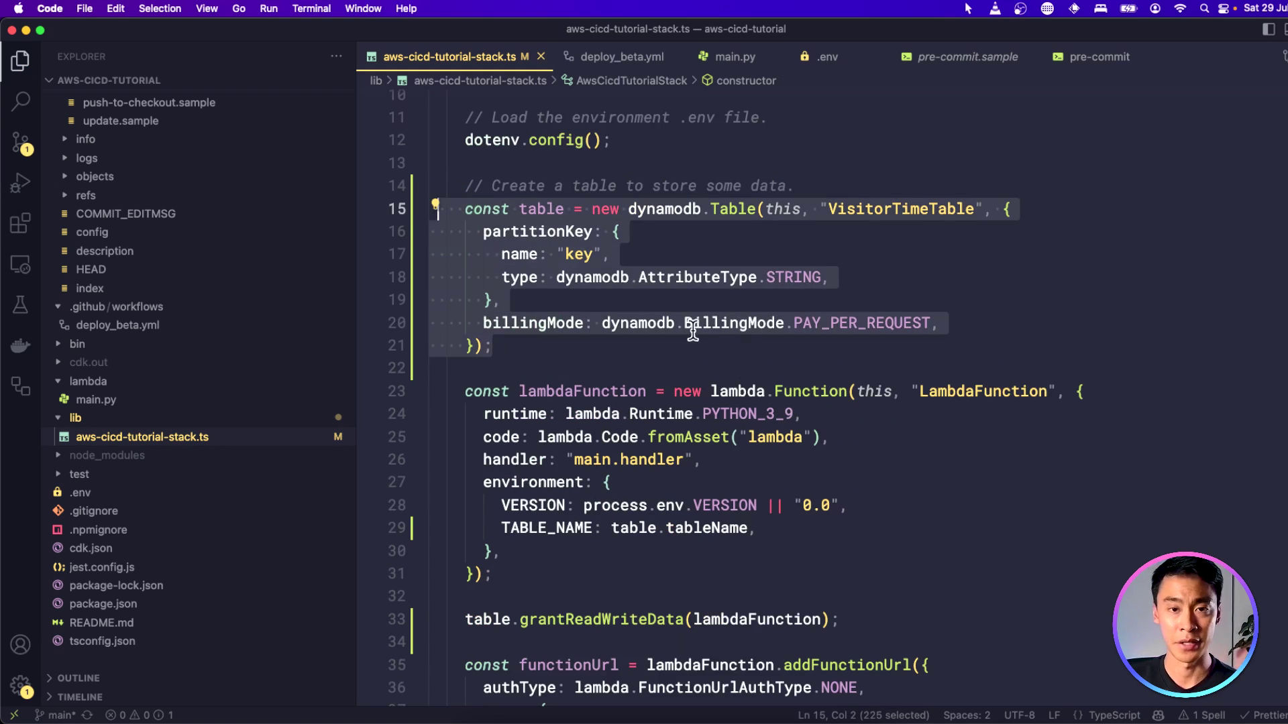
In main.py, import boto3 and get the DynamoDB table from the TABLE_NAME environment variable.
left_click(740, 57)
left_click(528, 97)
key("Return")
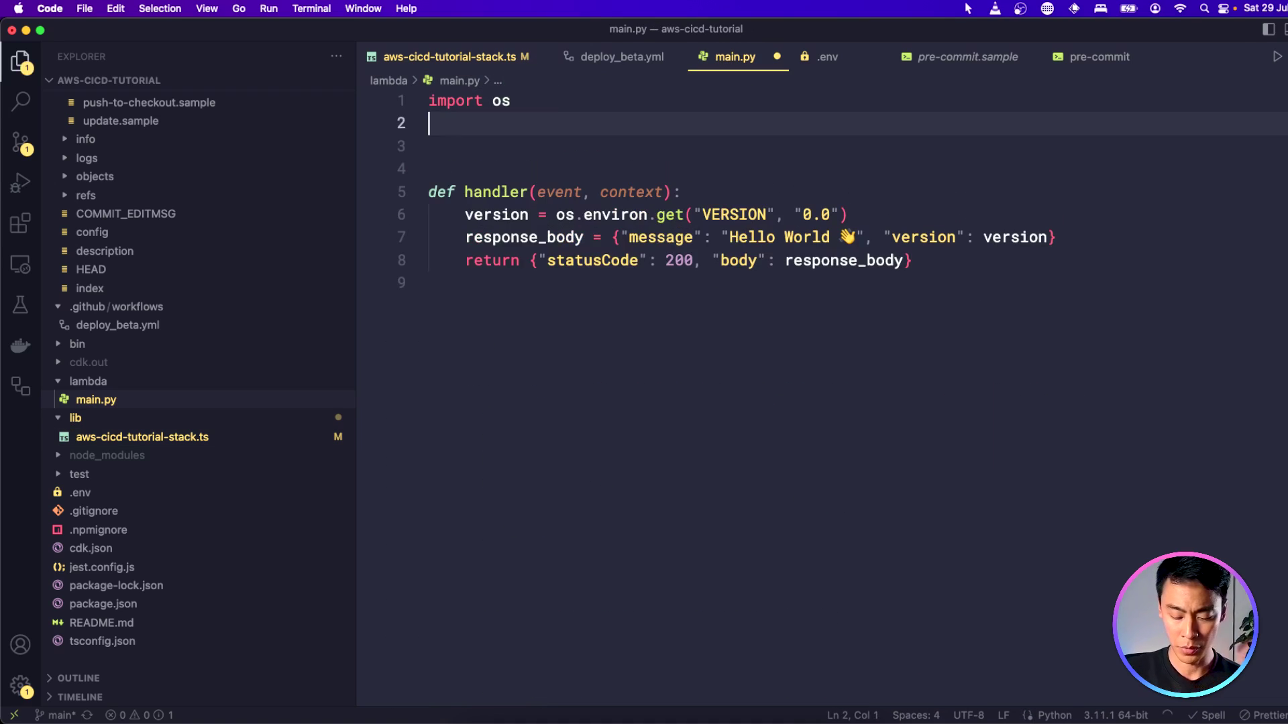
type("import boto3")
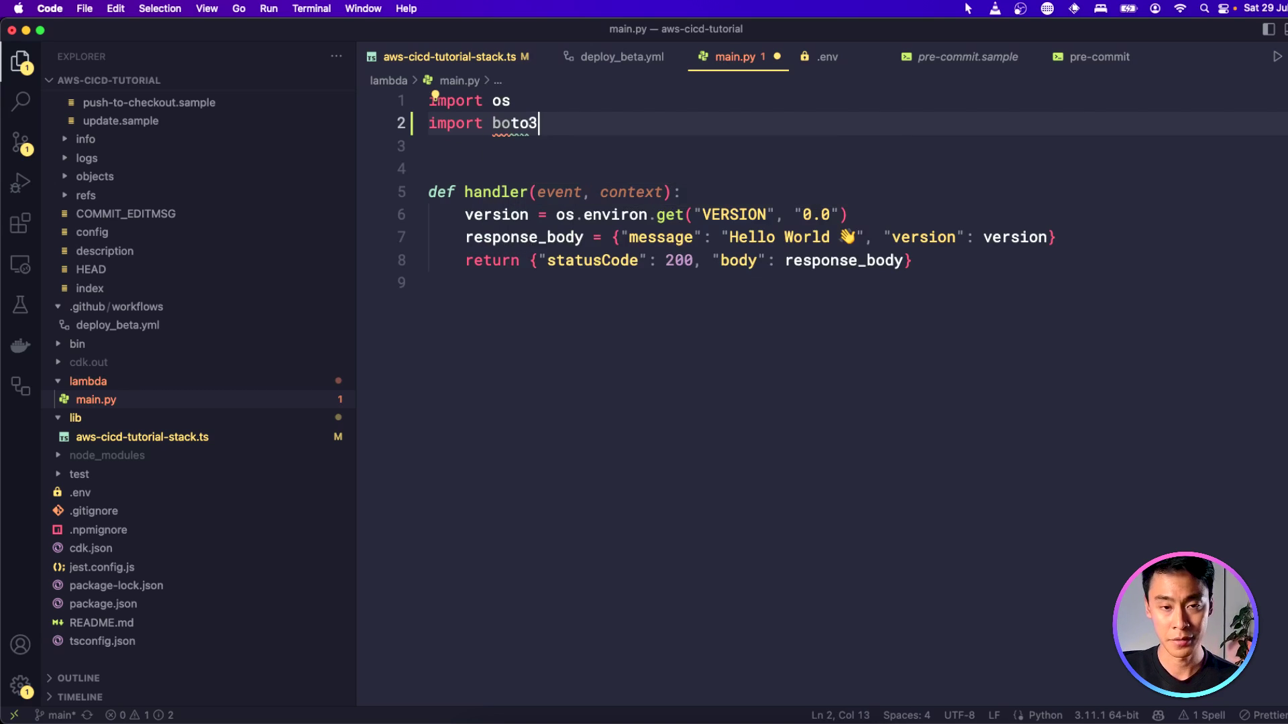
key("super+s")
left_click(747, 313)
left_click(726, 188)
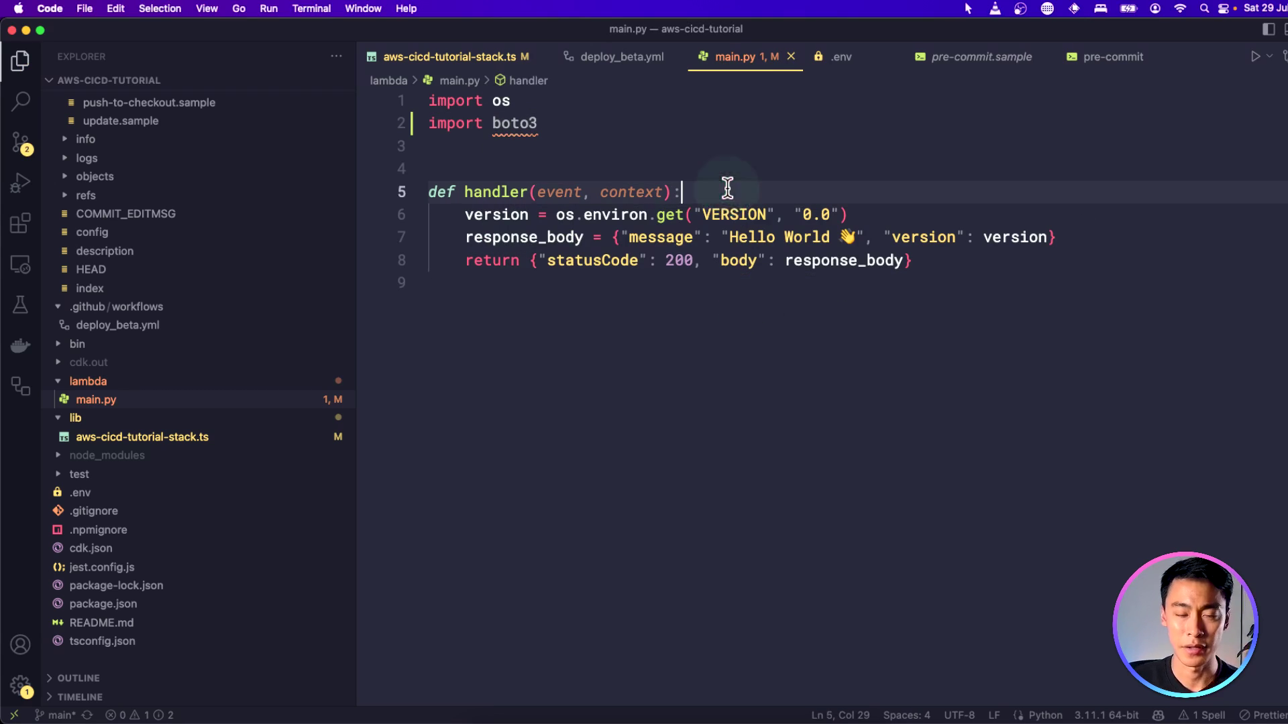
key("Return")
key("Return")
key("Return")
key("Up")
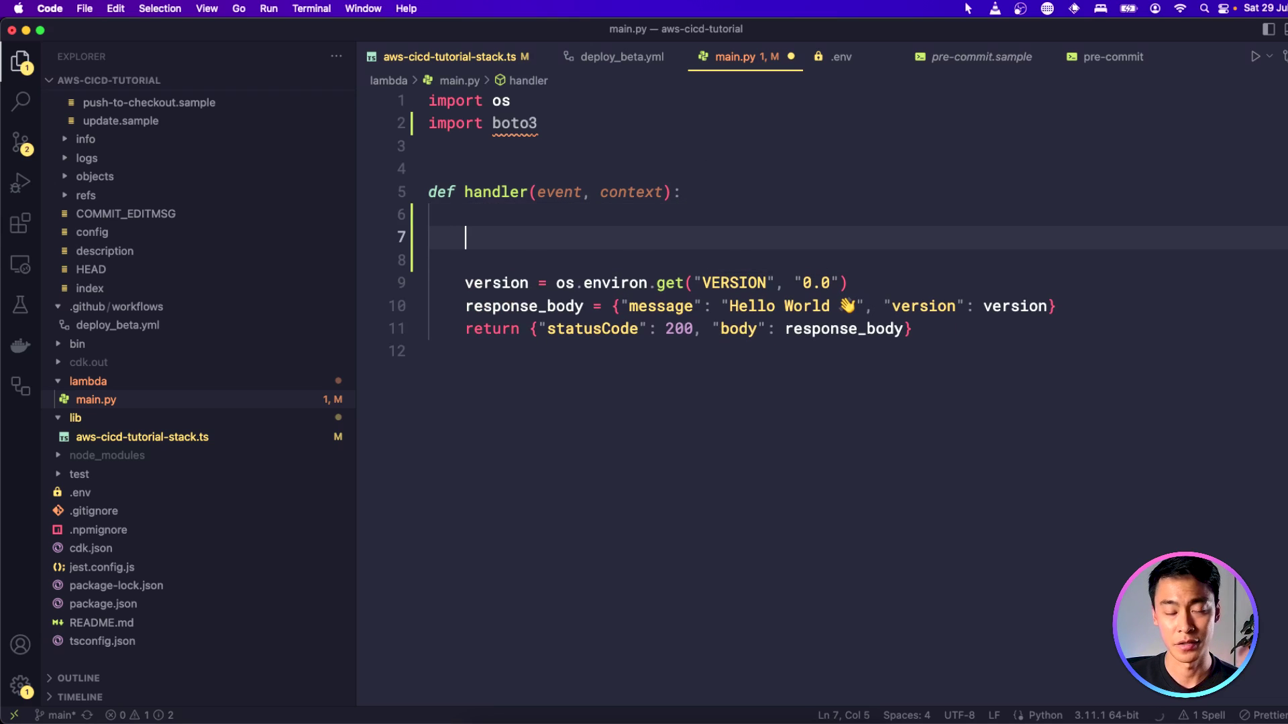
type("# Get a reference to the DDB table.     dynamodb = boto3.resource(\"dynamodb\")     table = dynamodb.Table(os.environ.get(\"TABLE_NAME\"))")
key("super+s")
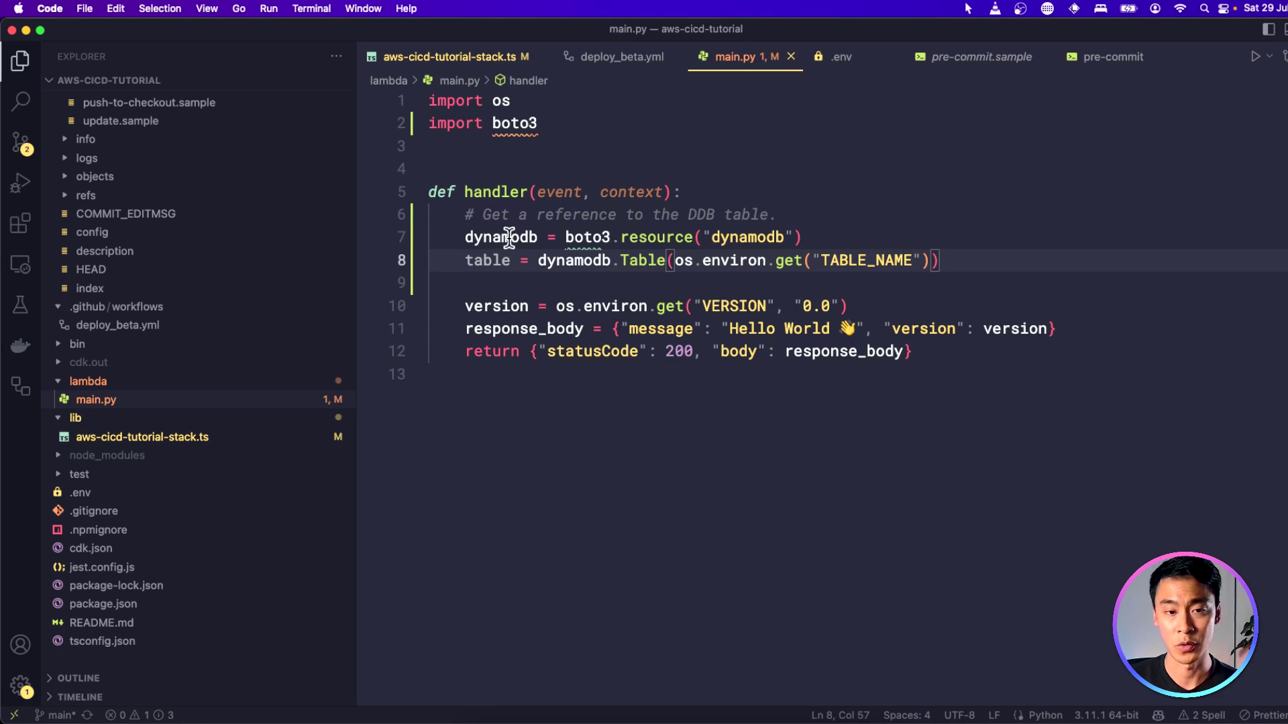
left_click_drag(565, 238, 819, 234)
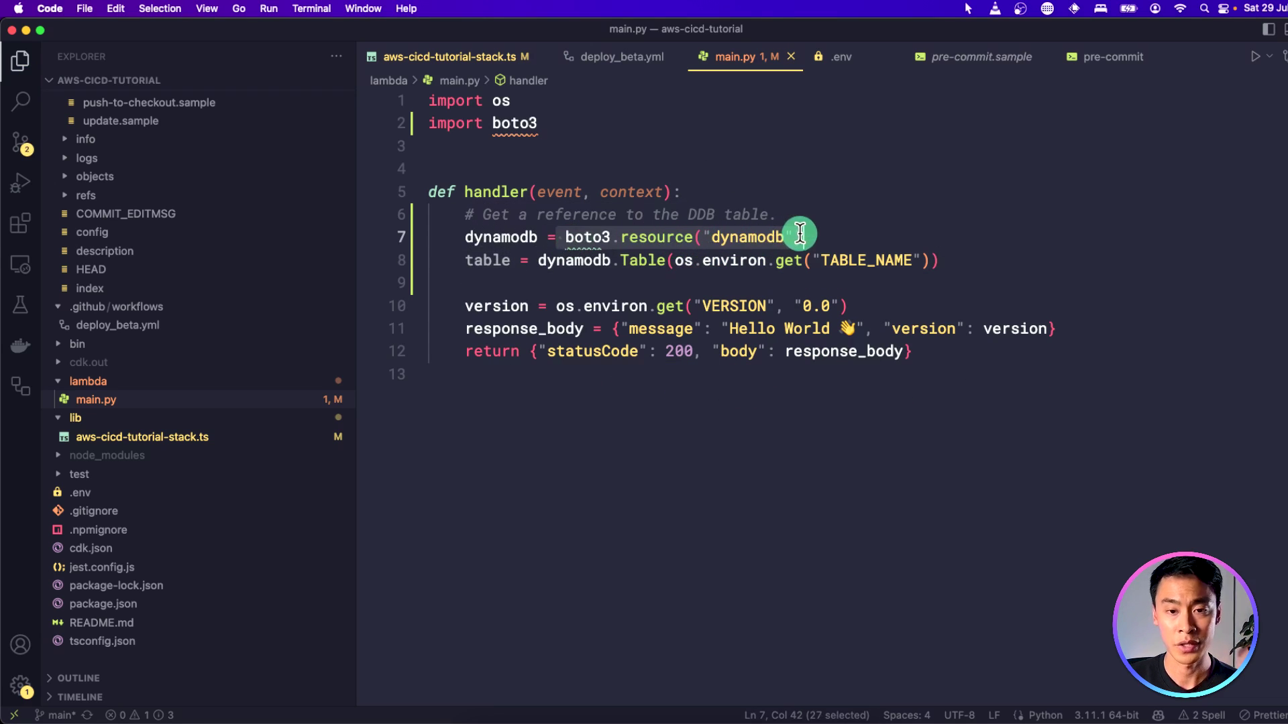
left_click(554, 261)
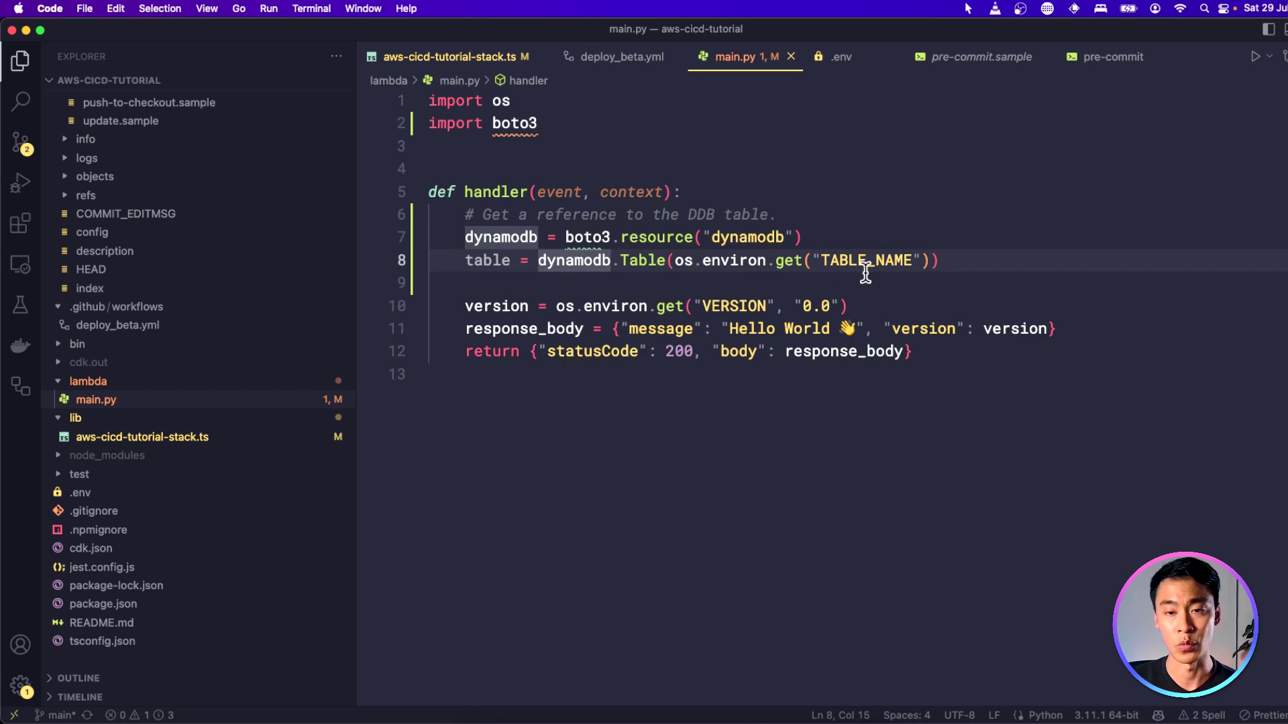
left_click(639, 261)
left_click_drag(674, 260, 927, 259)
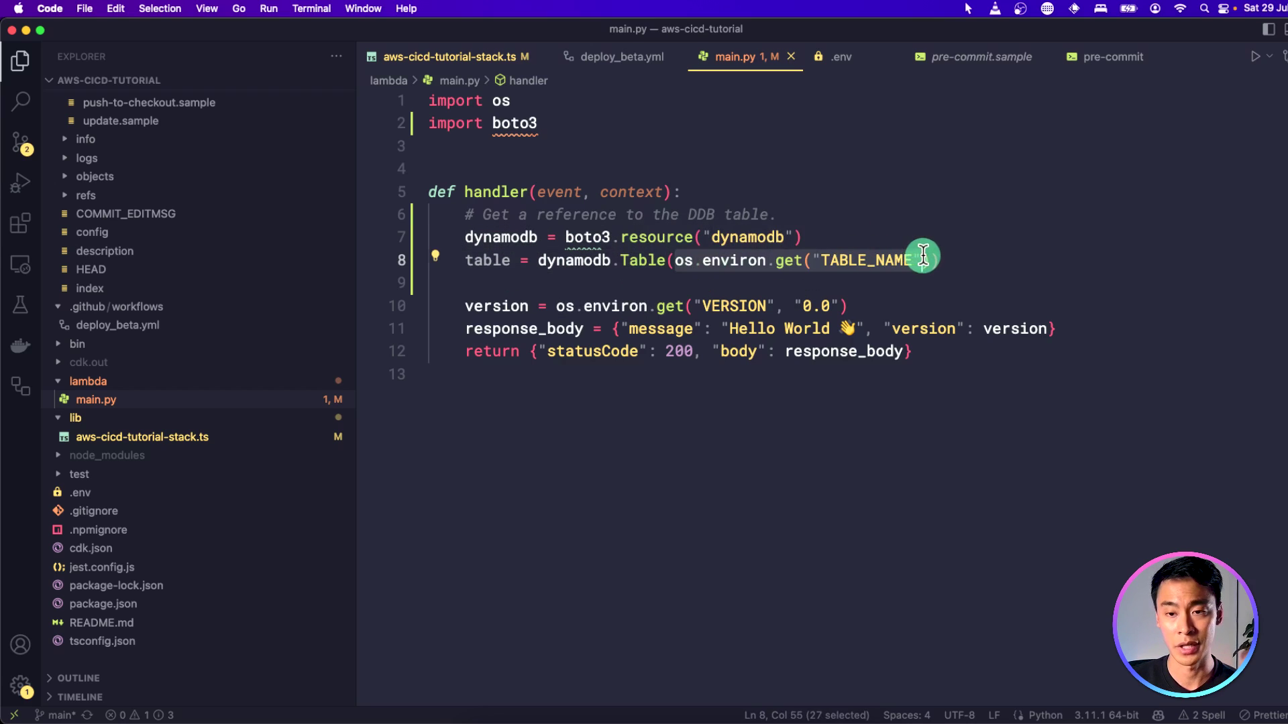
left_click(480, 248)
Read the visit_count item with get_item, defaulting to 0 when no item exists.
left_click(986, 261)
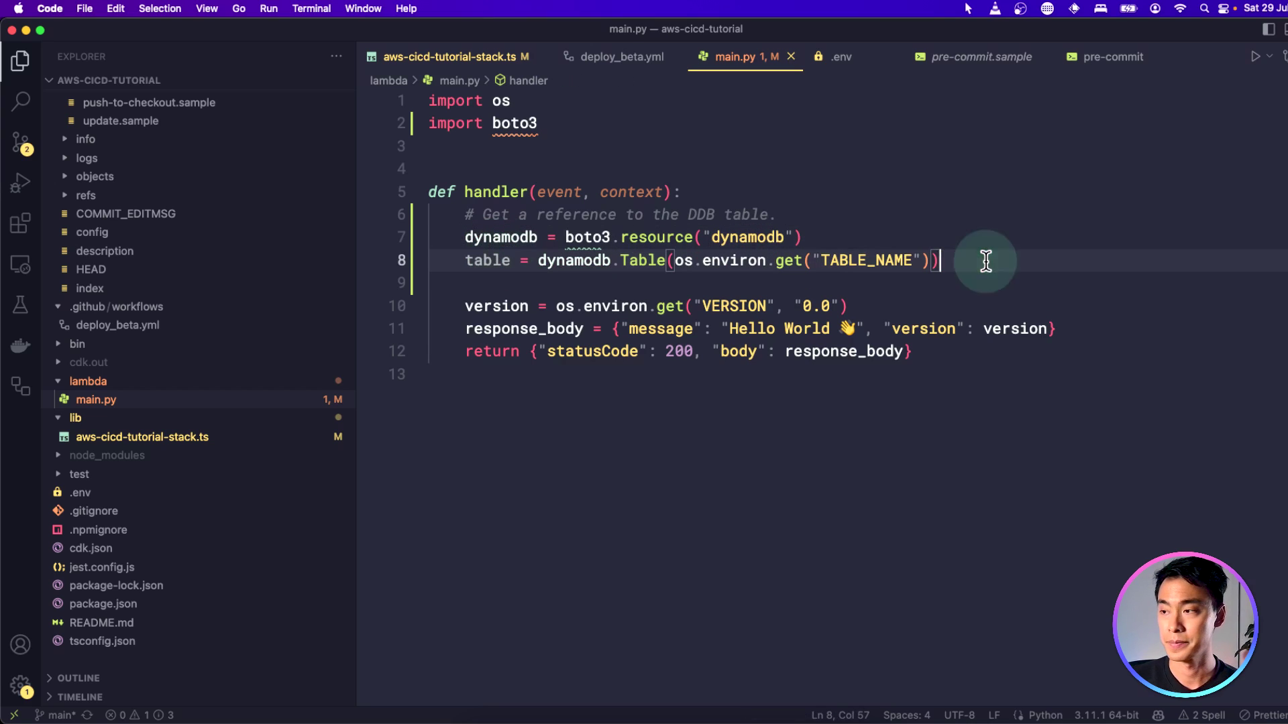
key("Return")
key("Return")
type("# Read the \"VISIT COUNT\" key (or create it if it doesn't exist)     response = table.get_item(Key={\"key\": \"visit_count\"})     if \"Item\" in response:         visit_count = response[\"Item\"][\"value\"]     else:         visit_count = 0")
scroll(567, 336, "down", 2)
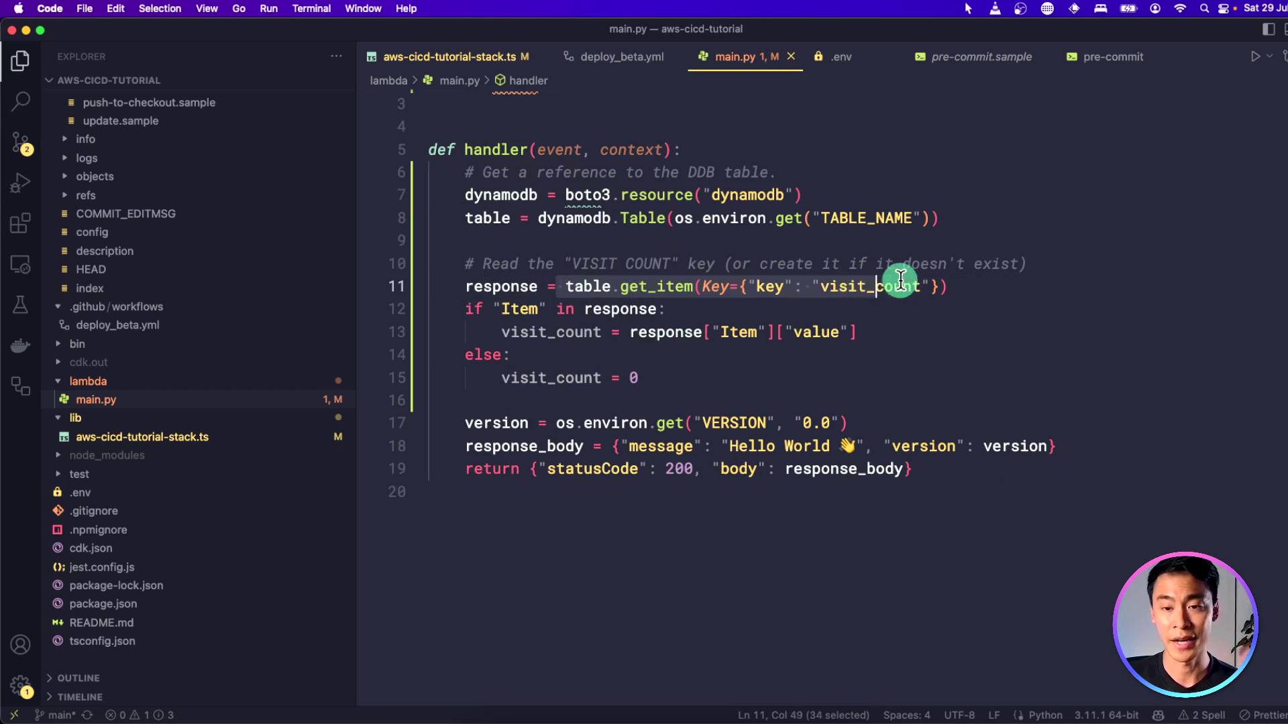
left_click(876, 332)
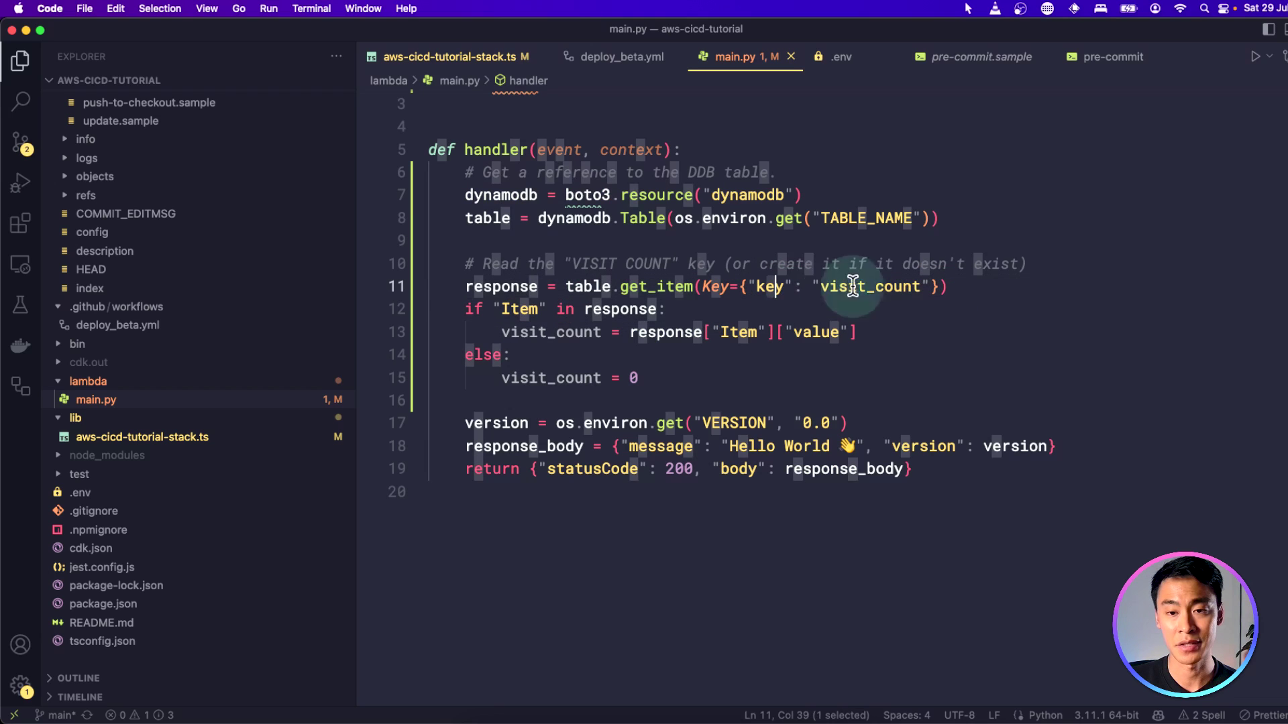
key("Down")
key("Down")
left_click_drag(464, 313, 683, 310)
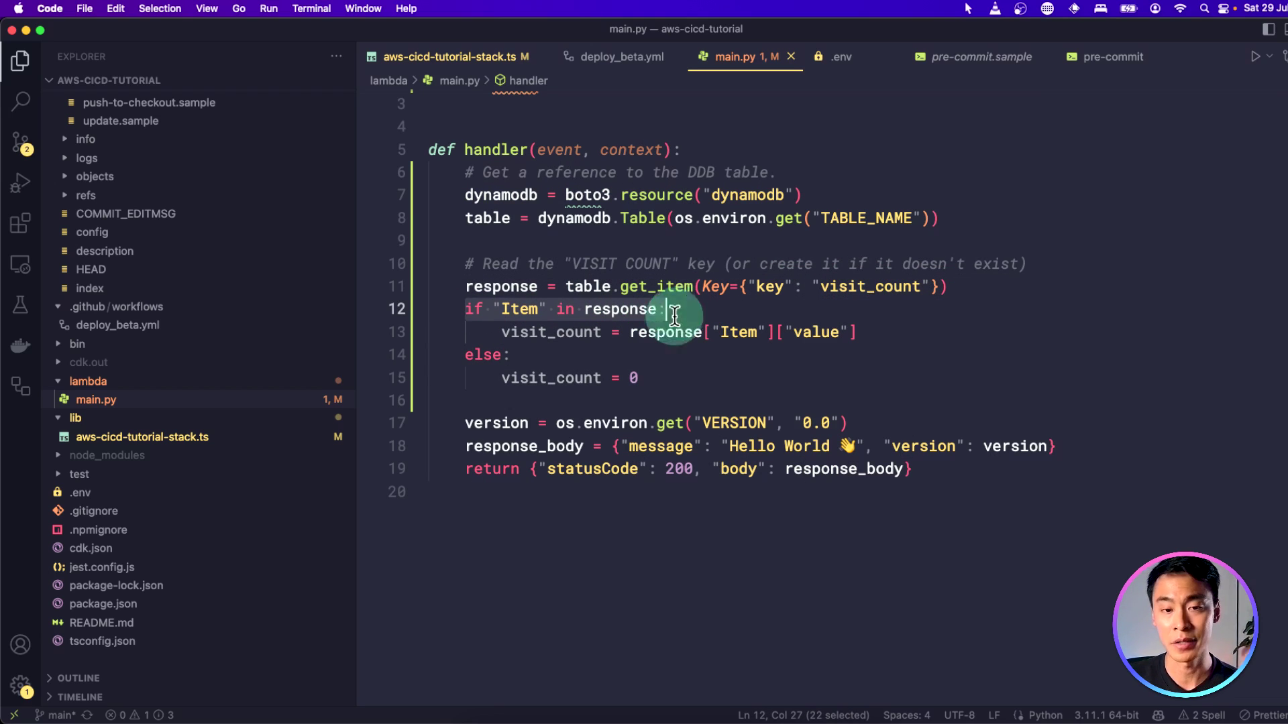
left_click_drag(501, 332, 866, 331)
left_click(690, 374)
left_click(498, 379)
left_click(682, 376)
Increment and save the count with put_item, and return new_visit_count in the response body.
type("# Increment the visit count and write it back to the table.     new_visit_count = visit_count + 1     table.put_item(Item={\"key\": \"visit_count\", \"value\": new_visit_count})")
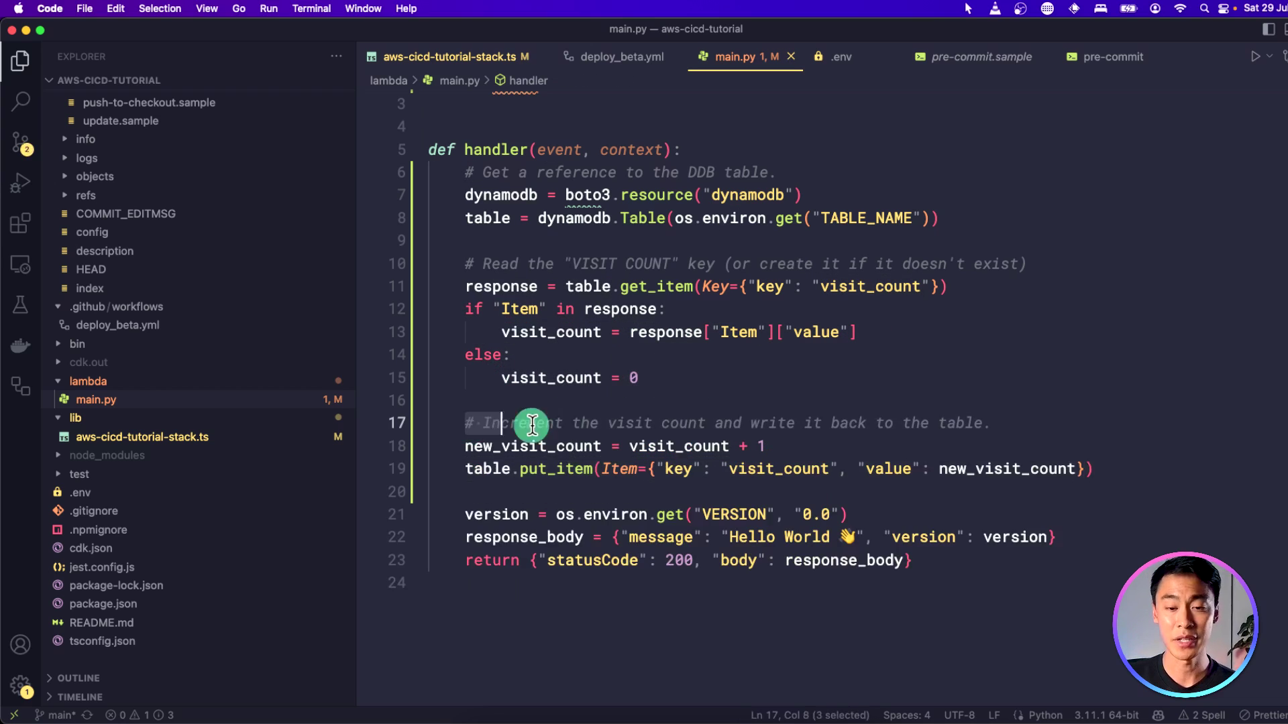
left_click(843, 447)
left_click(775, 469)
left_click_drag(523, 473, 1107, 469)
left_click(1109, 475)
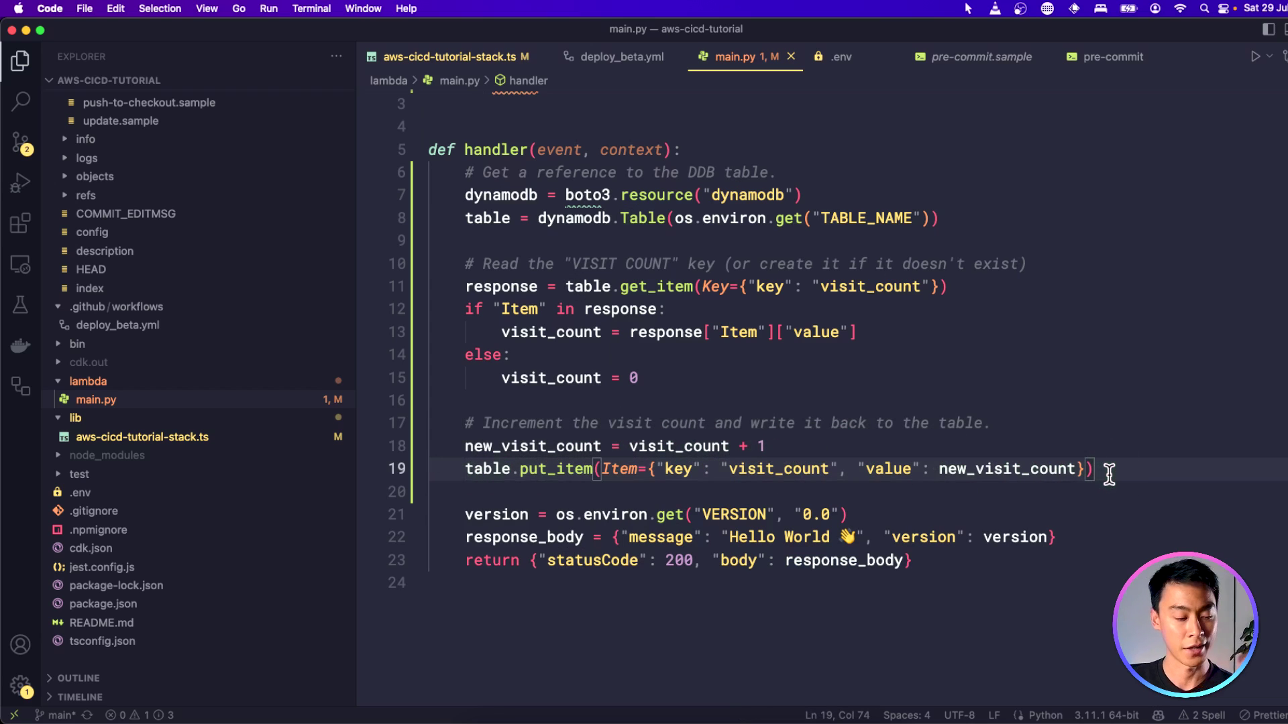
left_click(1090, 538)
key("Left")
type(", \"visit_count\": new_visit_count,")
key("super+s")
scroll(645, 403, "down", 3)
double_click(693, 433)
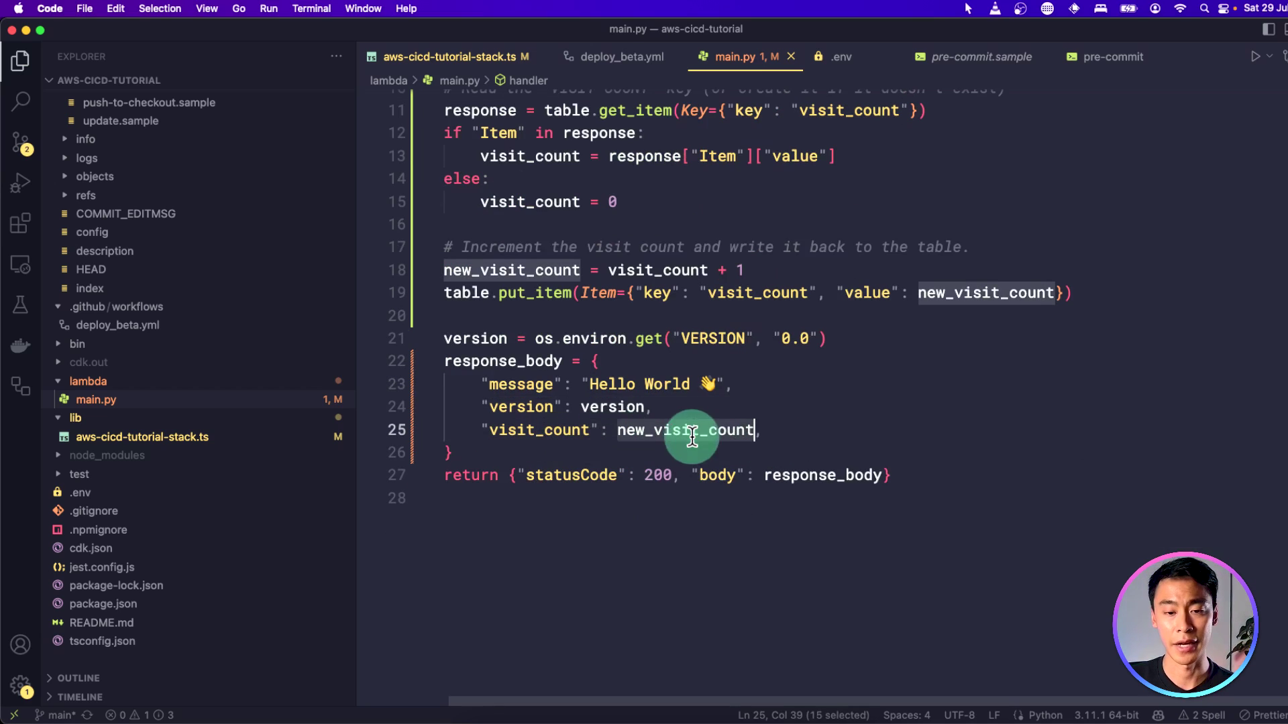
left_click(575, 431)
left_click_drag(446, 361, 560, 407)
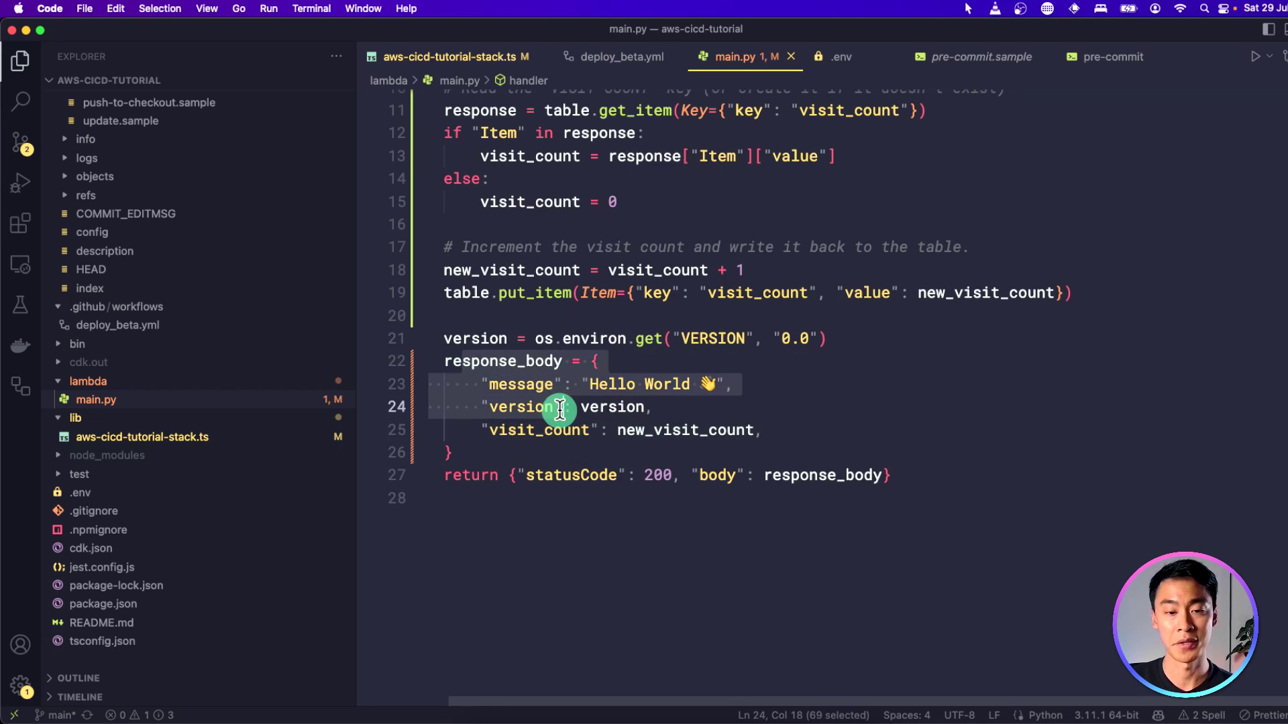
left_click(568, 453)
scroll(776, 572, "up", 3)
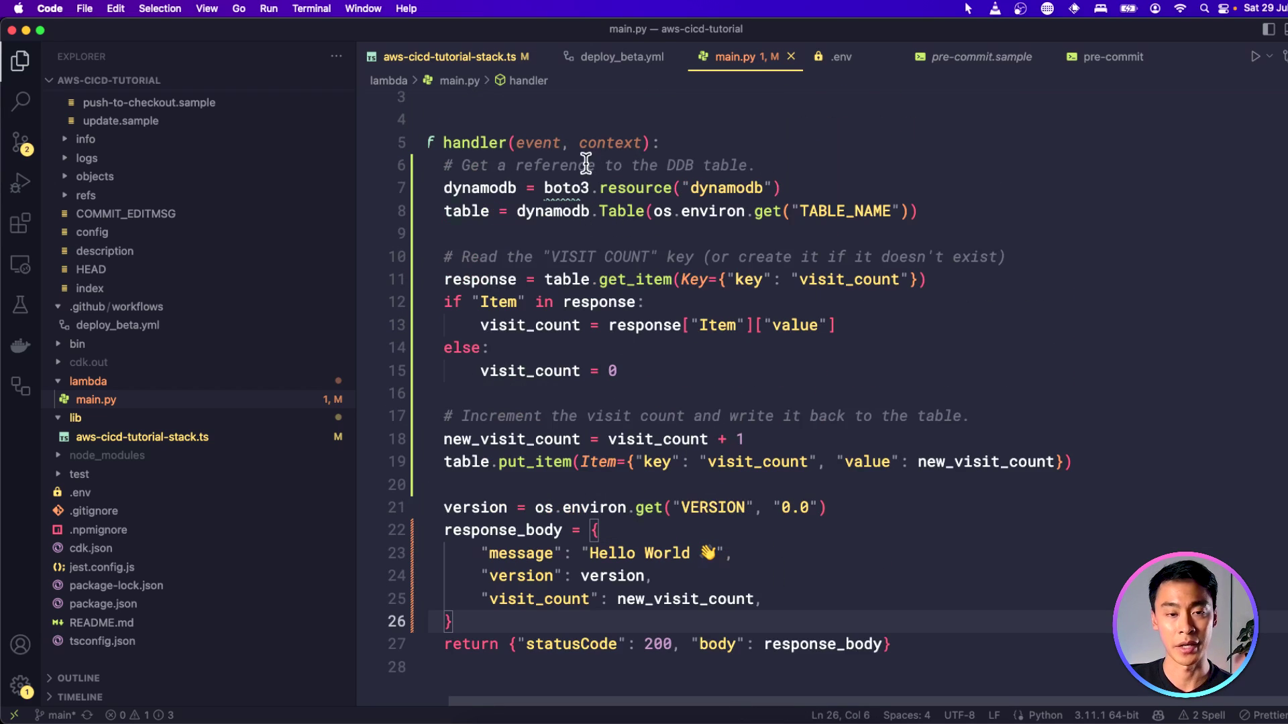
scroll(394, 597, "left", 1)
left_click(762, 576)
left_click(724, 257)
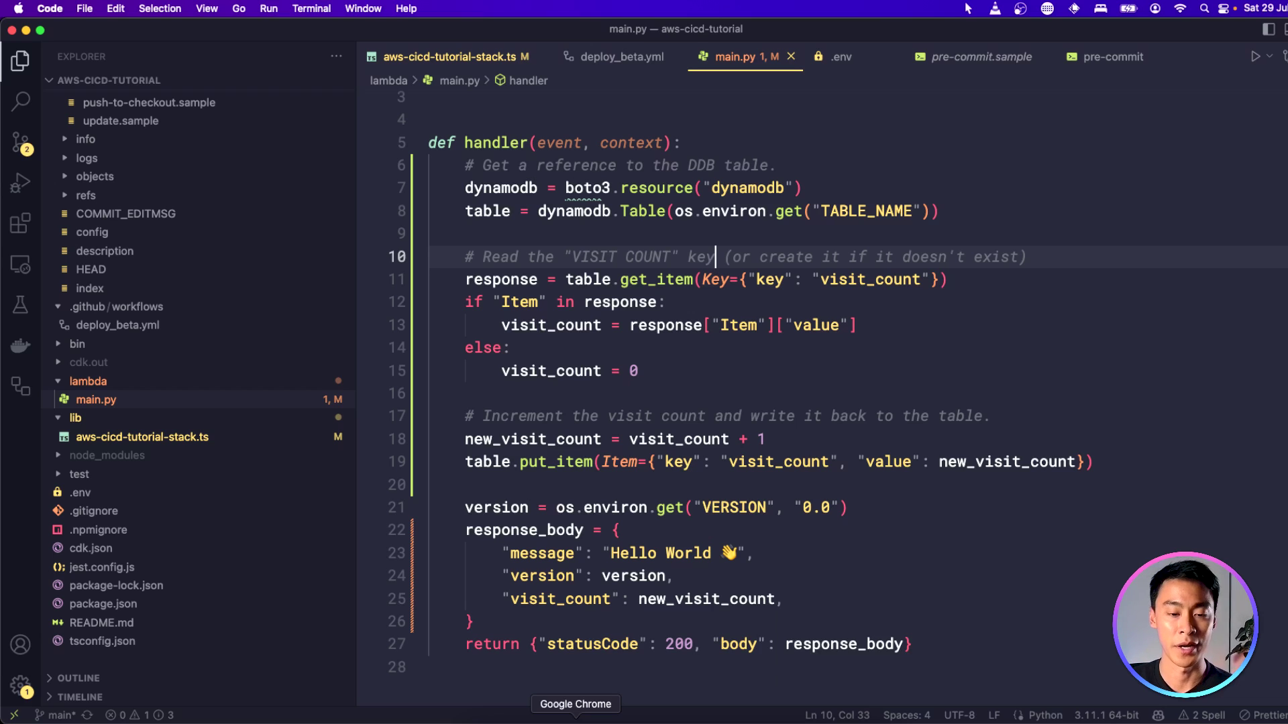
Add a raw path check at the start of the handler that returns 404 for other paths.
left_click(576, 719)
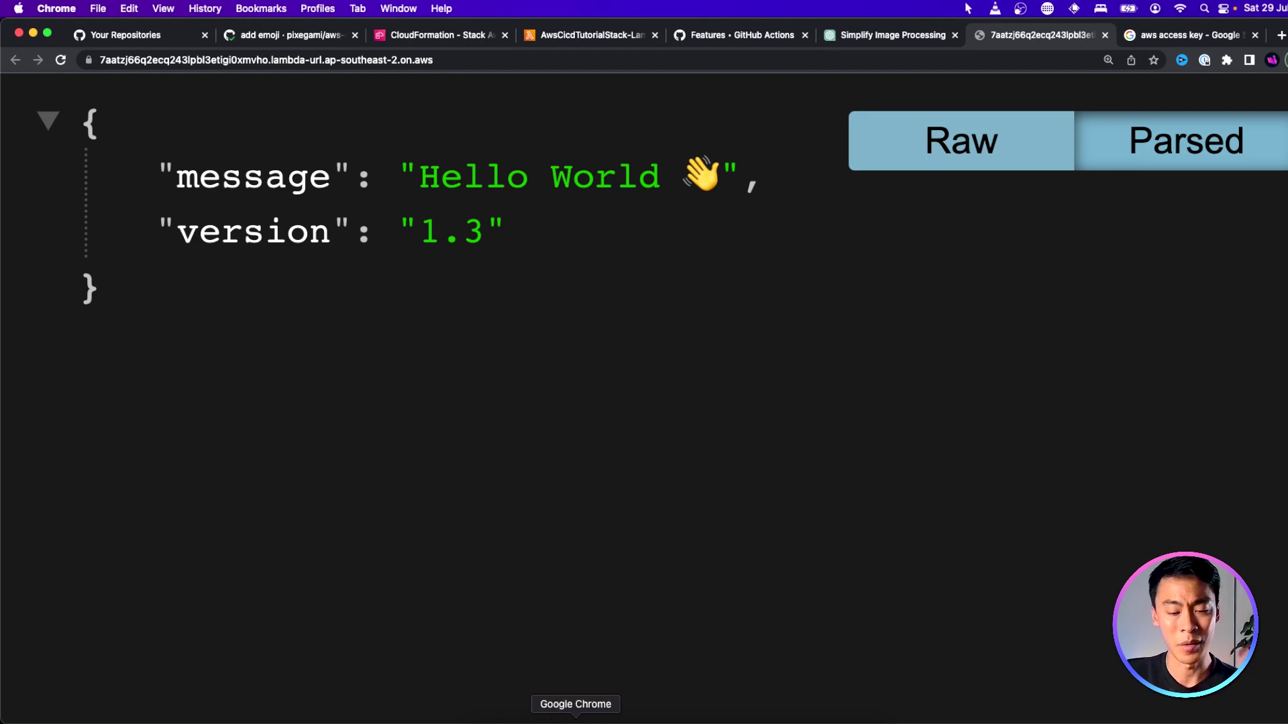
left_click(525, 719)
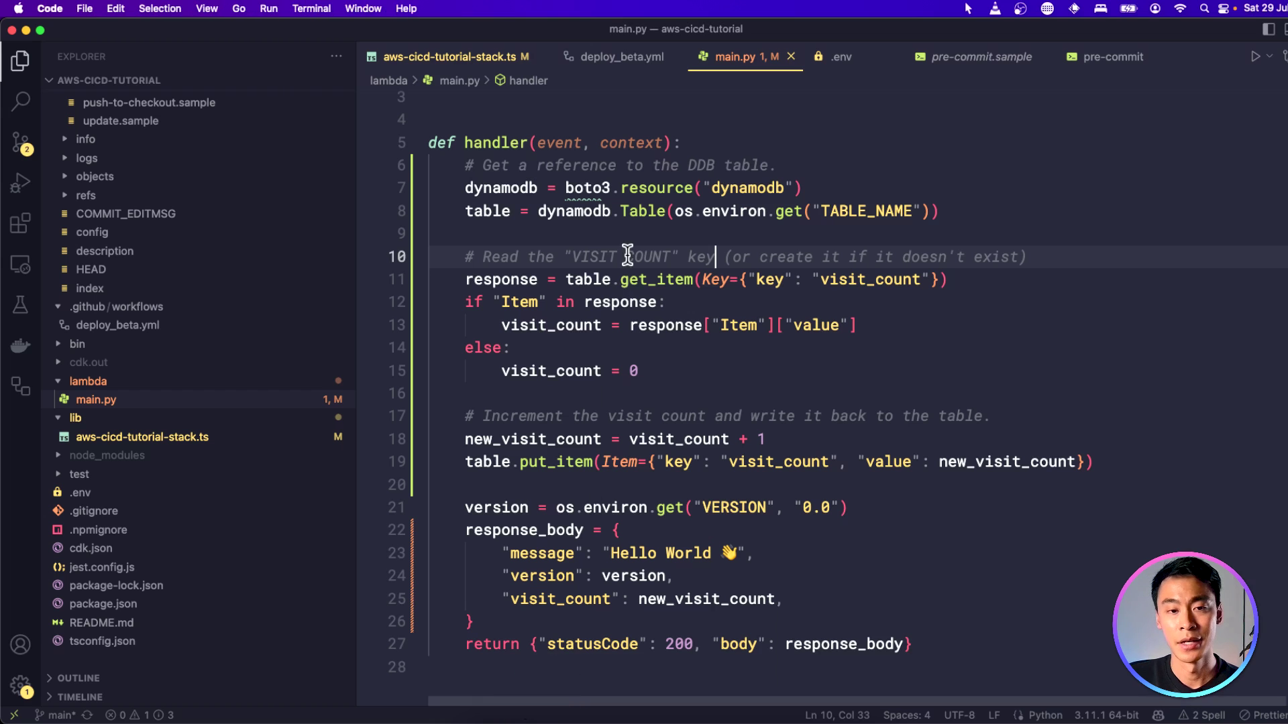
left_click(747, 144)
key("Return")
key("Return")
key("Up")
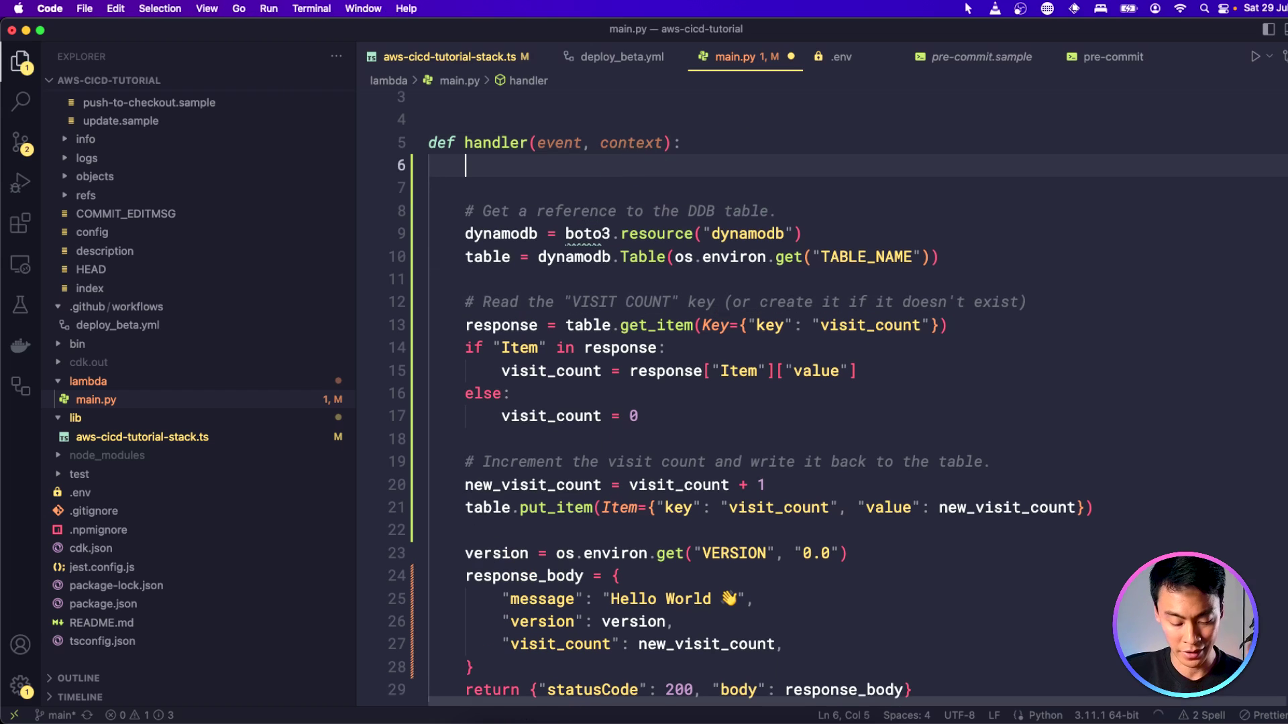
key("Return")
type("# Raw event data.     path = event[\"rawPath\"]     if path != \"/\":         return {\"statusCode\": 404, \"body\": \"Not found.\"}")
left_click(484, 167)
left_click_drag(502, 257, 939, 256)
Review the path condition and save main.py so the formatter tidies the blank lines.
left_click(848, 294)
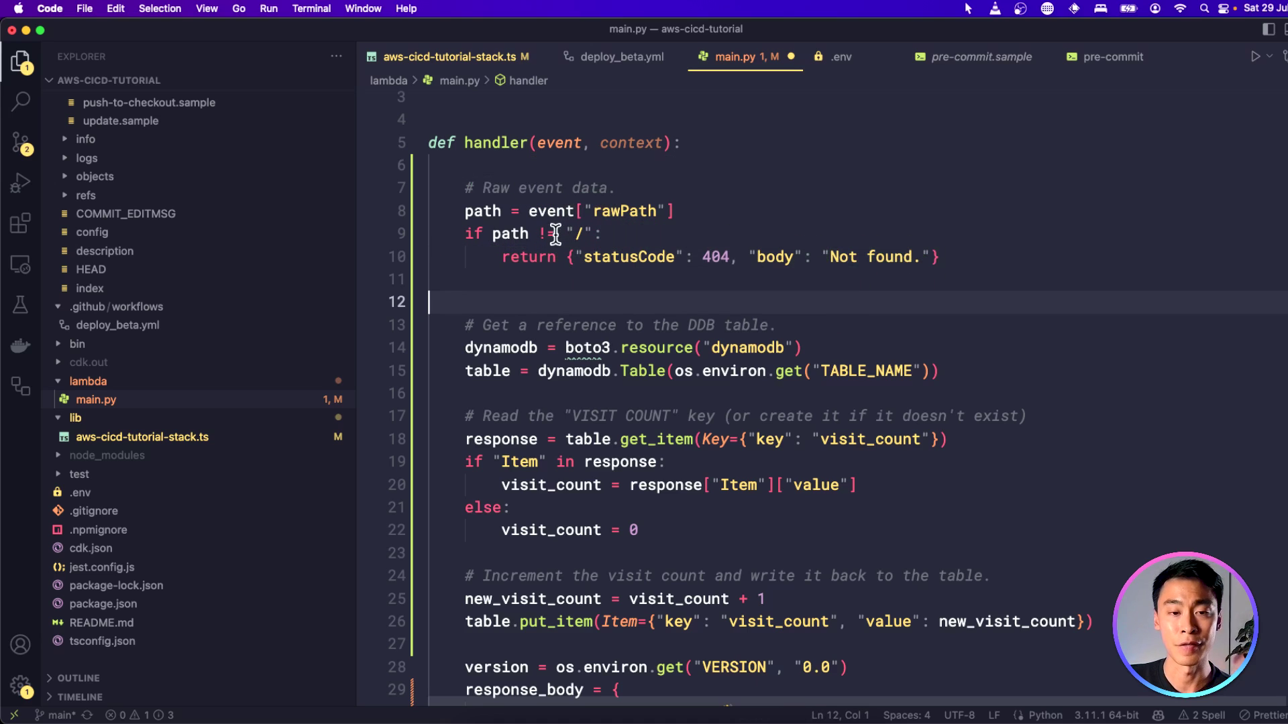
left_click_drag(602, 234, 466, 233)
left_click(606, 235)
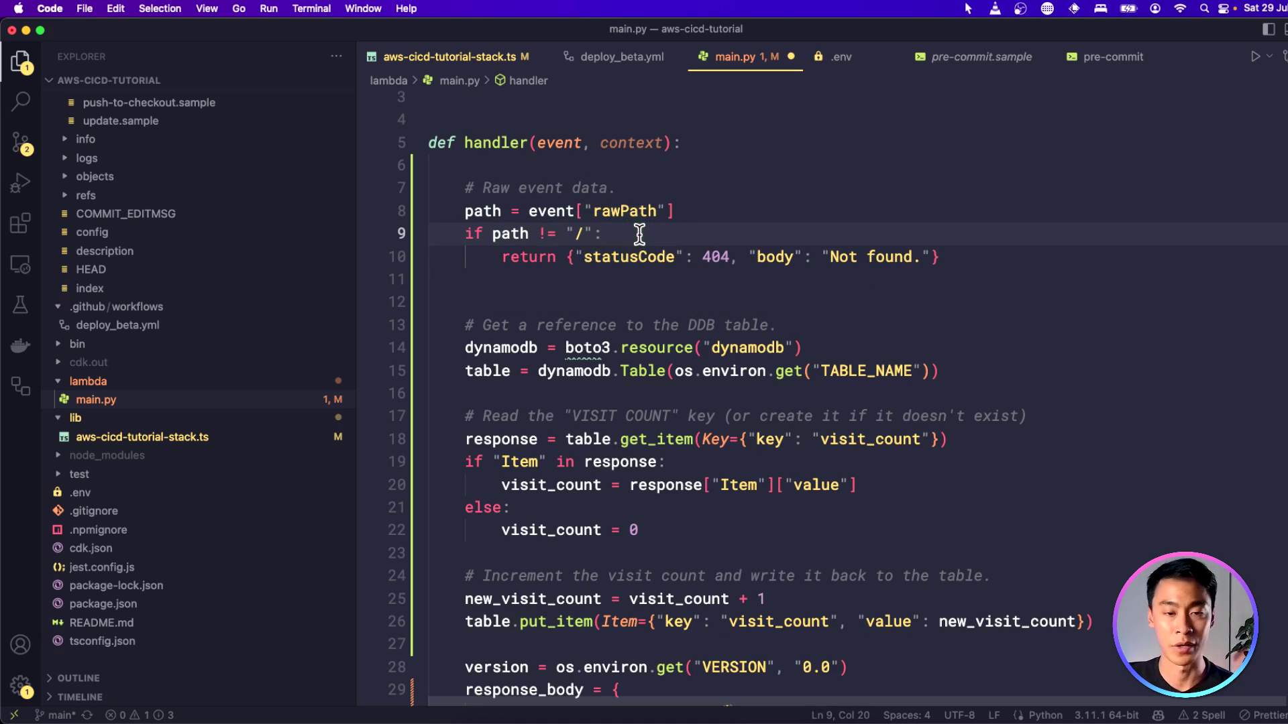
left_click(711, 258)
key("super+s")
scroll(782, 342, "down", 3)
scroll(782, 342, "up", 4)
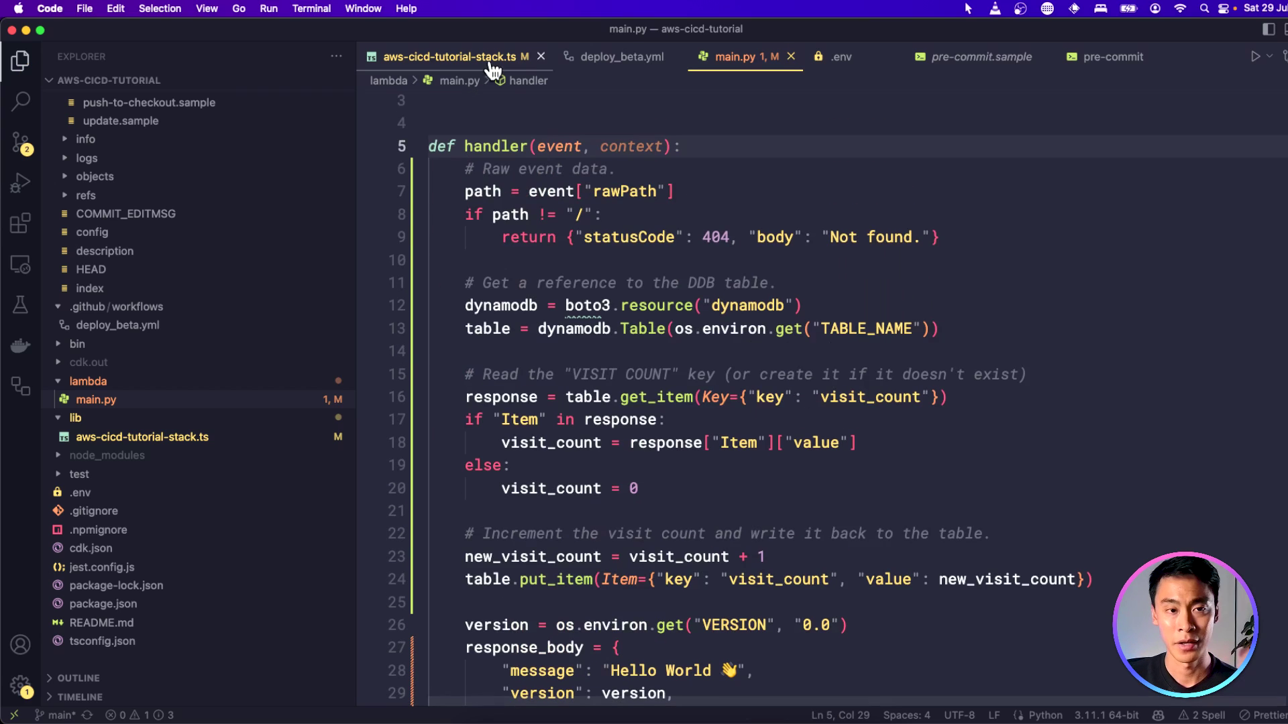
left_click(734, 57)
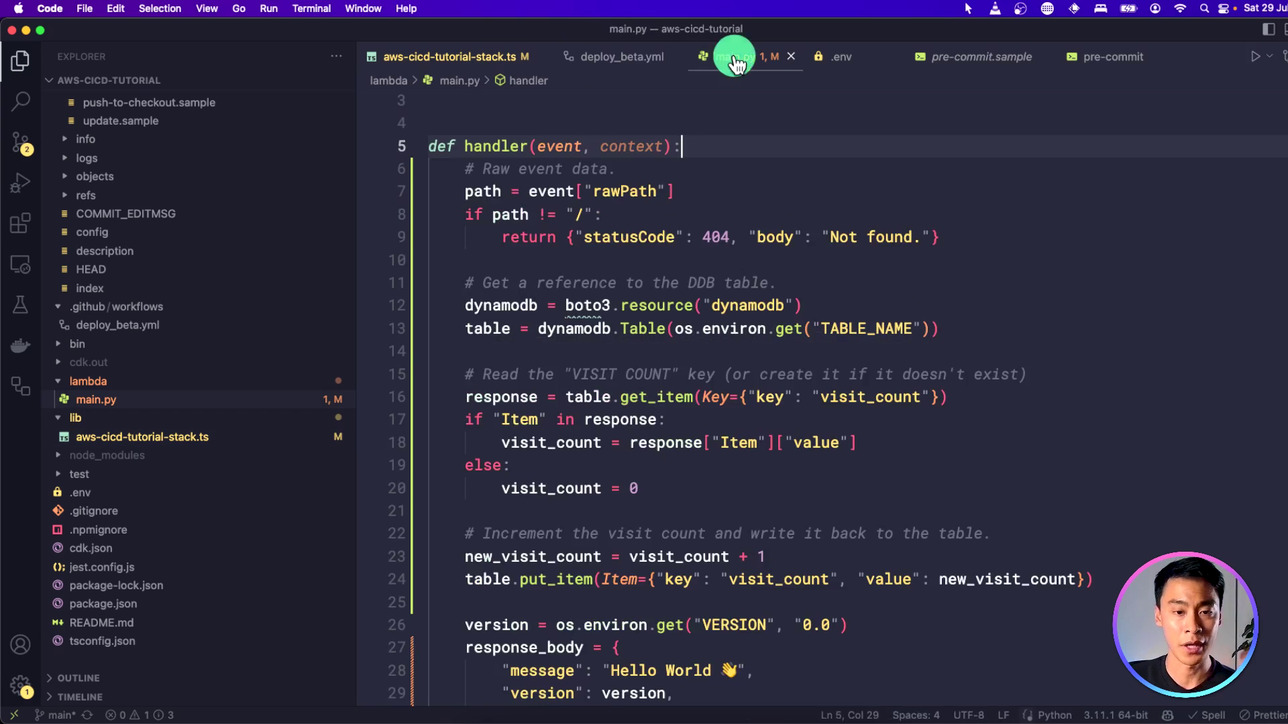
left_click(675, 265)
scroll(675, 268, "down", 2)
scroll(713, 357, "down", 2)
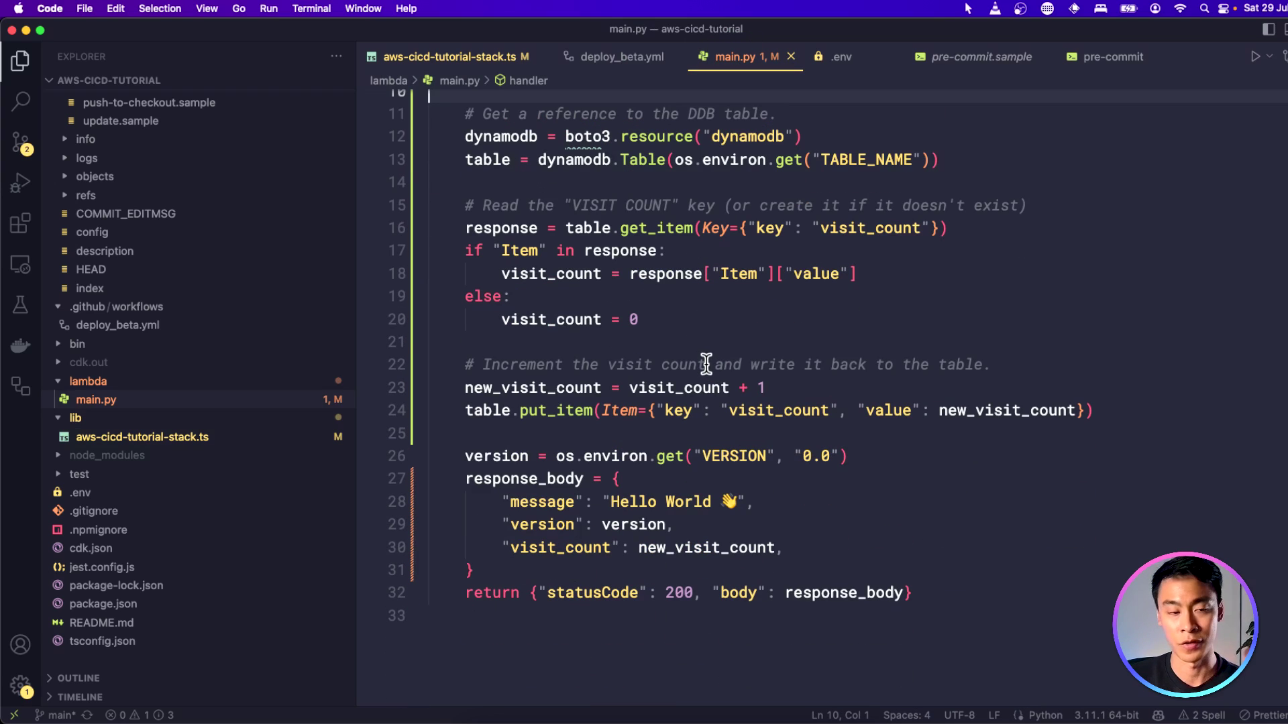
scroll(706, 365, "up", 2)
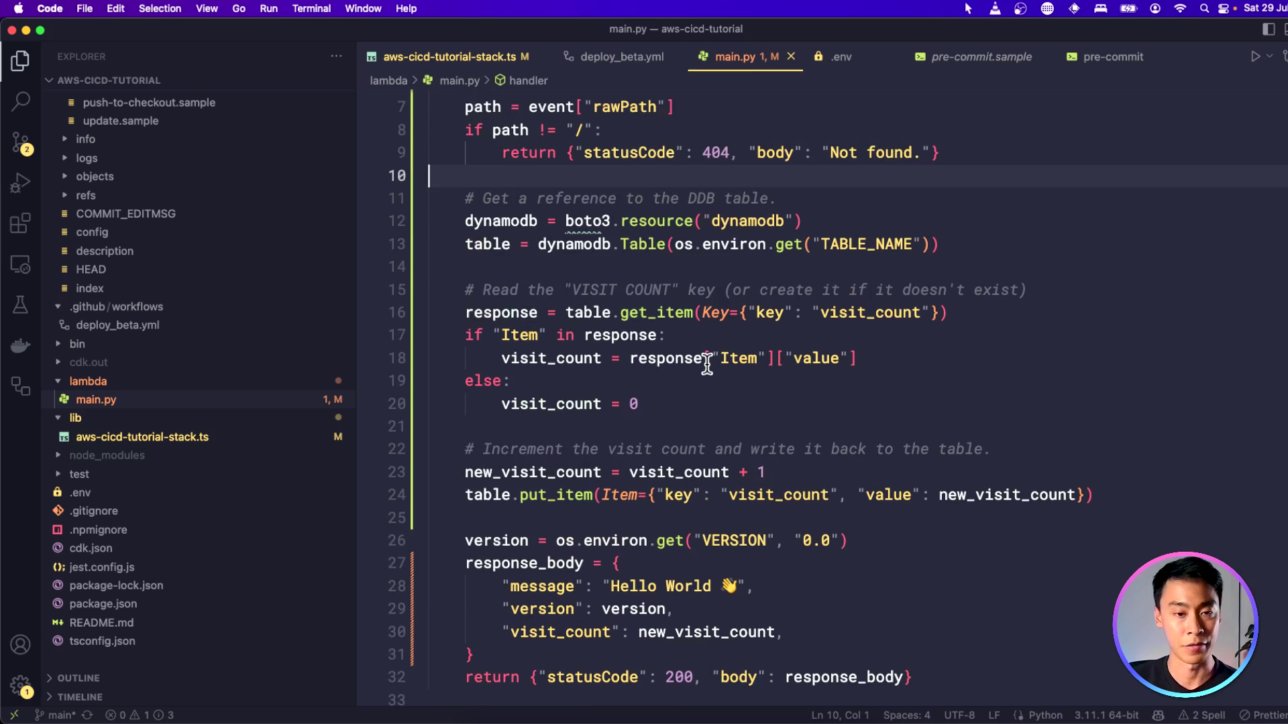
scroll(705, 360, "up", 2)
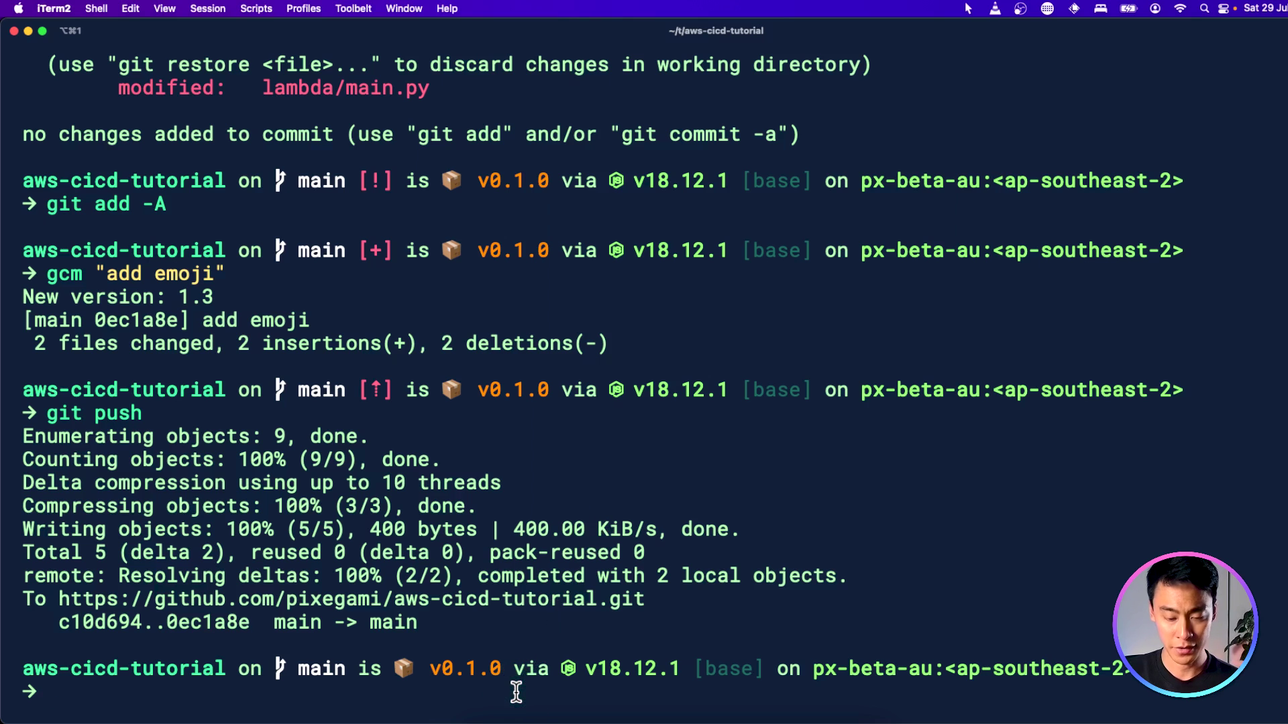
type("clear")
Stage all changes, commit them as "add vistor count", and push to main.
key("Return")
type("gst")
key("Return")
type("git add -A")
key("Return")
type("gcm \"add vistor count\"")
key("Return")
type("git pu")
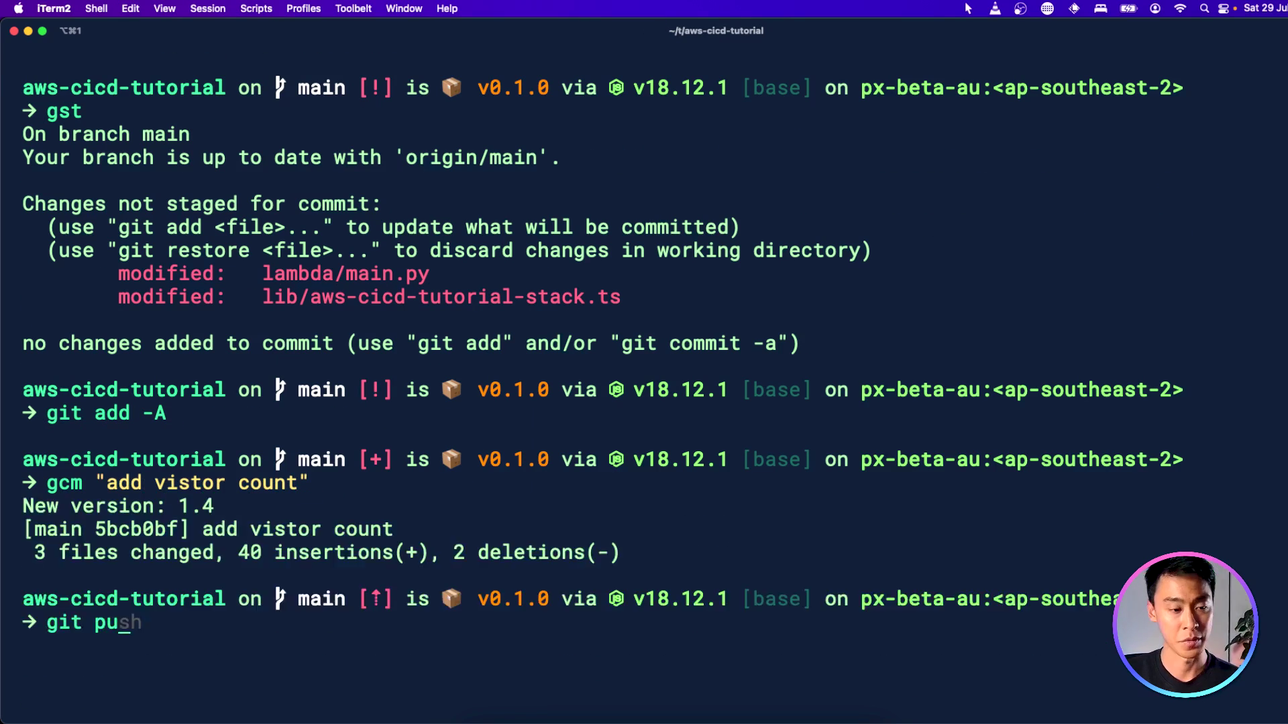
type("sh")
key("Return")
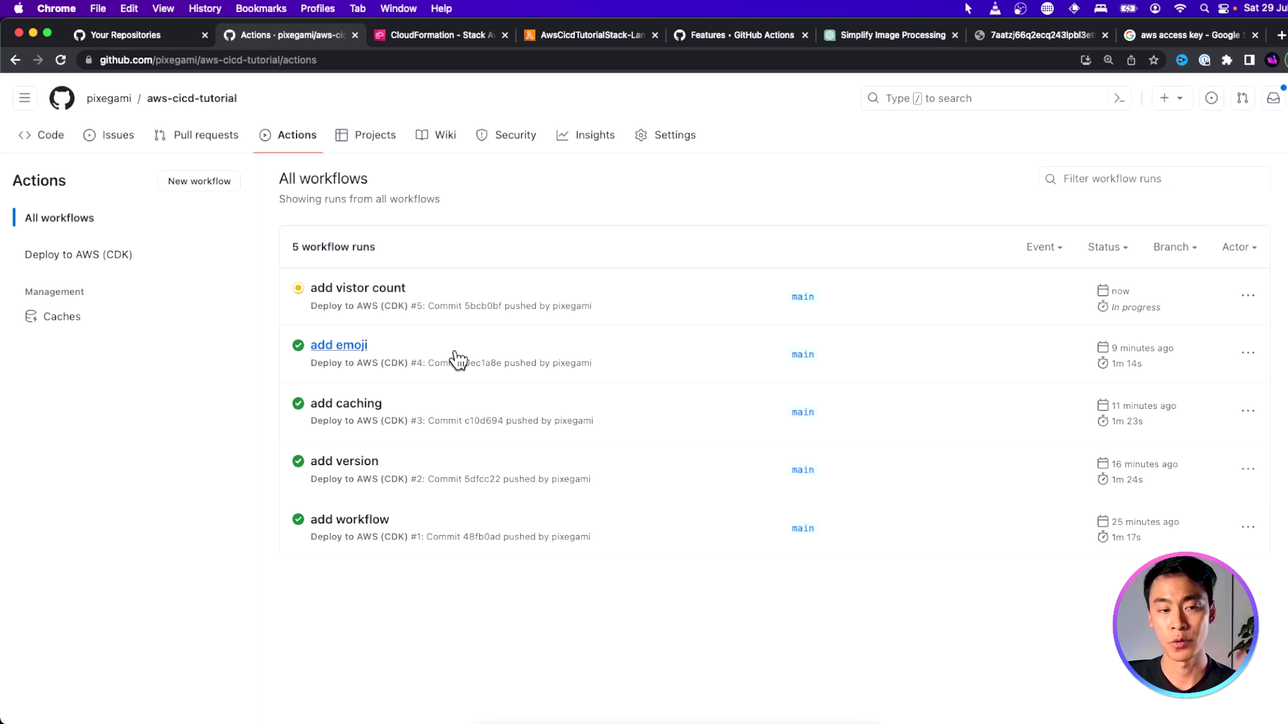
Open the add vistor count workflow run and watch its deploy job succeed.
left_click(388, 297)
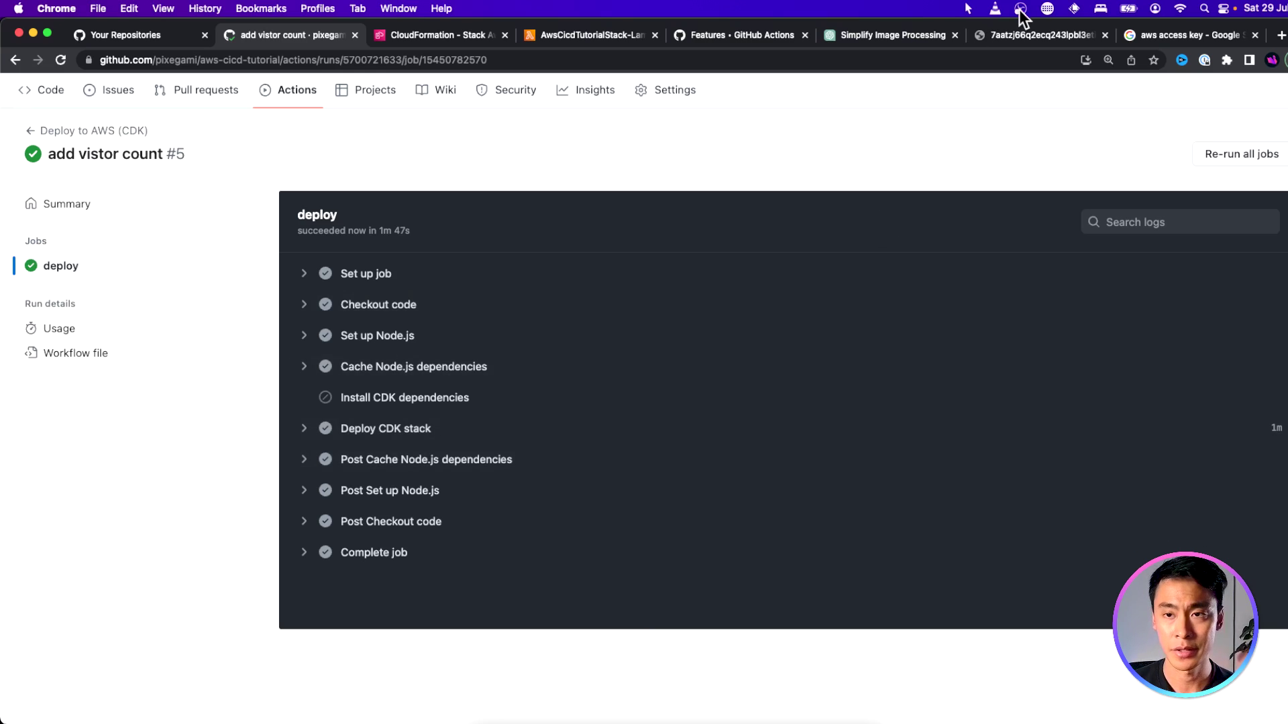
Reload the function endpoint and confirm it returns visit_count 1 under version 1.4.
left_click(1029, 33)
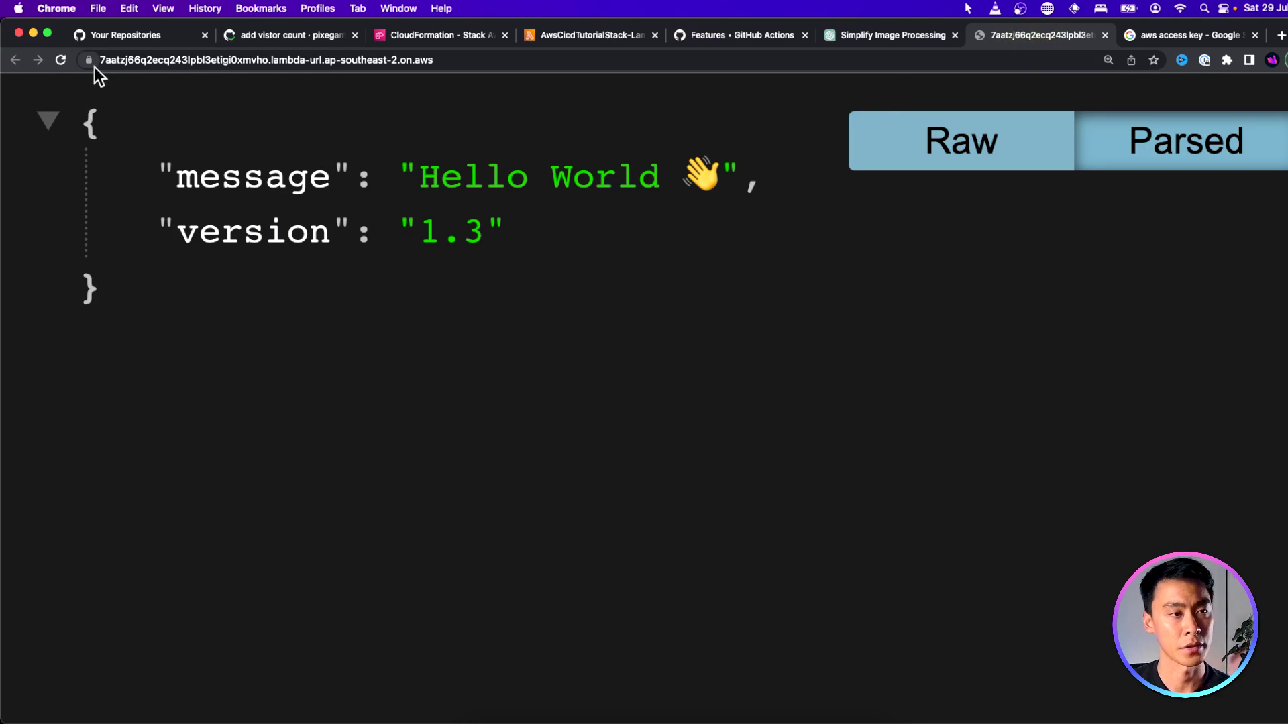
left_click(63, 60)
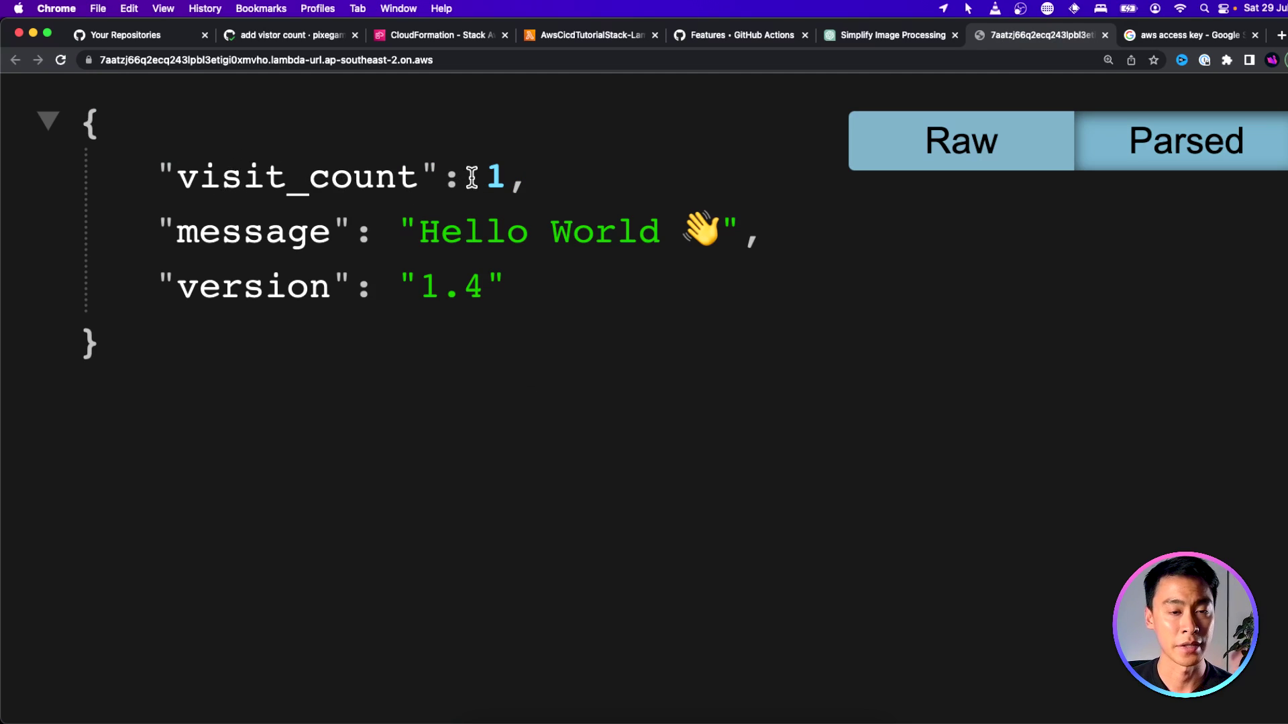
double_click(493, 177)
left_click(542, 255)
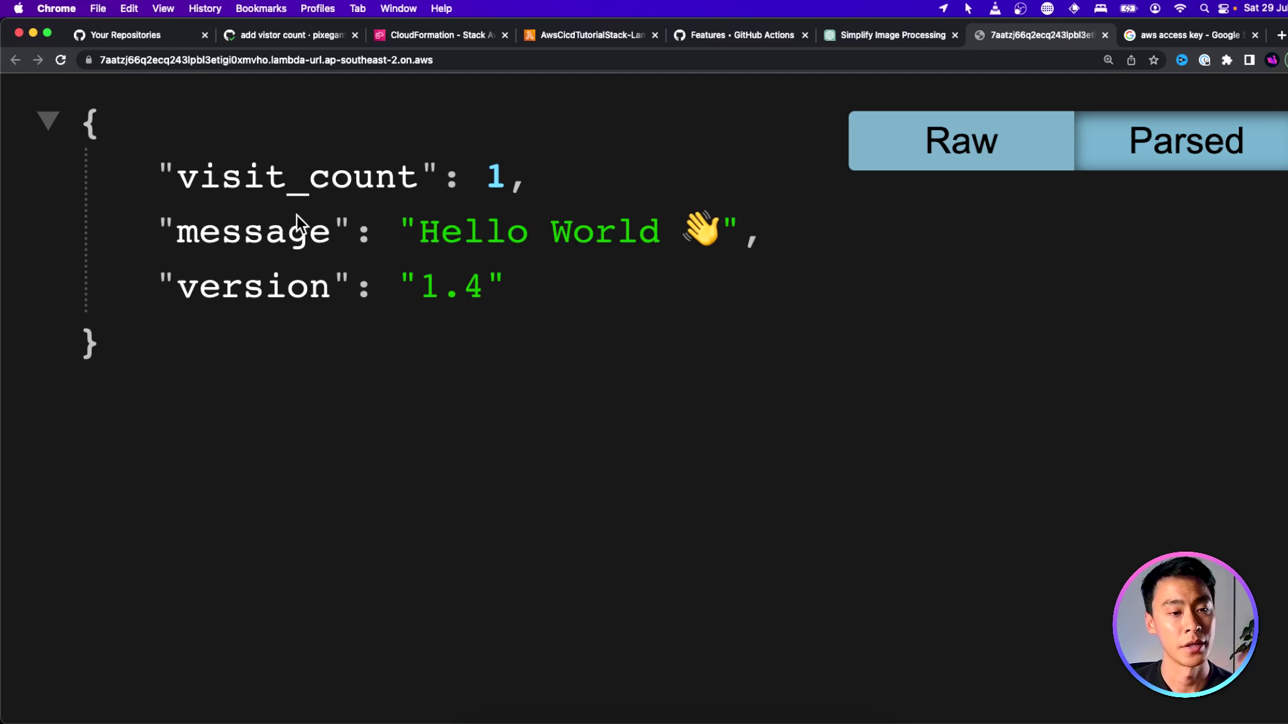
left_click_drag(412, 287, 483, 288)
left_click(555, 325)
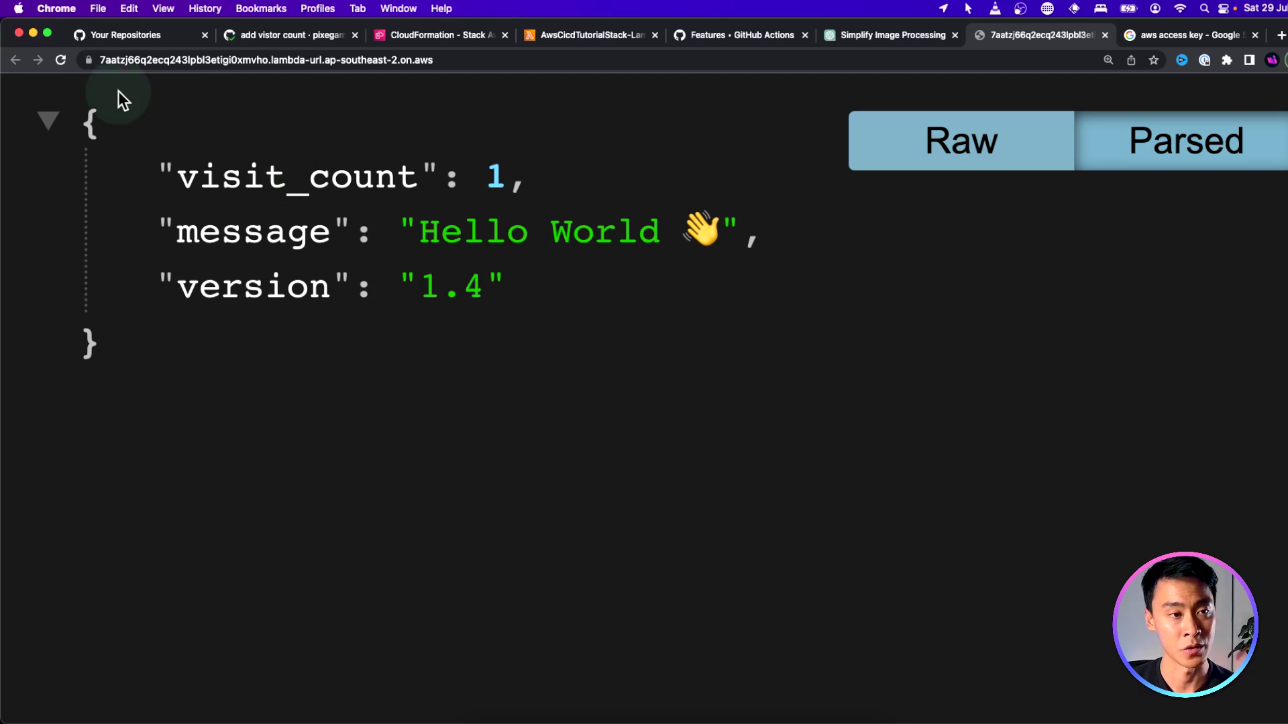
Reload the endpoint repeatedly until visit_count reaches 10, then leave for the GitHub Actions page.
left_click(60, 61)
left_click(64, 63)
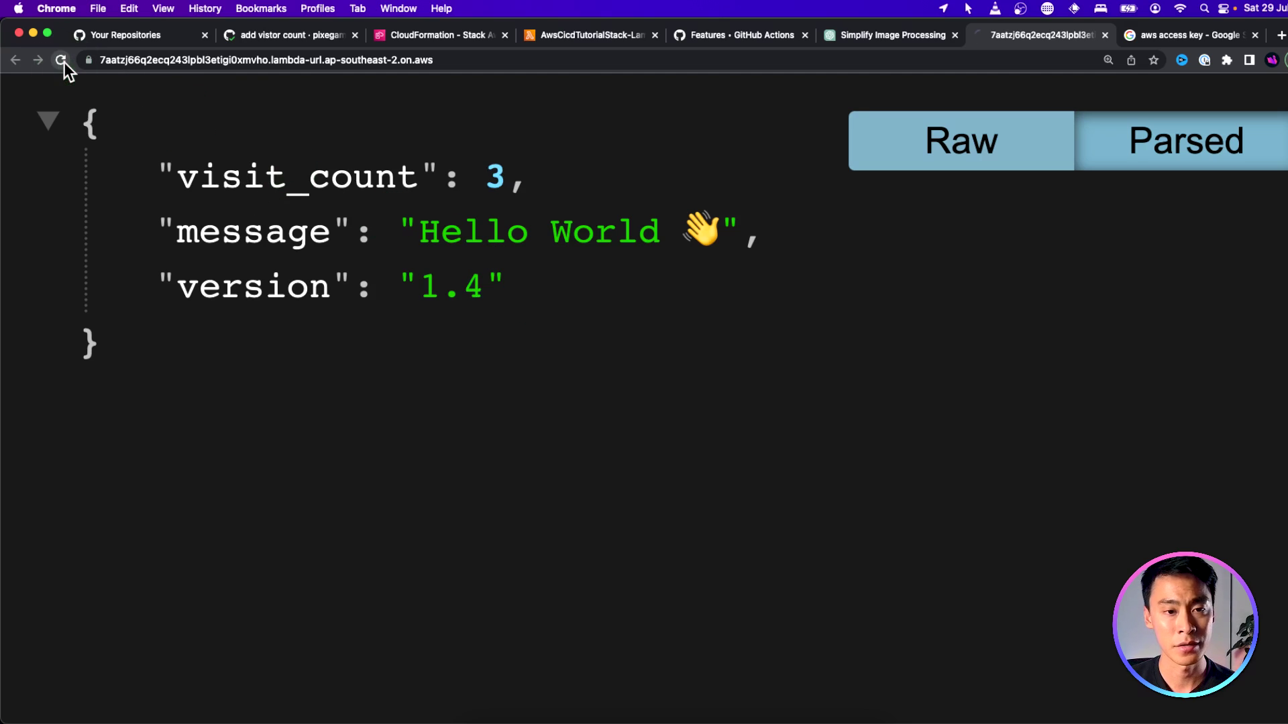
left_click(64, 63)
left_click(64, 62)
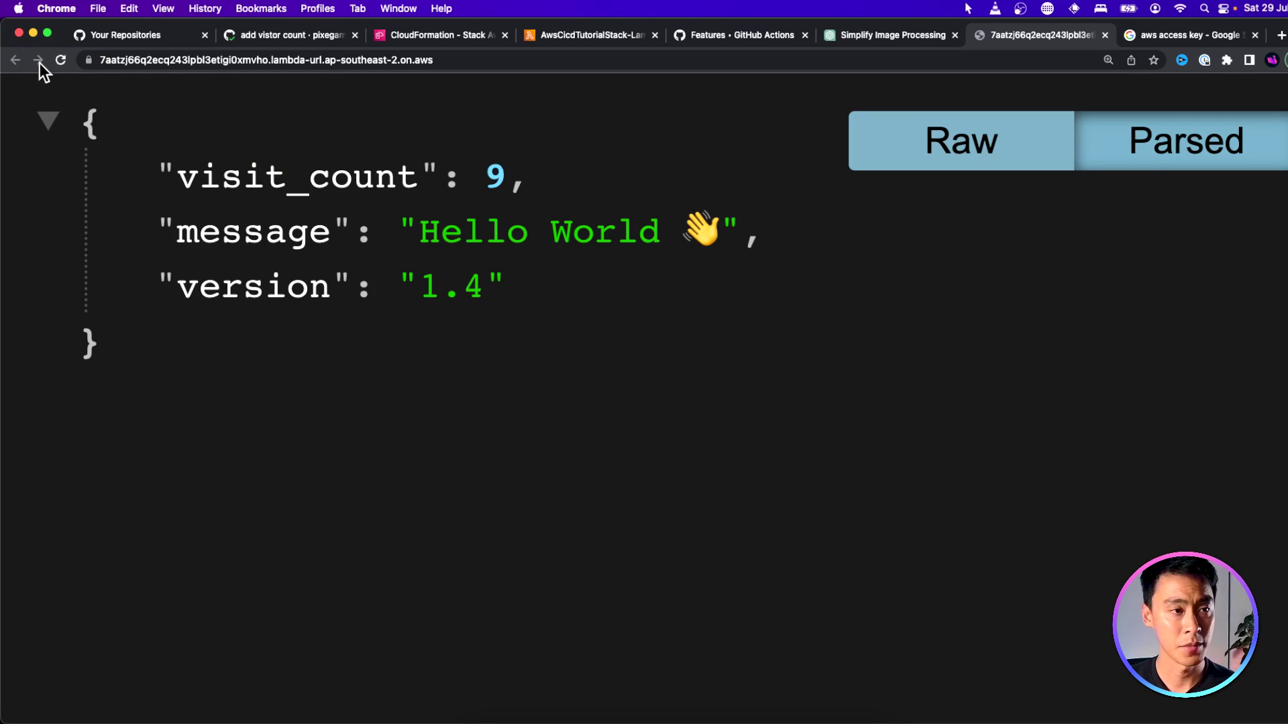
left_click(60, 62)
double_click(503, 177)
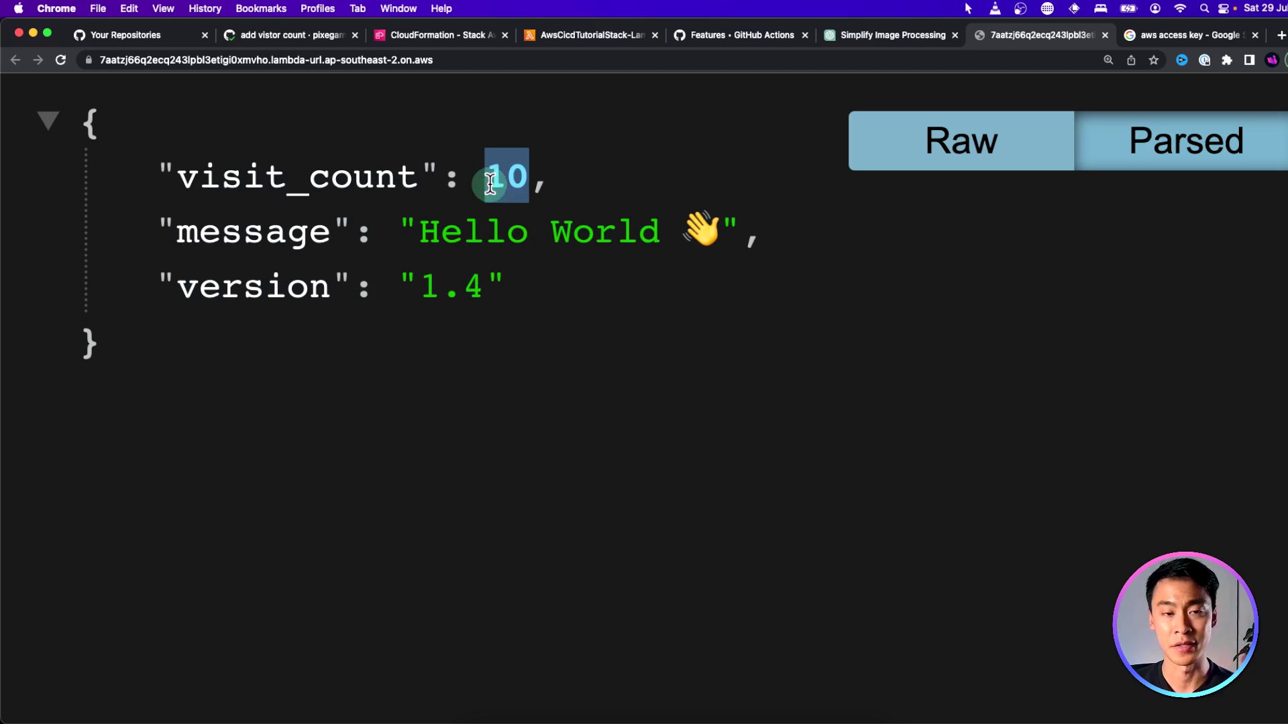
left_click(602, 331)
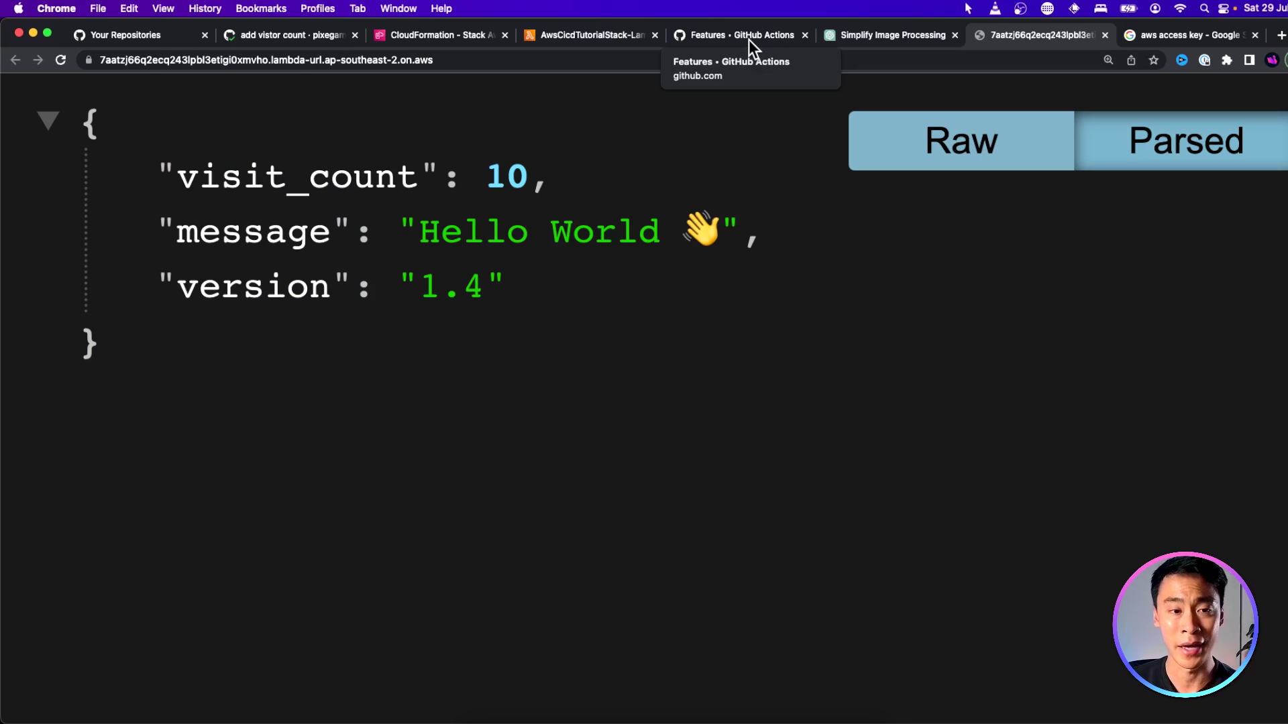
left_click(749, 40)
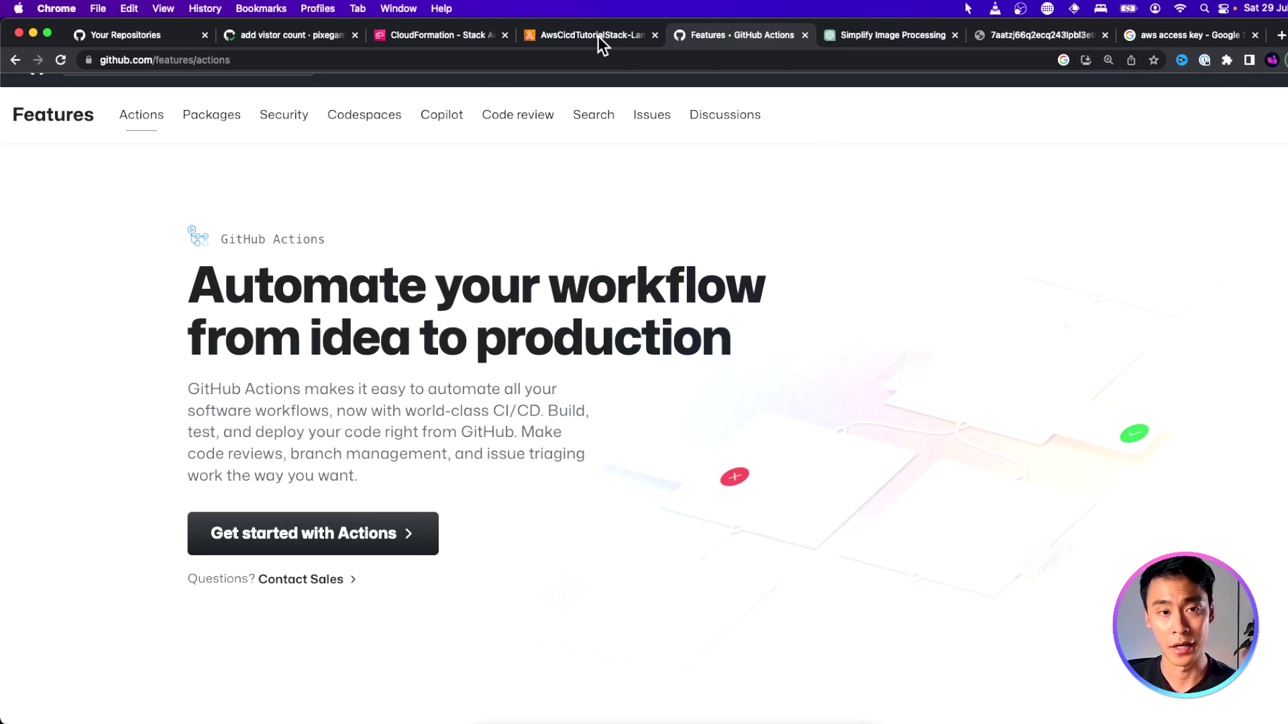
Refresh the CloudFormation stack and its resources to confirm UPDATE_COMPLETE.
left_click(424, 36)
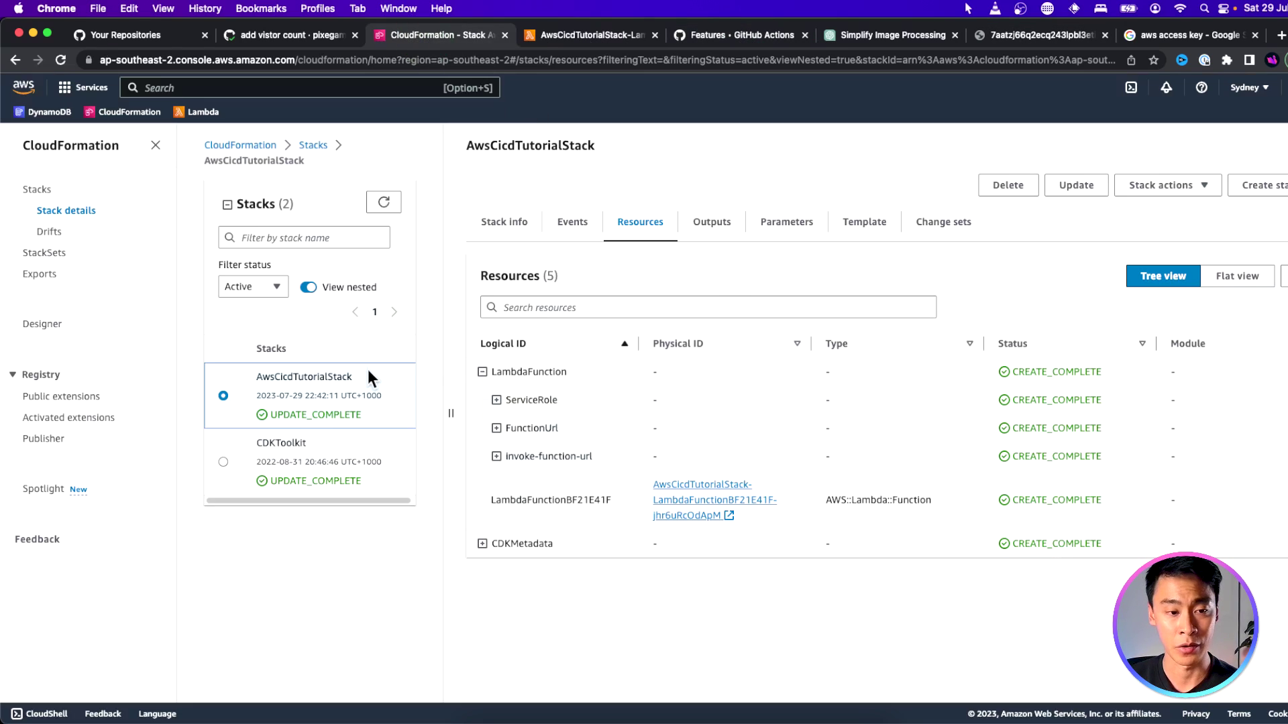
left_click(384, 203)
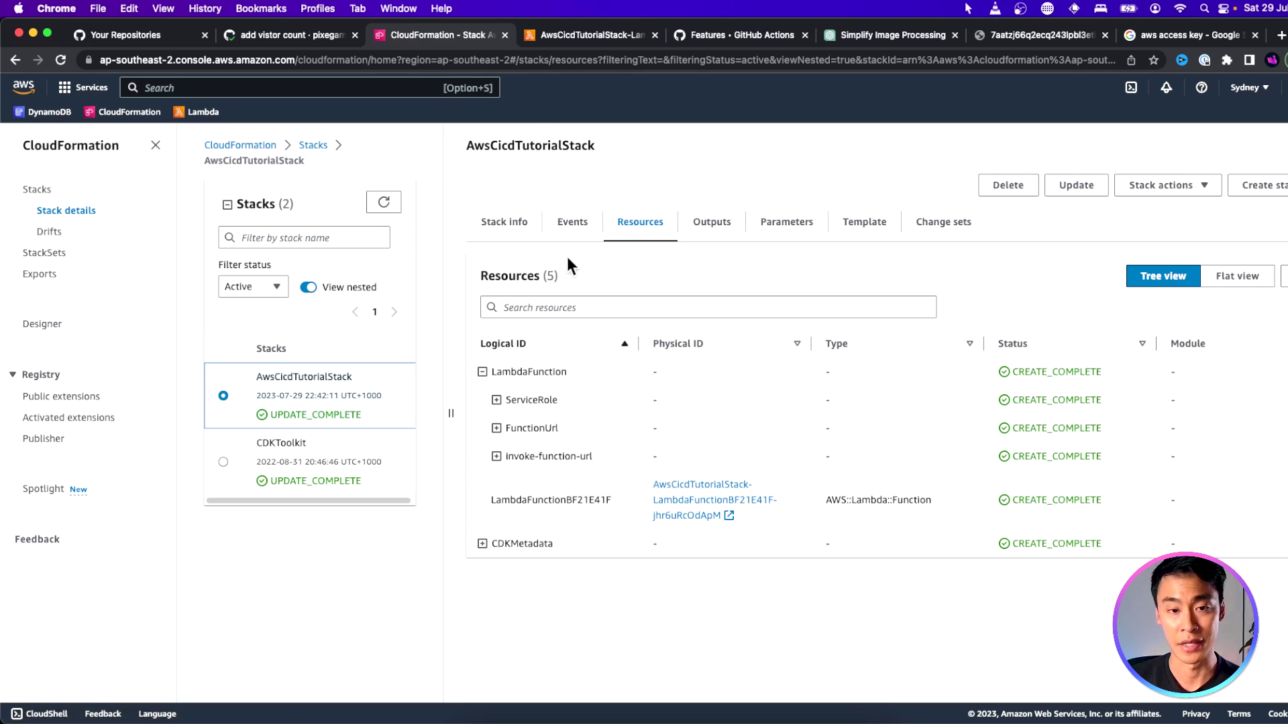
left_click(617, 227)
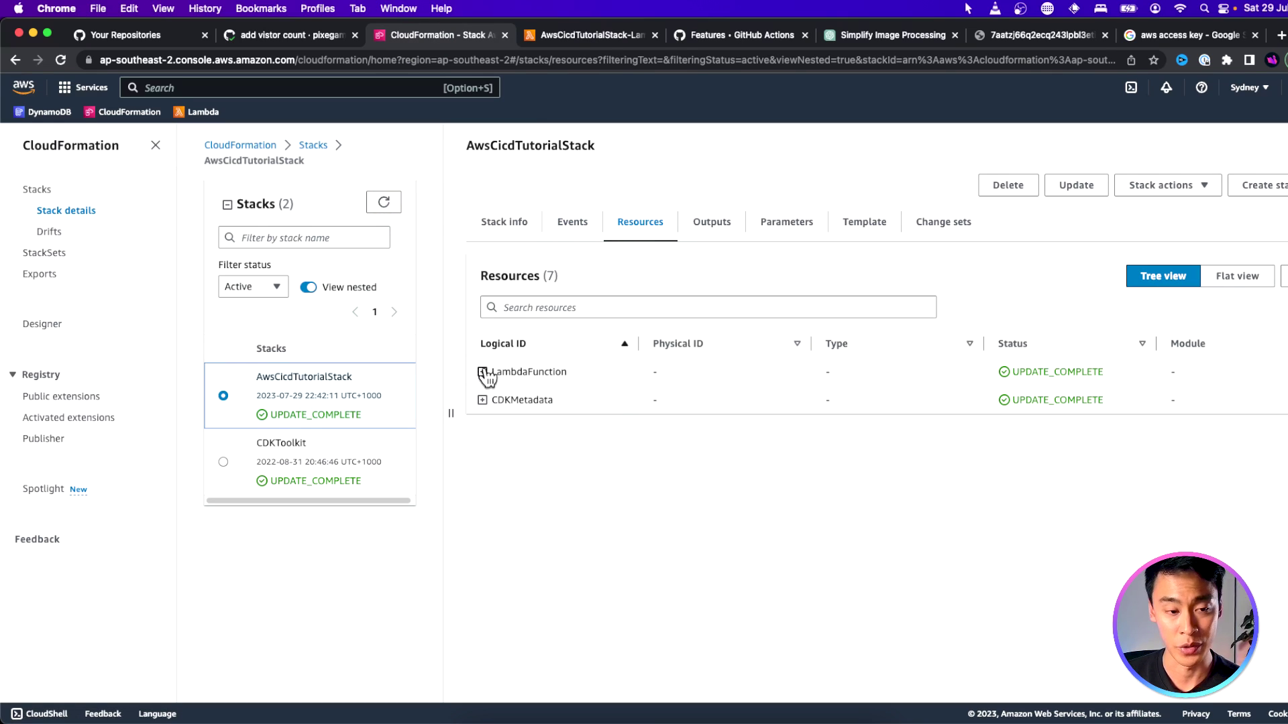
Open the DynamoDB tables list and view the VisitorTimeTable details.
left_click(67, 116)
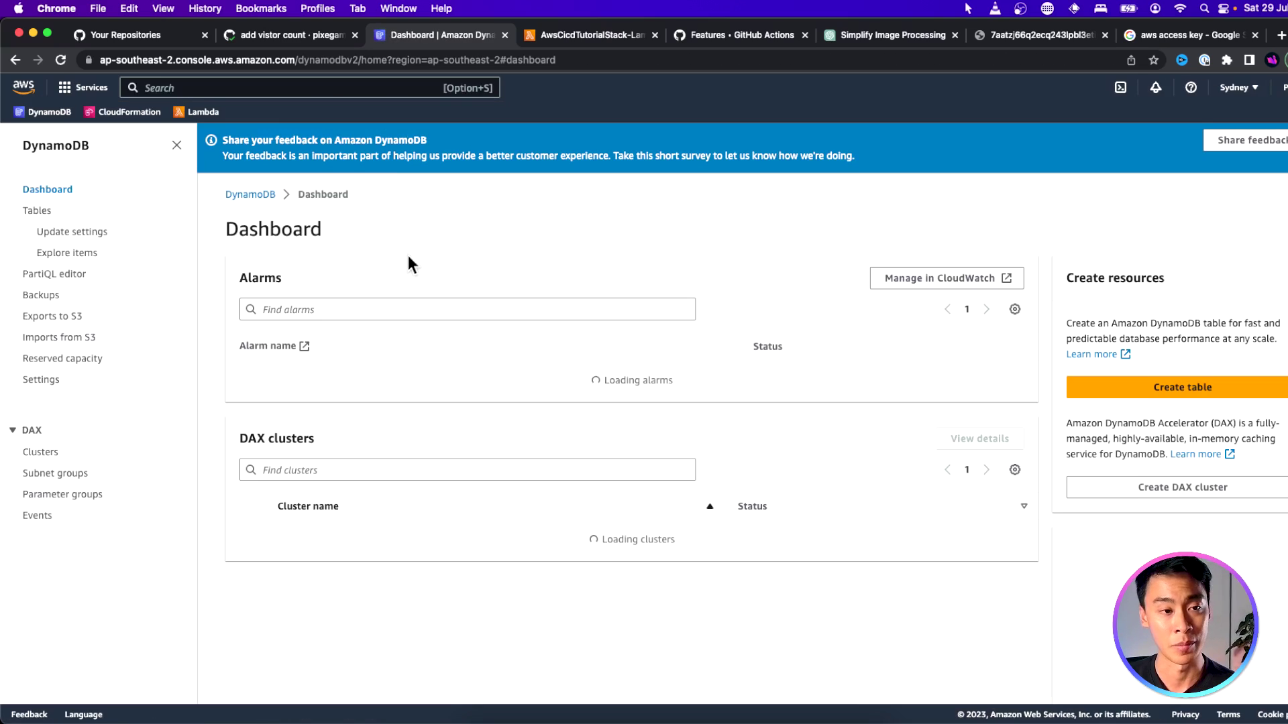
left_click(39, 239)
left_click(425, 360)
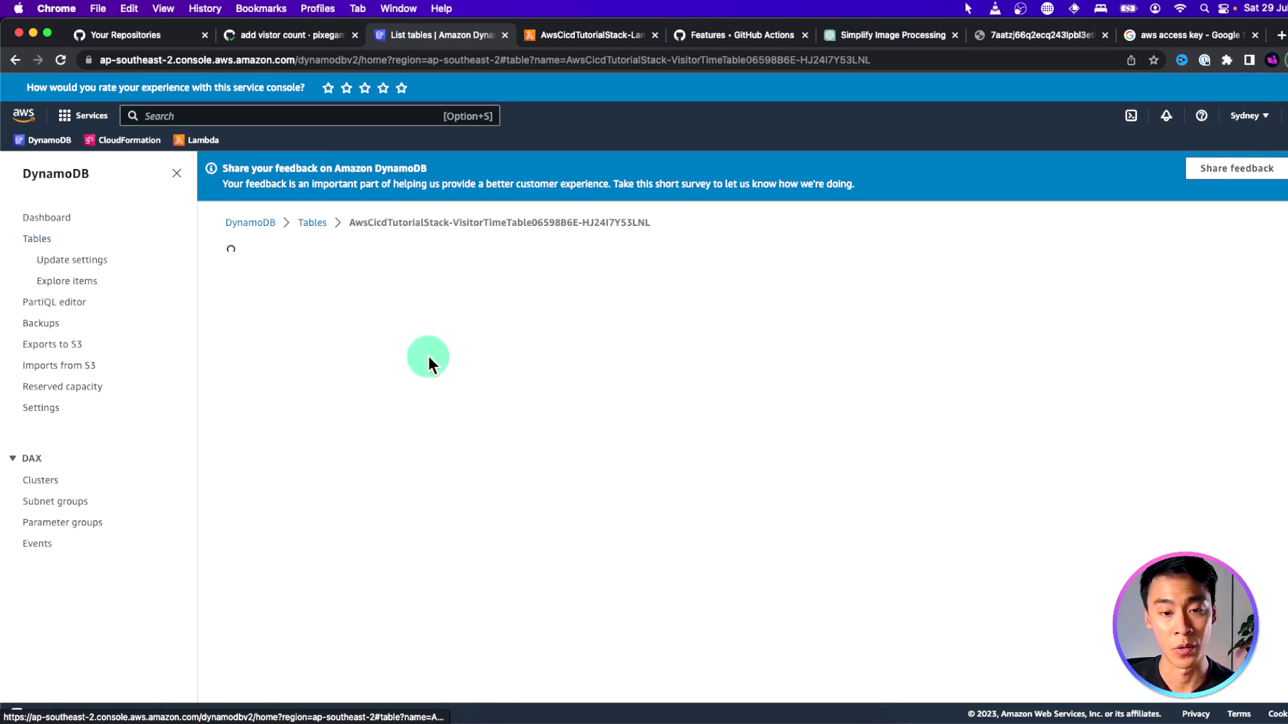
scroll(755, 443, "down", 3)
scroll(749, 457, "up", 3)
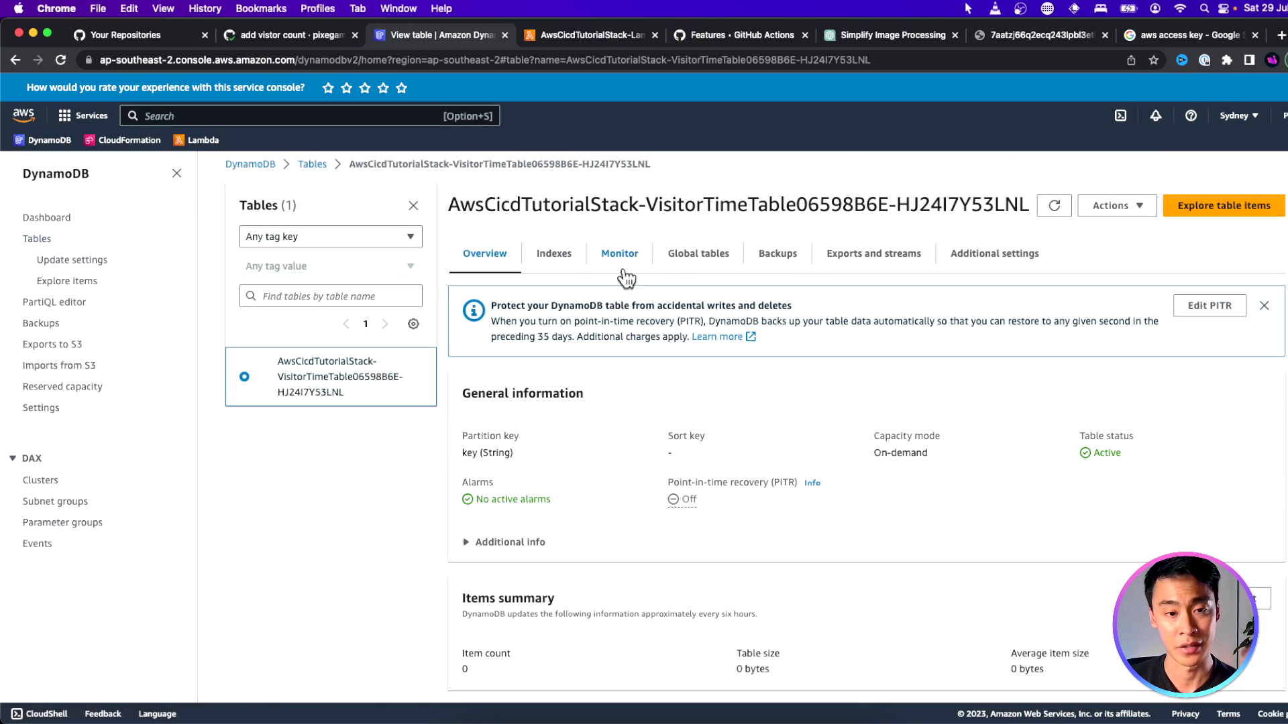
Return to GitHub and highlight the aws-cicd-tutorial repository name above the commit history.
key("ctrl+shift+Tab")
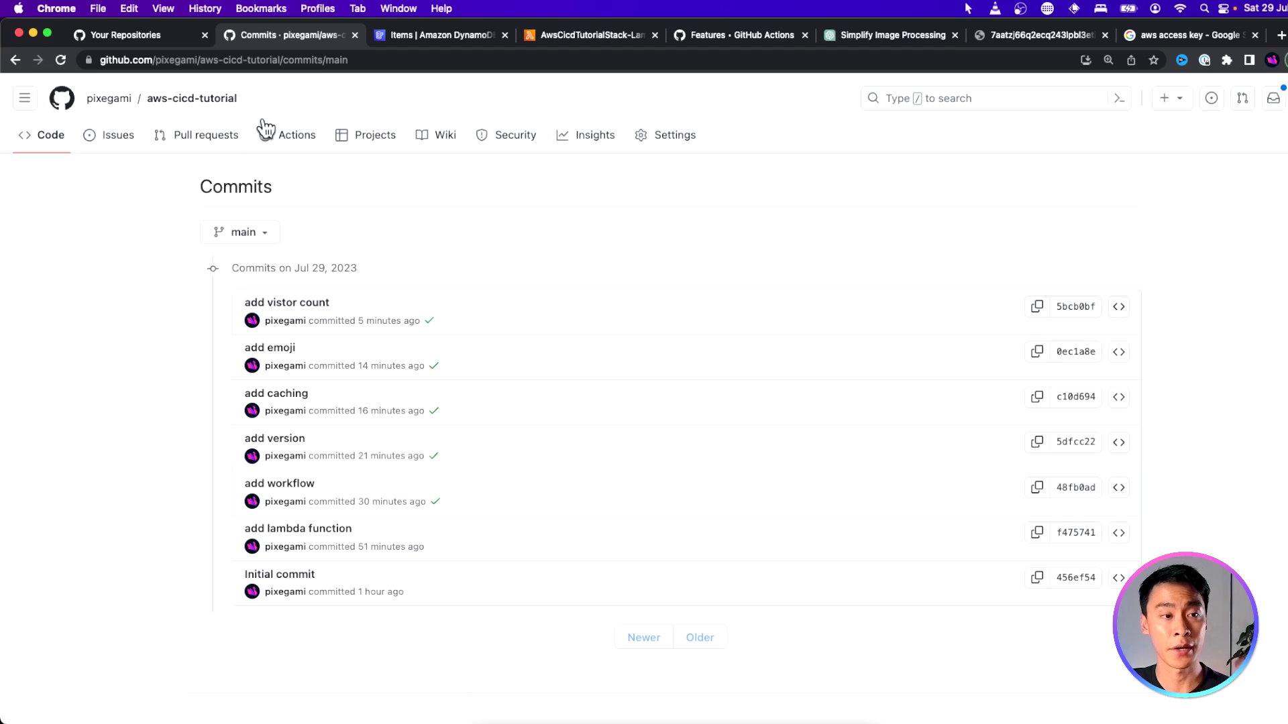
left_click_drag(252, 97, 146, 102)
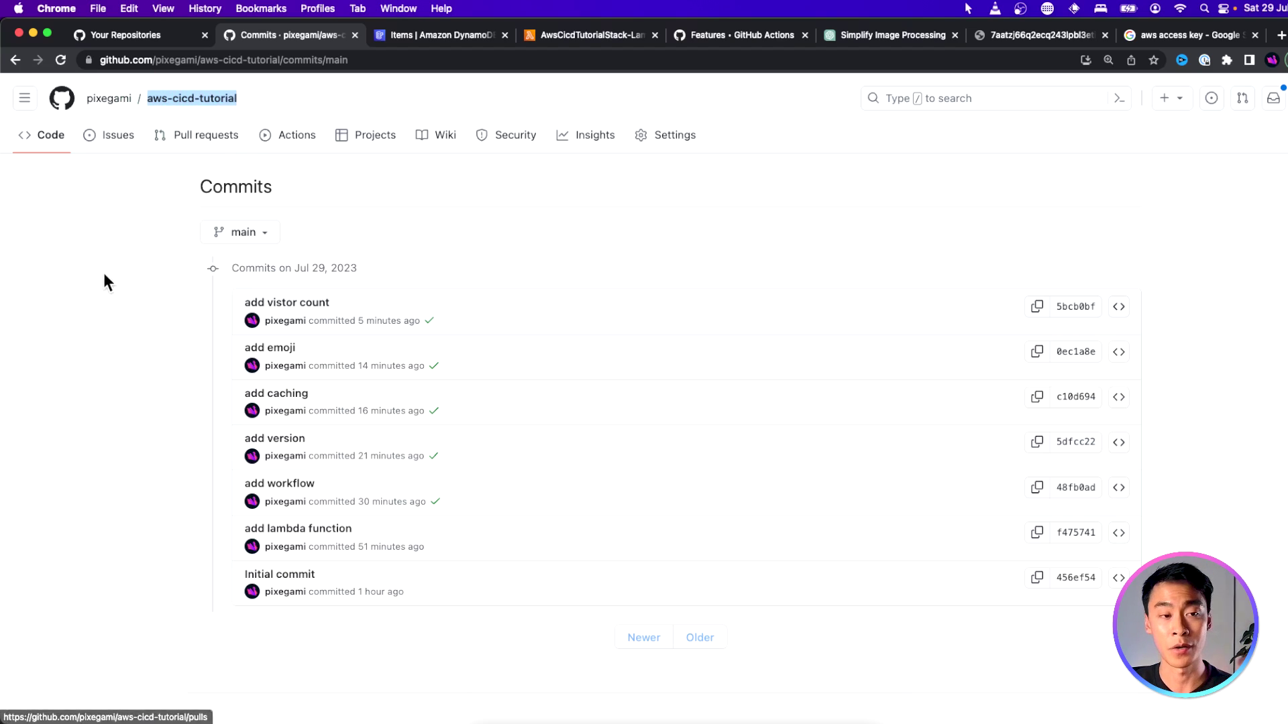